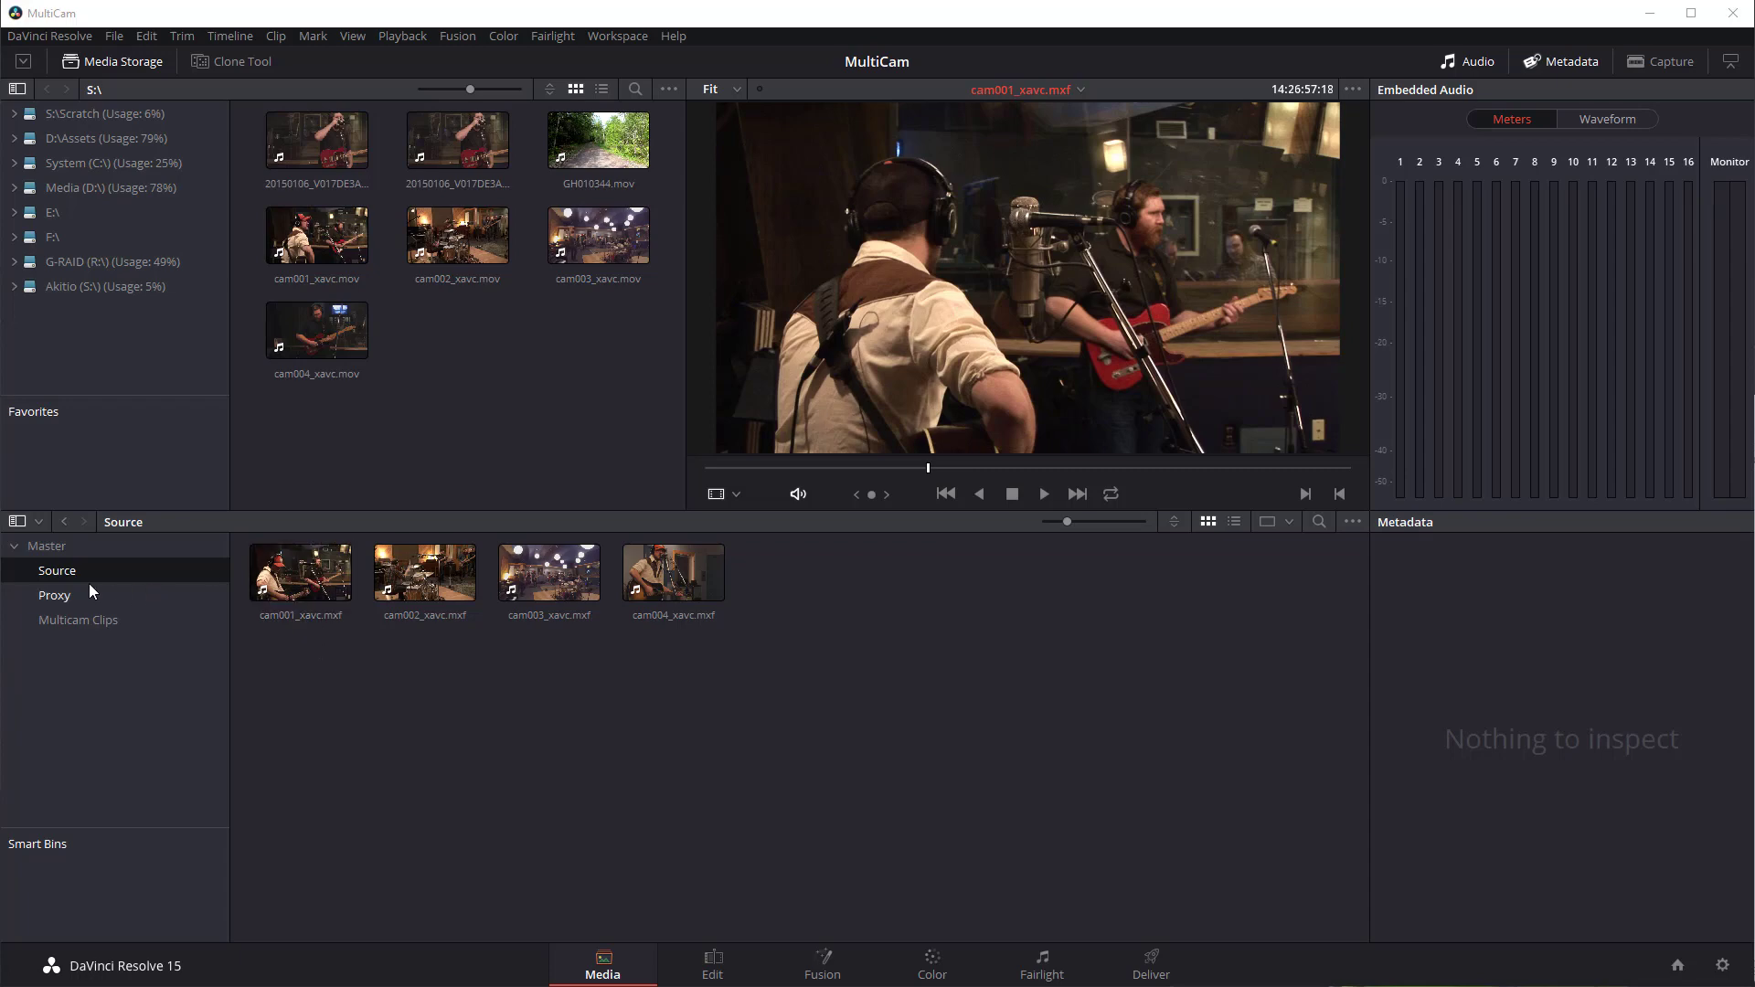
# - Review the Media Management transcode settings for the four clips in the Source bin, including format, codec and type, without starting the transcode
pyautogui.click(52, 595)
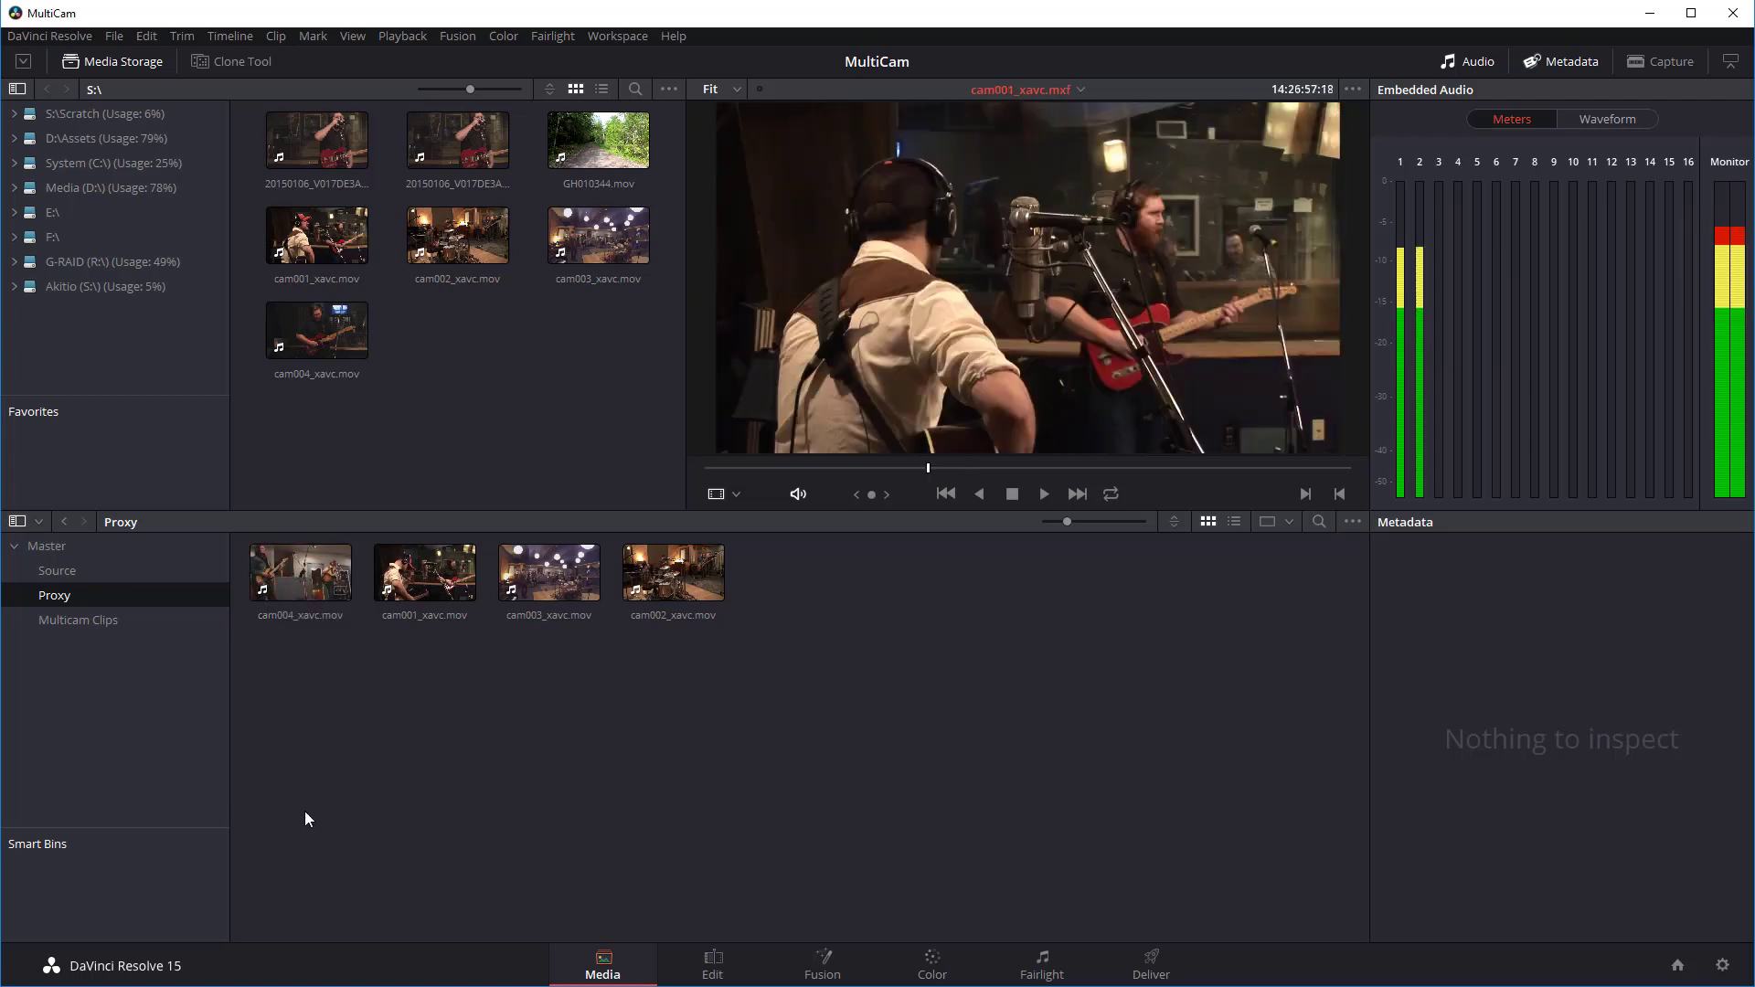
pyautogui.click(53, 569)
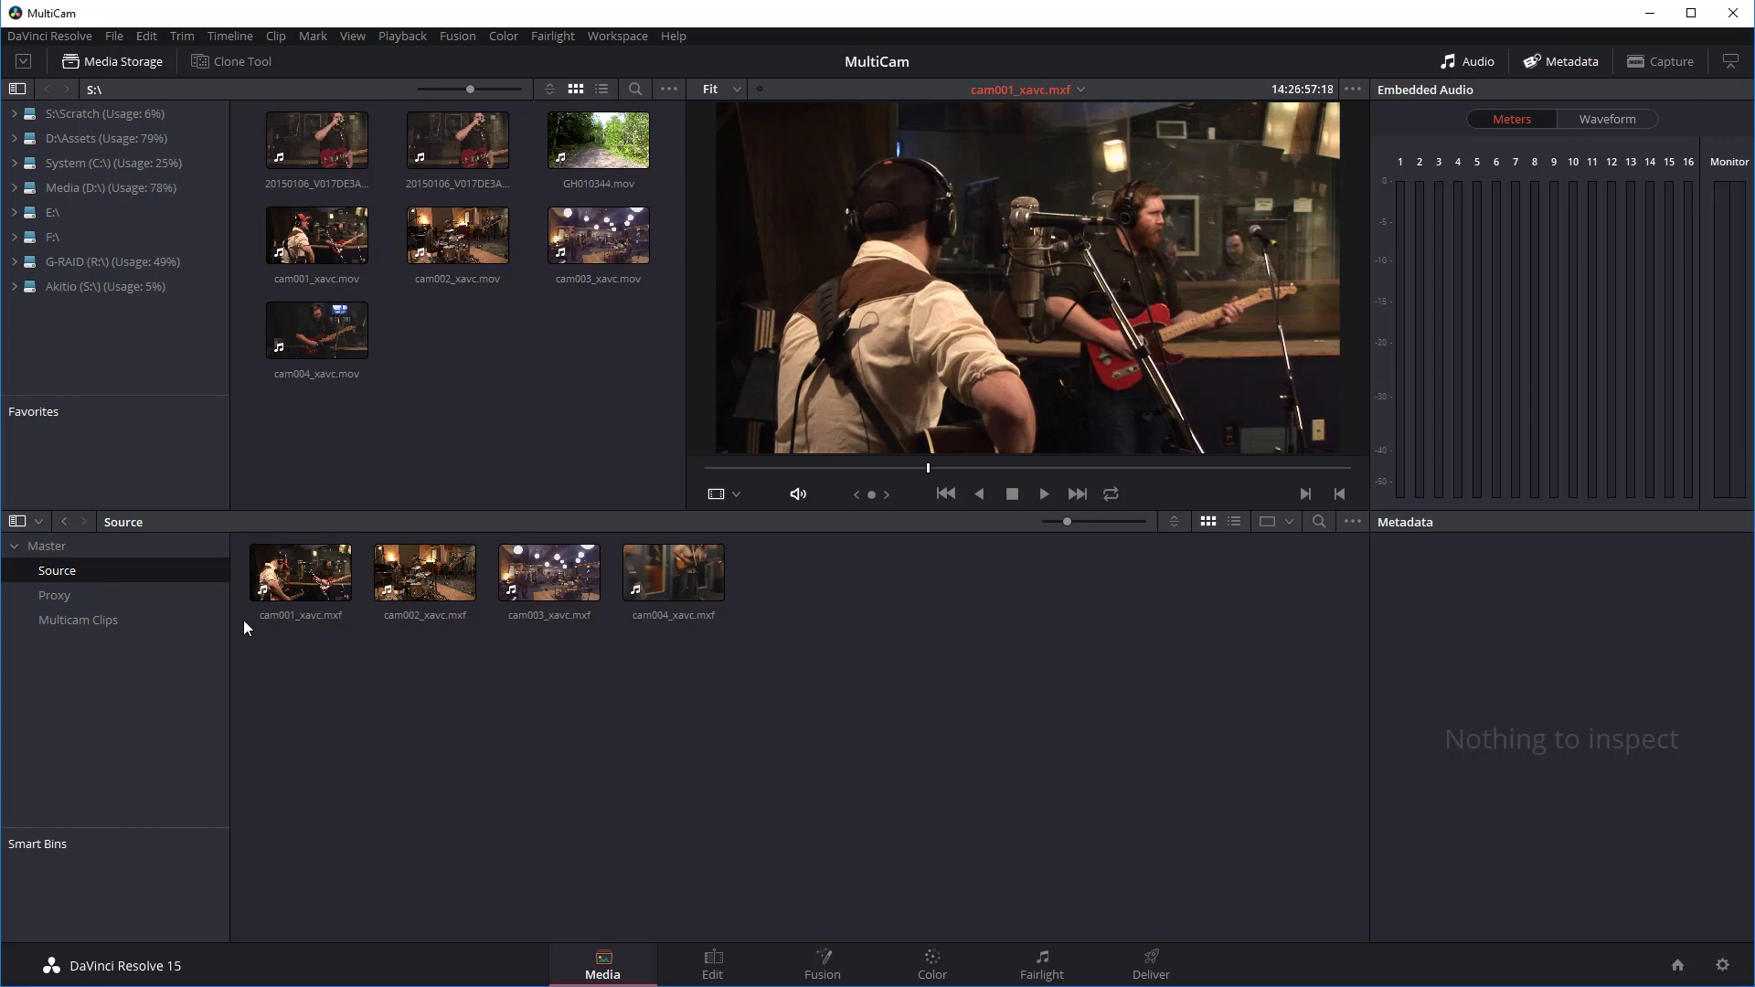
pyautogui.moveTo(234, 536); pyautogui.dragTo(777, 672)
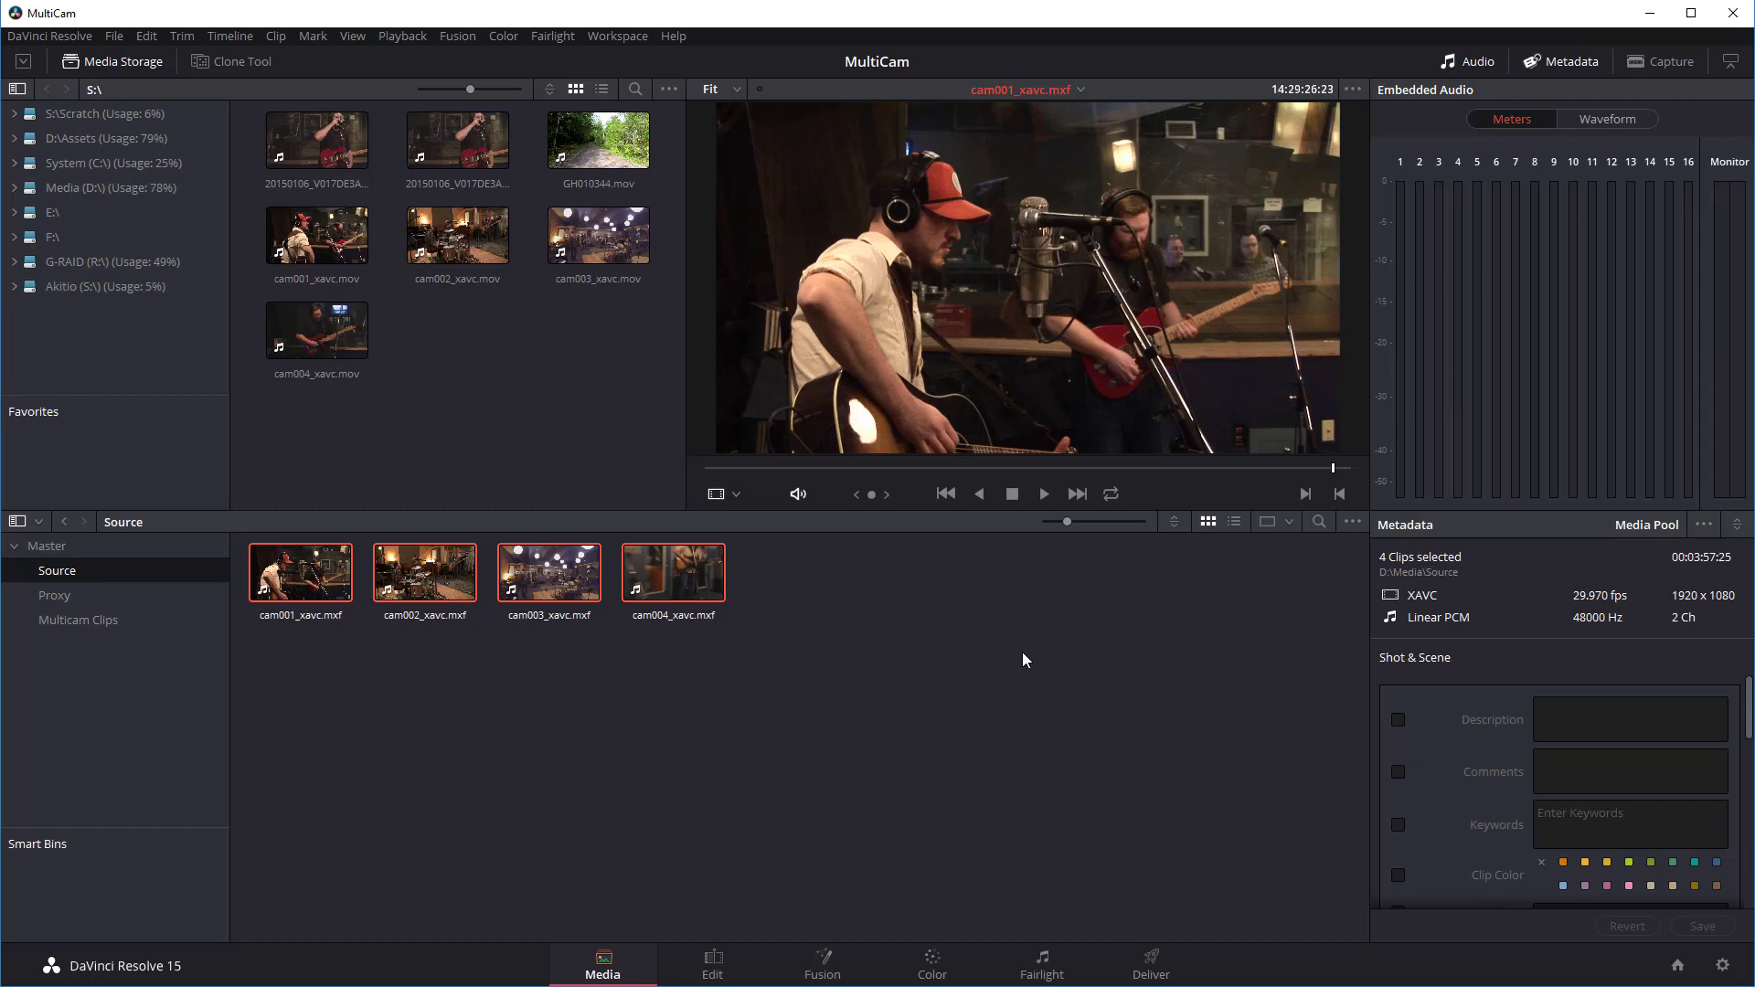
pyautogui.click(119, 42)
pyautogui.click(205, 452)
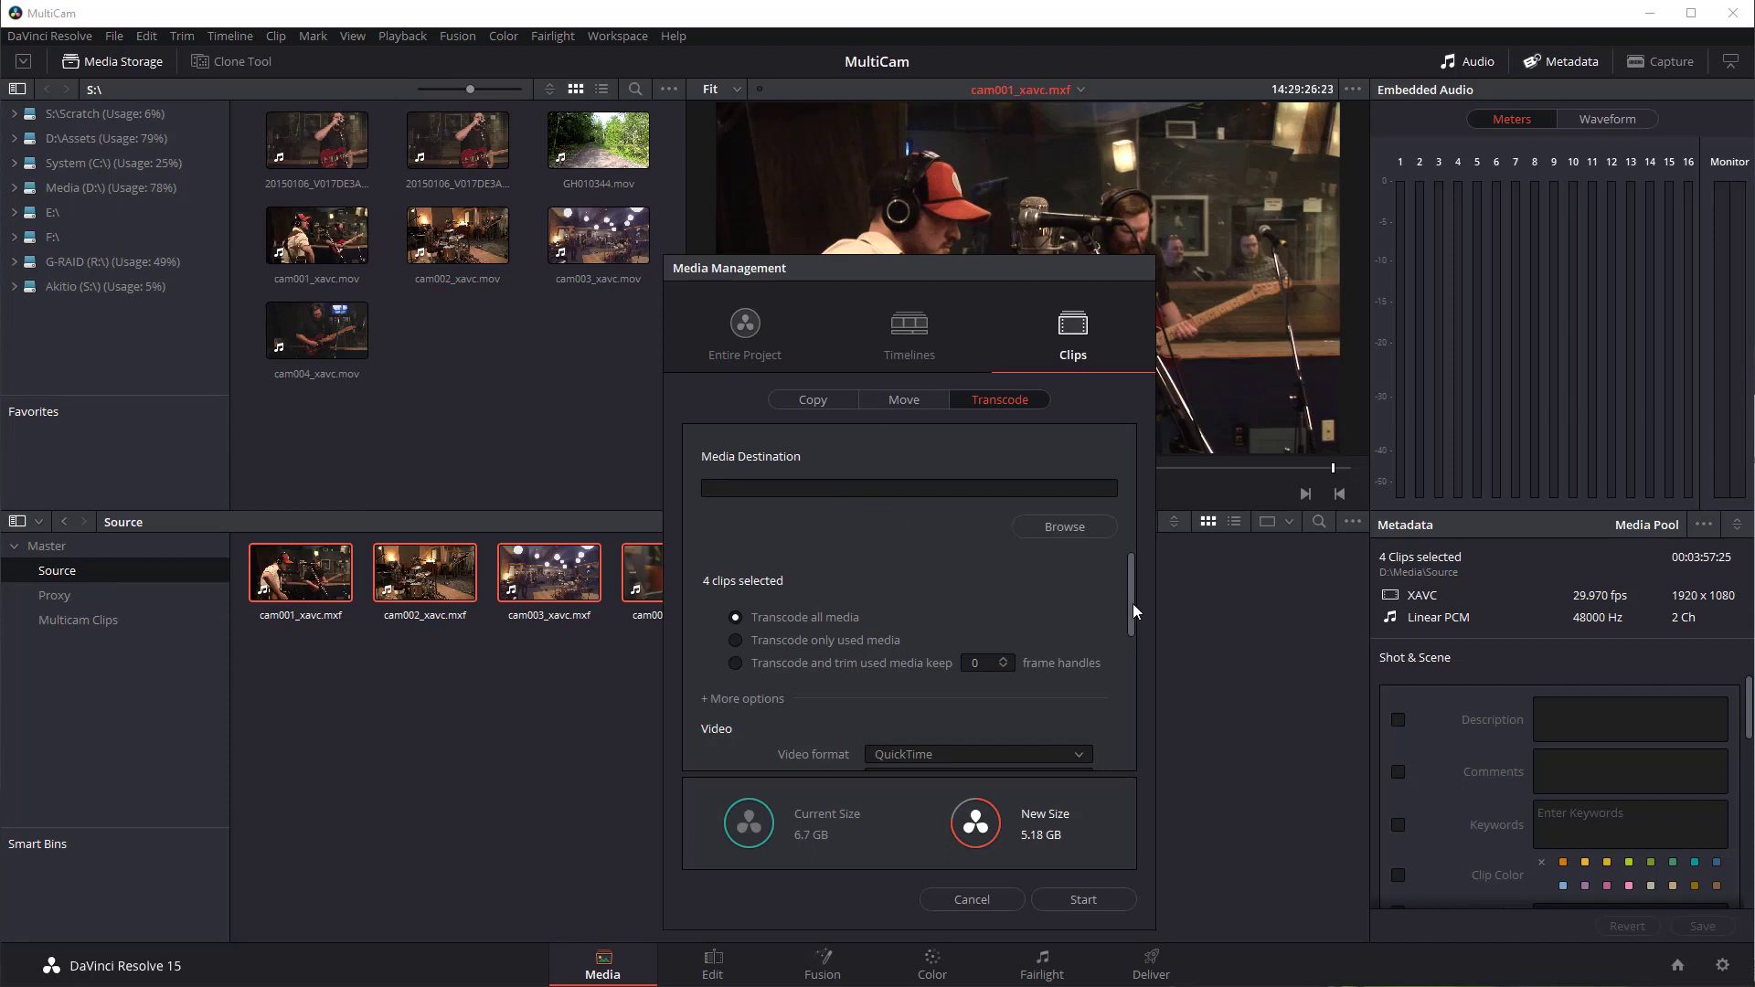
pyautogui.moveTo(1133, 603); pyautogui.dragTo(1137, 639)
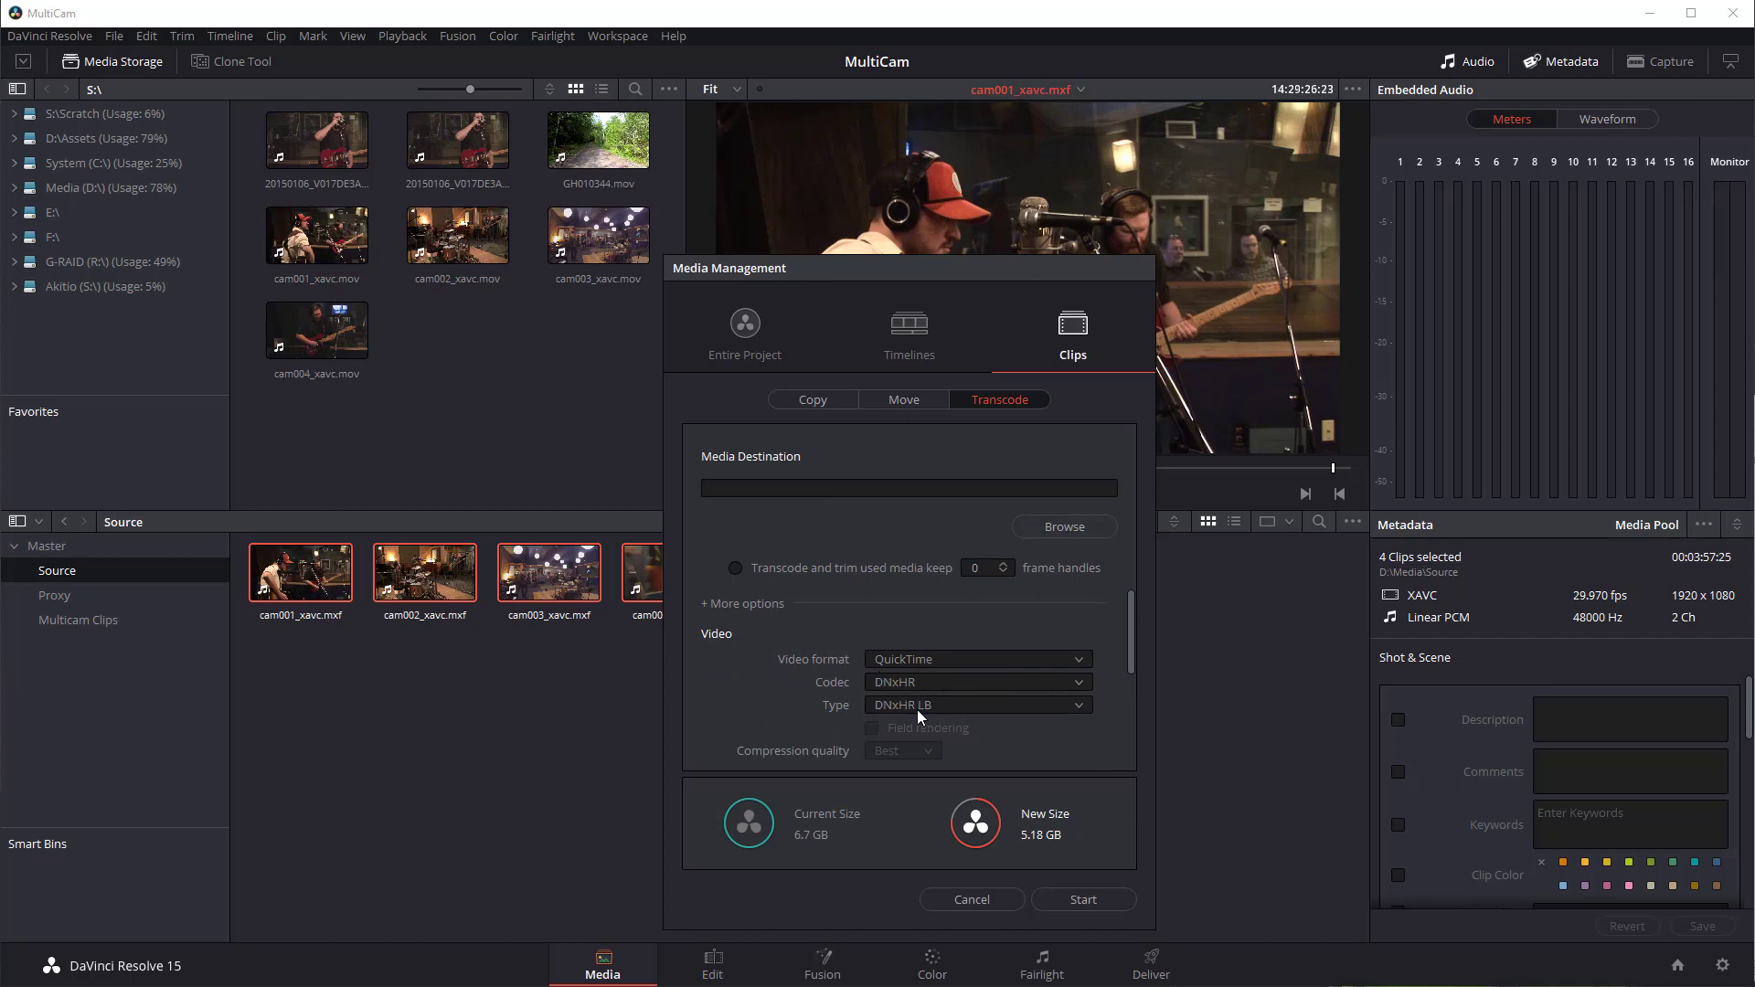
pyautogui.moveTo(1132, 642); pyautogui.dragTo(1133, 561)
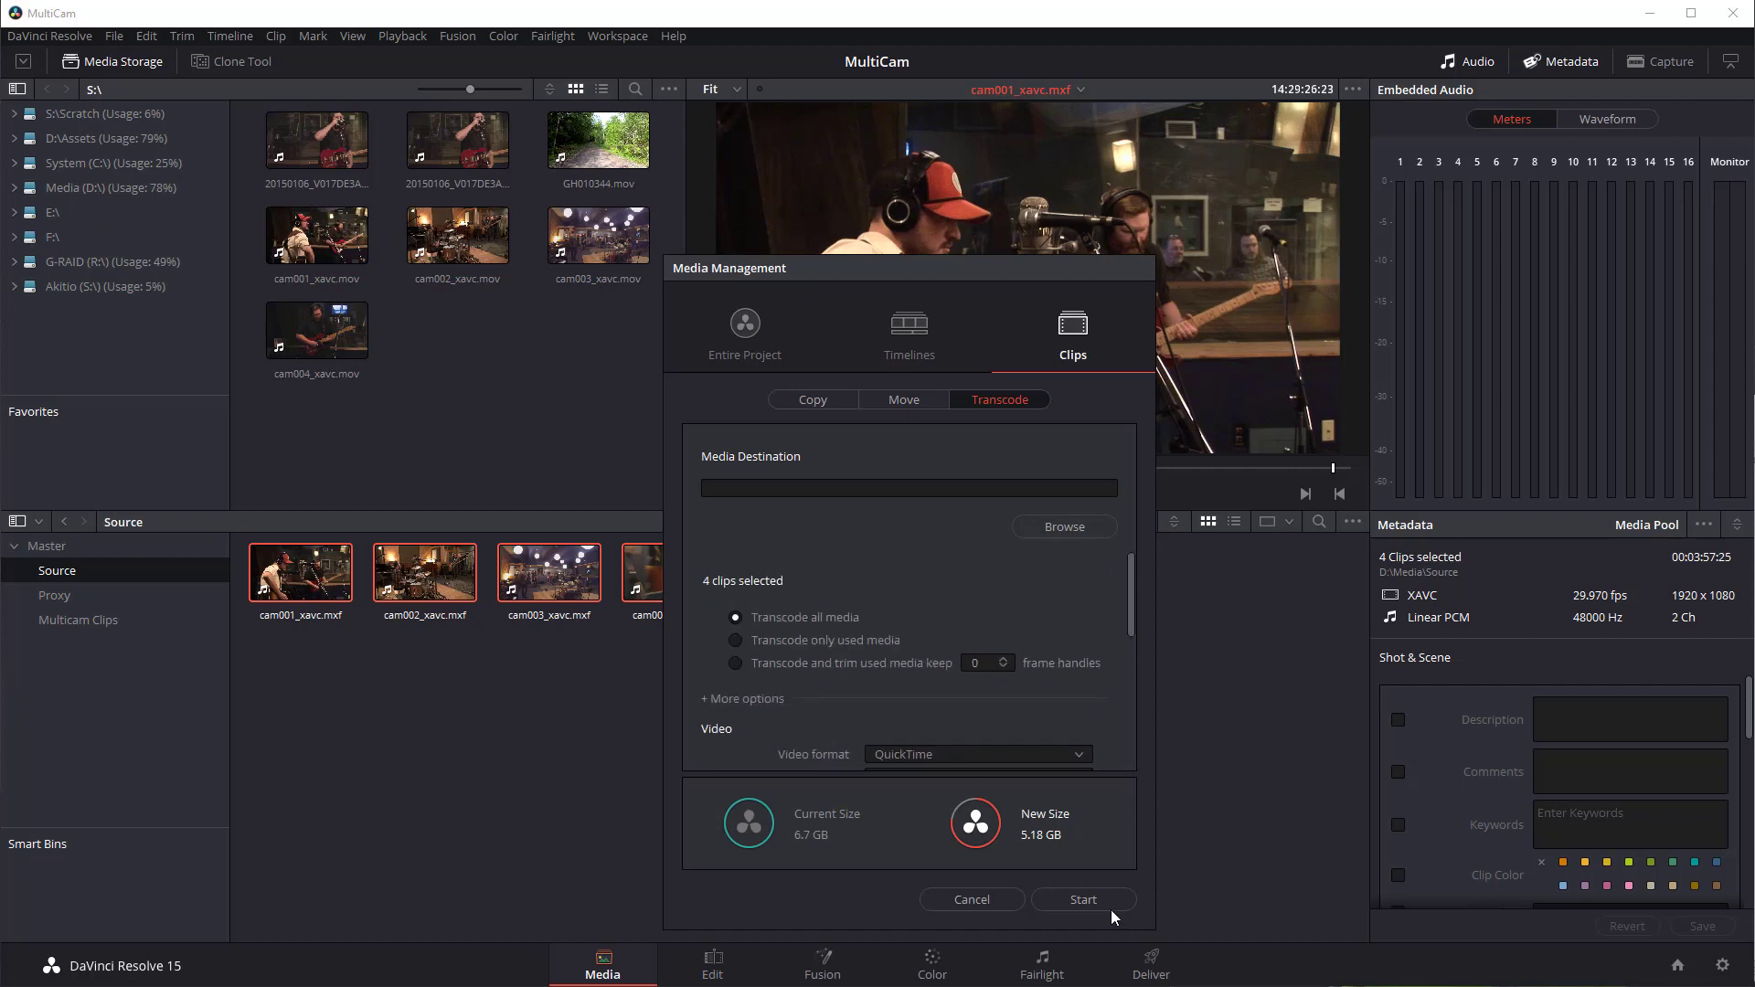
pyautogui.click(990, 902)
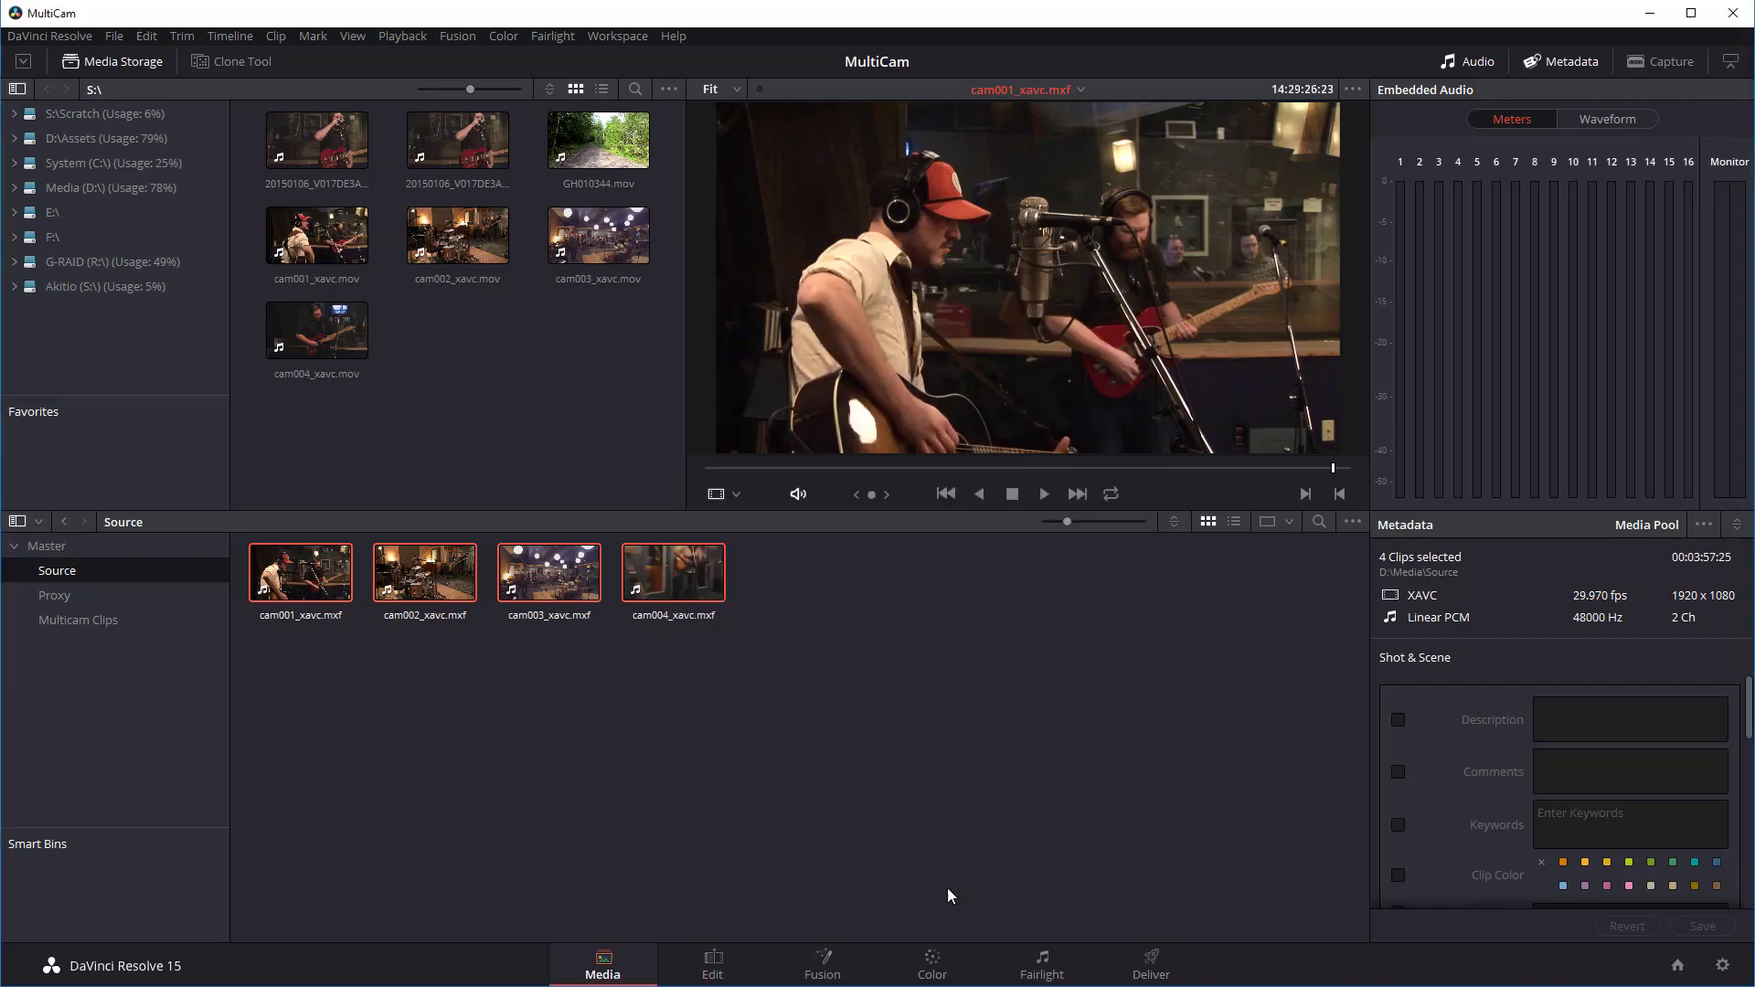
# - Look through the Proxy, Master and Source bins to compare how the original and transcoded clips are organised
pyautogui.click(42, 596)
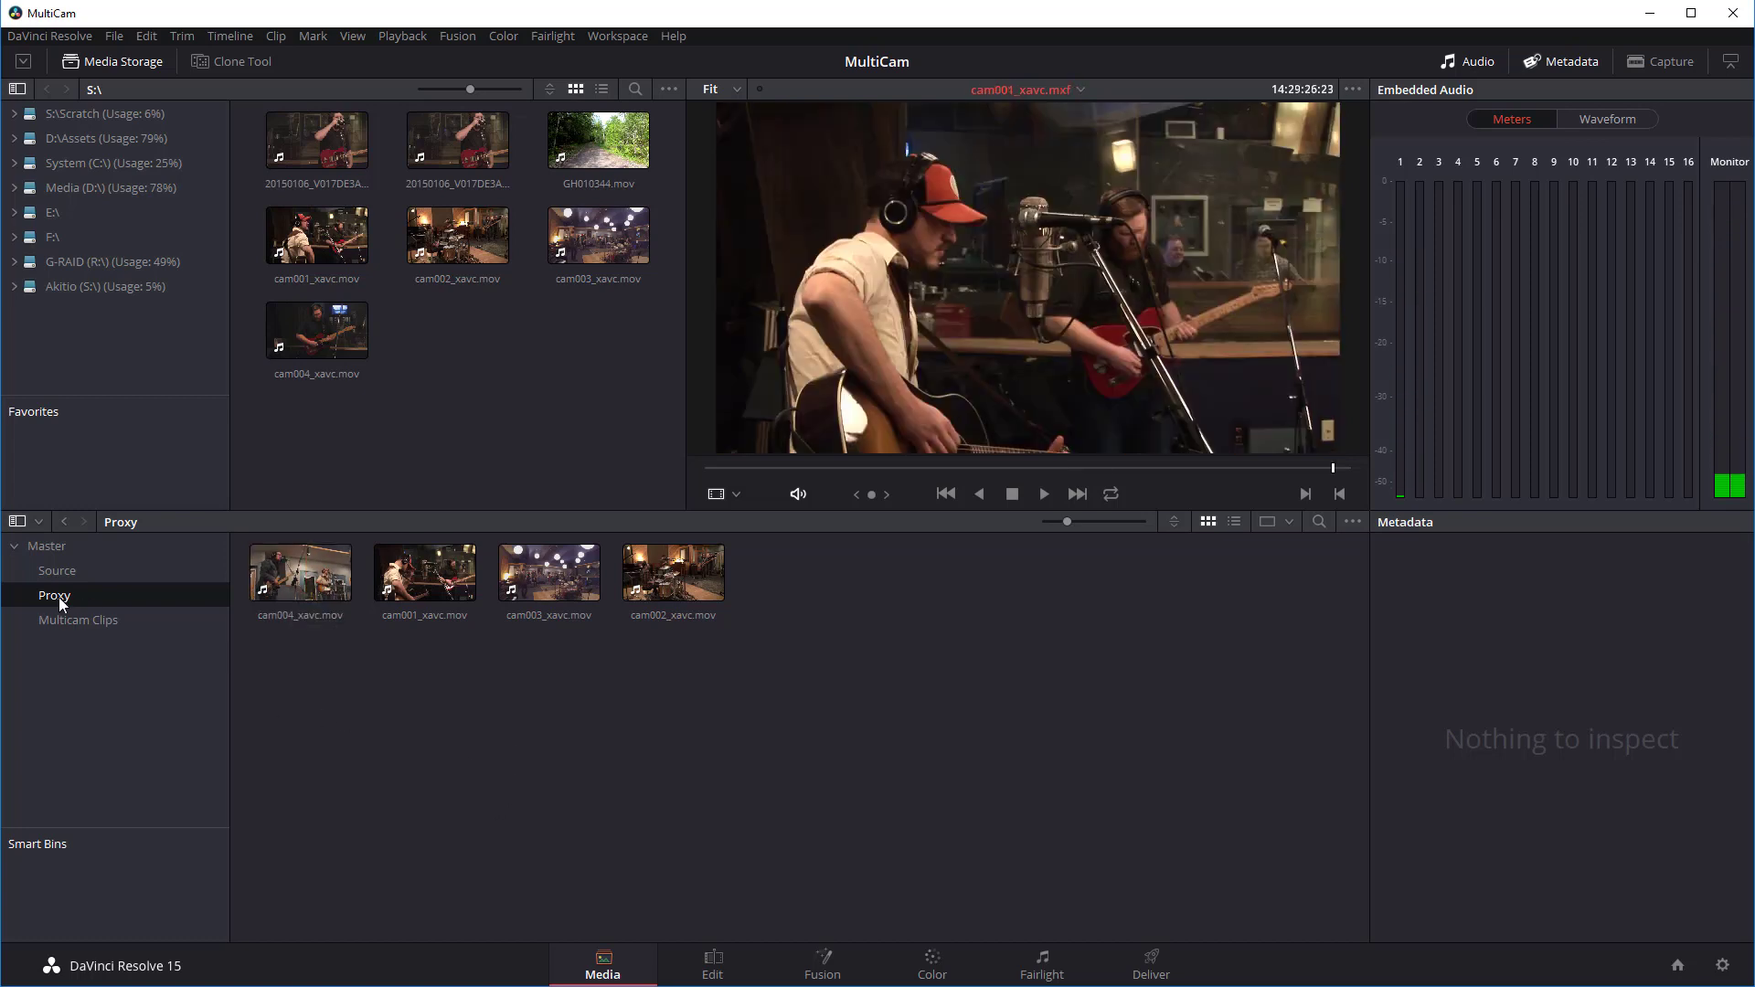
pyautogui.click(49, 545)
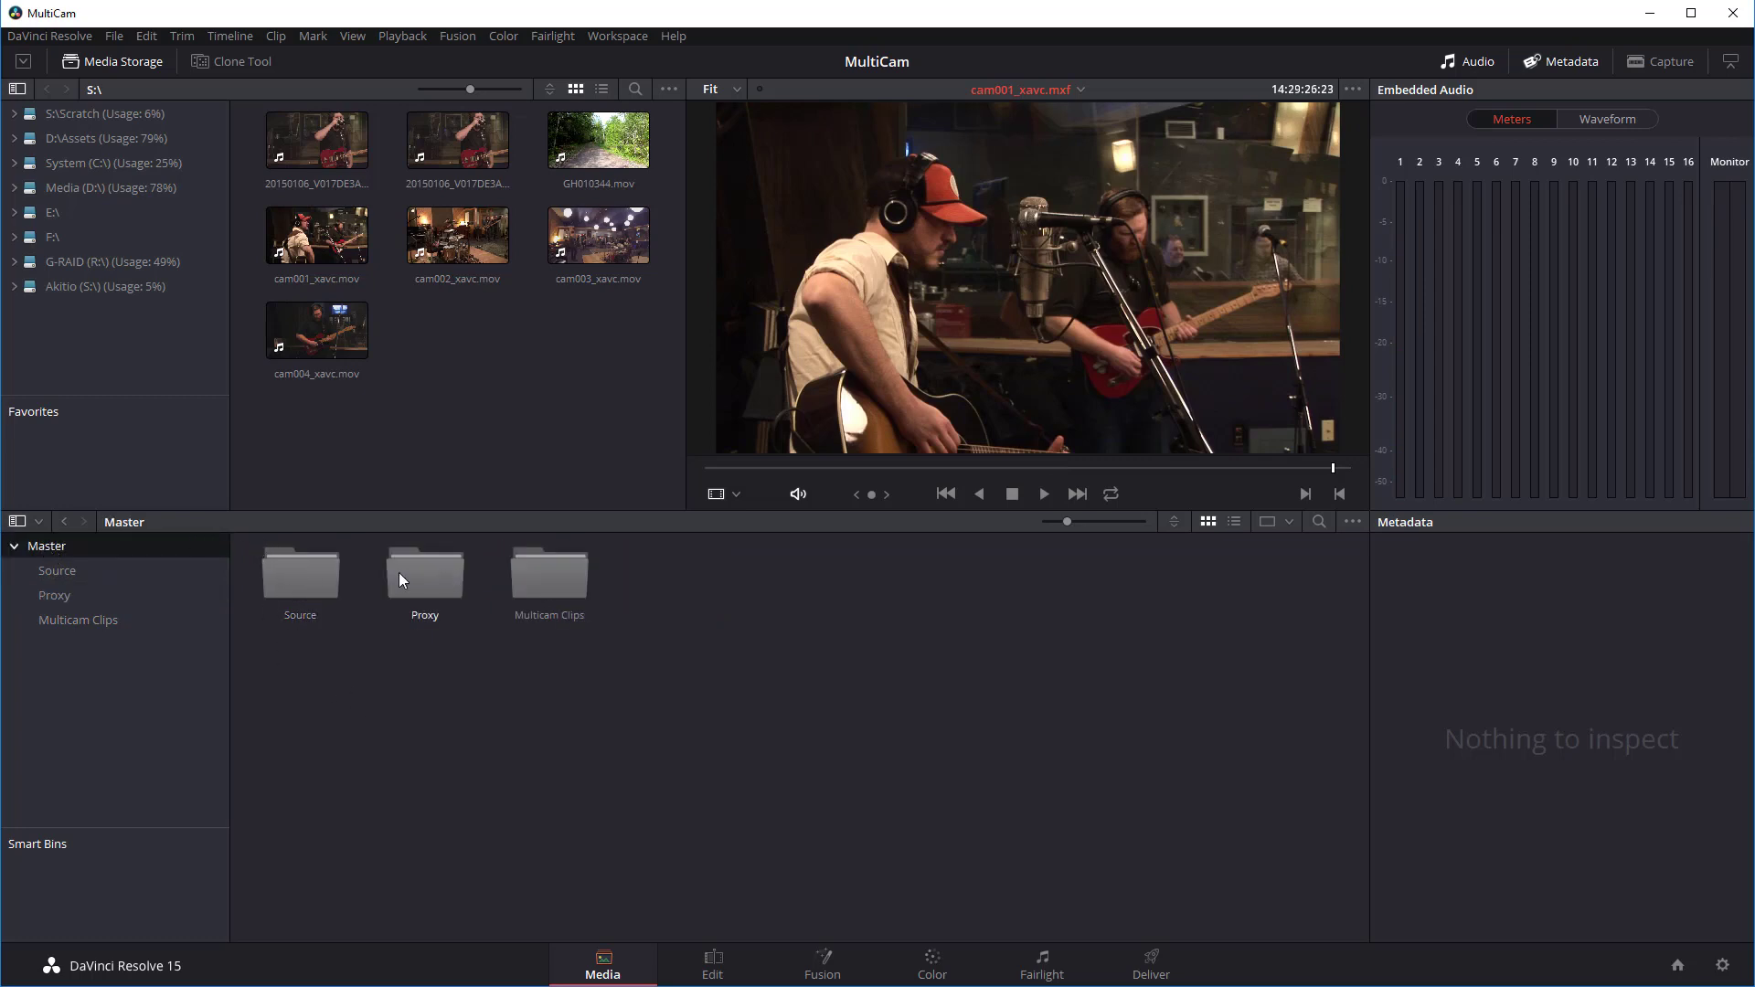
pyautogui.click(62, 572)
pyautogui.click(63, 596)
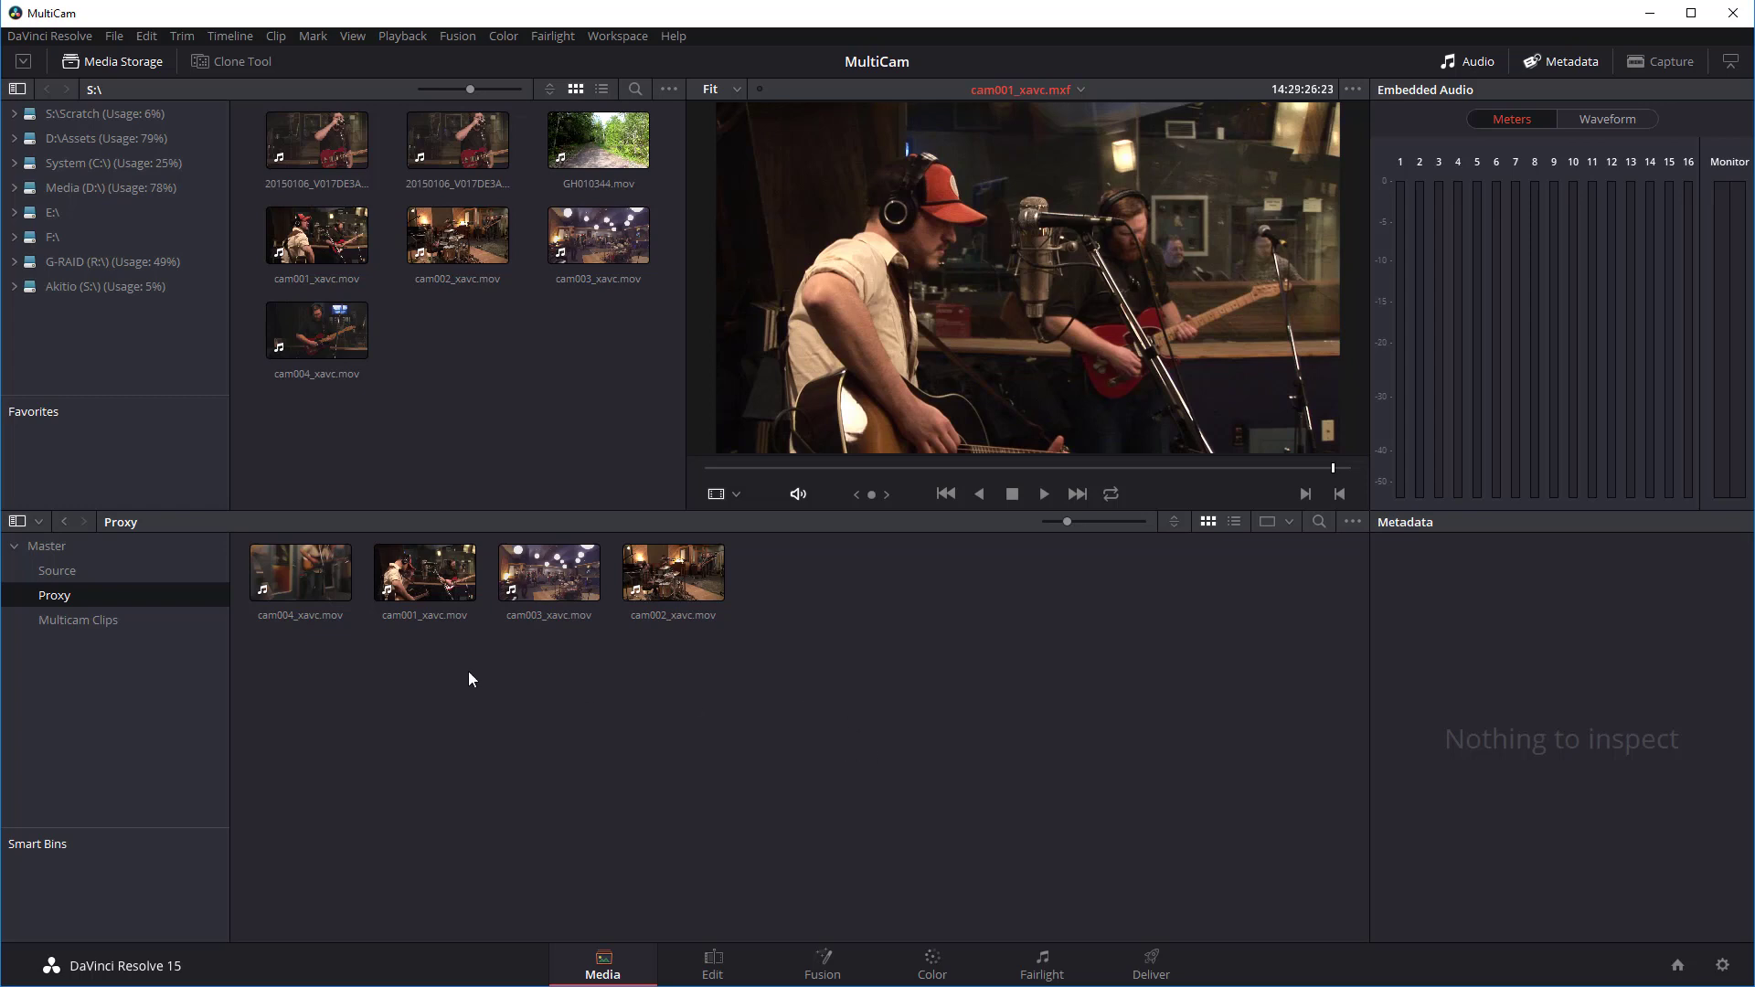
# - Check the Angle metadata of each camera clip in the Source bin and of its counterpart in the Proxy bin
pyautogui.click(53, 571)
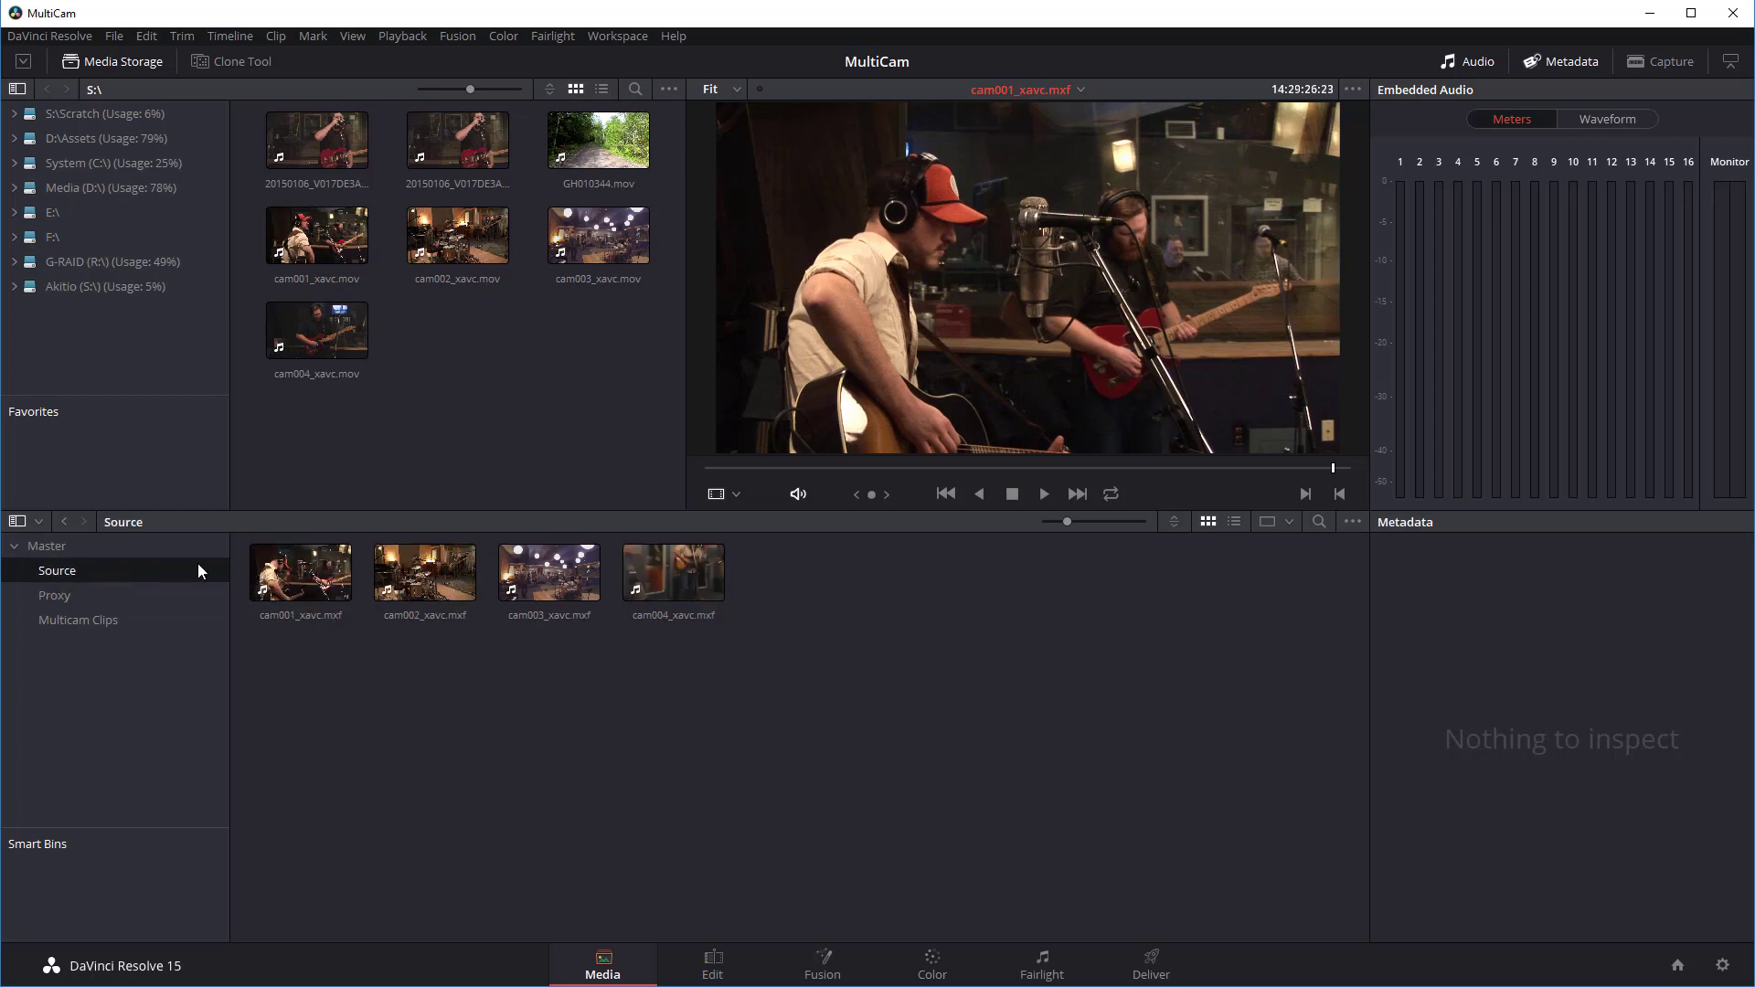
pyautogui.click(297, 572)
pyautogui.click(315, 578)
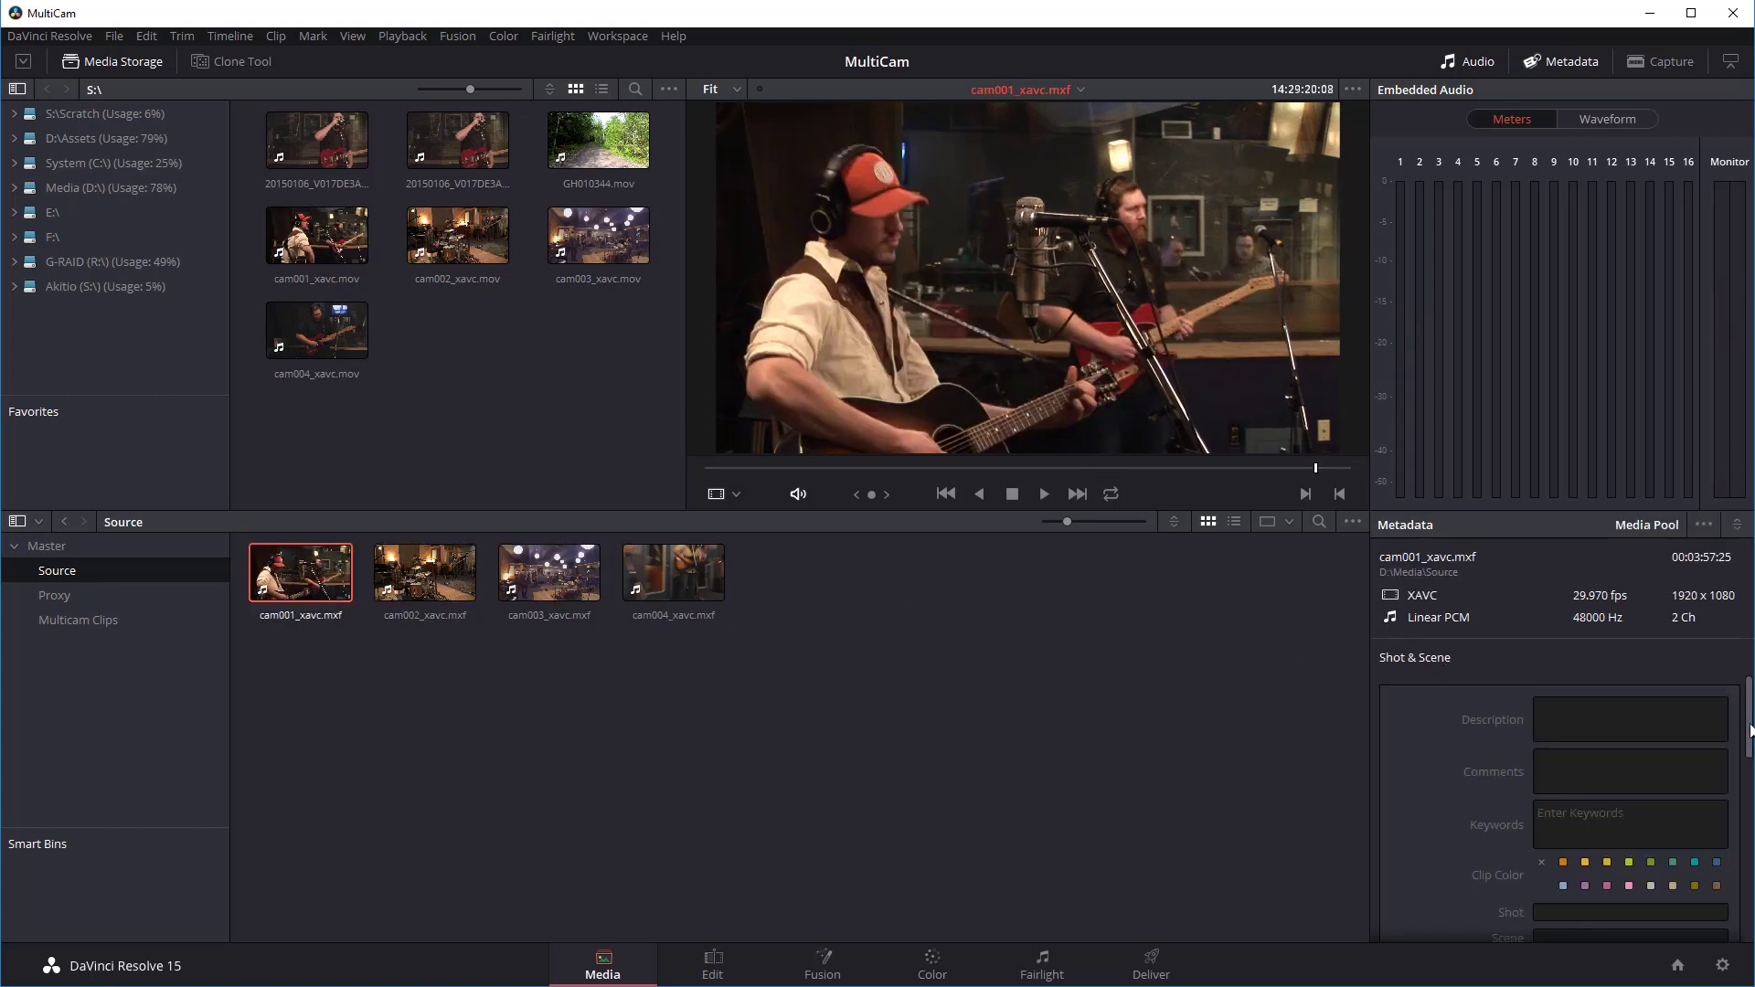
pyautogui.moveTo(1747, 726); pyautogui.dragTo(1743, 815)
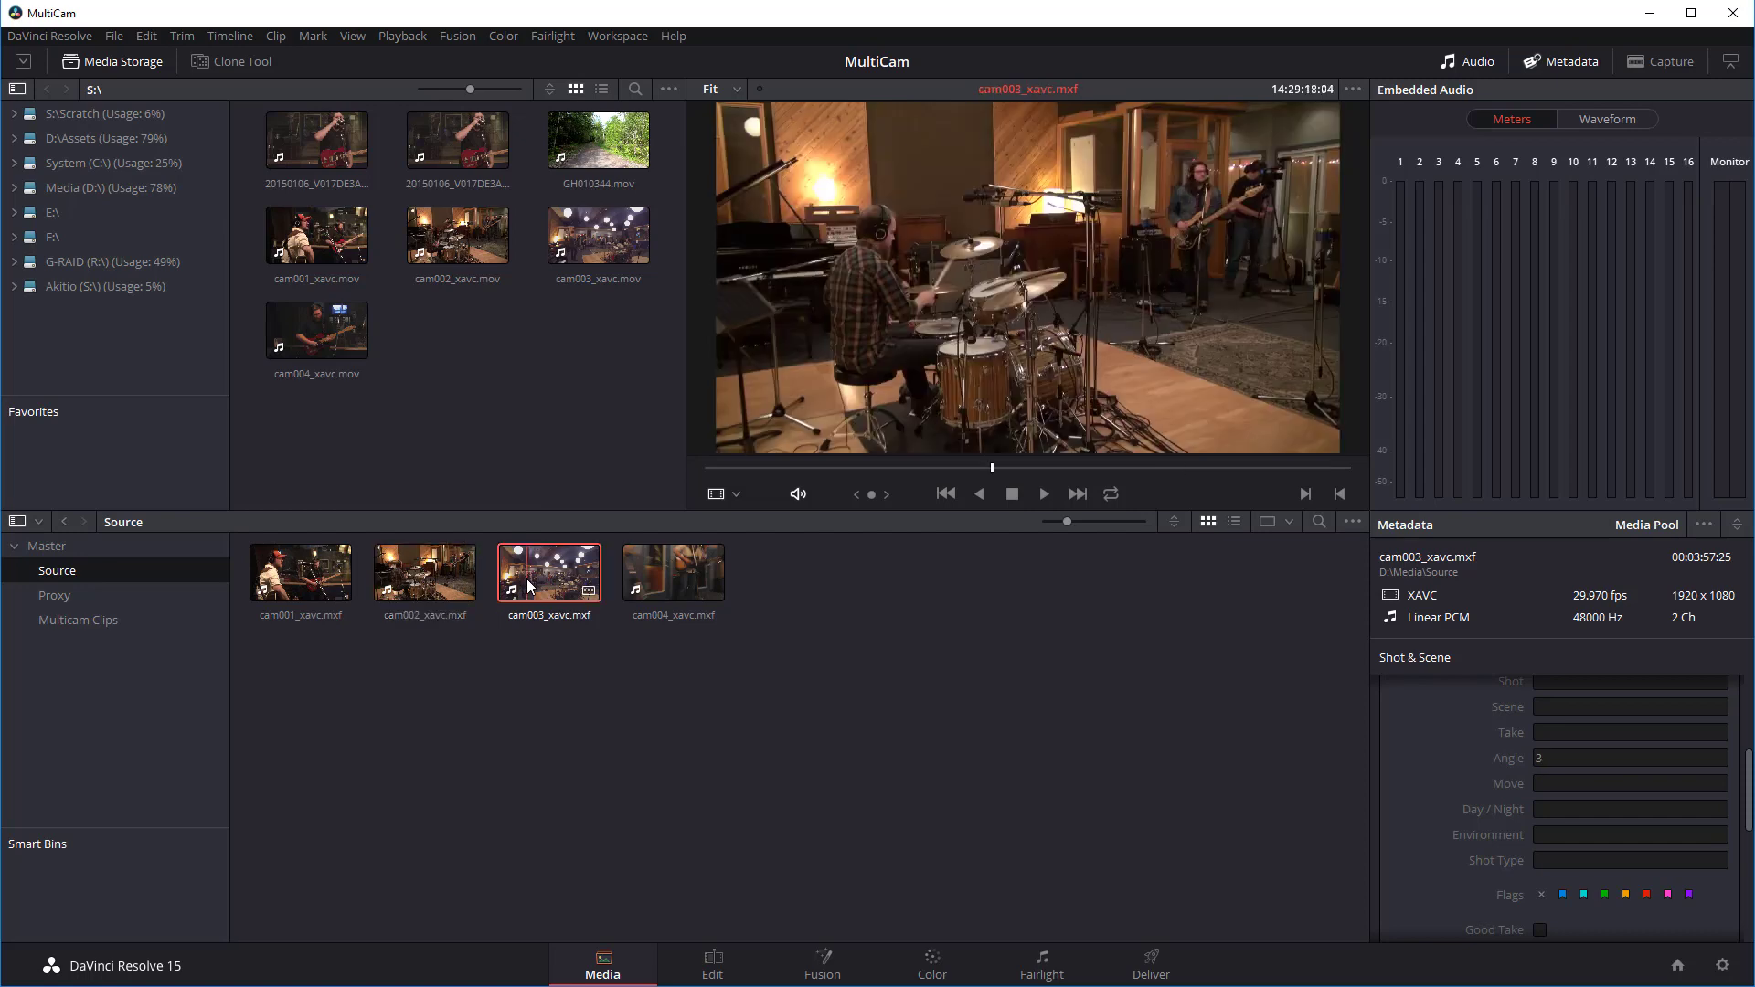
pyautogui.click(677, 580)
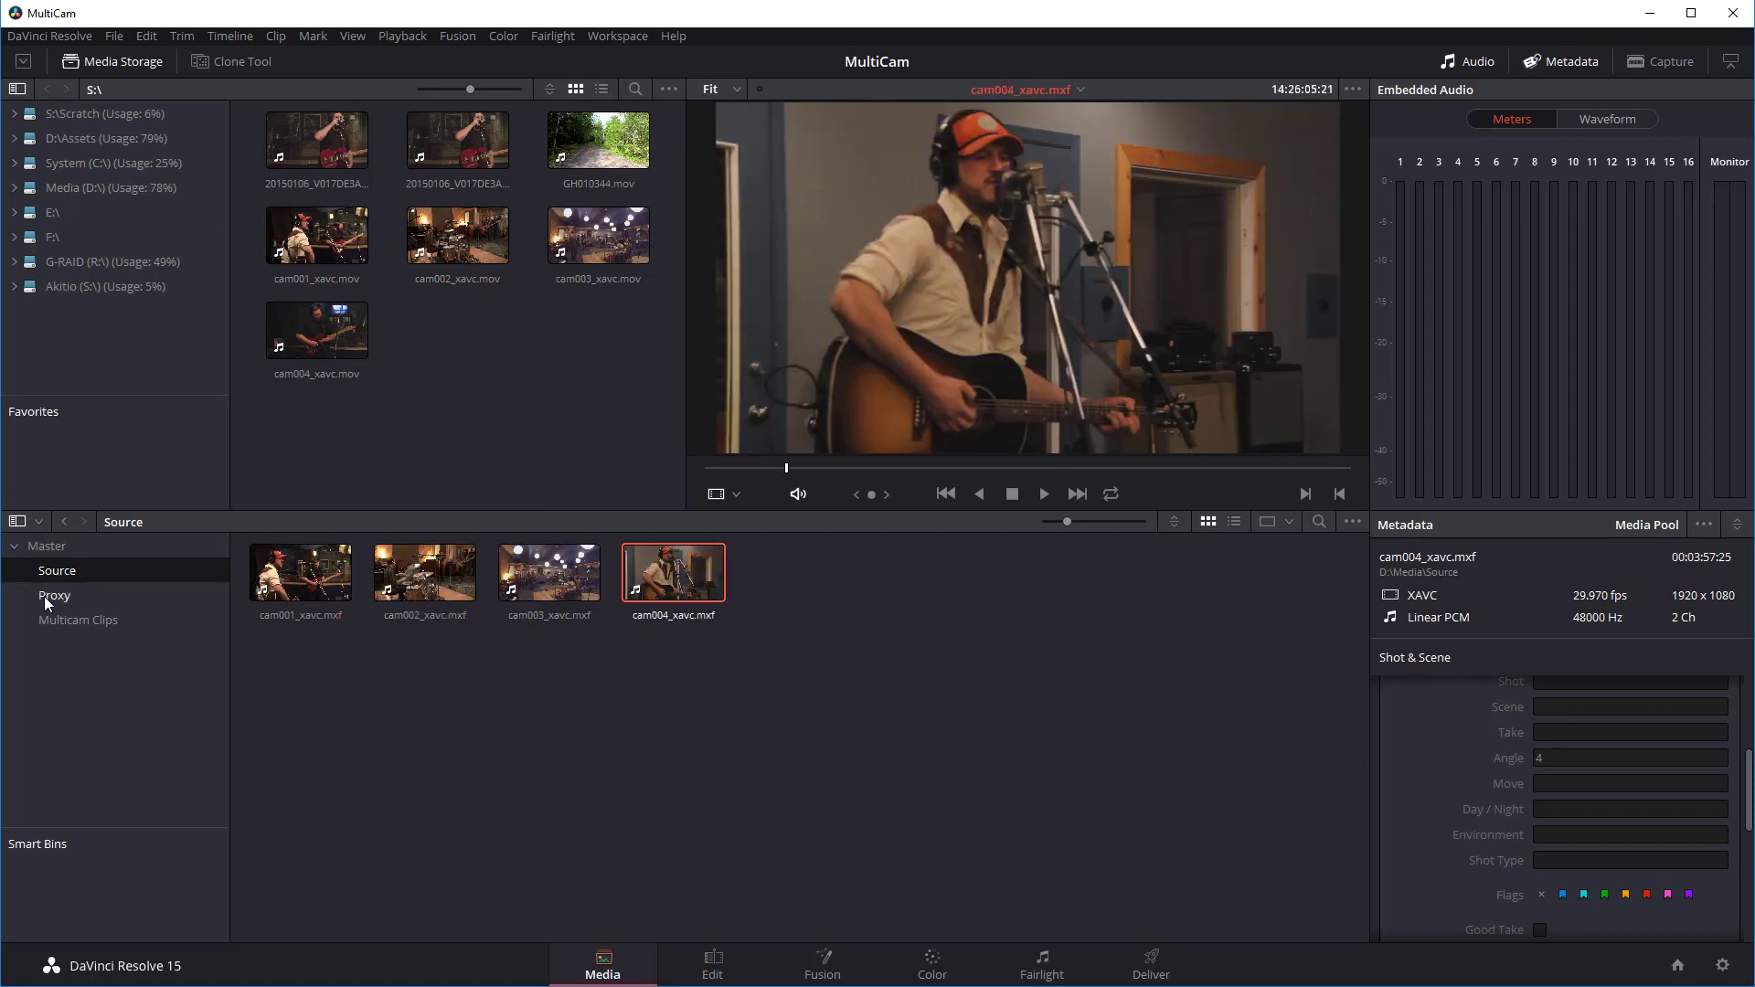
pyautogui.click(48, 596)
pyautogui.click(297, 589)
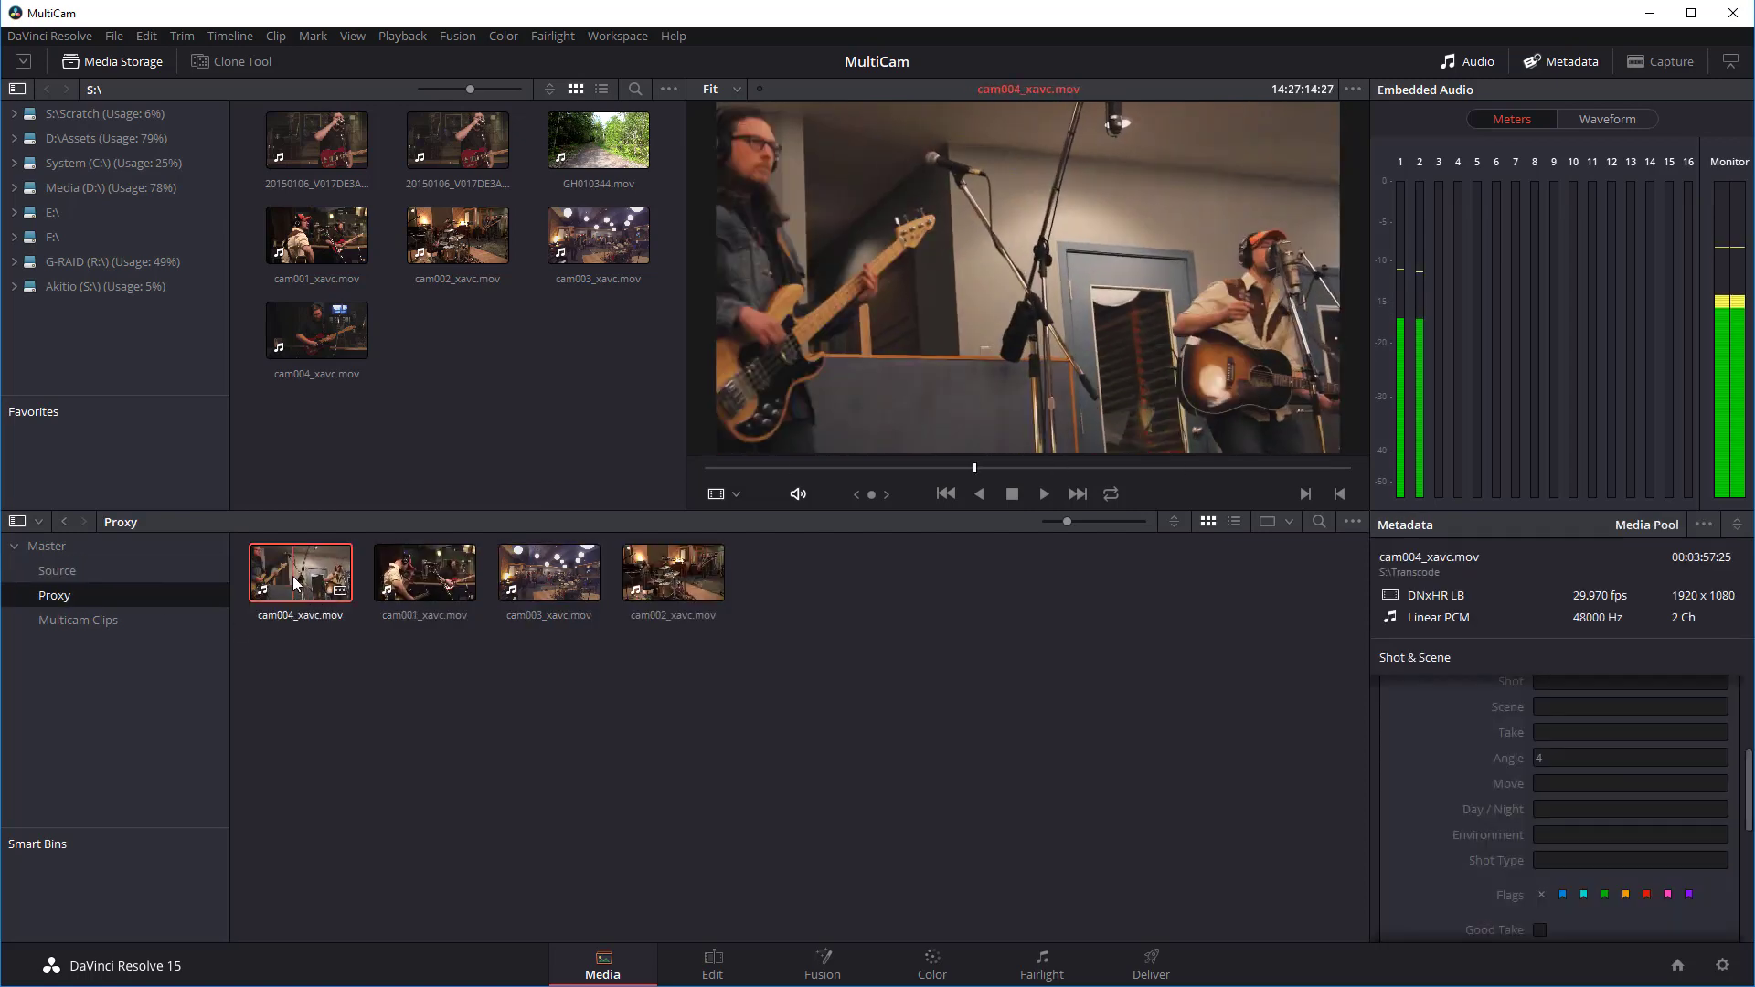
pyautogui.click(426, 582)
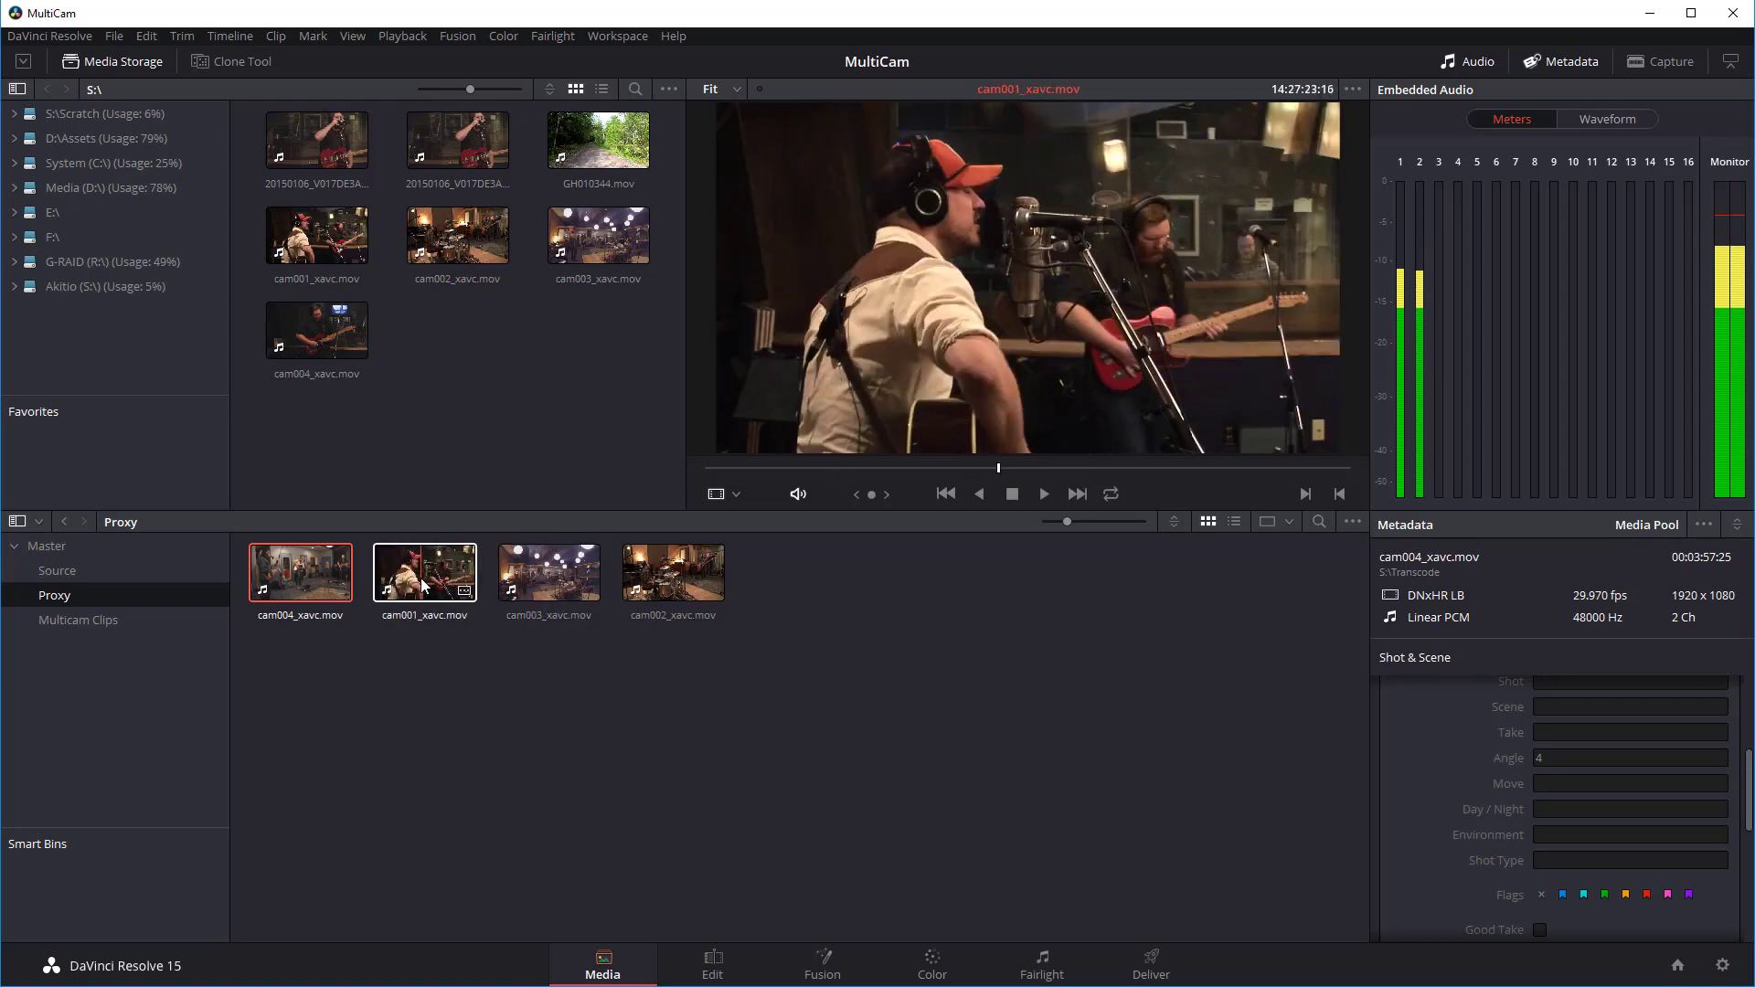
pyautogui.click(535, 590)
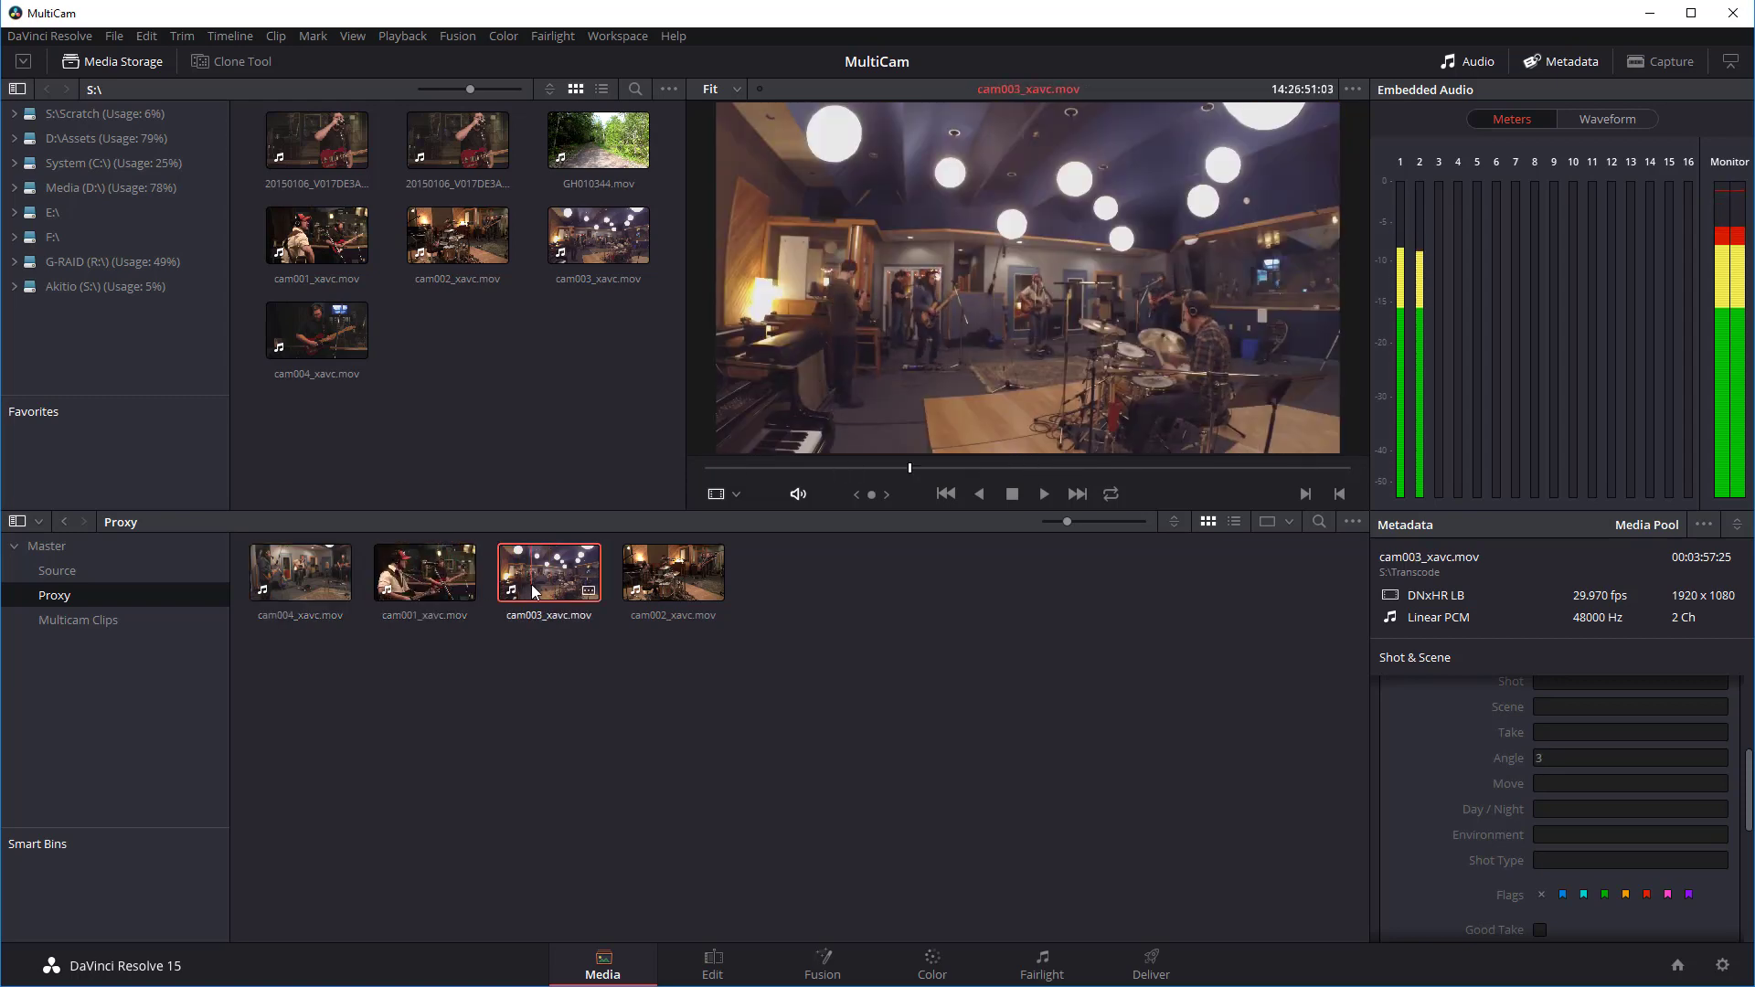
pyautogui.click(673, 576)
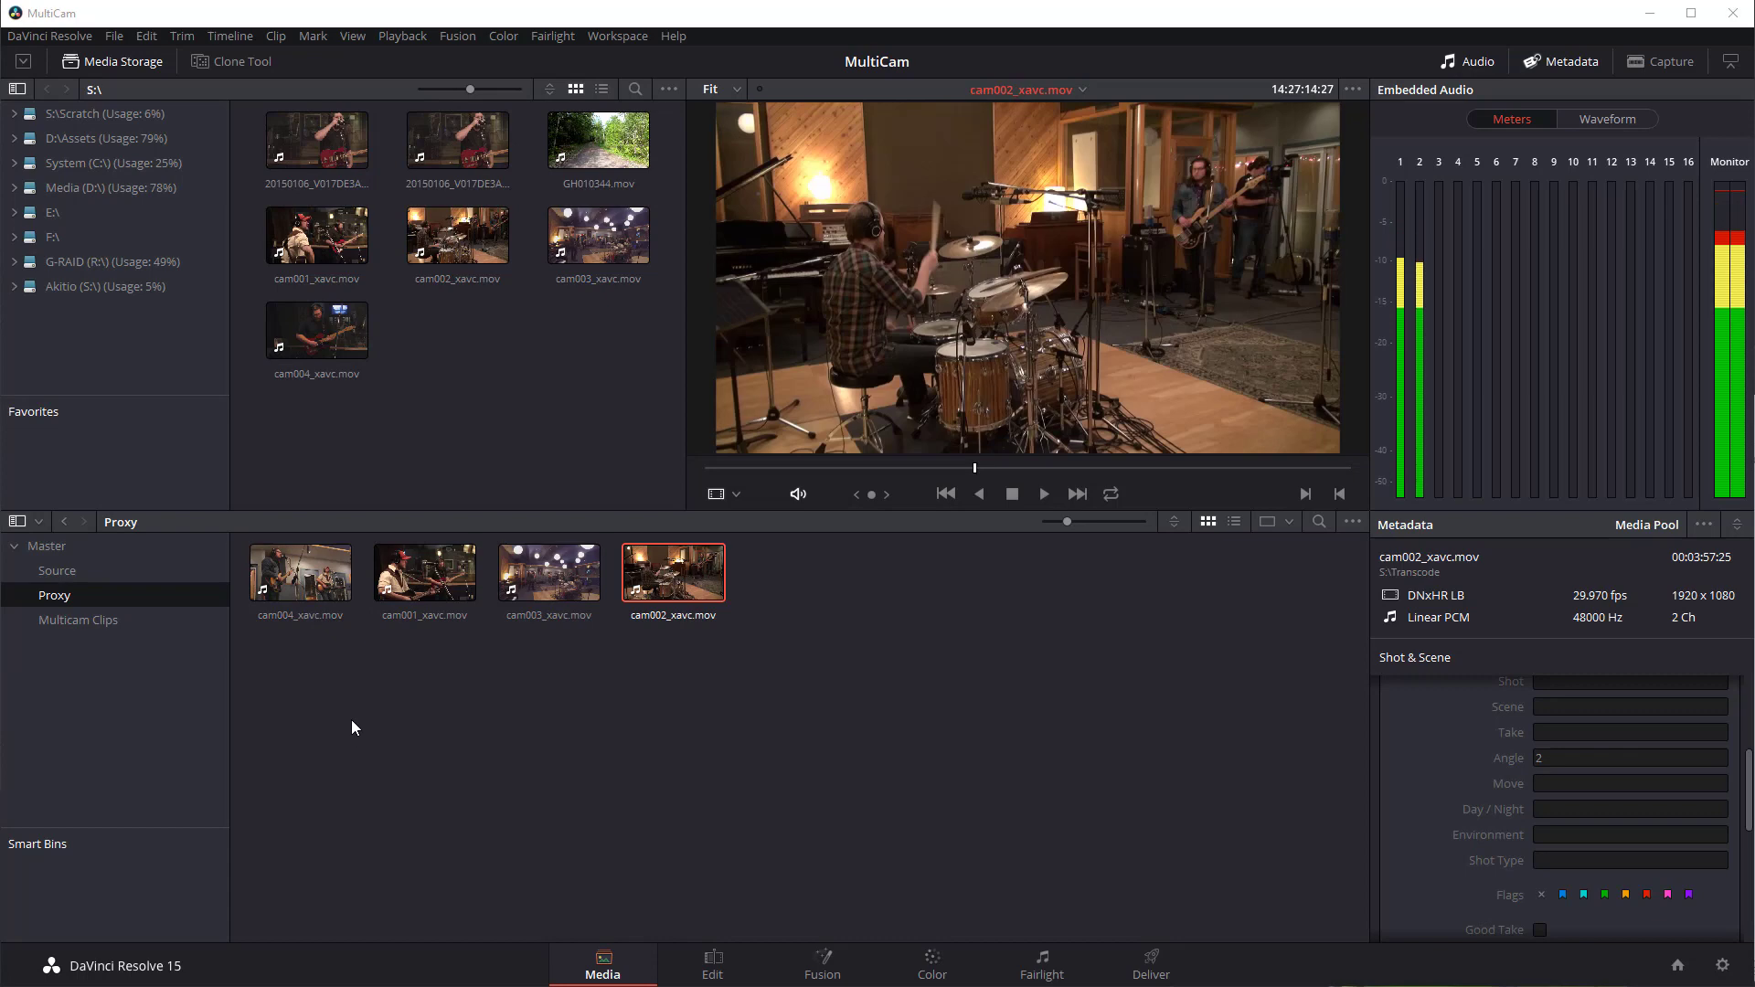
# - Create a multicam clip from the four Source clips, with In angle sync and Metadata - Angle names, without moving them to the Original Clips bin
pyautogui.click(64, 578)
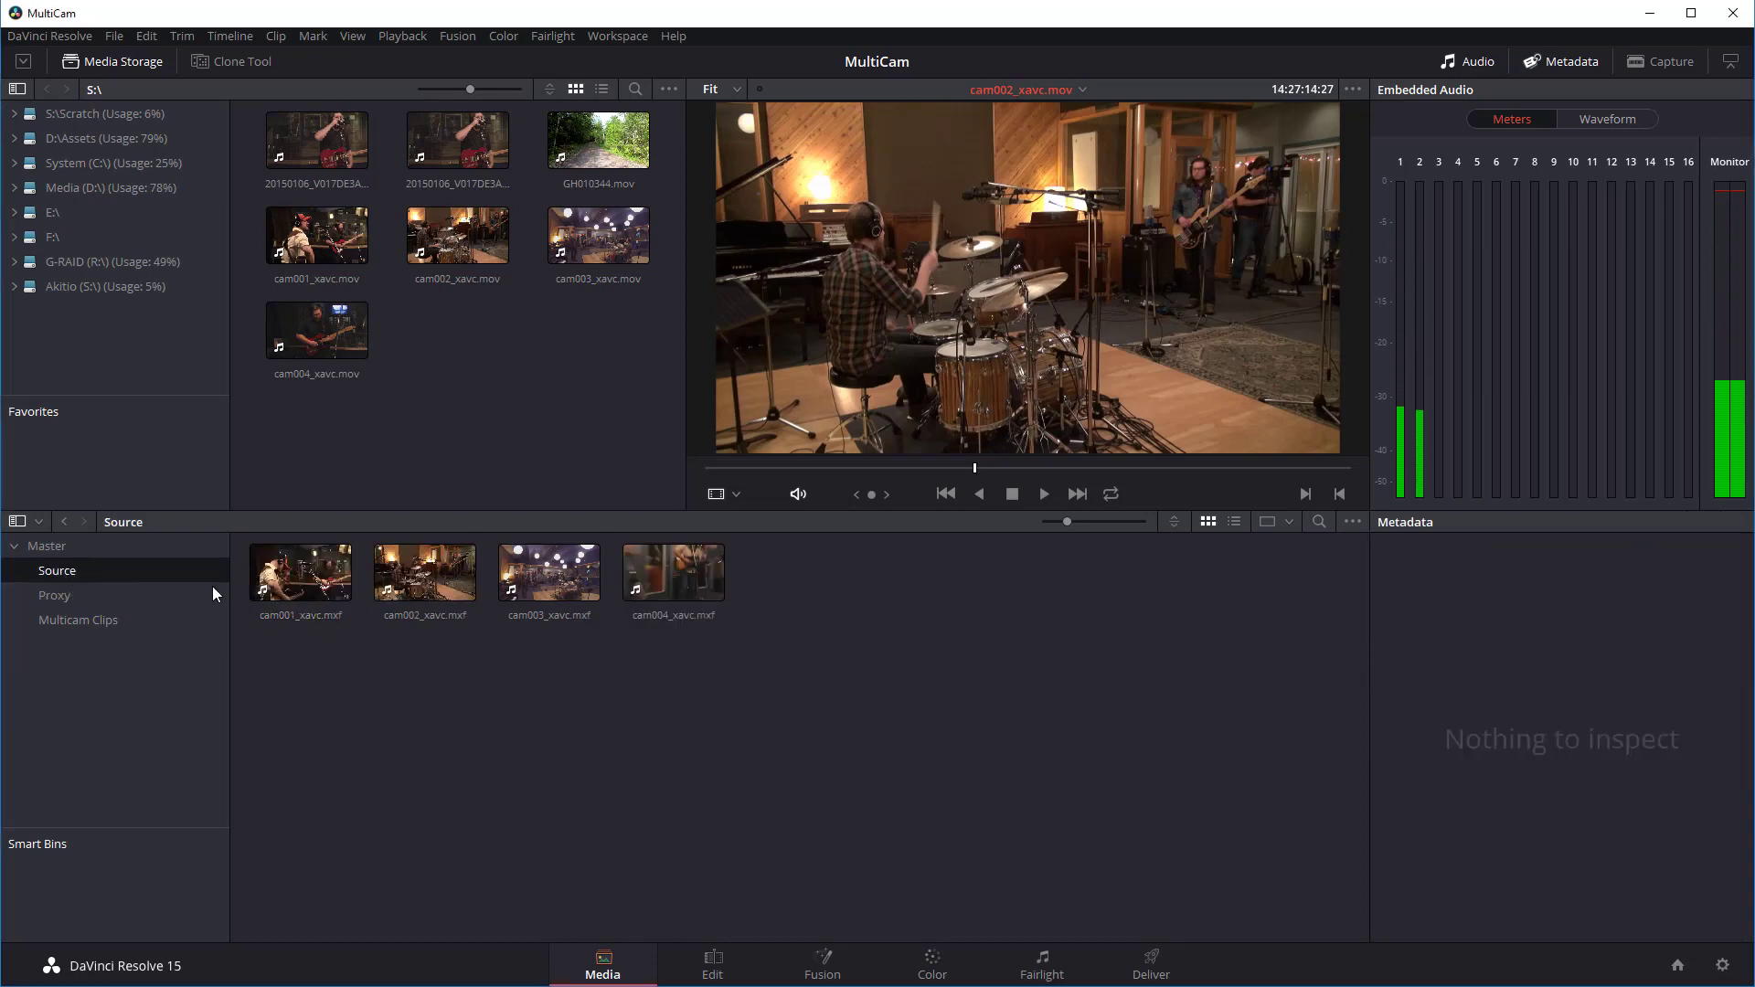
pyautogui.click(271, 618)
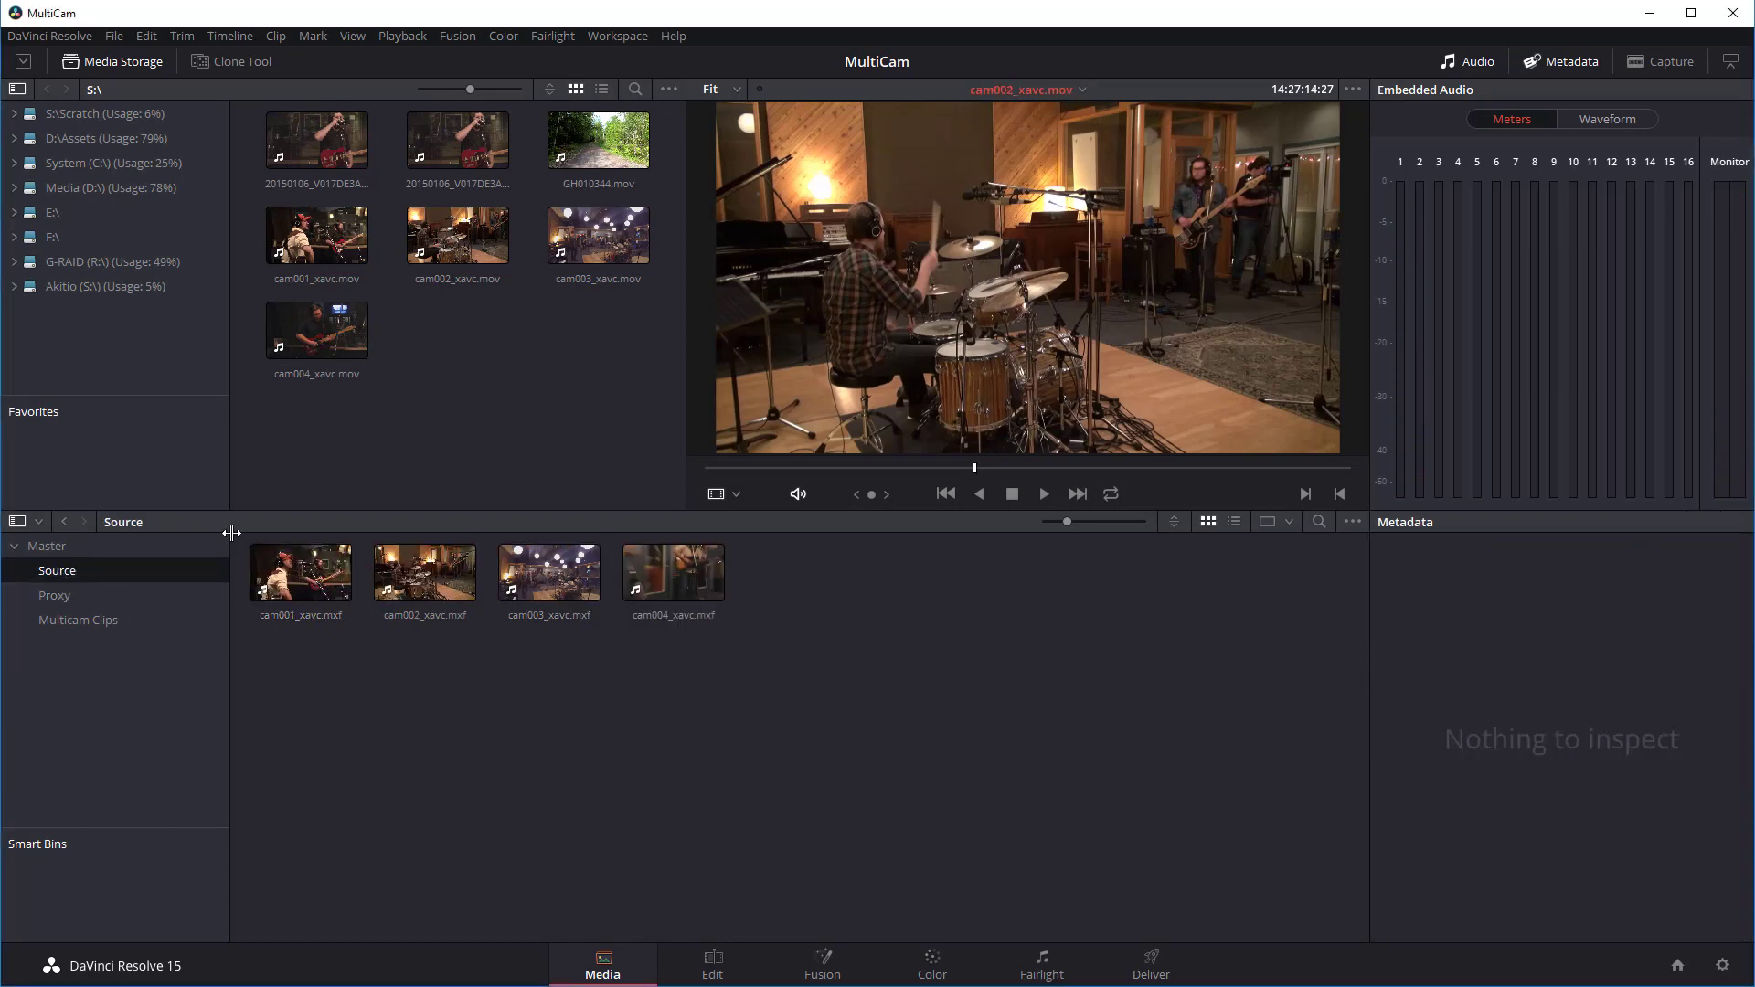
pyautogui.moveTo(240, 535); pyautogui.dragTo(756, 654)
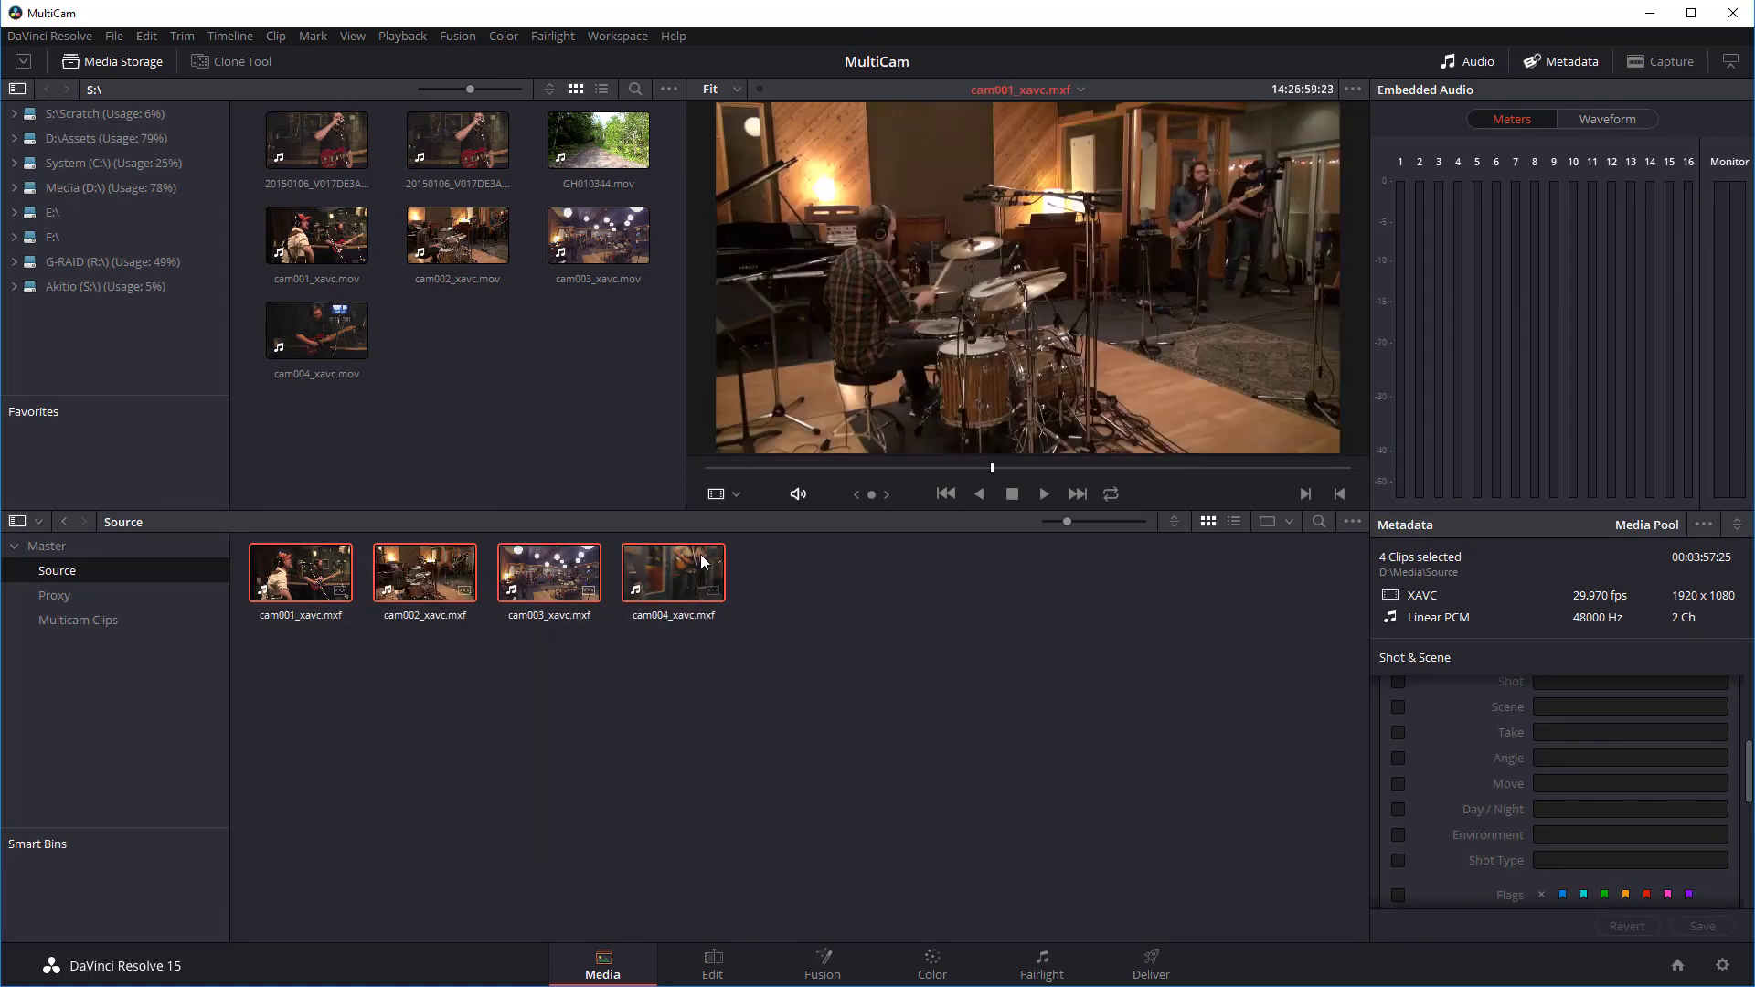
pyautogui.rightClick(297, 570)
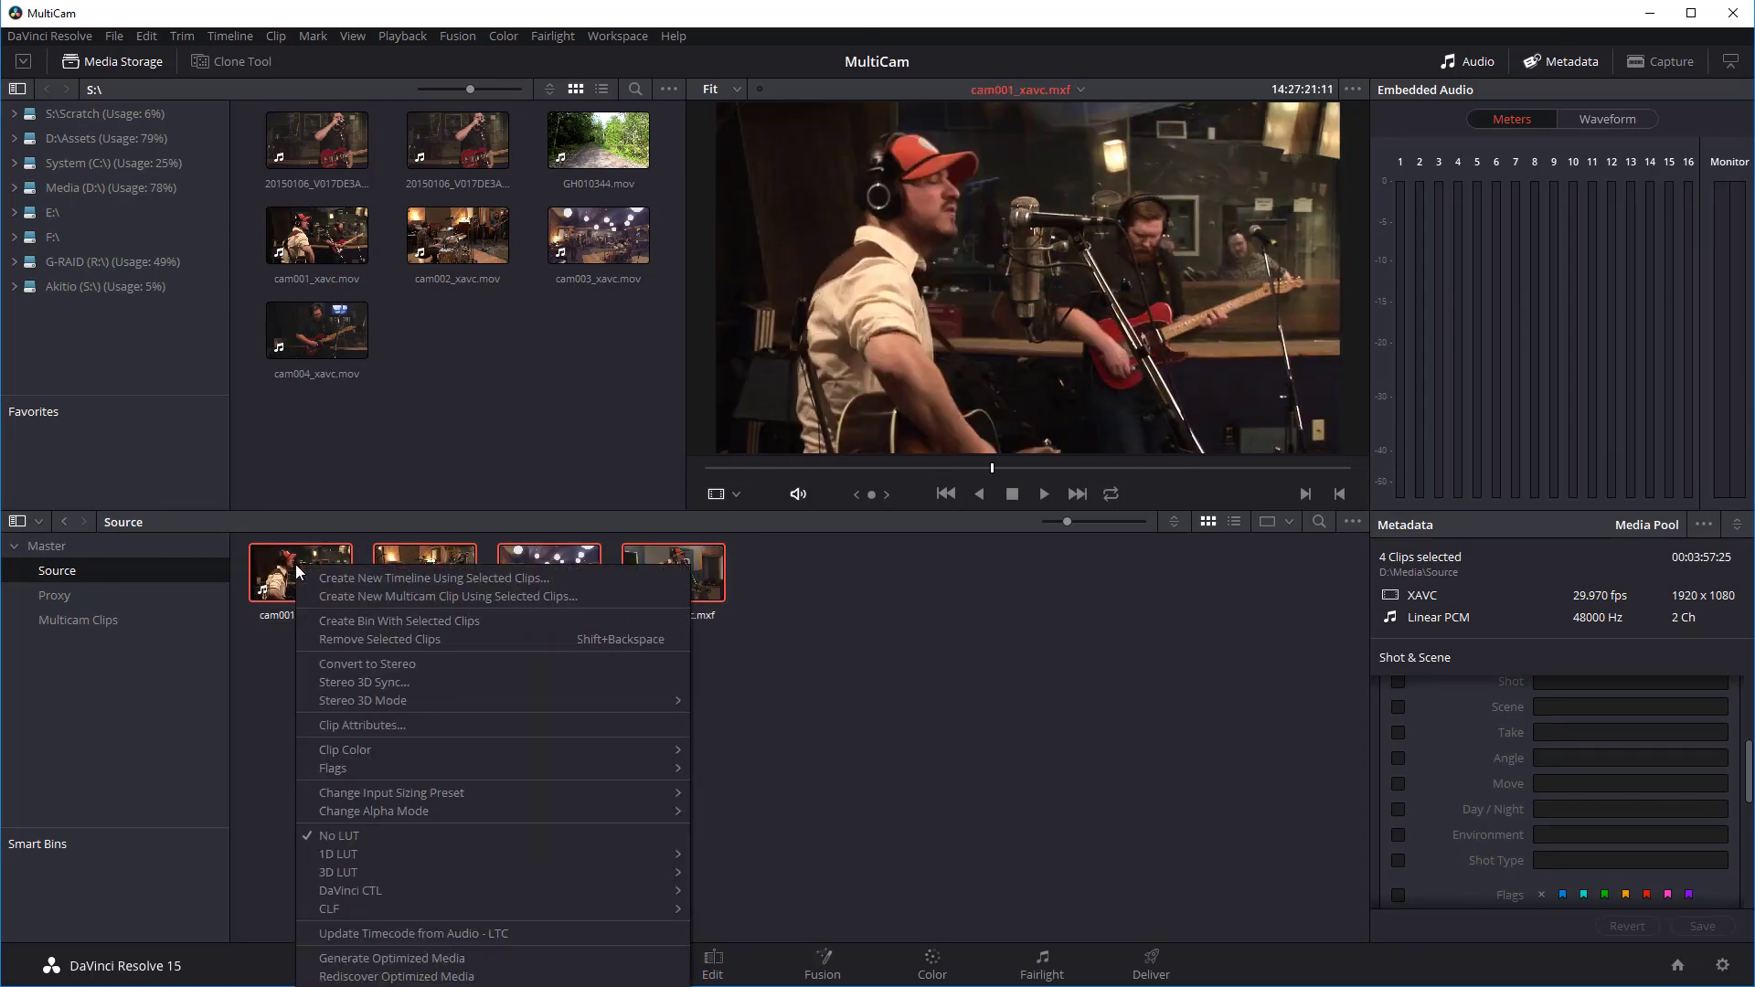
pyautogui.click(418, 594)
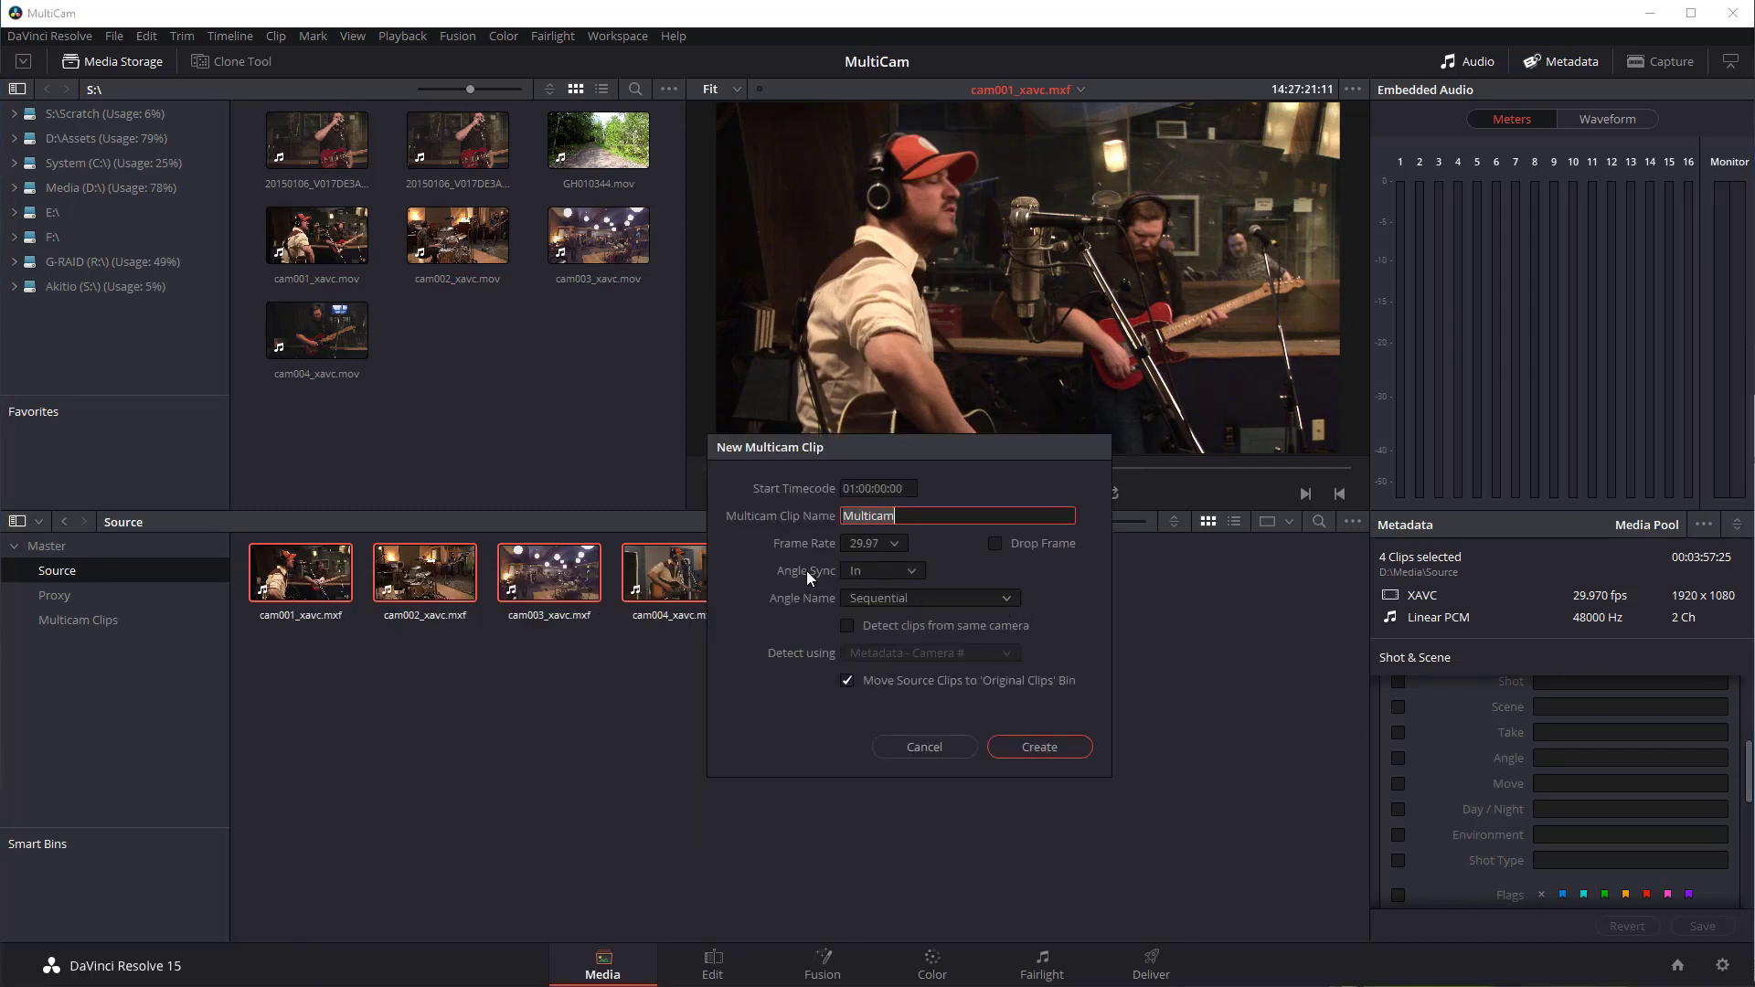
pyautogui.click(896, 570)
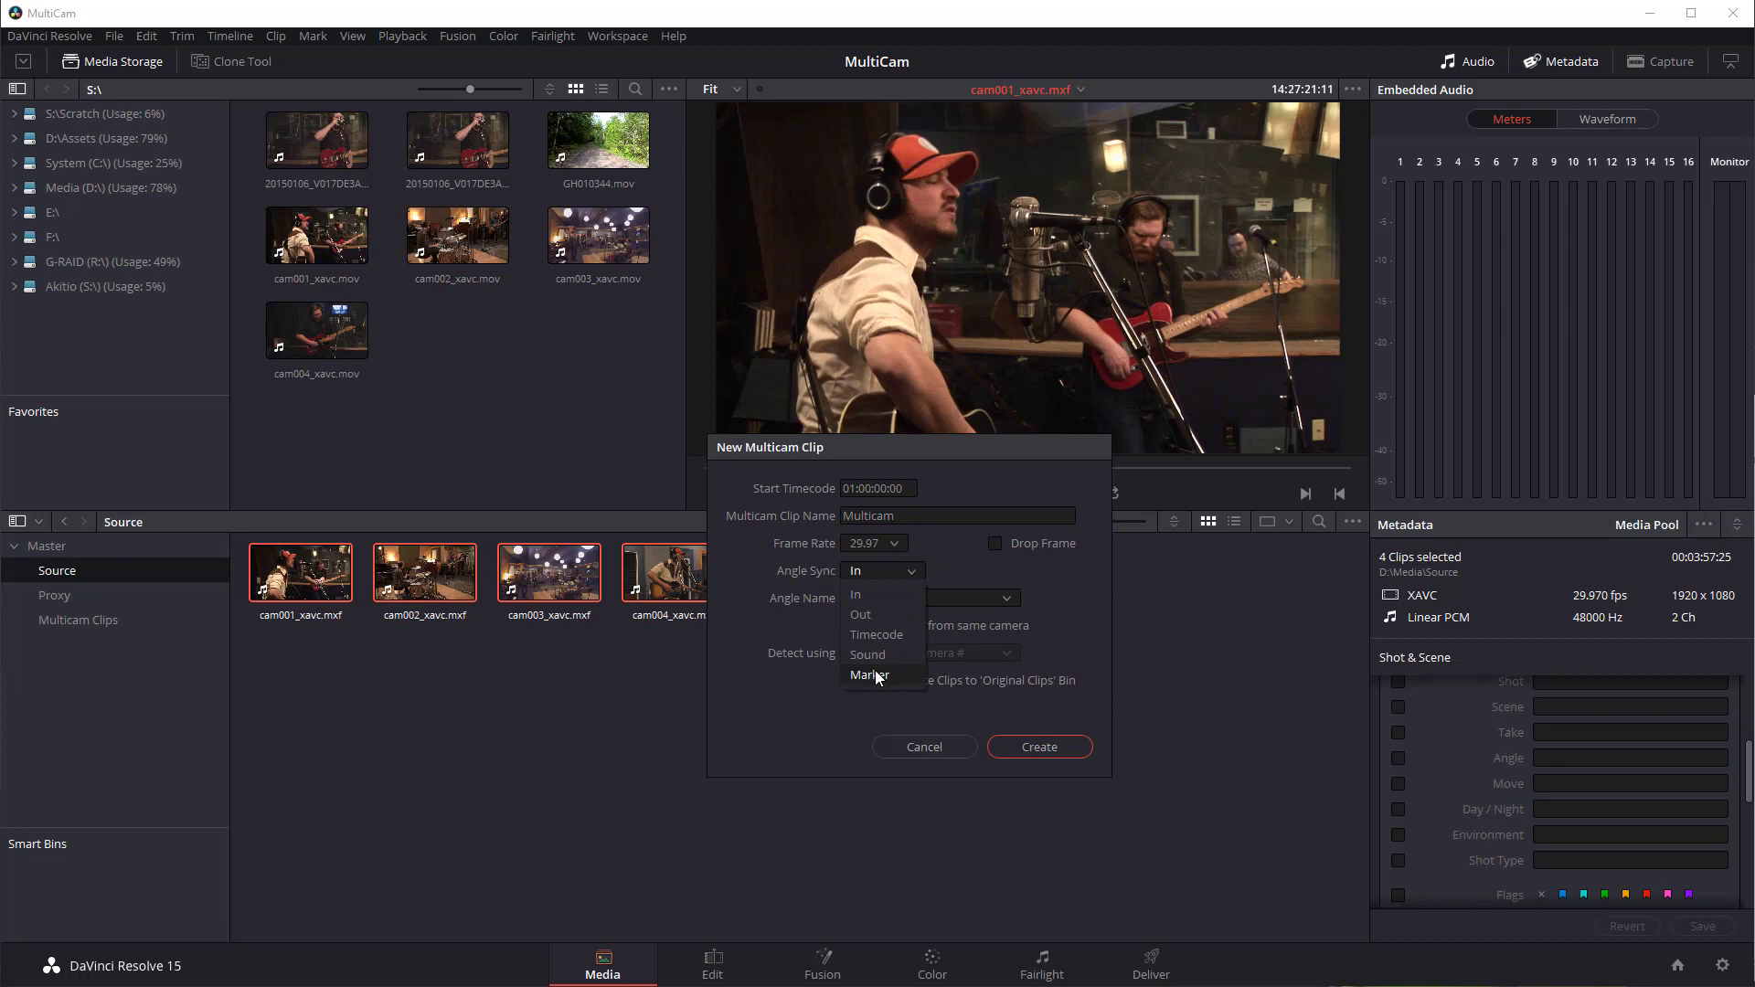
pyautogui.click(881, 571)
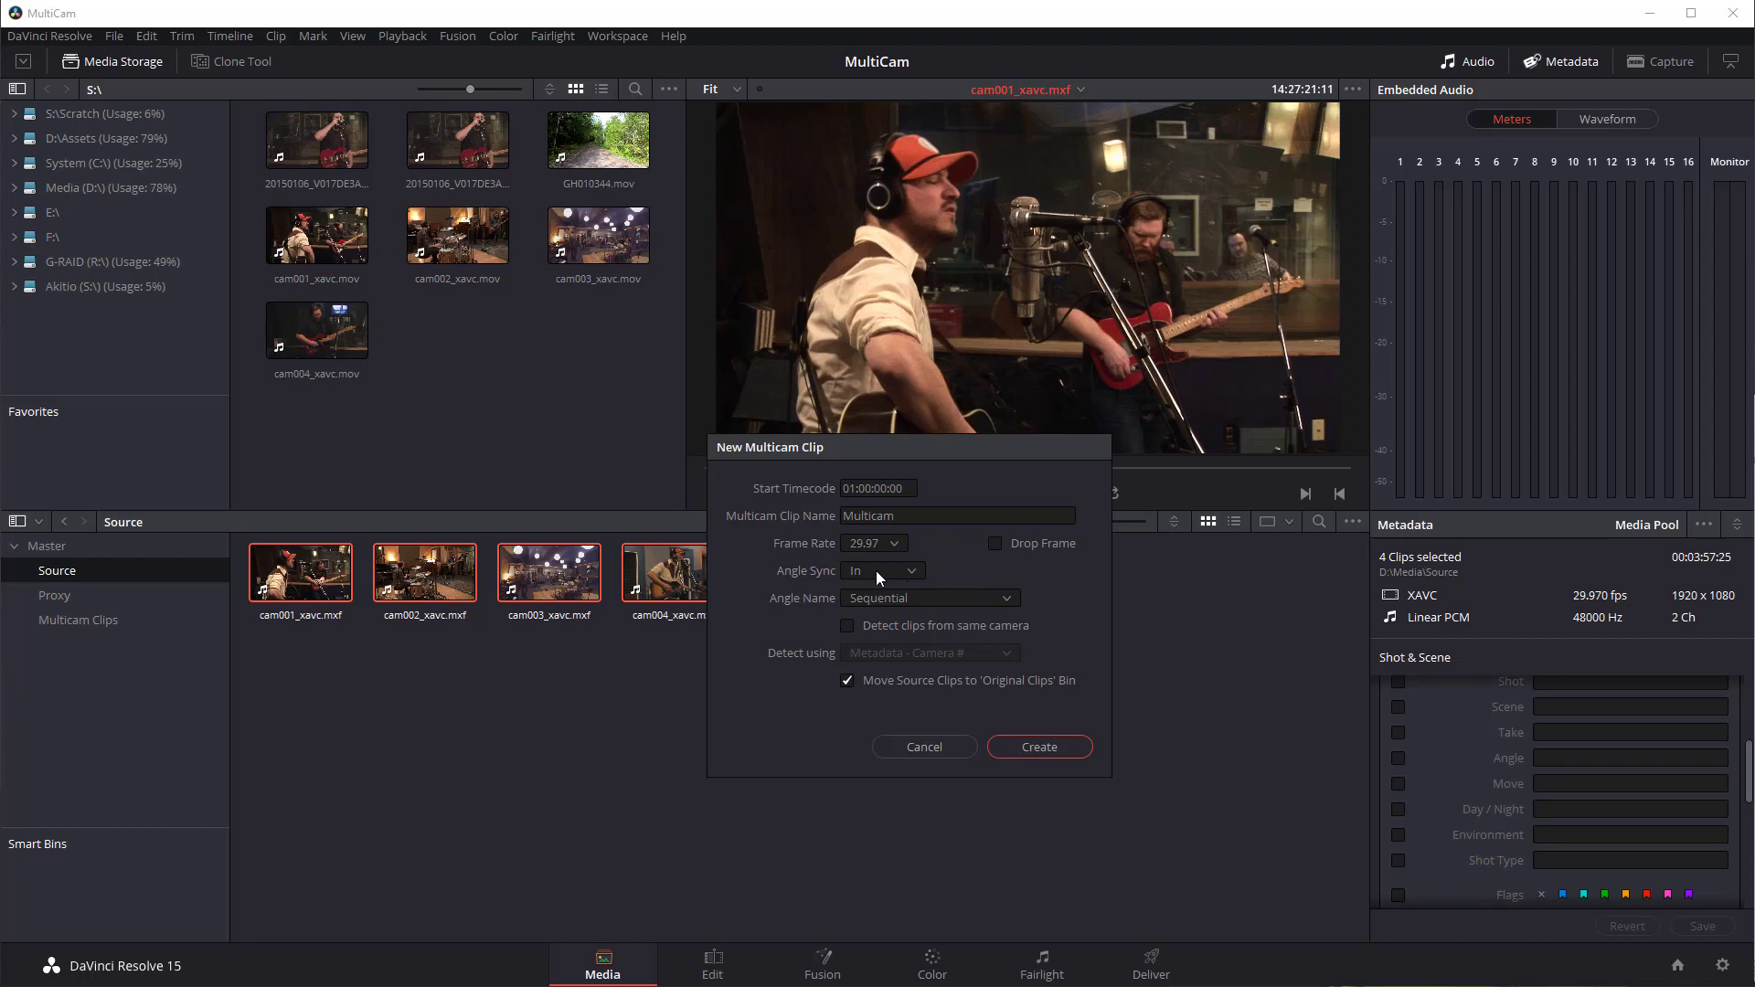
pyautogui.click(946, 599)
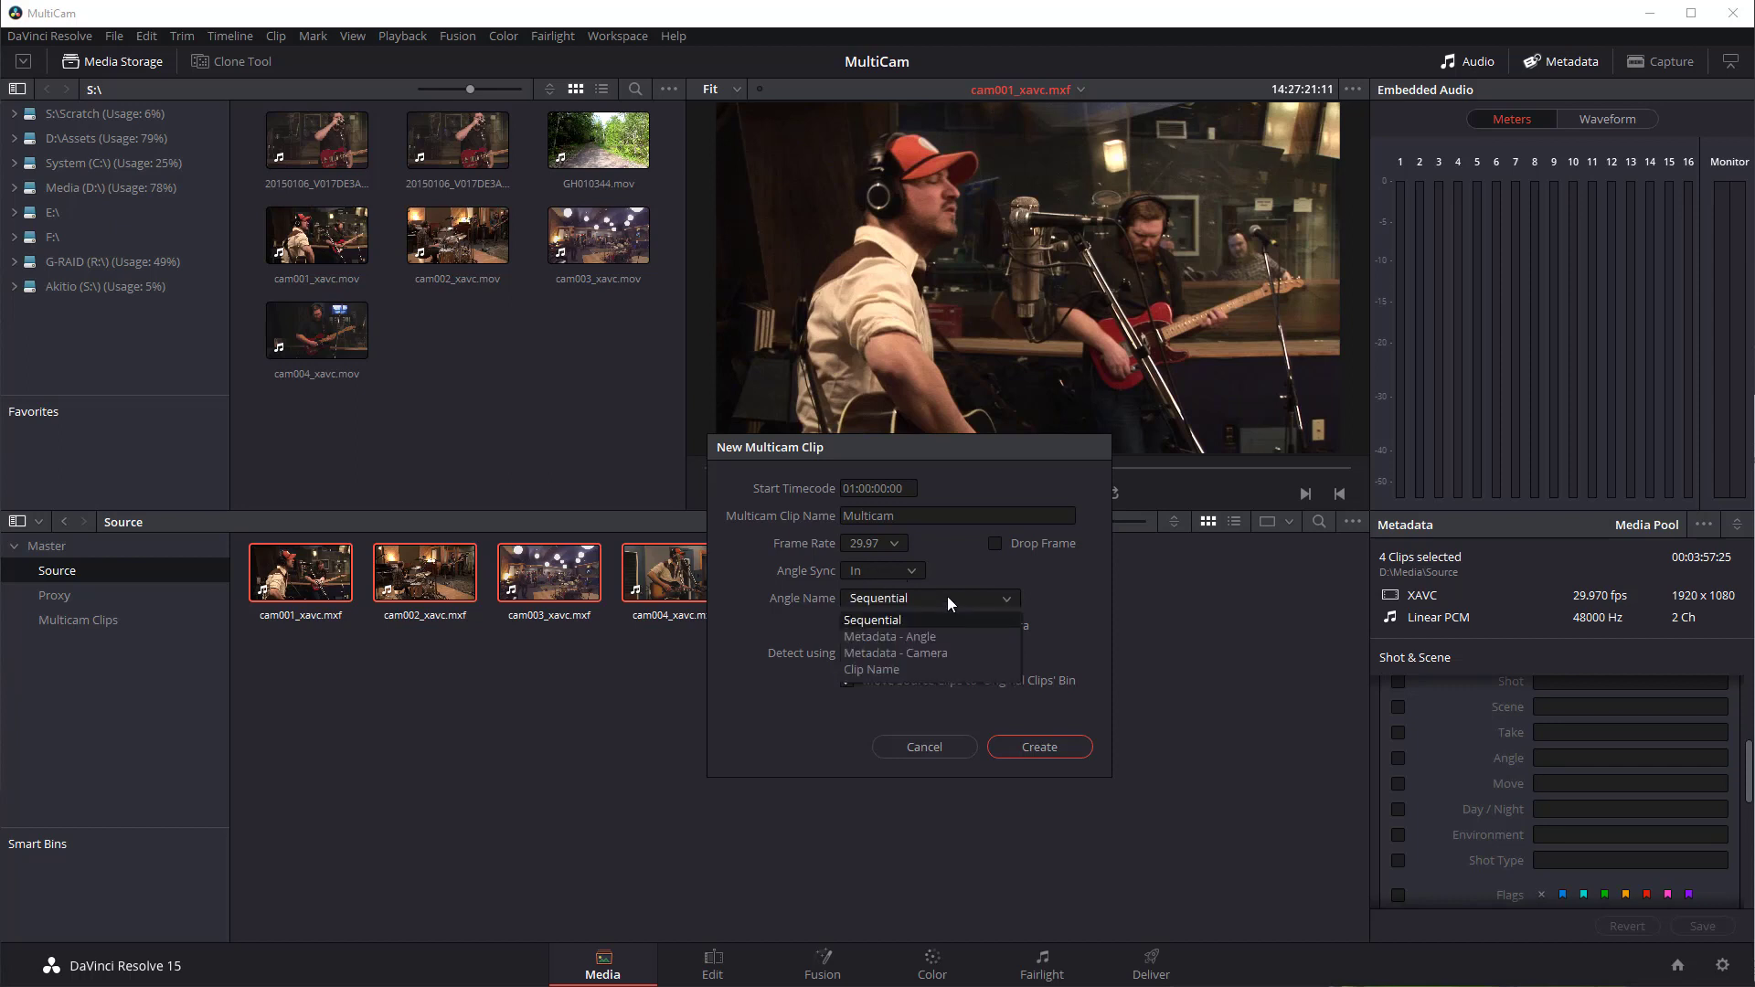
pyautogui.click(905, 637)
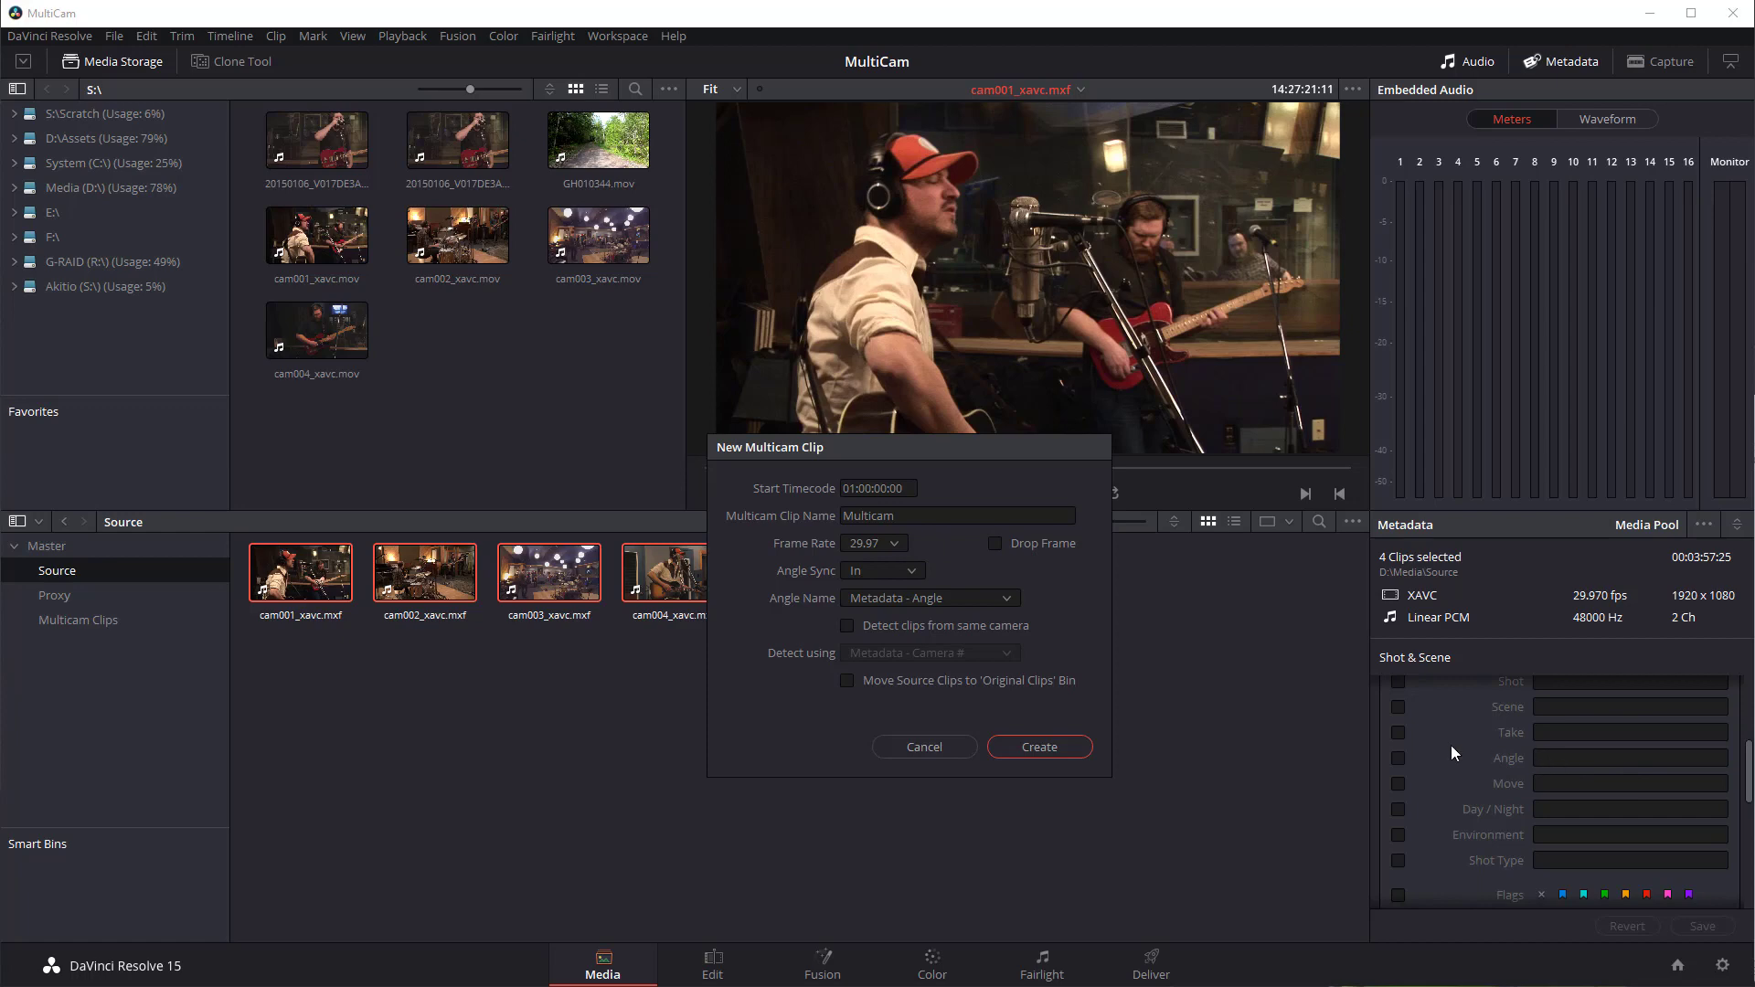
pyautogui.click(1039, 747)
pyautogui.click(806, 603)
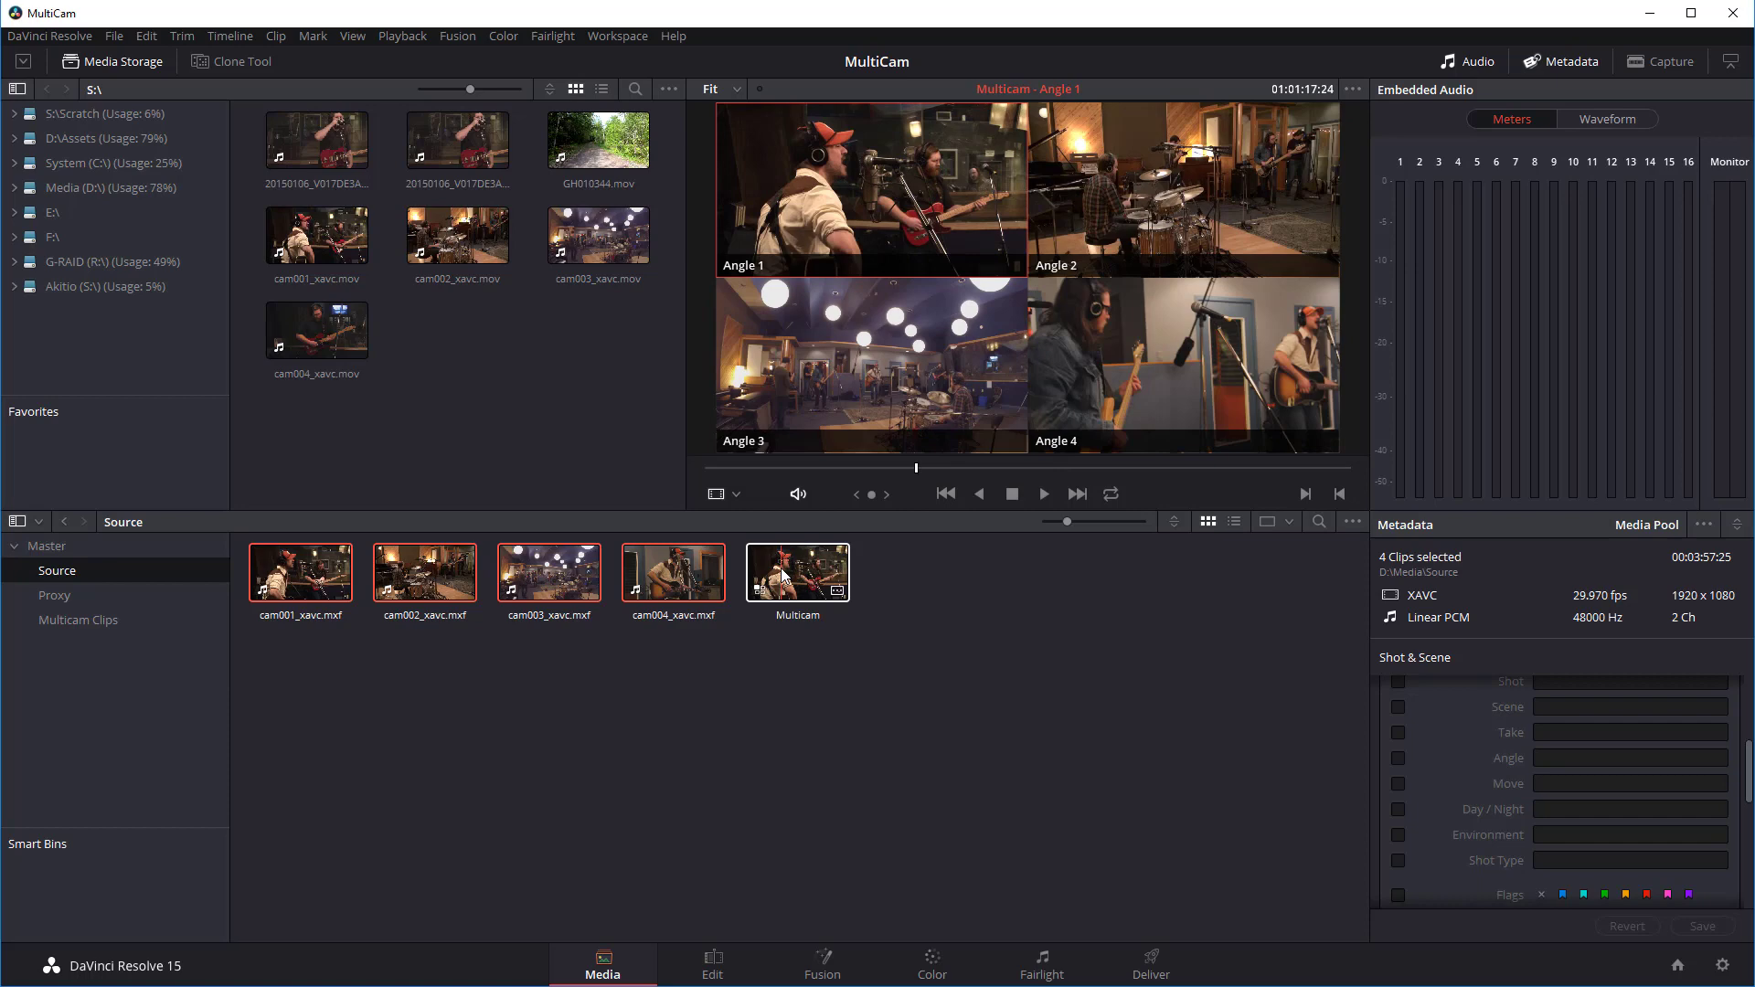
# - Create a multicam clip from the four Proxy clips, with In angle sync and Metadata - Angle names, keeping the clips in their bin
pyautogui.click(53, 595)
pyautogui.moveTo(241, 545); pyautogui.dragTo(832, 628)
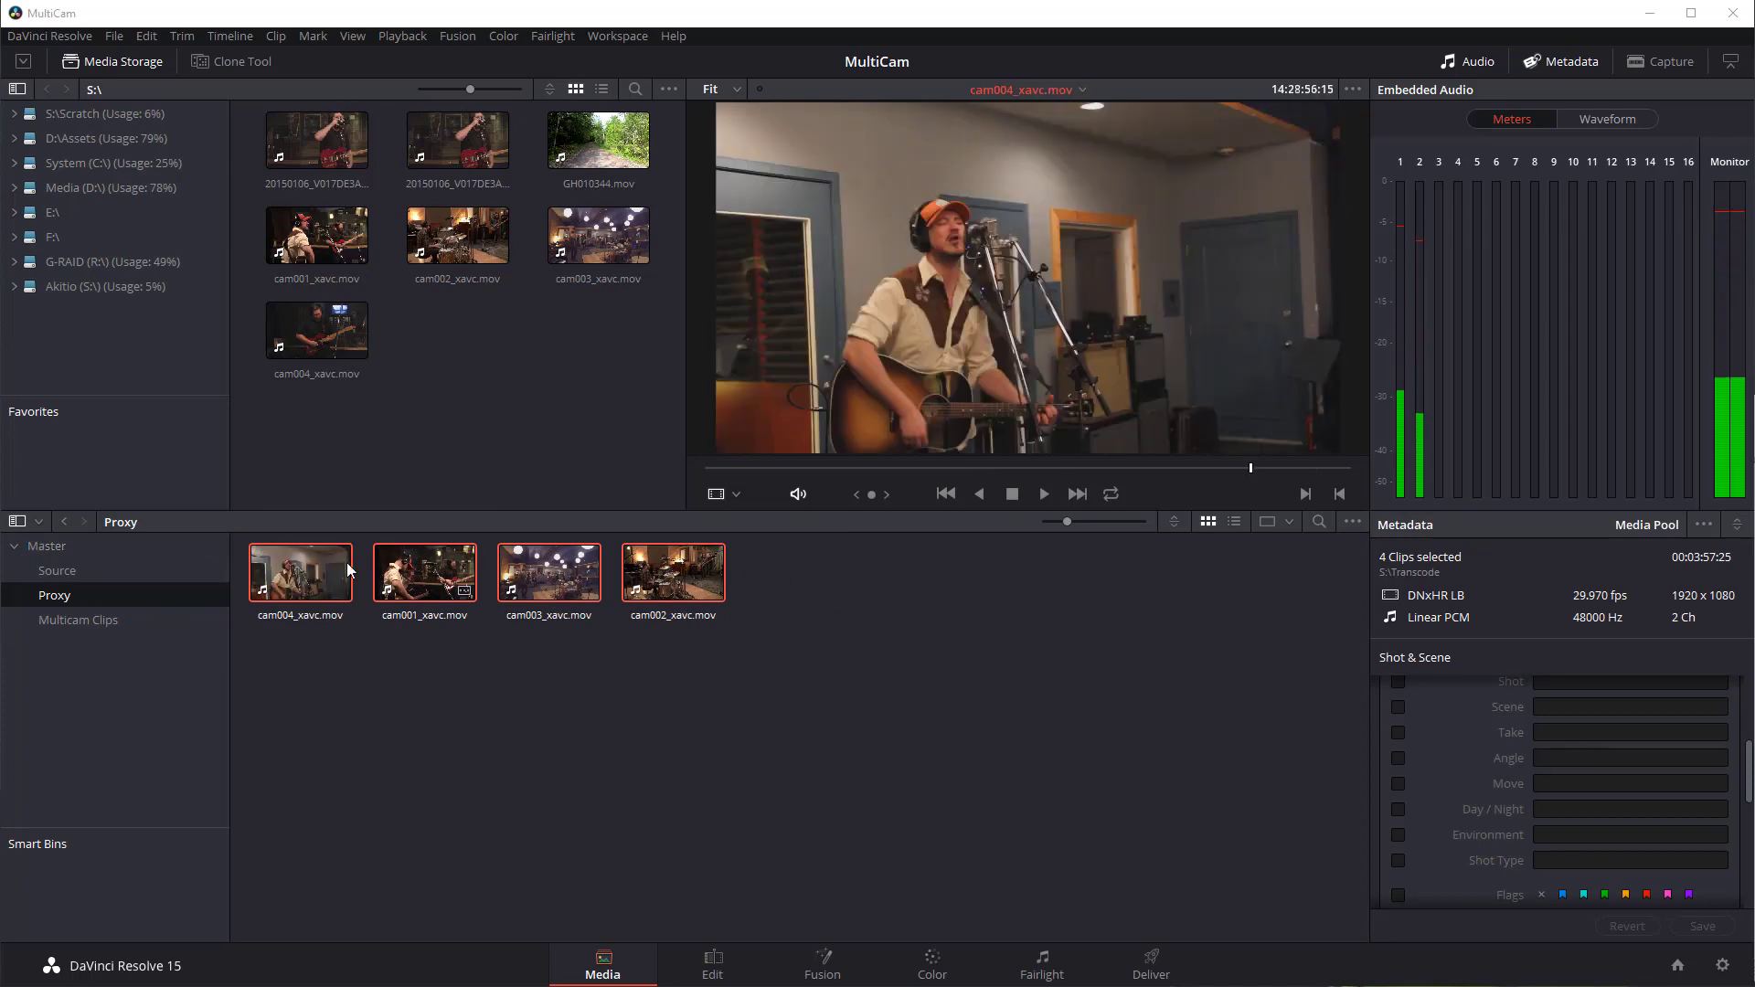
pyautogui.rightClick(315, 568)
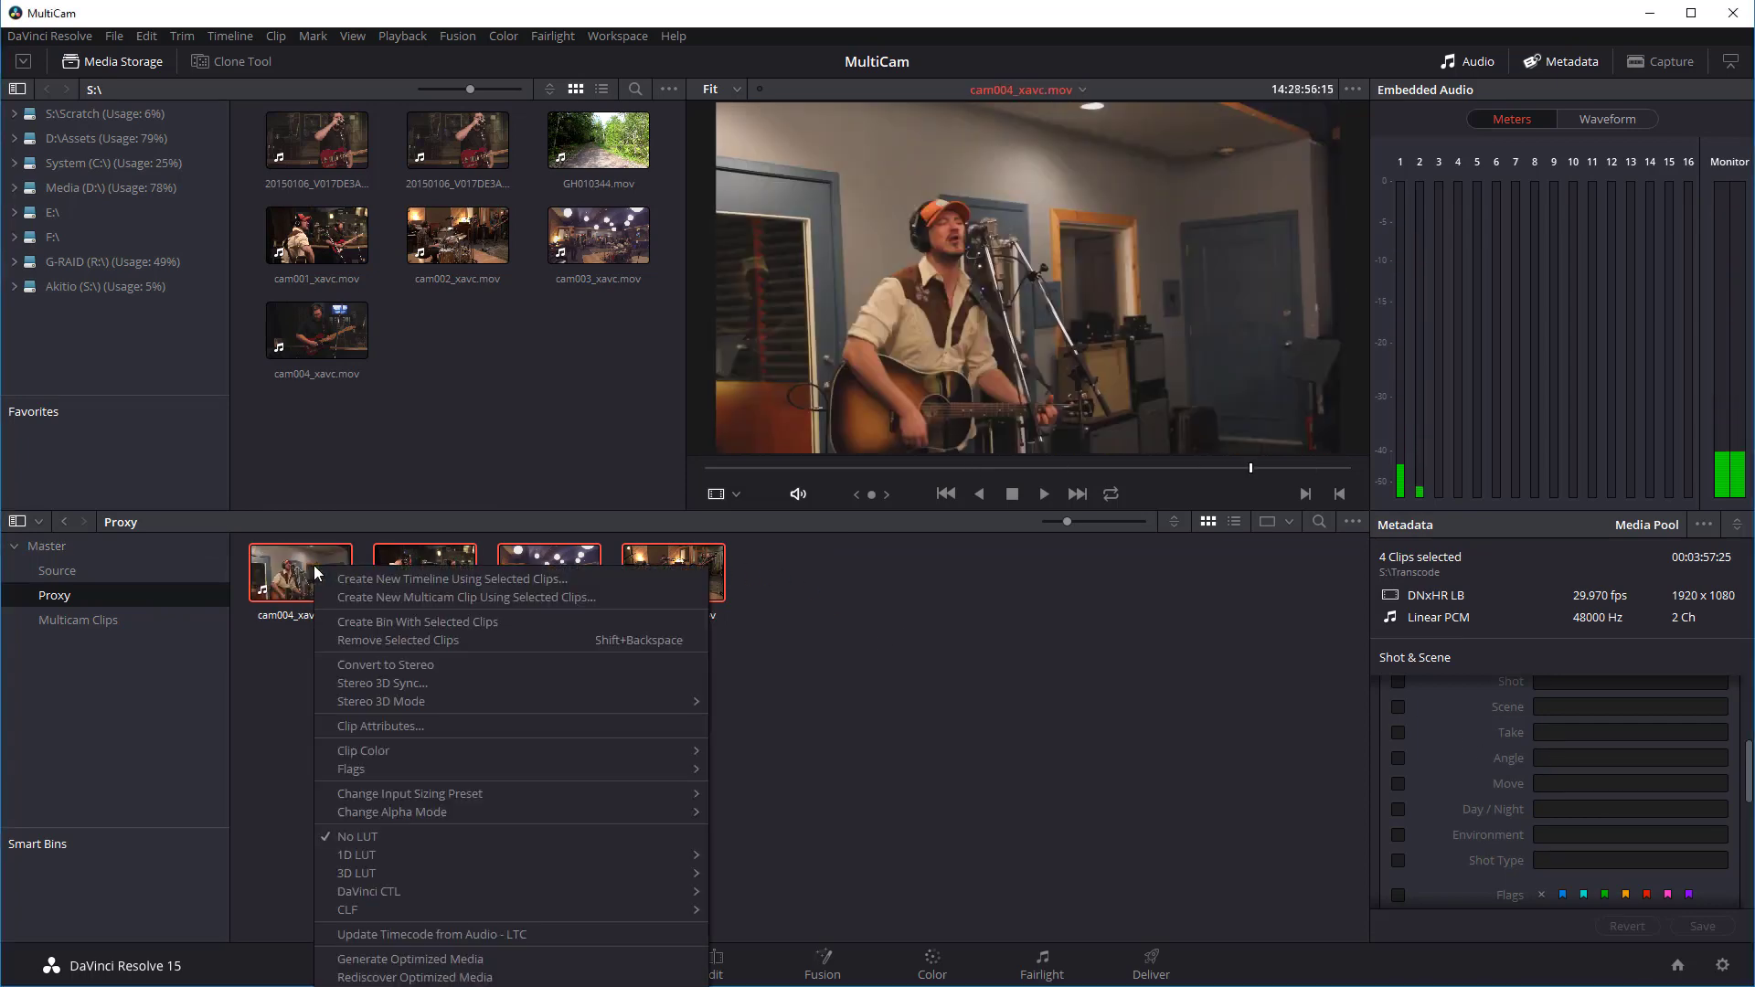
pyautogui.click(411, 597)
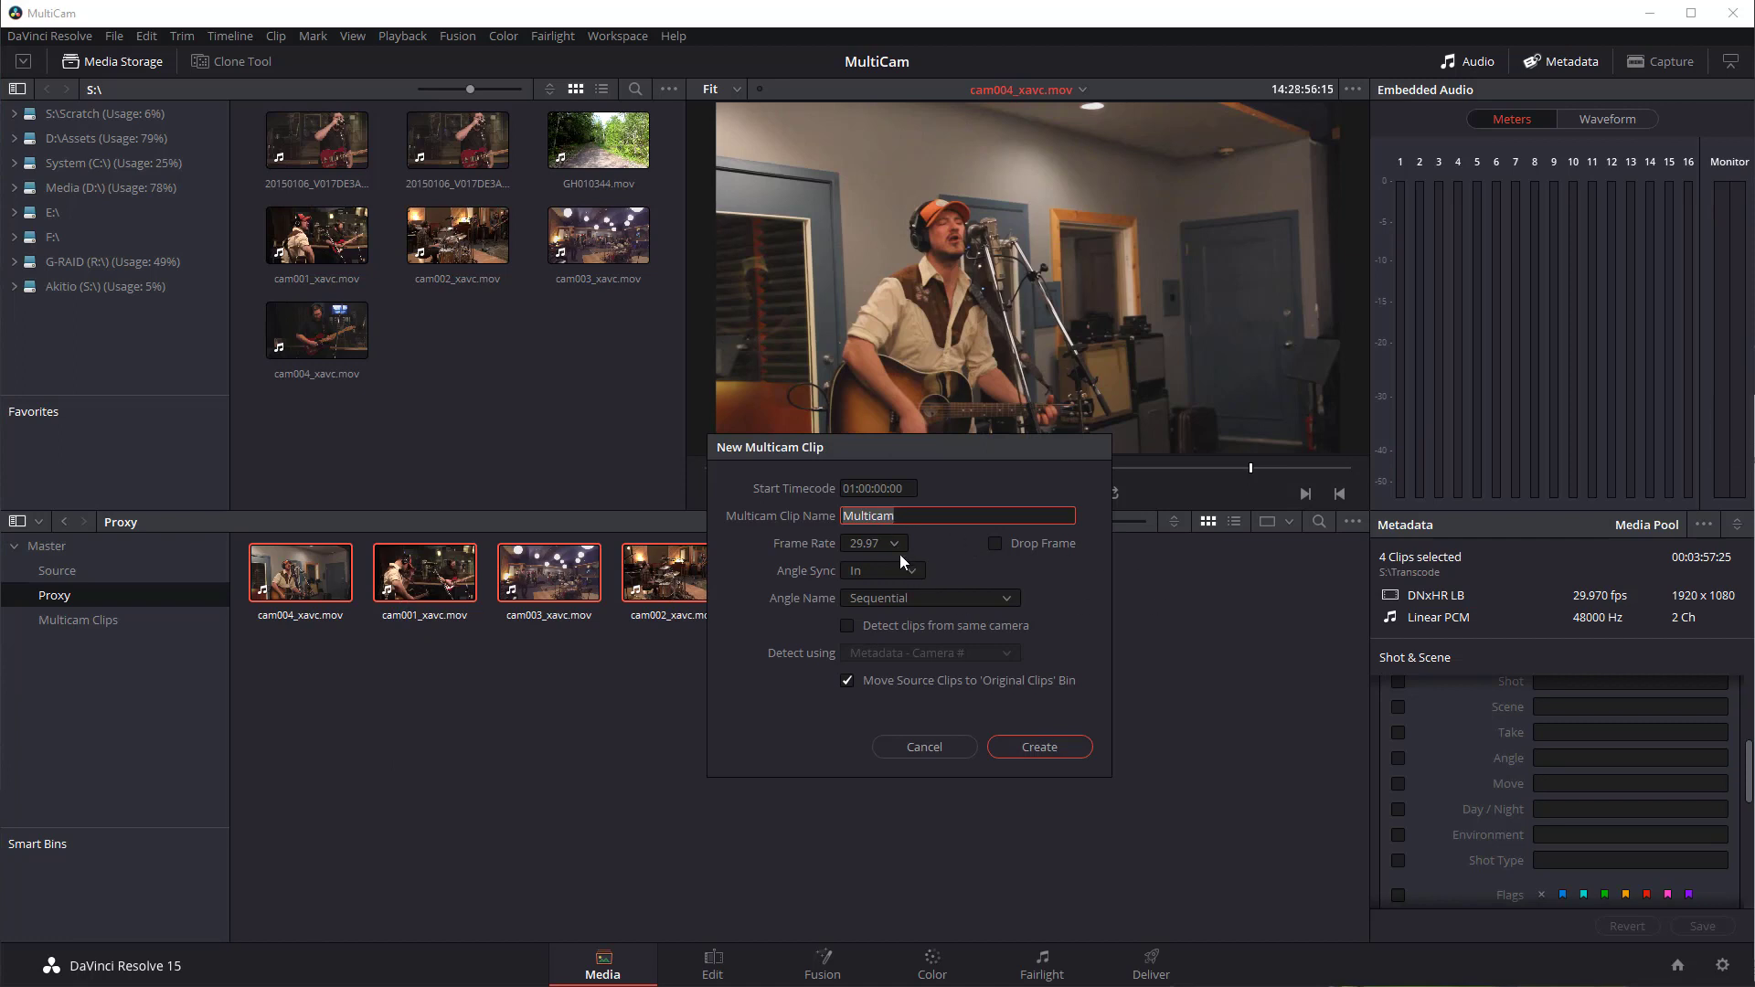
pyautogui.click(945, 595)
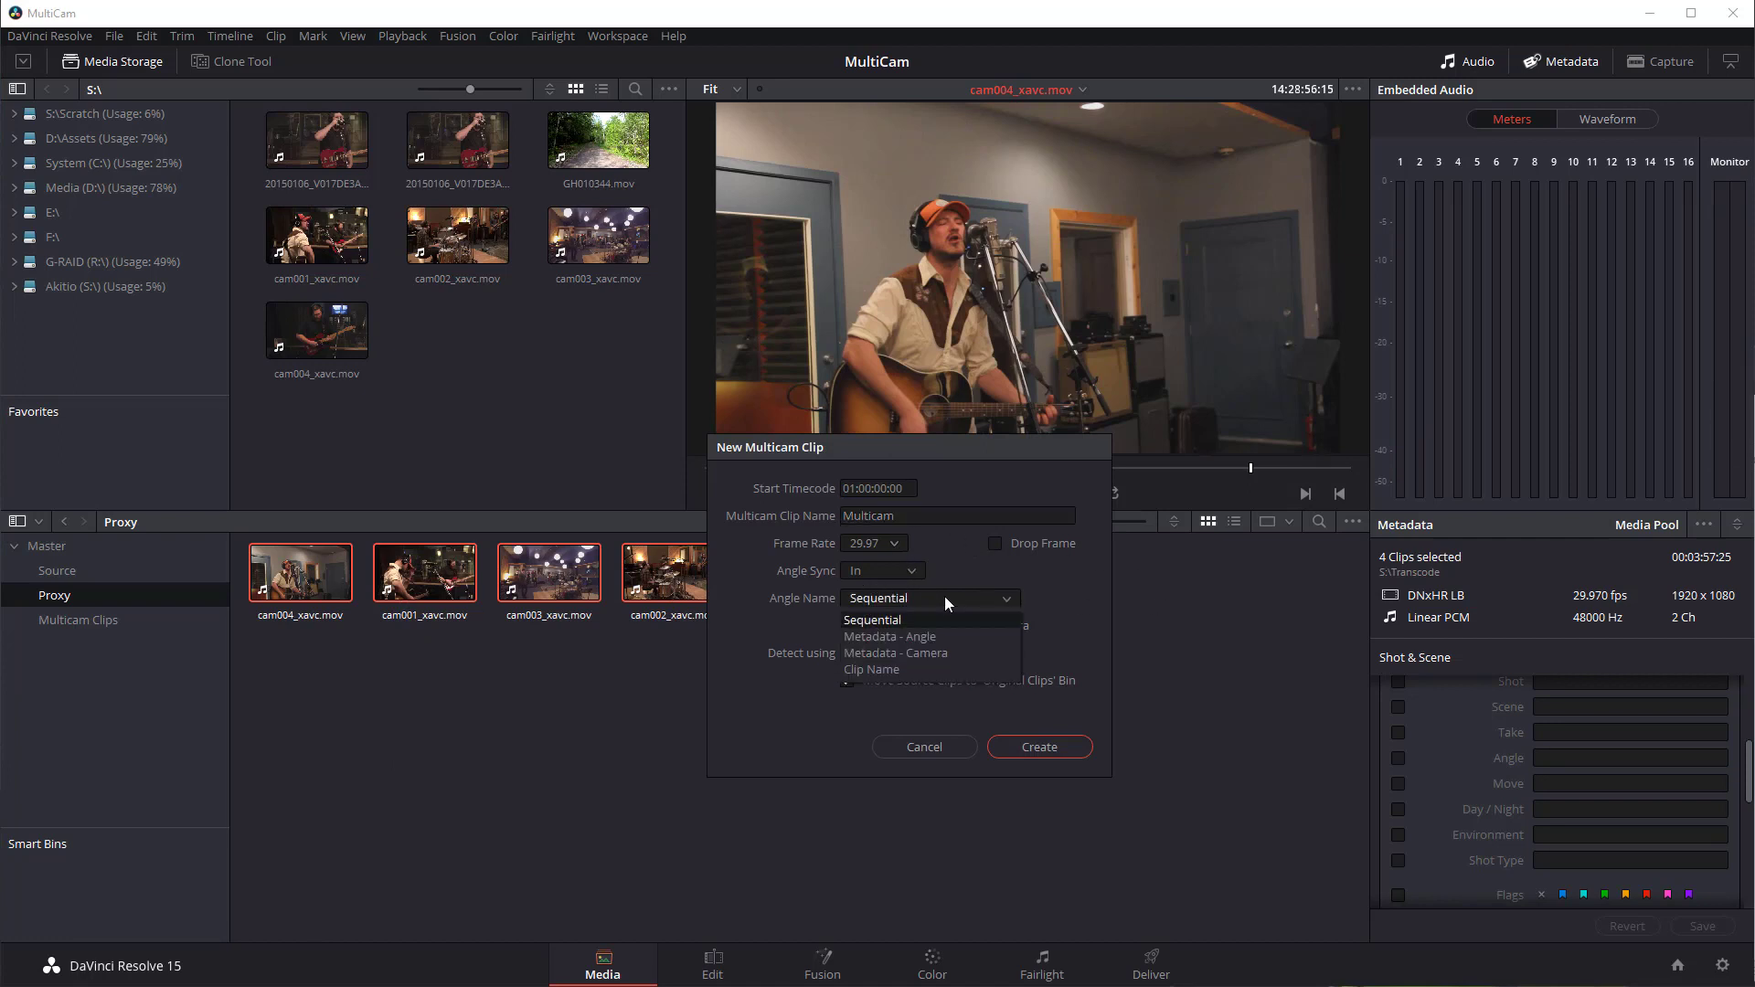
pyautogui.click(903, 638)
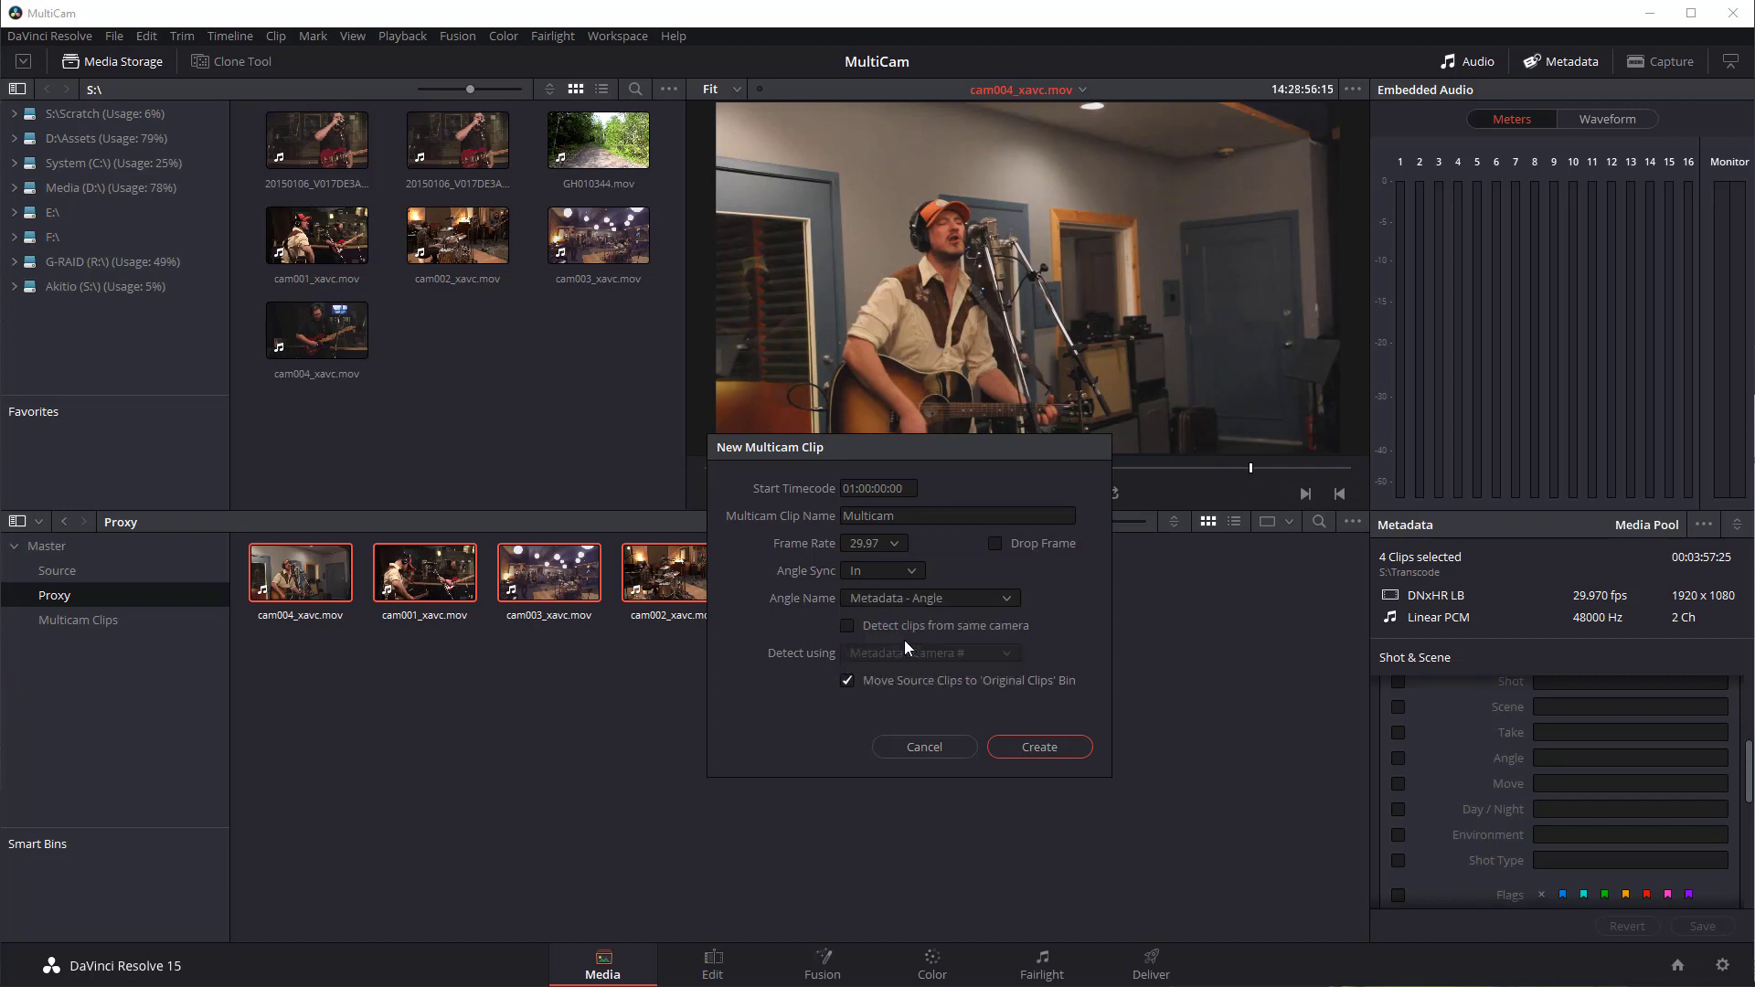
pyautogui.click(1045, 749)
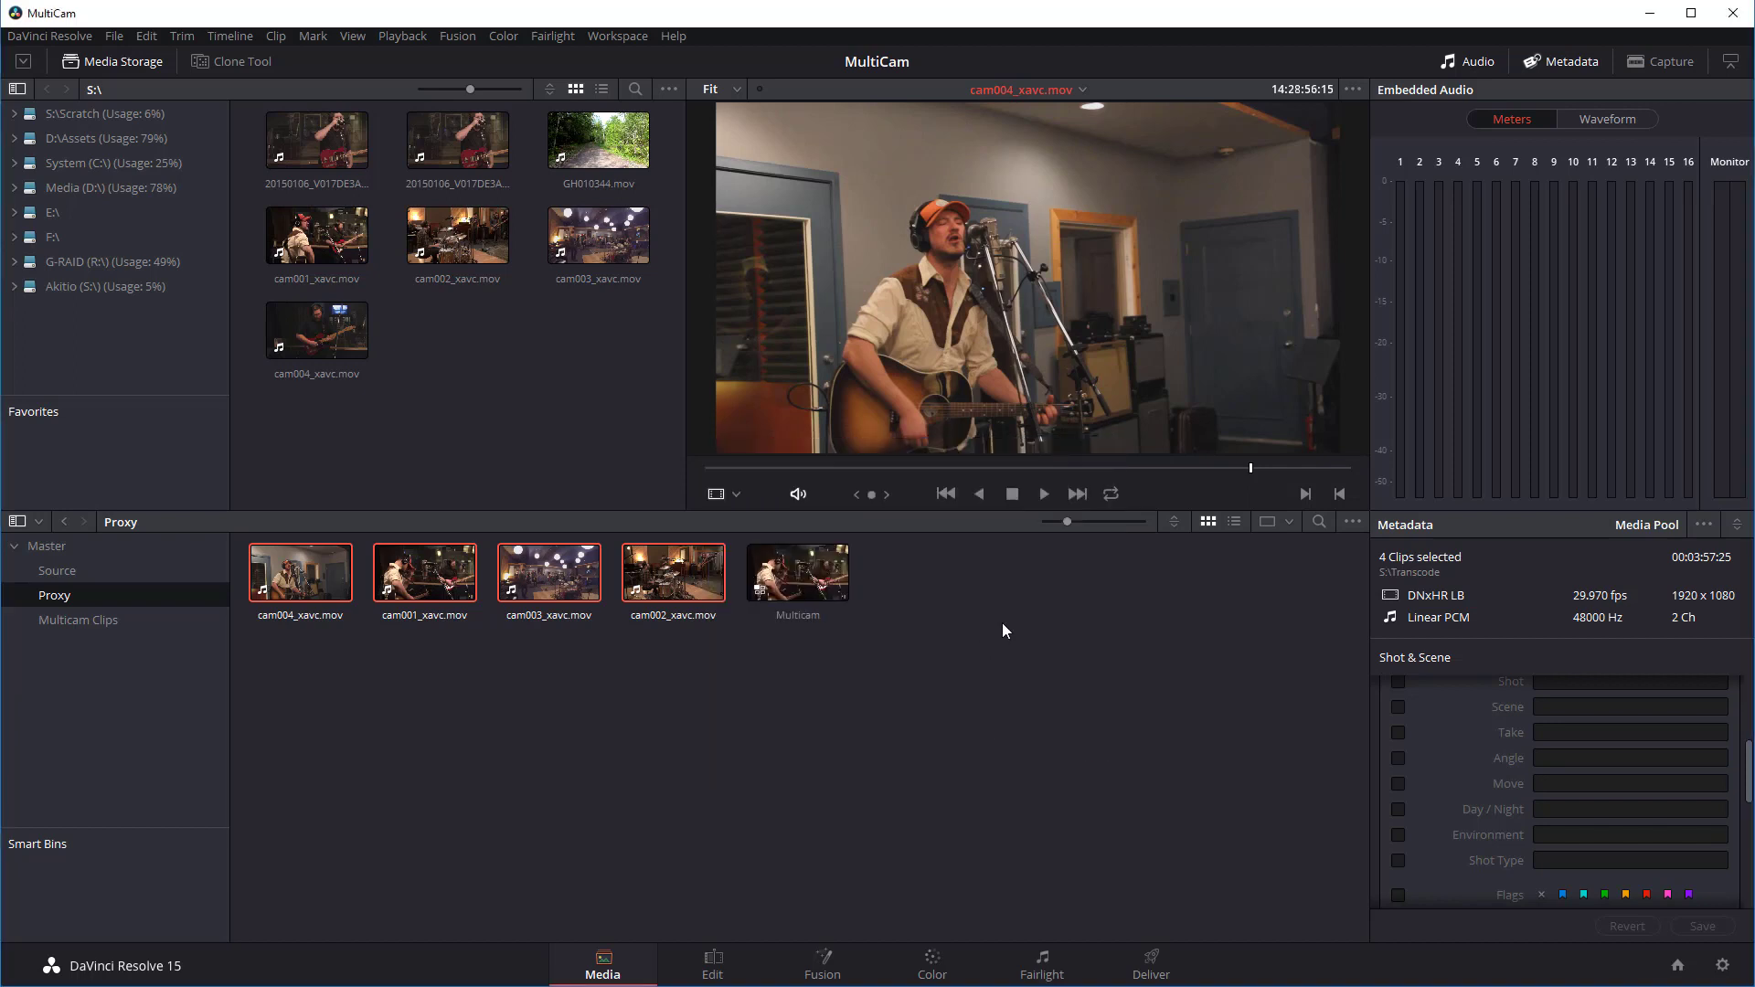
# - Rename the multicam clip in the Proxy bin as Multicam_proxy
pyautogui.click(809, 616)
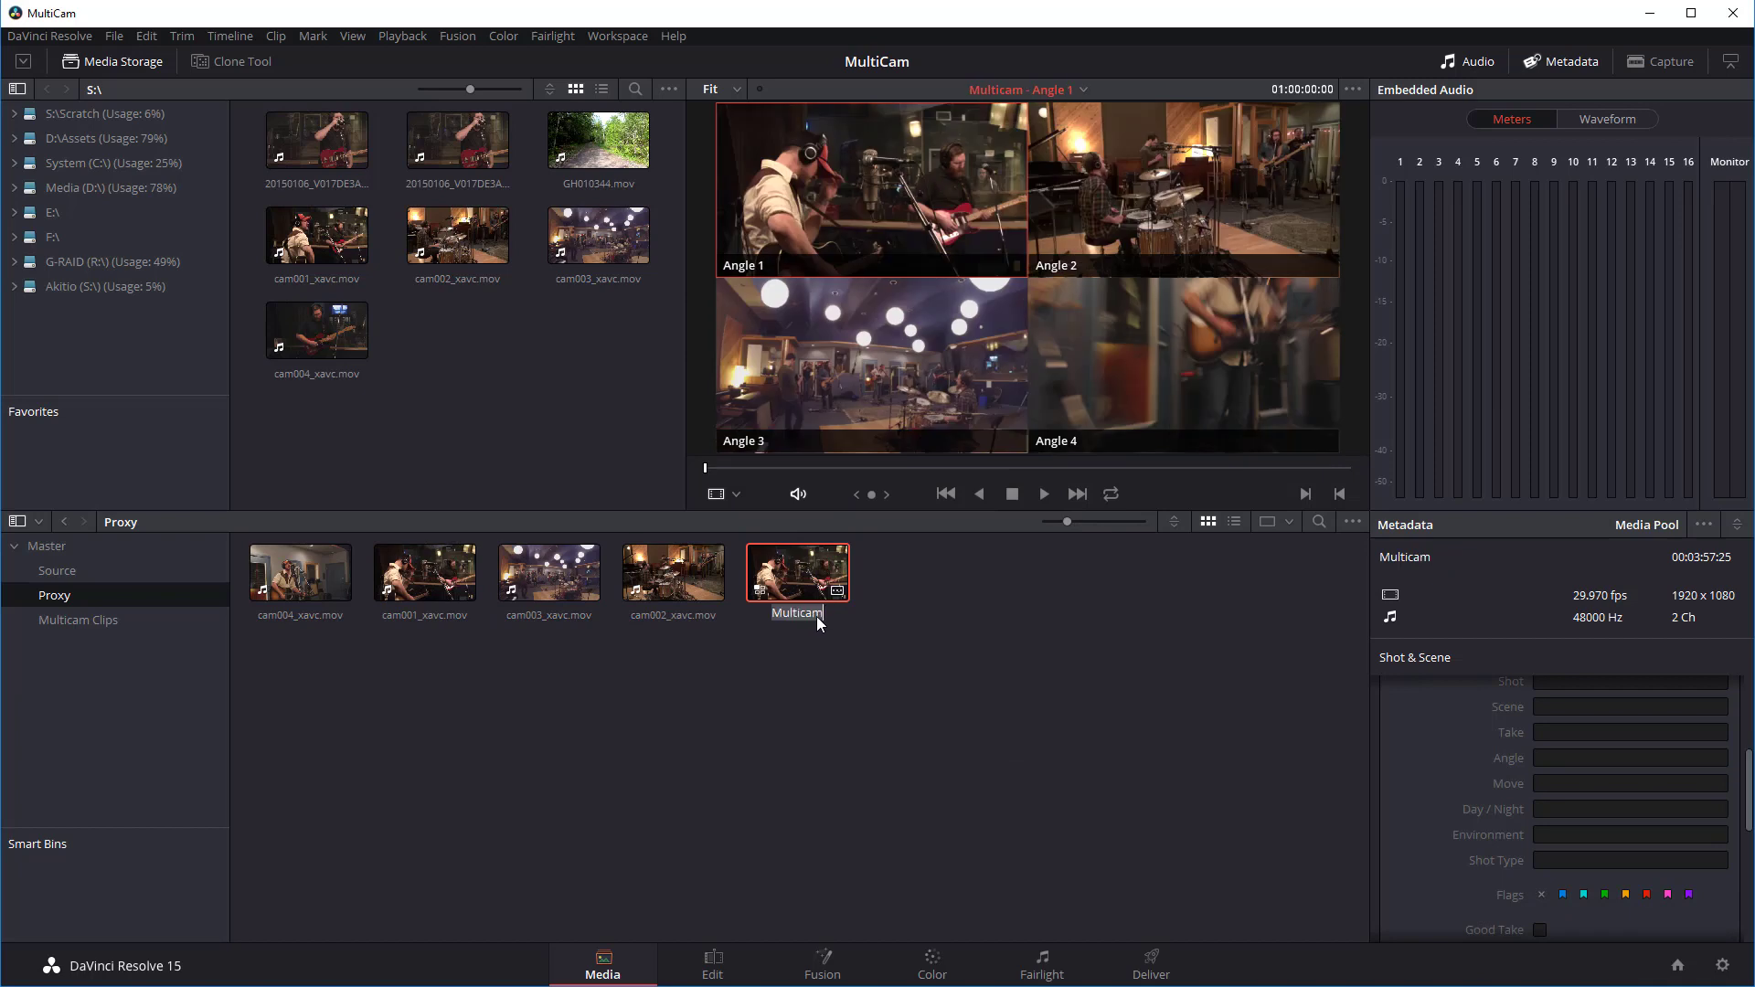
pyautogui.press('Right')
pyautogui.write('_proxy')
pyautogui.press('Return')
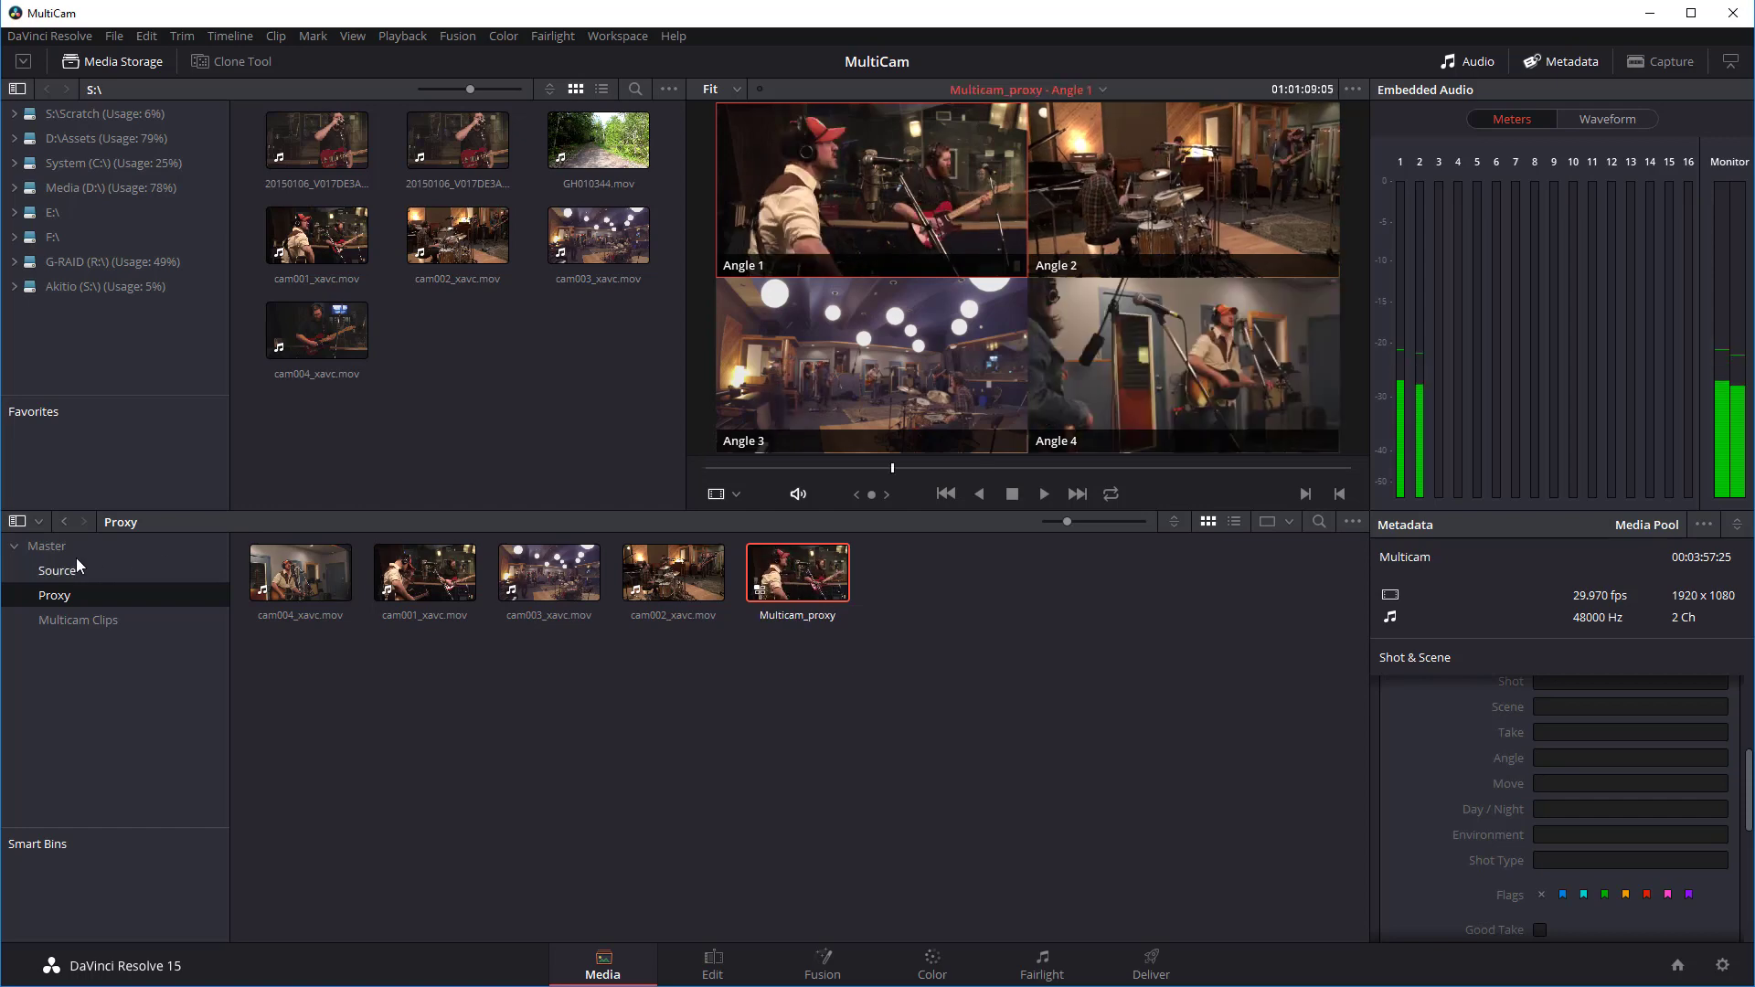
# - Rename the multicam clip in the Source bin as Multicam_source
pyautogui.click(71, 572)
pyautogui.click(809, 614)
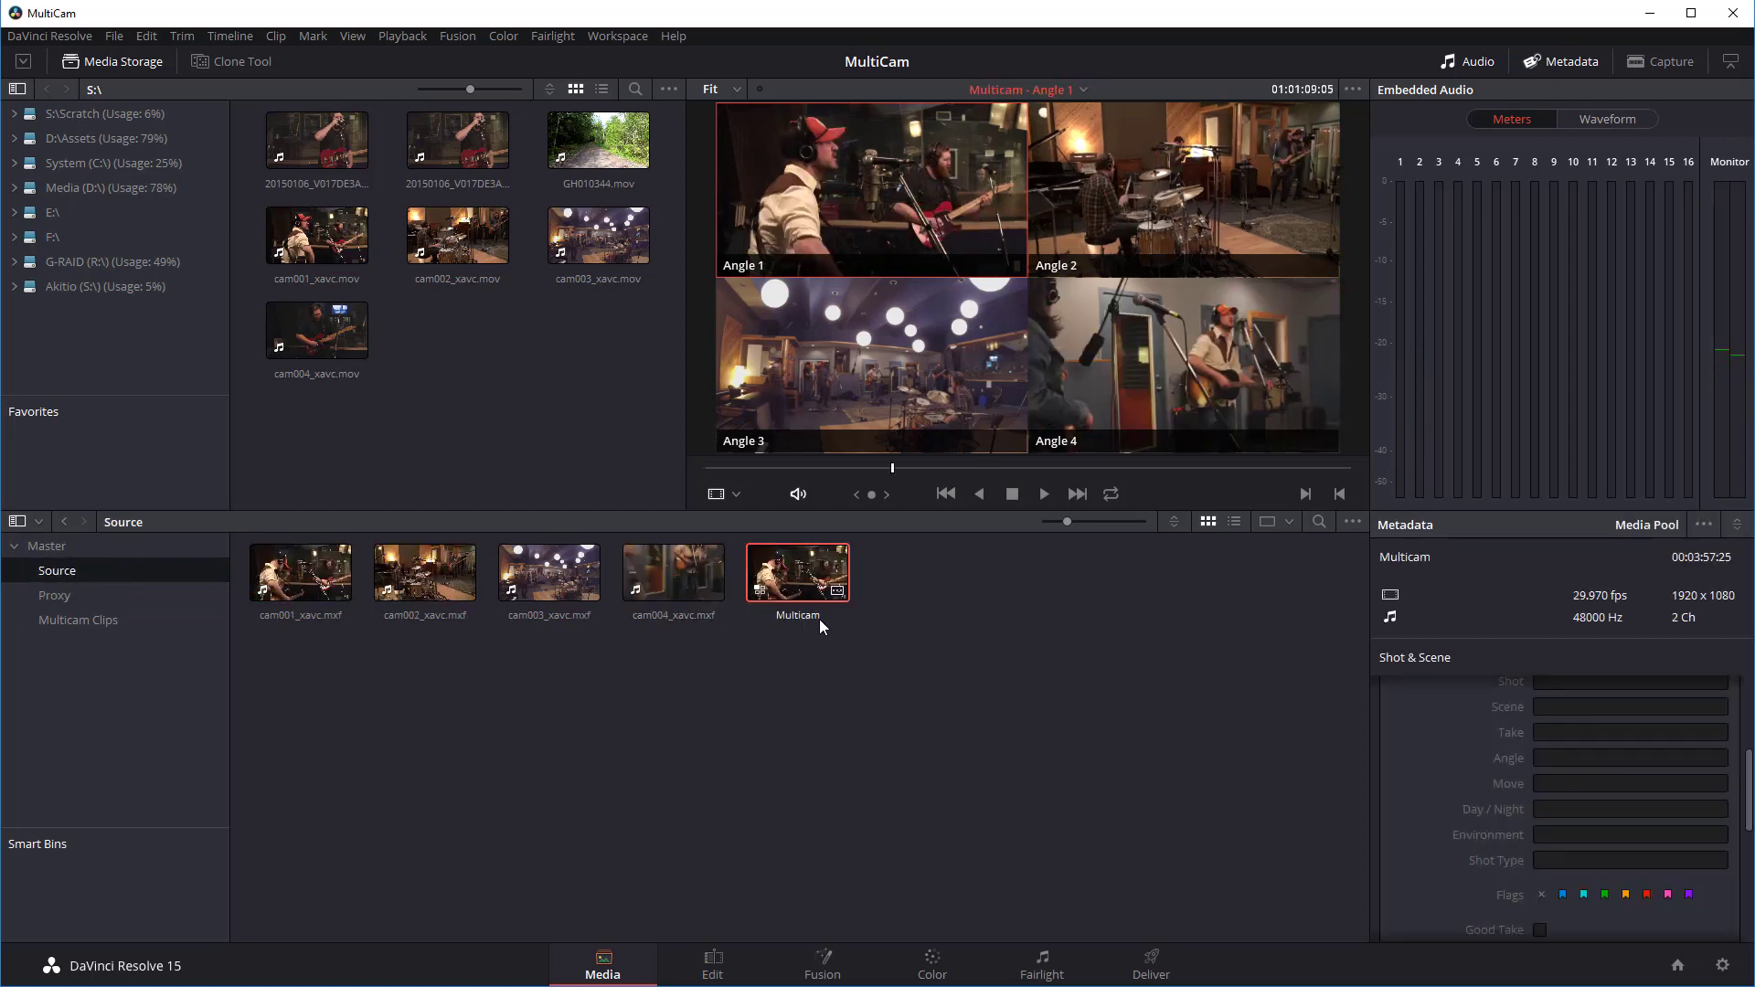
pyautogui.click(820, 616)
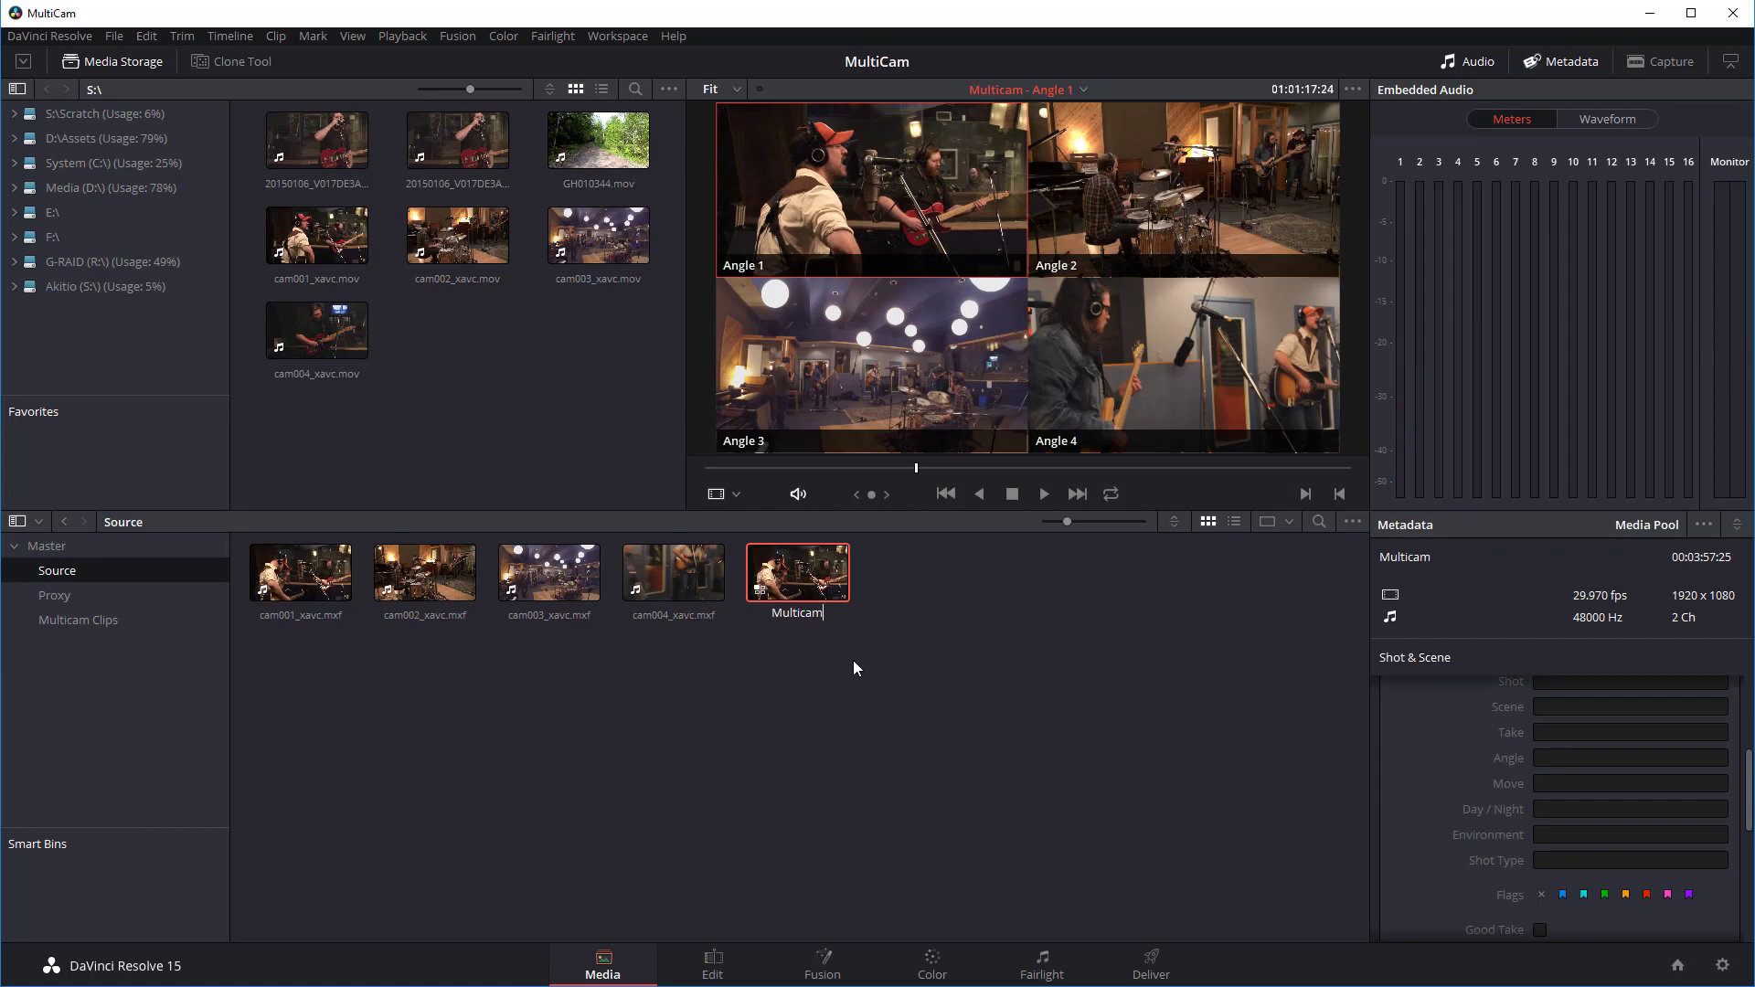
pyautogui.write('_source')
pyautogui.press('Return')
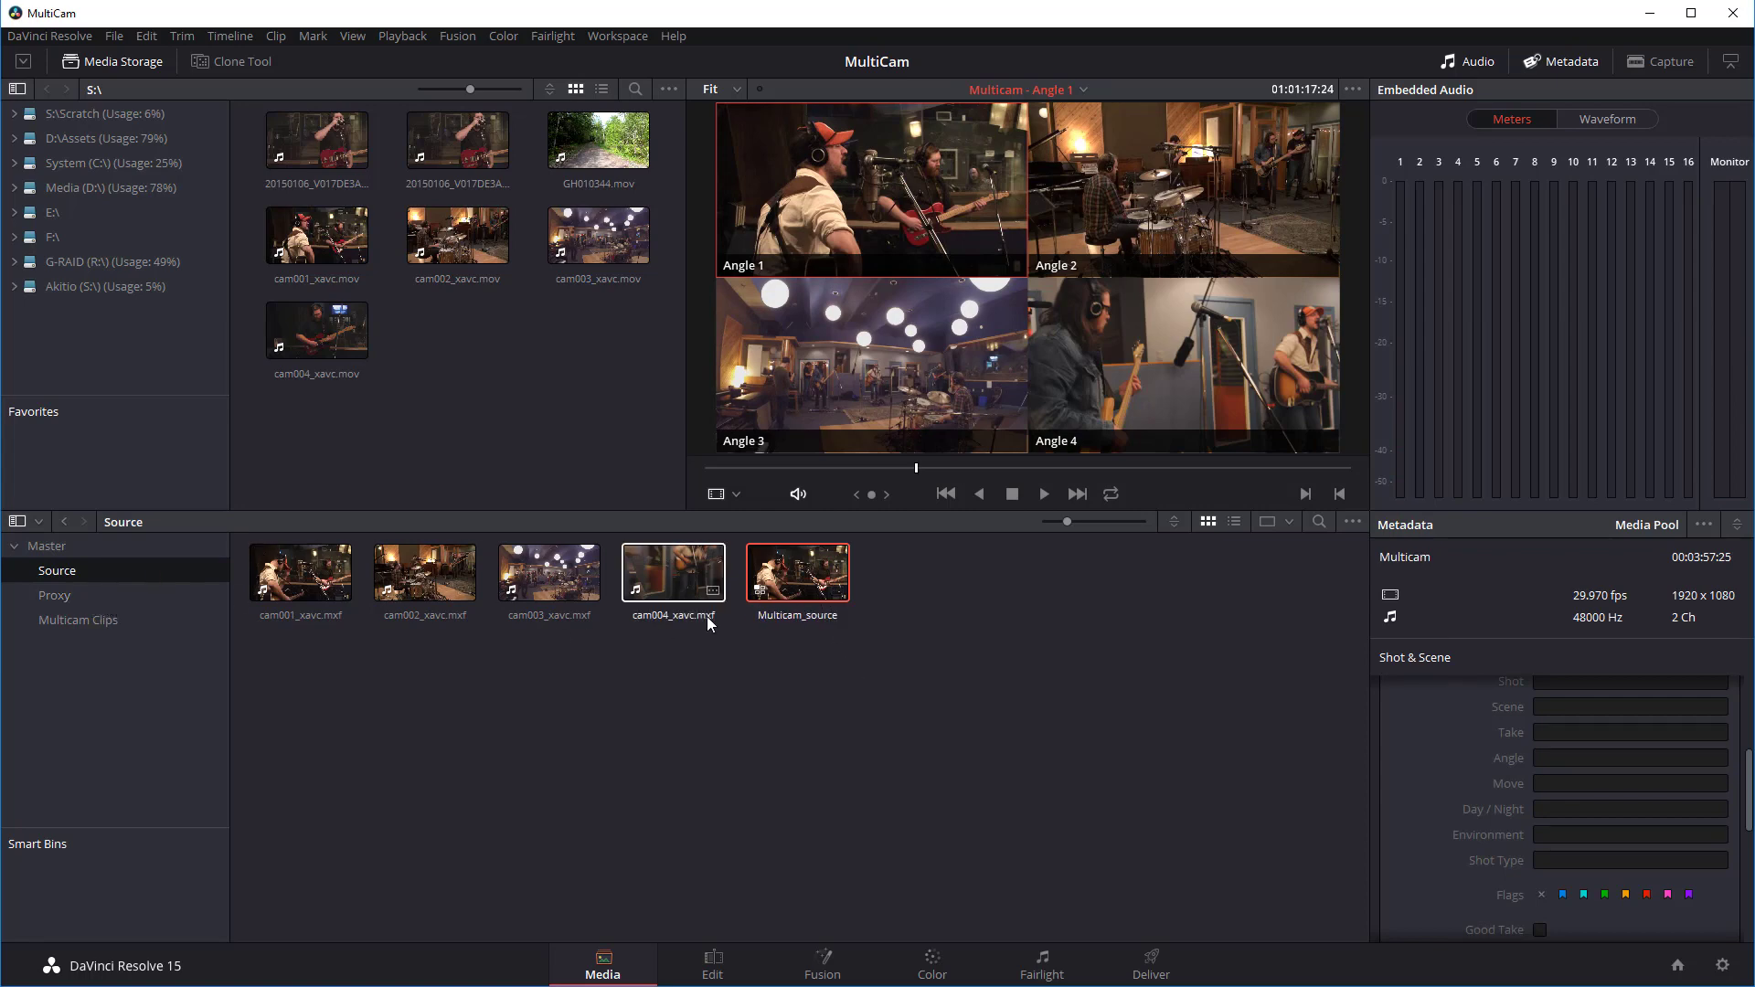
# - Move Multicam_source and Multicam_proxy from their bins into the Multicam Clips bin
pyautogui.moveTo(786, 585); pyautogui.dragTo(91, 626)
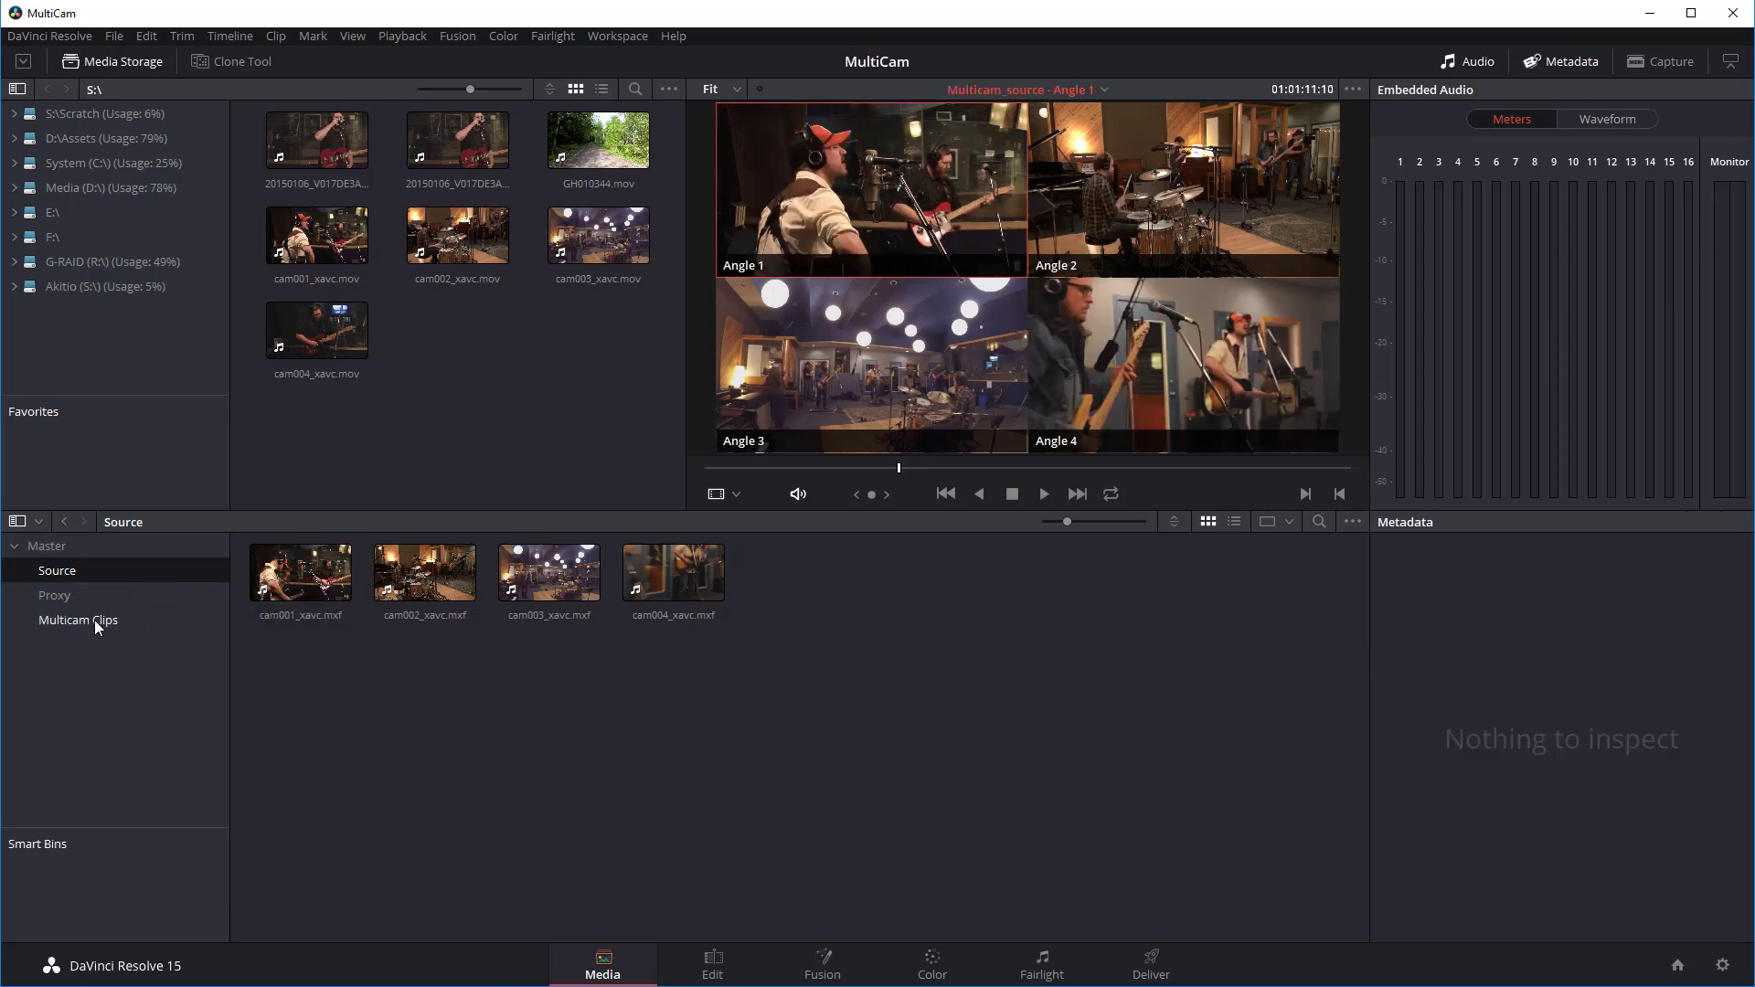
pyautogui.click(95, 620)
pyautogui.click(60, 596)
pyautogui.click(821, 592)
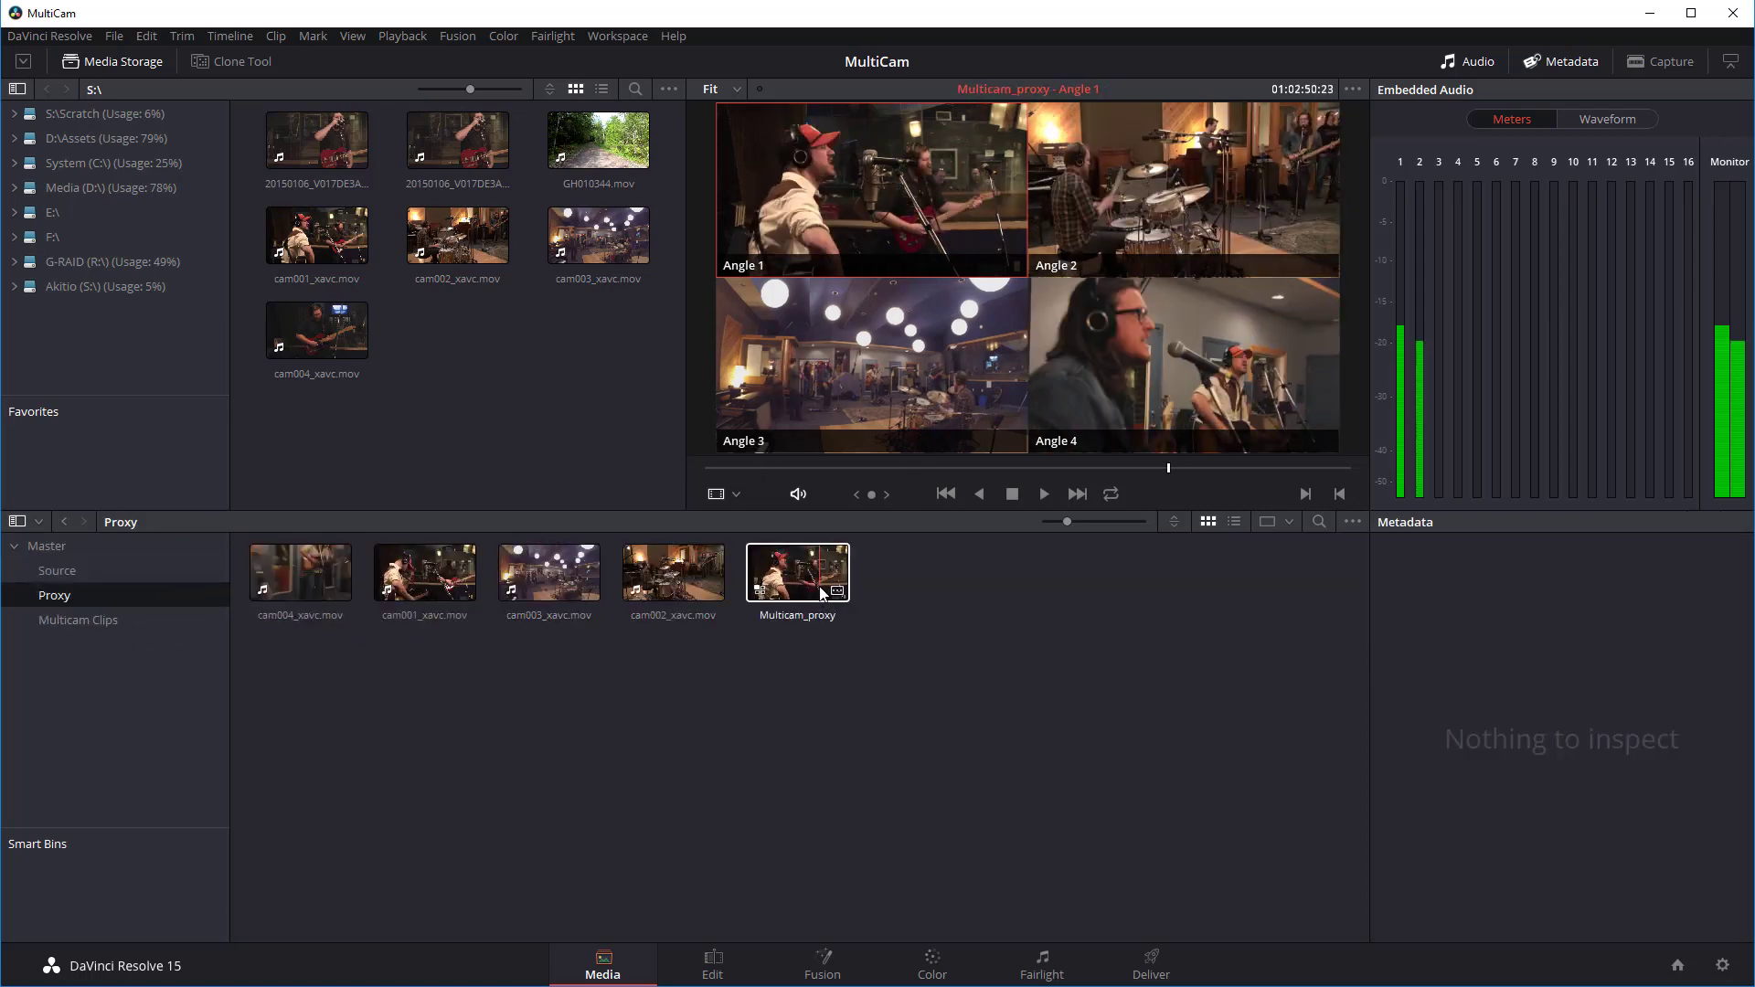
pyautogui.moveTo(821, 593); pyautogui.dragTo(101, 620)
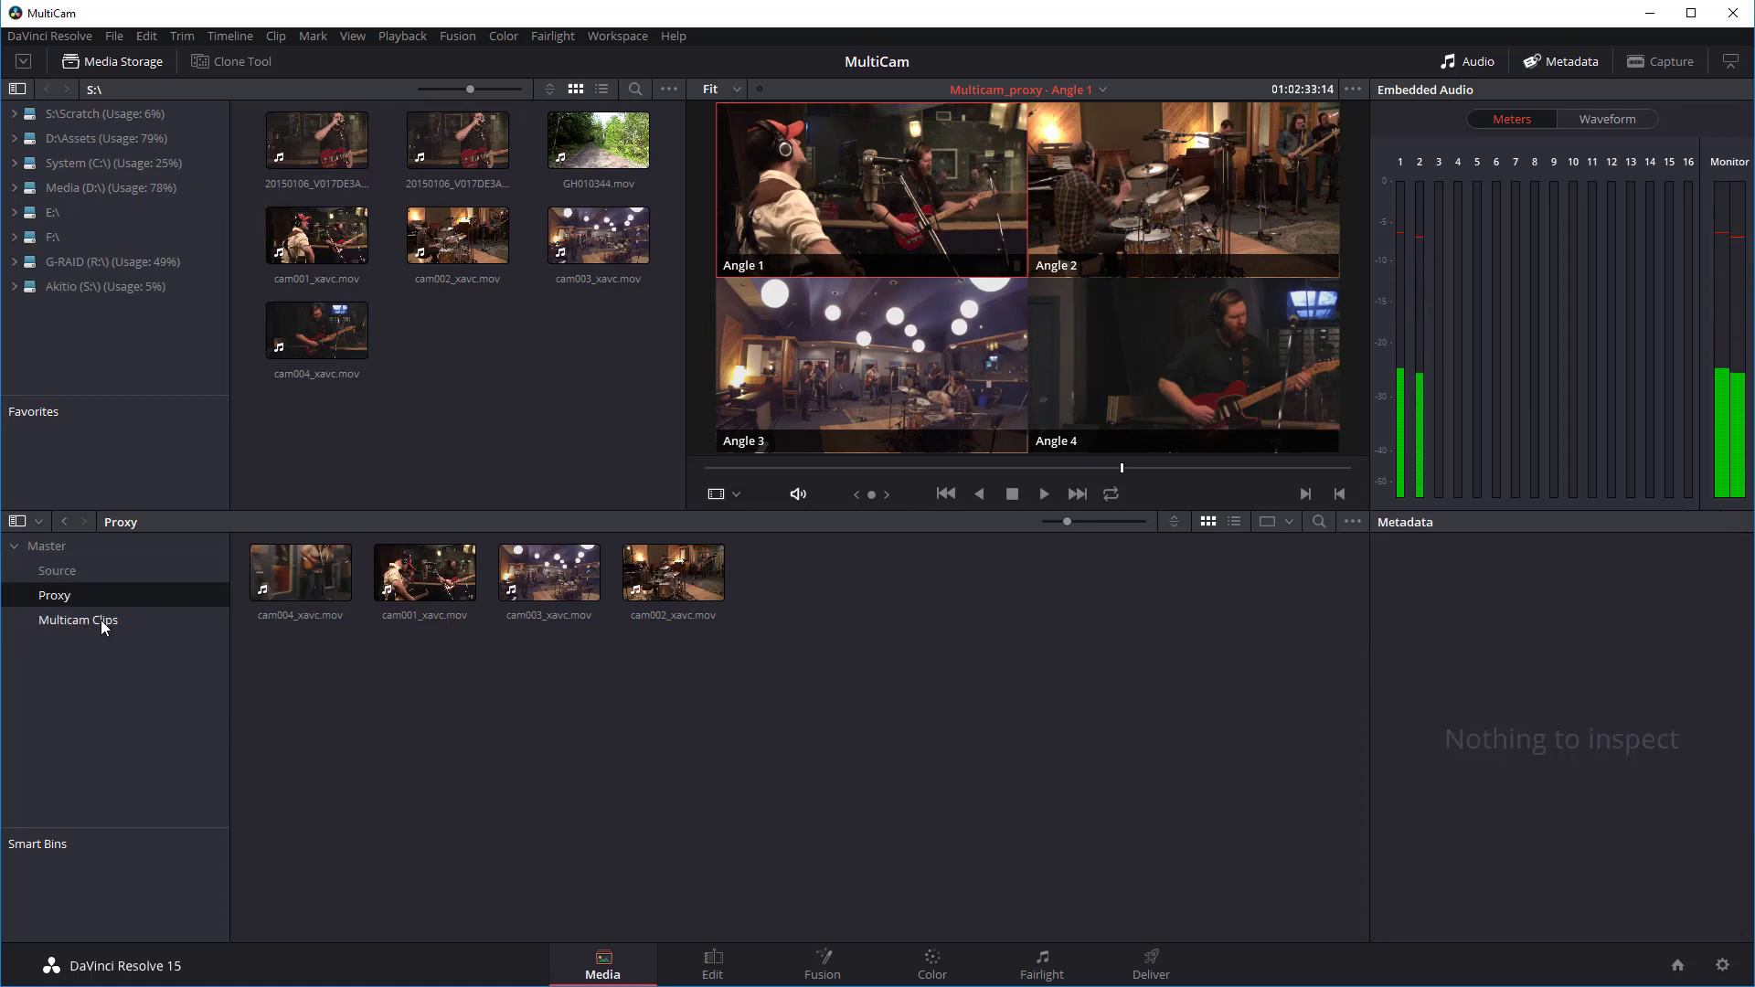
pyautogui.click(101, 620)
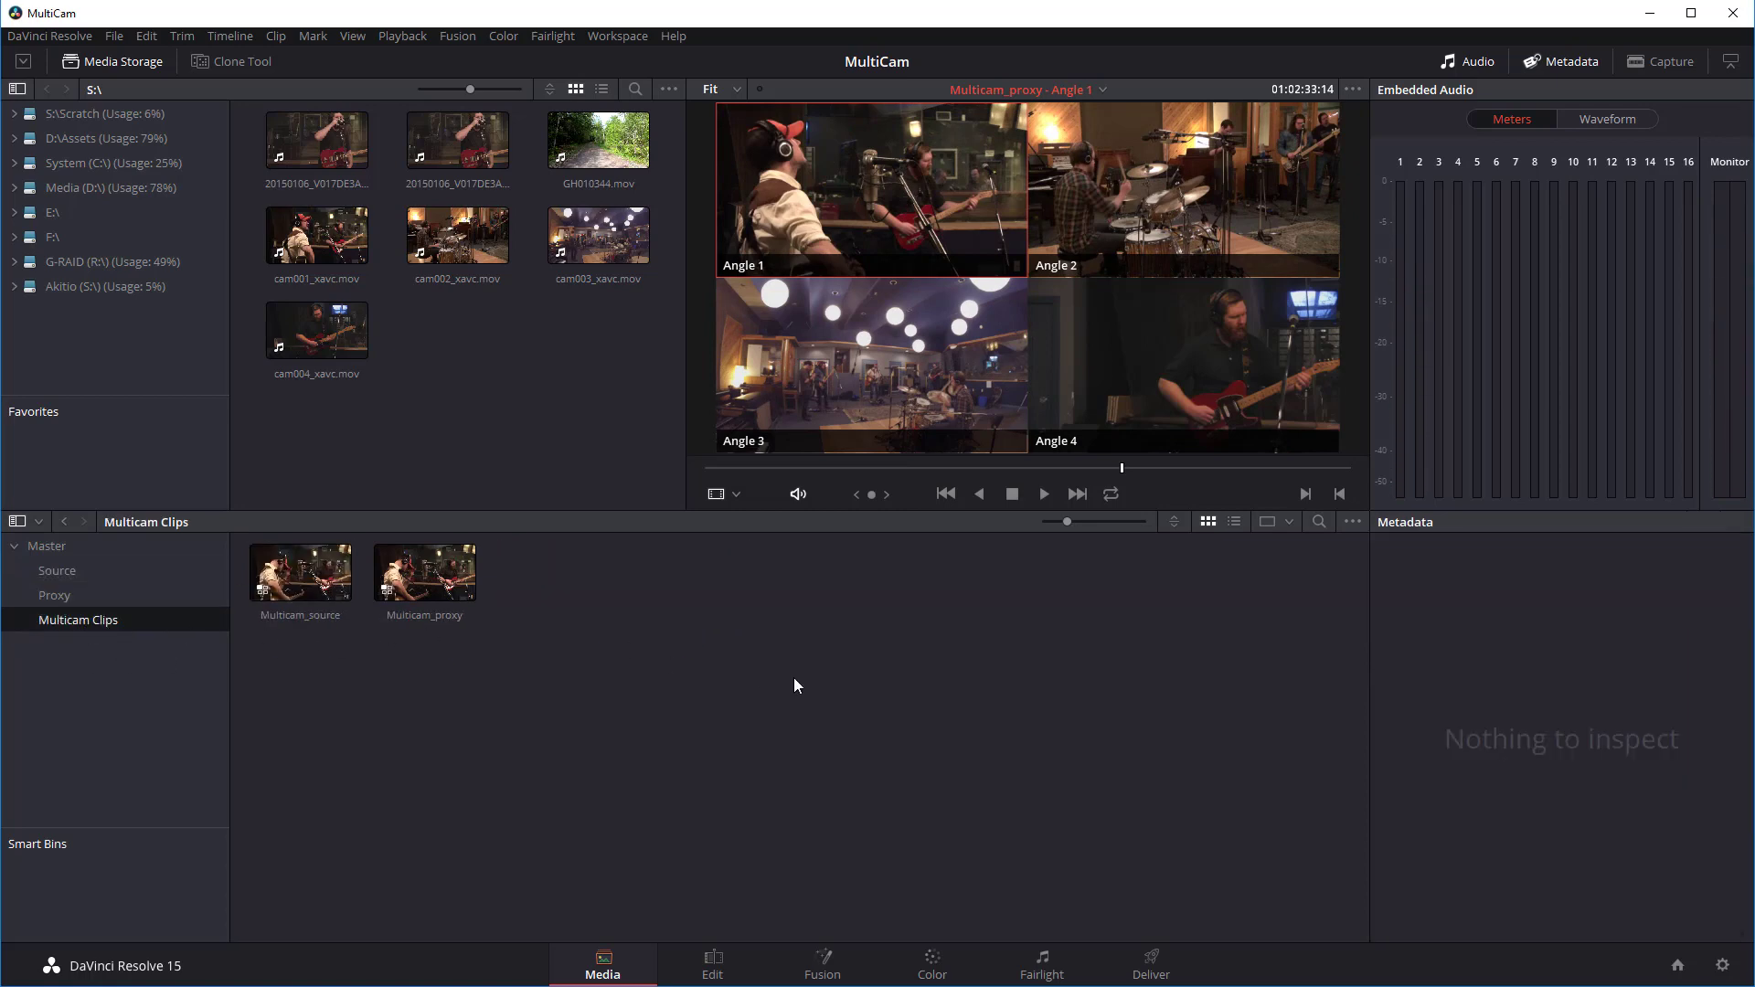
# - Create a new timeline named Timeline 1 from Multicam_source, with Use Selected Mark In/Out disabled
pyautogui.click(305, 572)
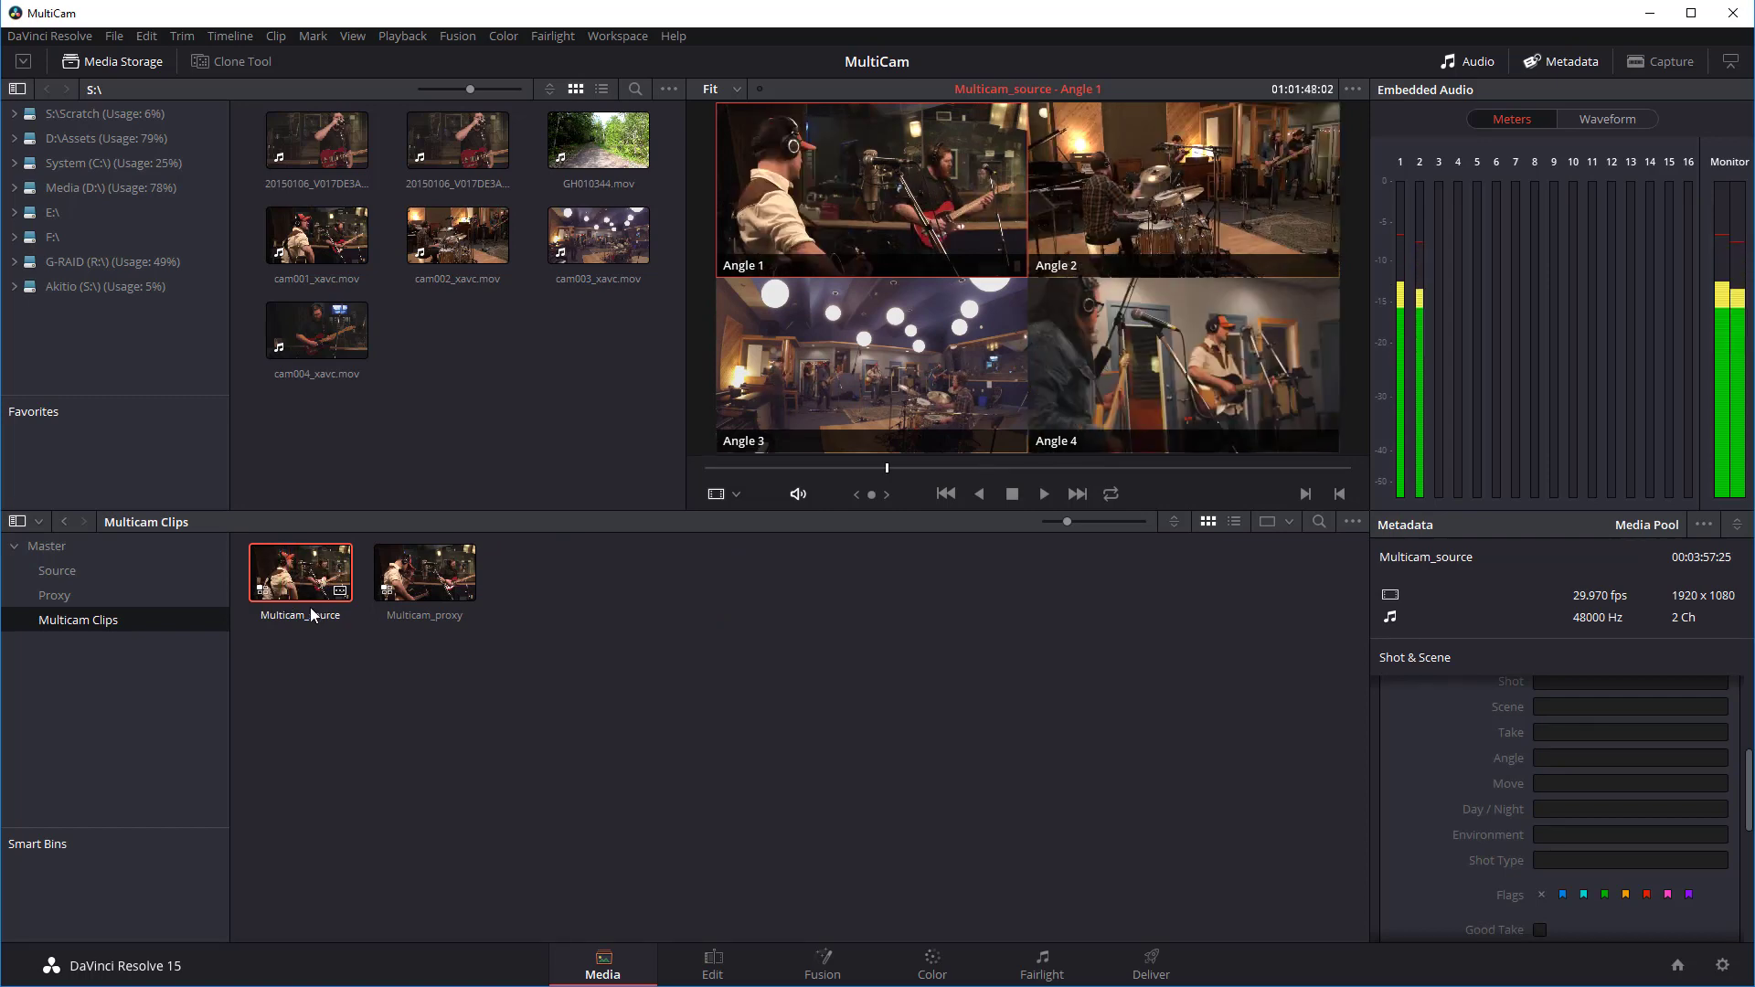
pyautogui.rightClick(292, 573)
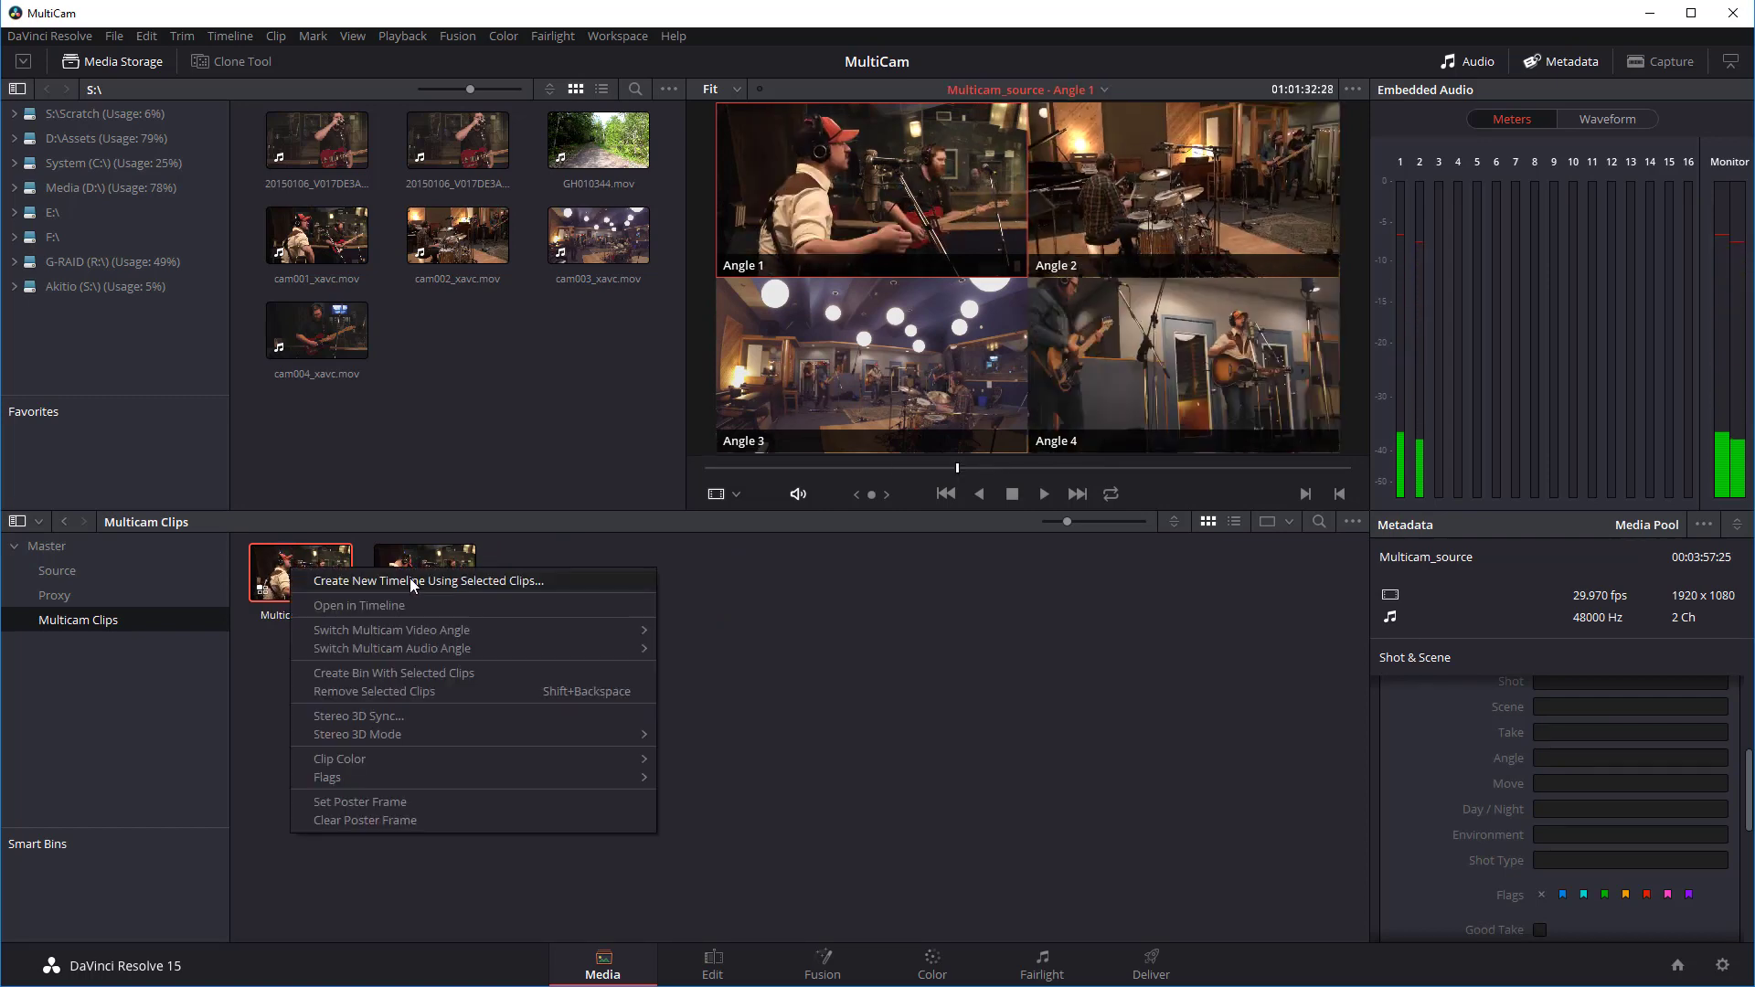
pyautogui.click(316, 581)
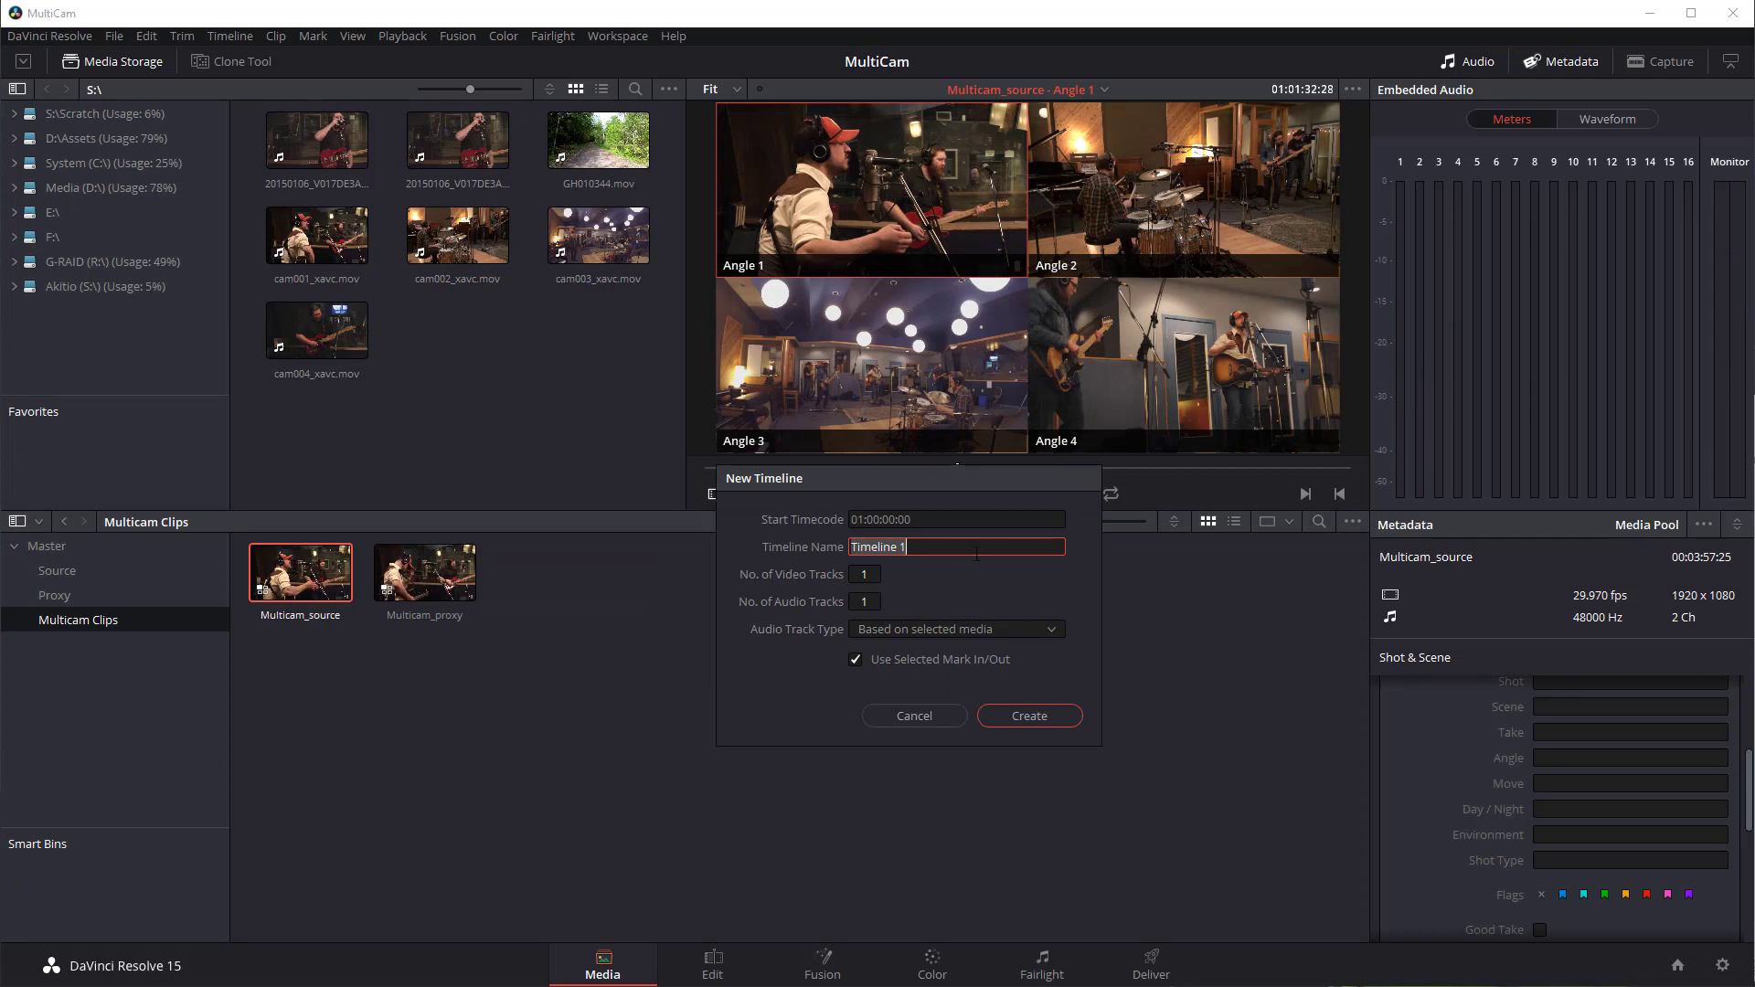
pyautogui.click(959, 656)
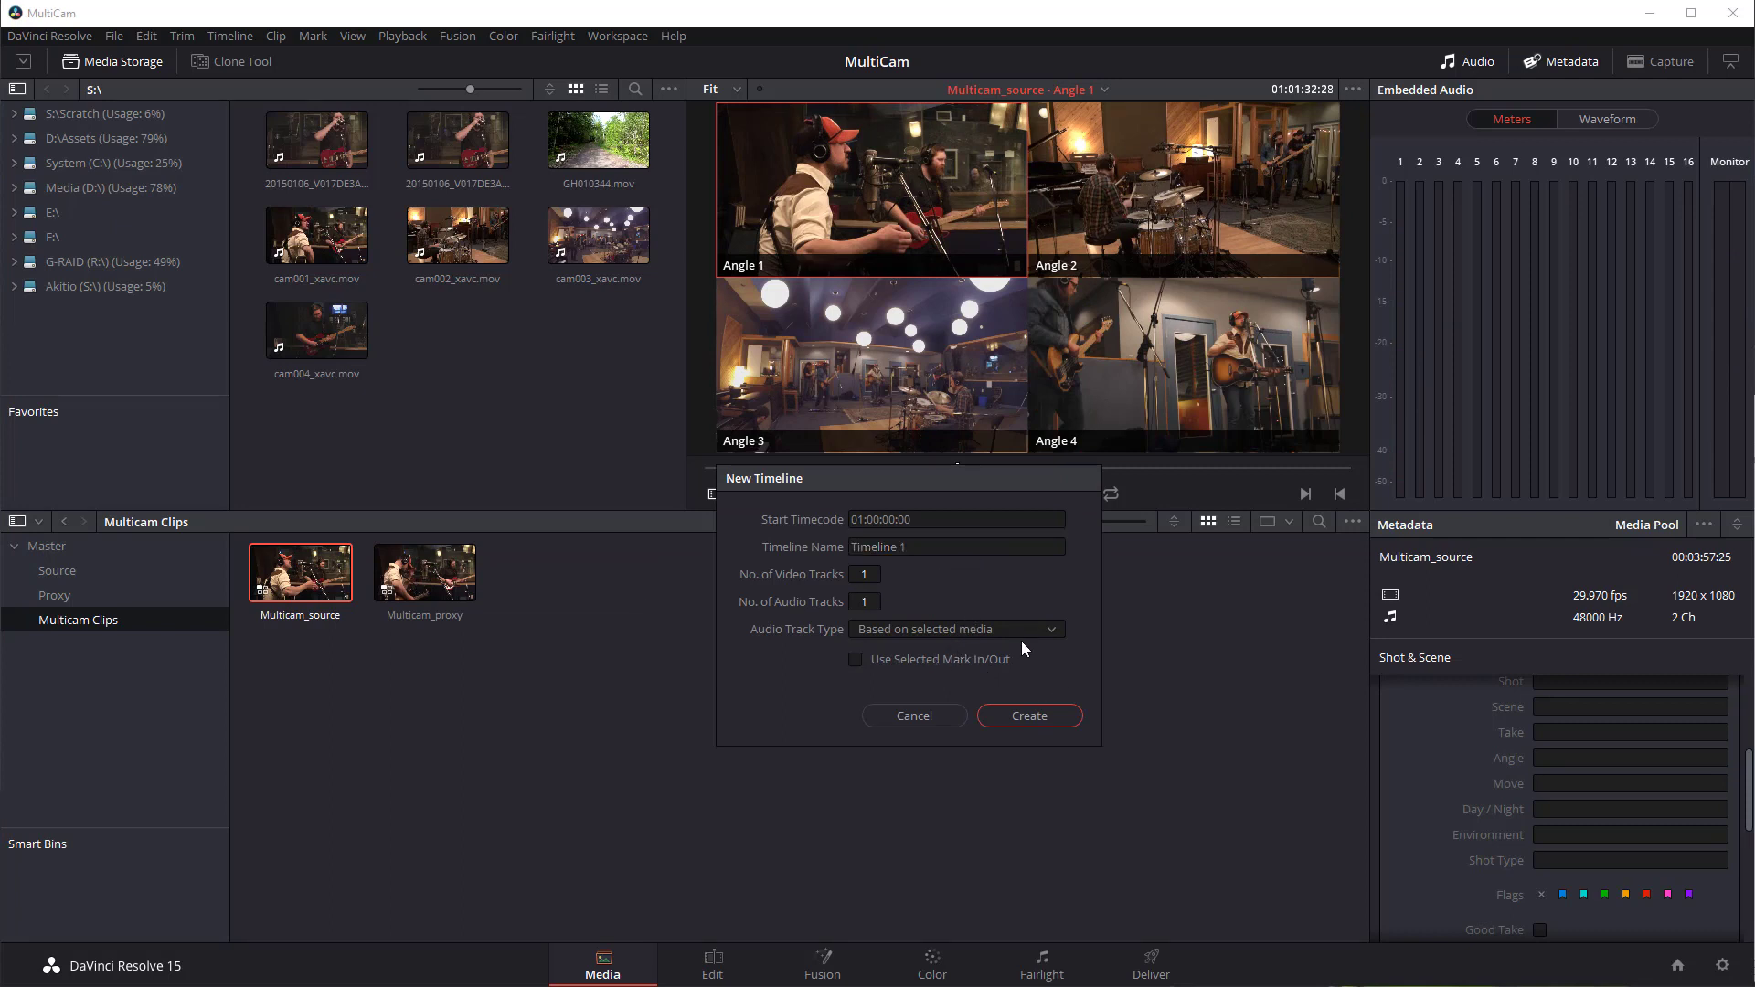
pyautogui.click(1029, 715)
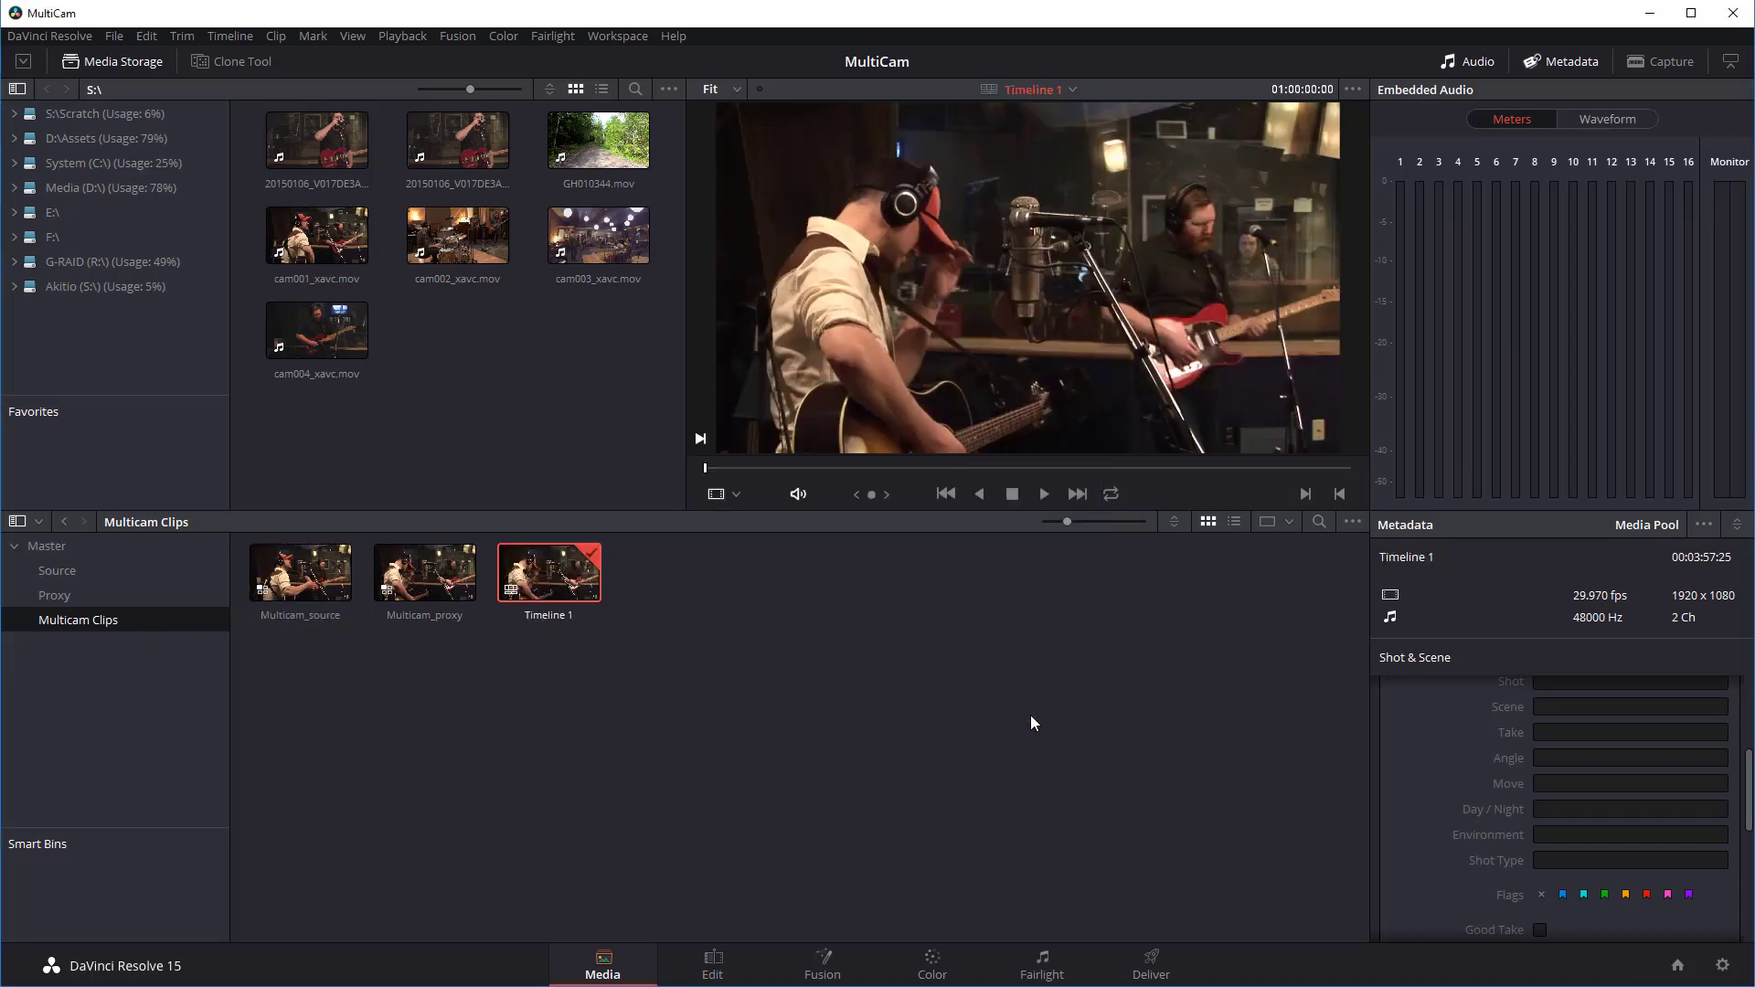
# - Open Timeline 1 for editing and turn off linked selection
pyautogui.doubleClick(551, 584)
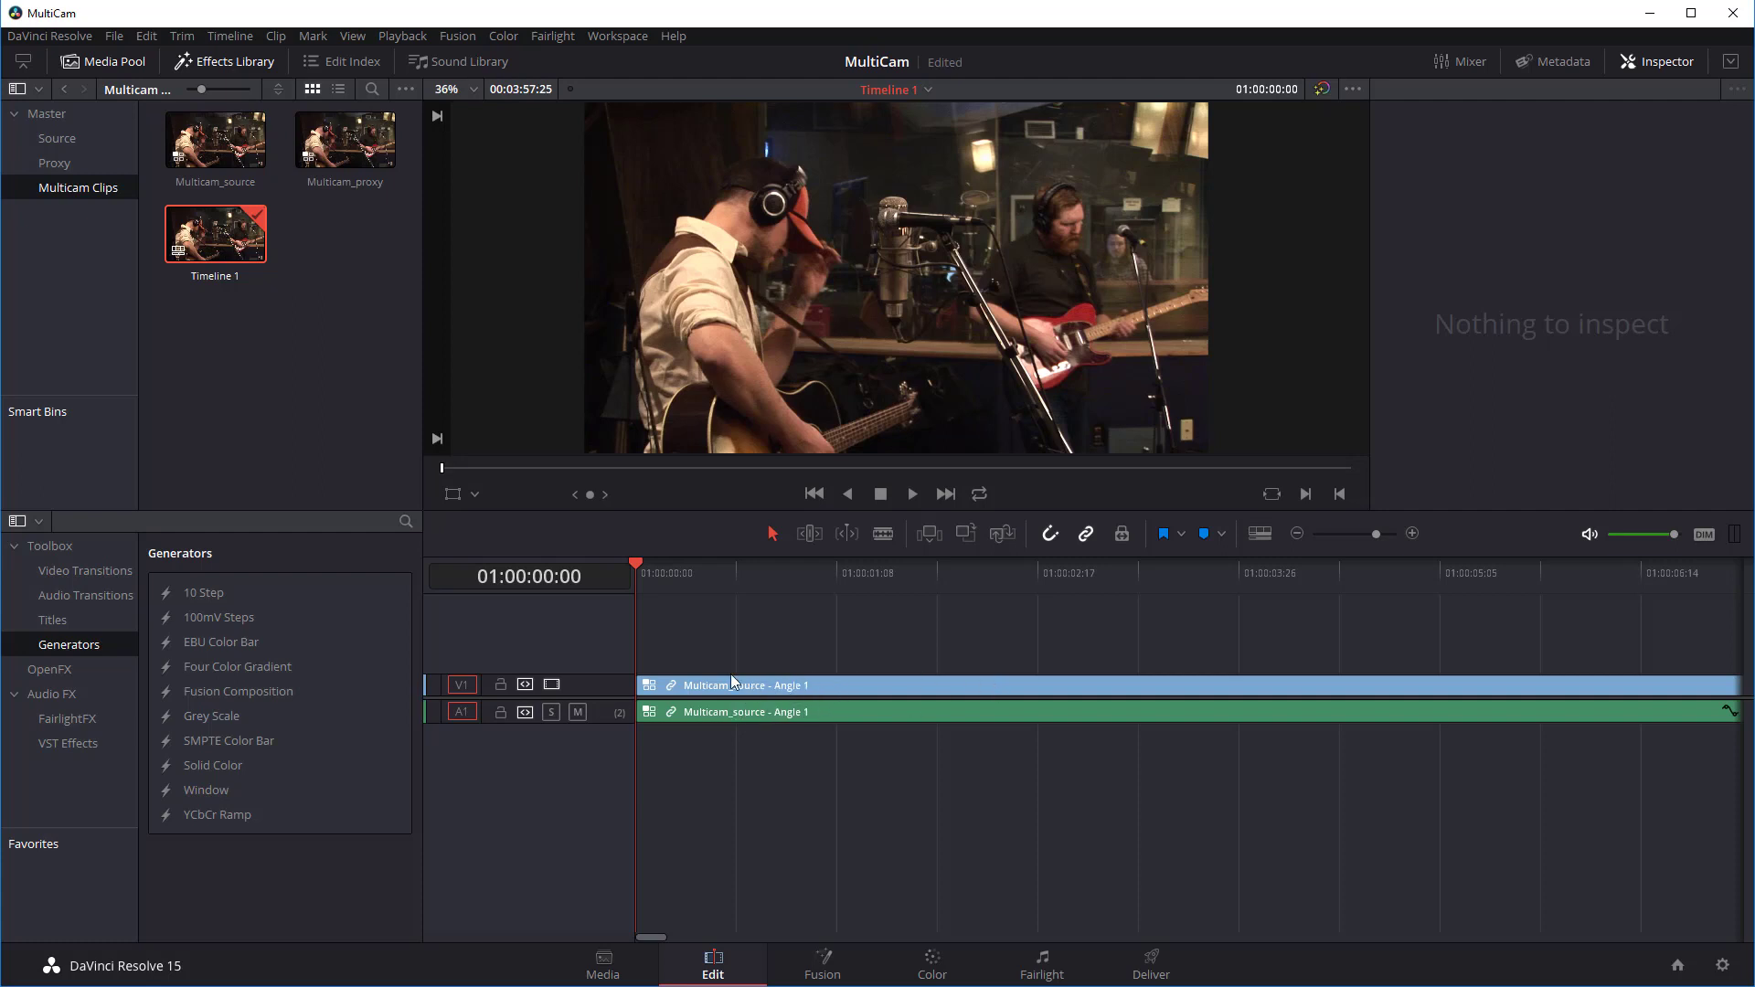
pyautogui.click(787, 684)
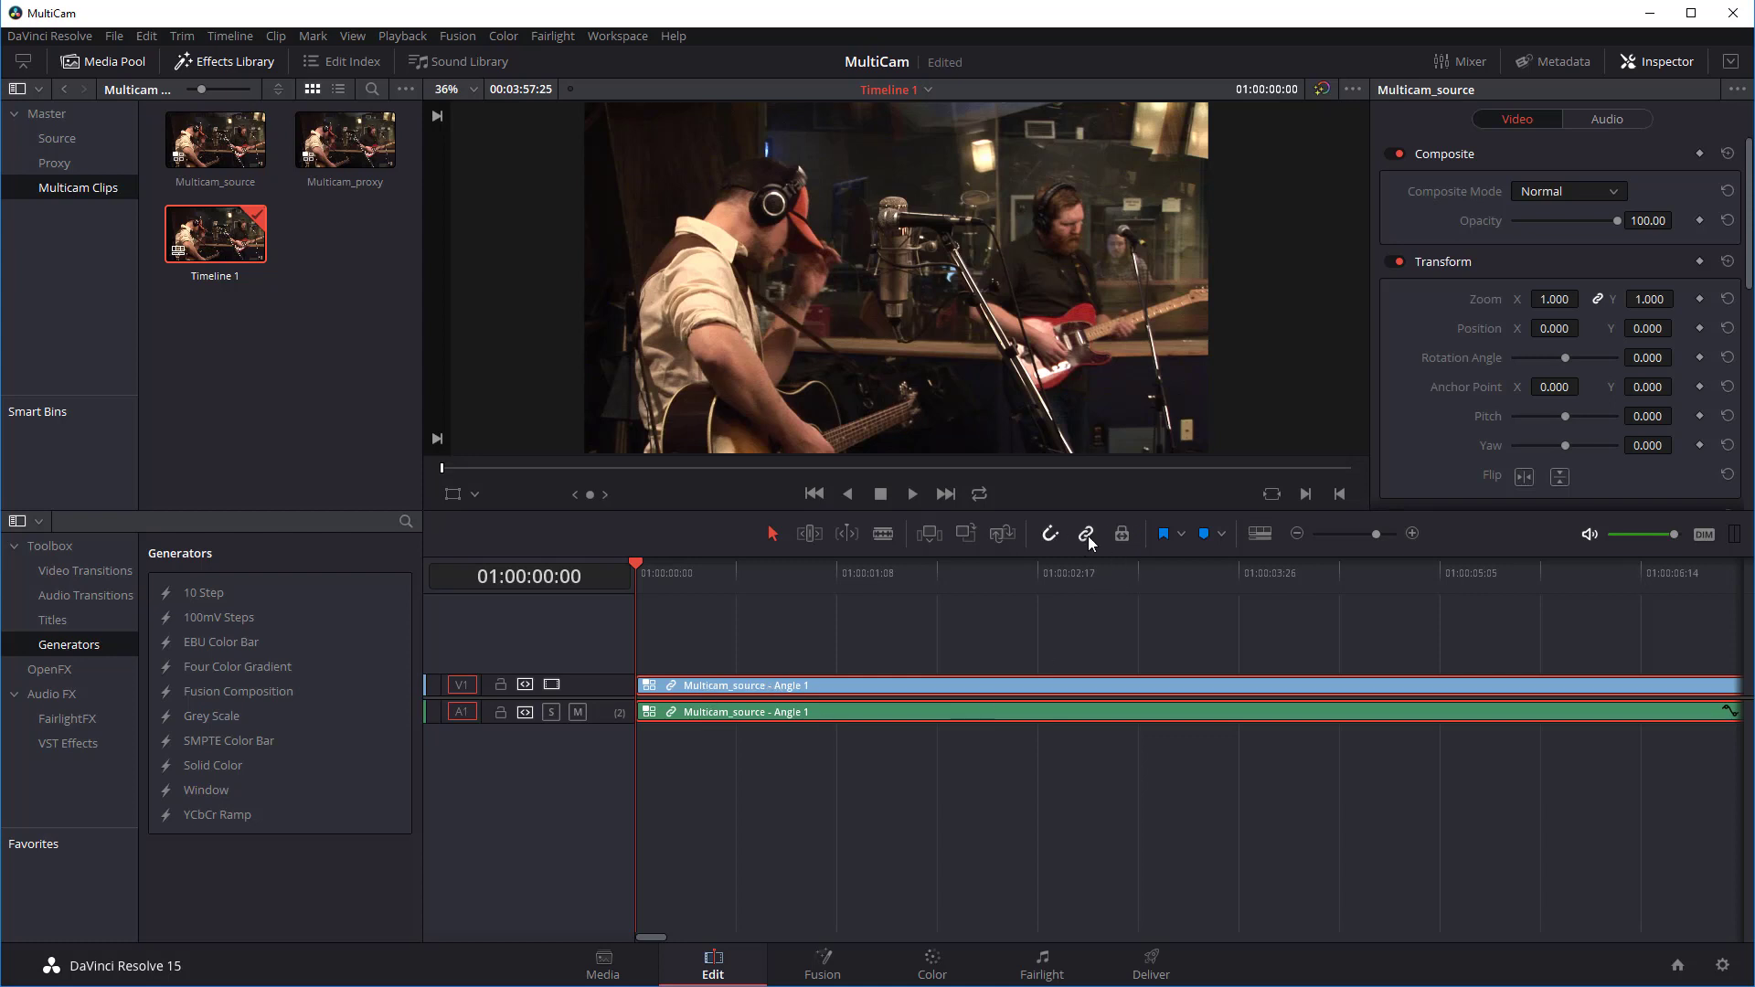
pyautogui.click(809, 644)
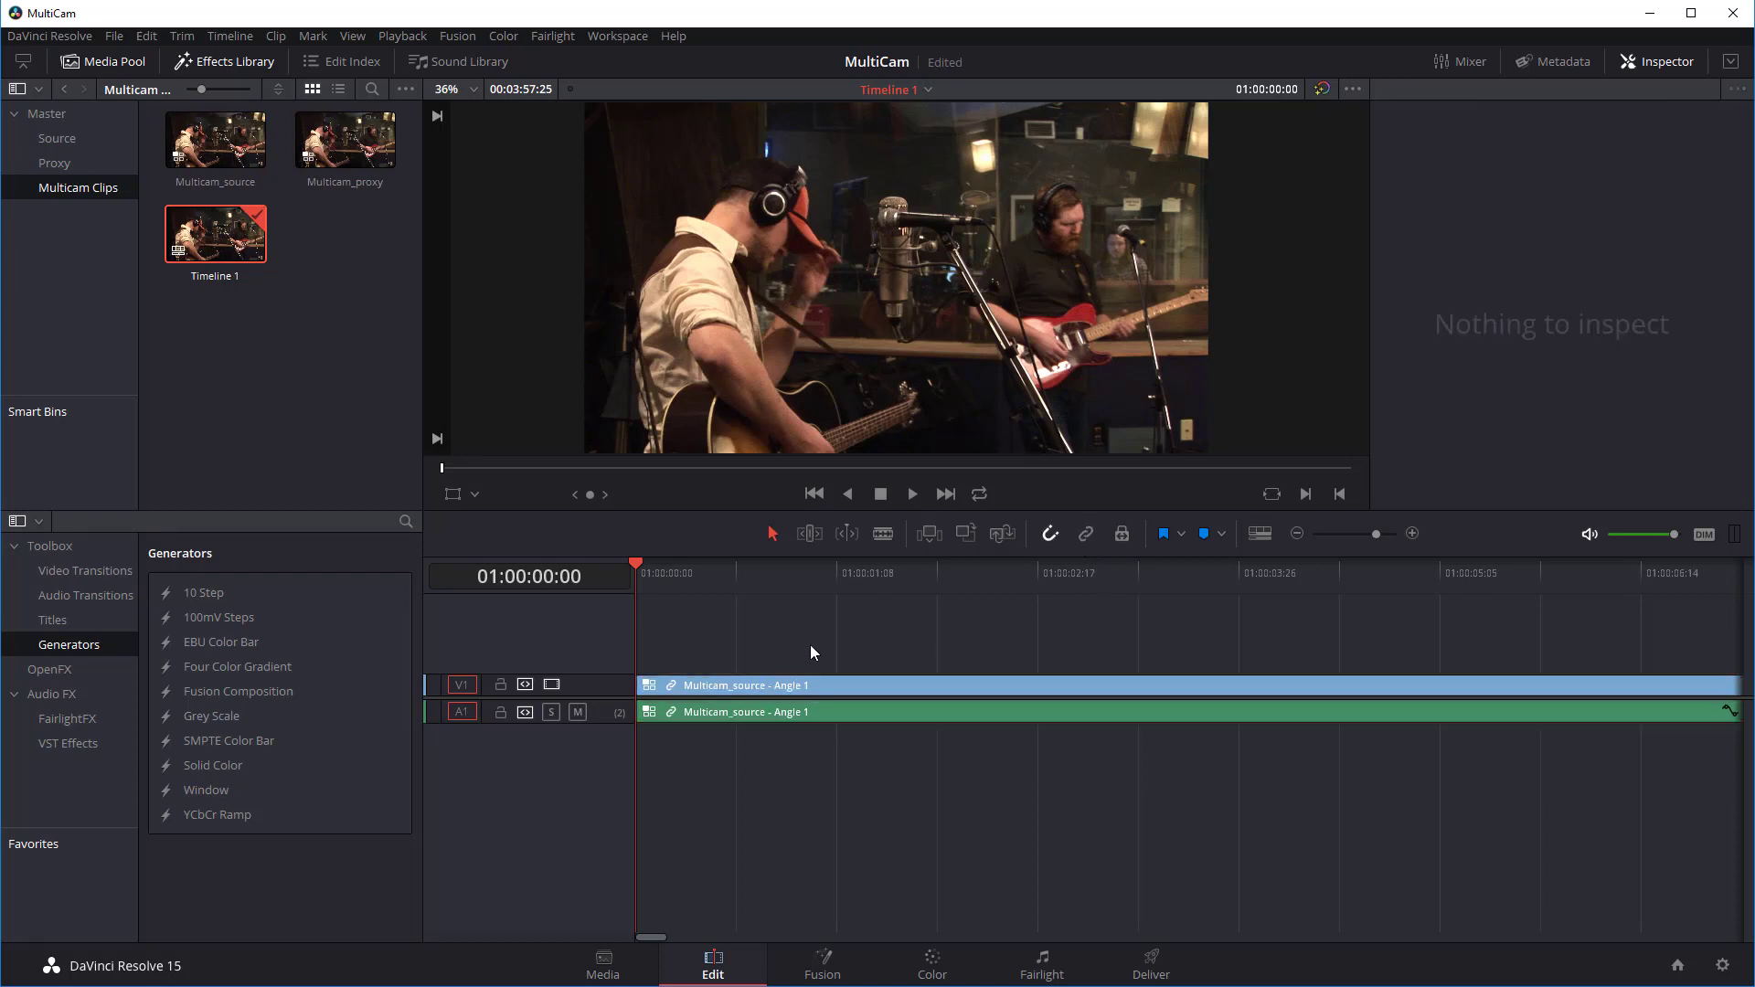
# - Open the Multicam_source video clip on V1 in its own timeline to show its camera angles
pyautogui.click(749, 687)
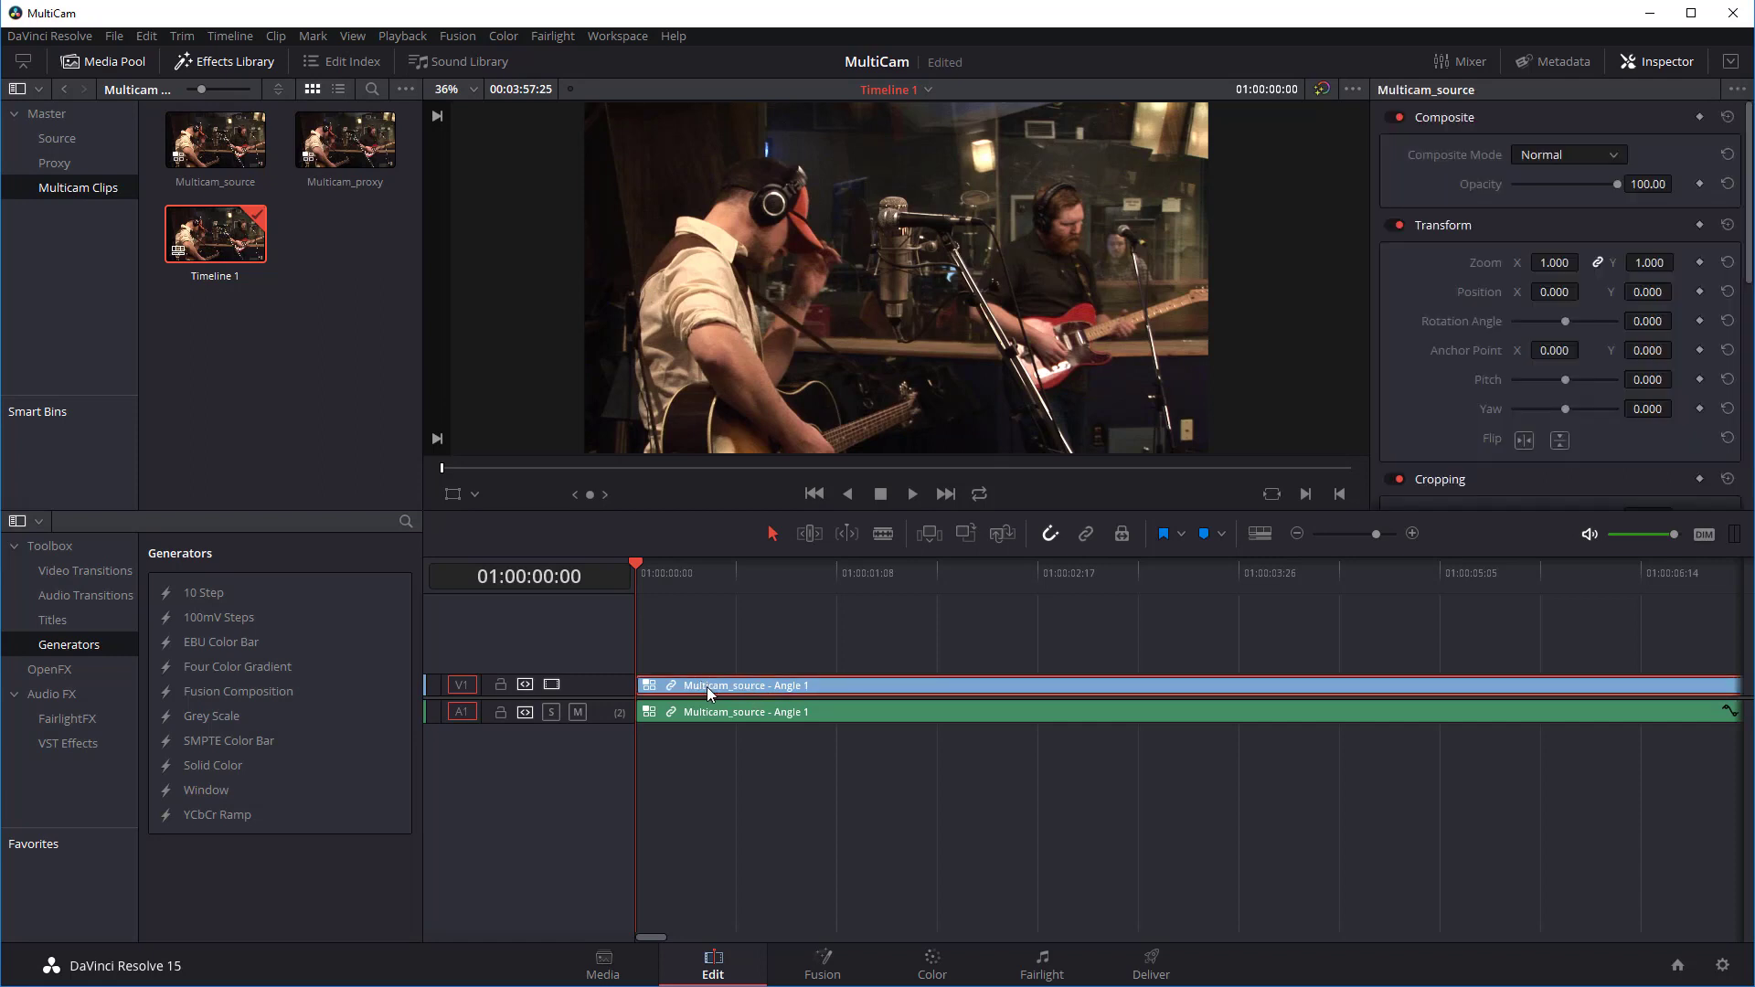
pyautogui.rightClick(706, 687)
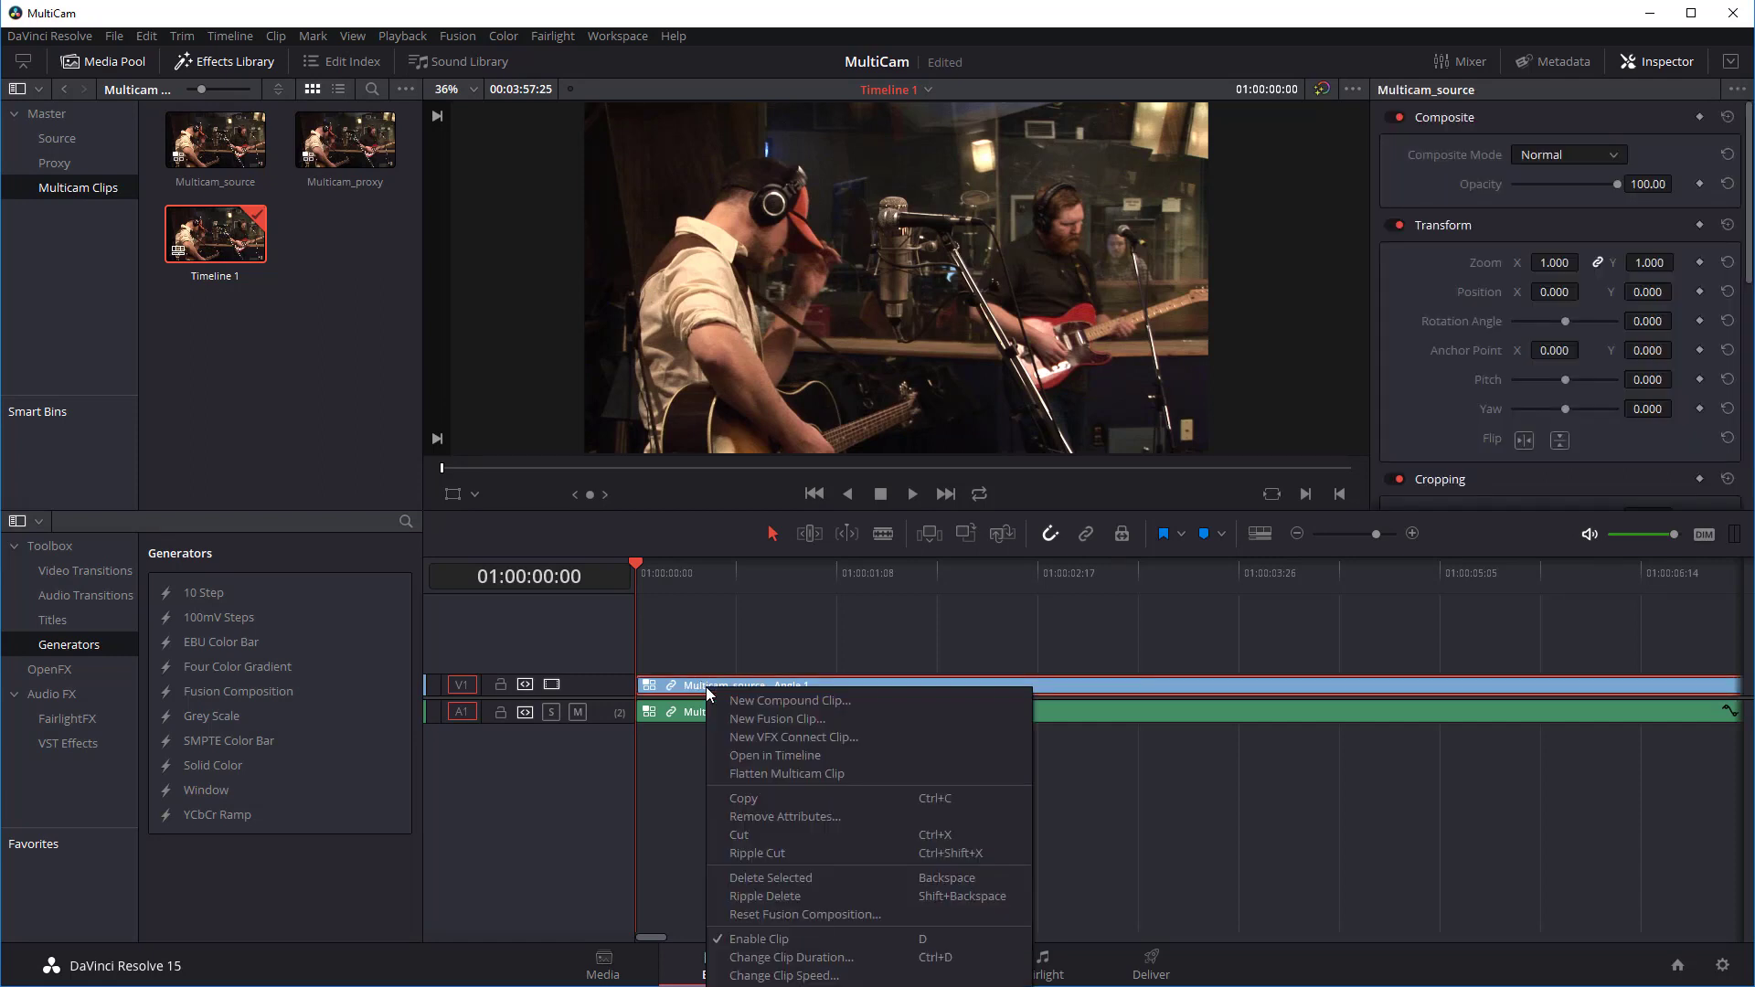
pyautogui.click(782, 755)
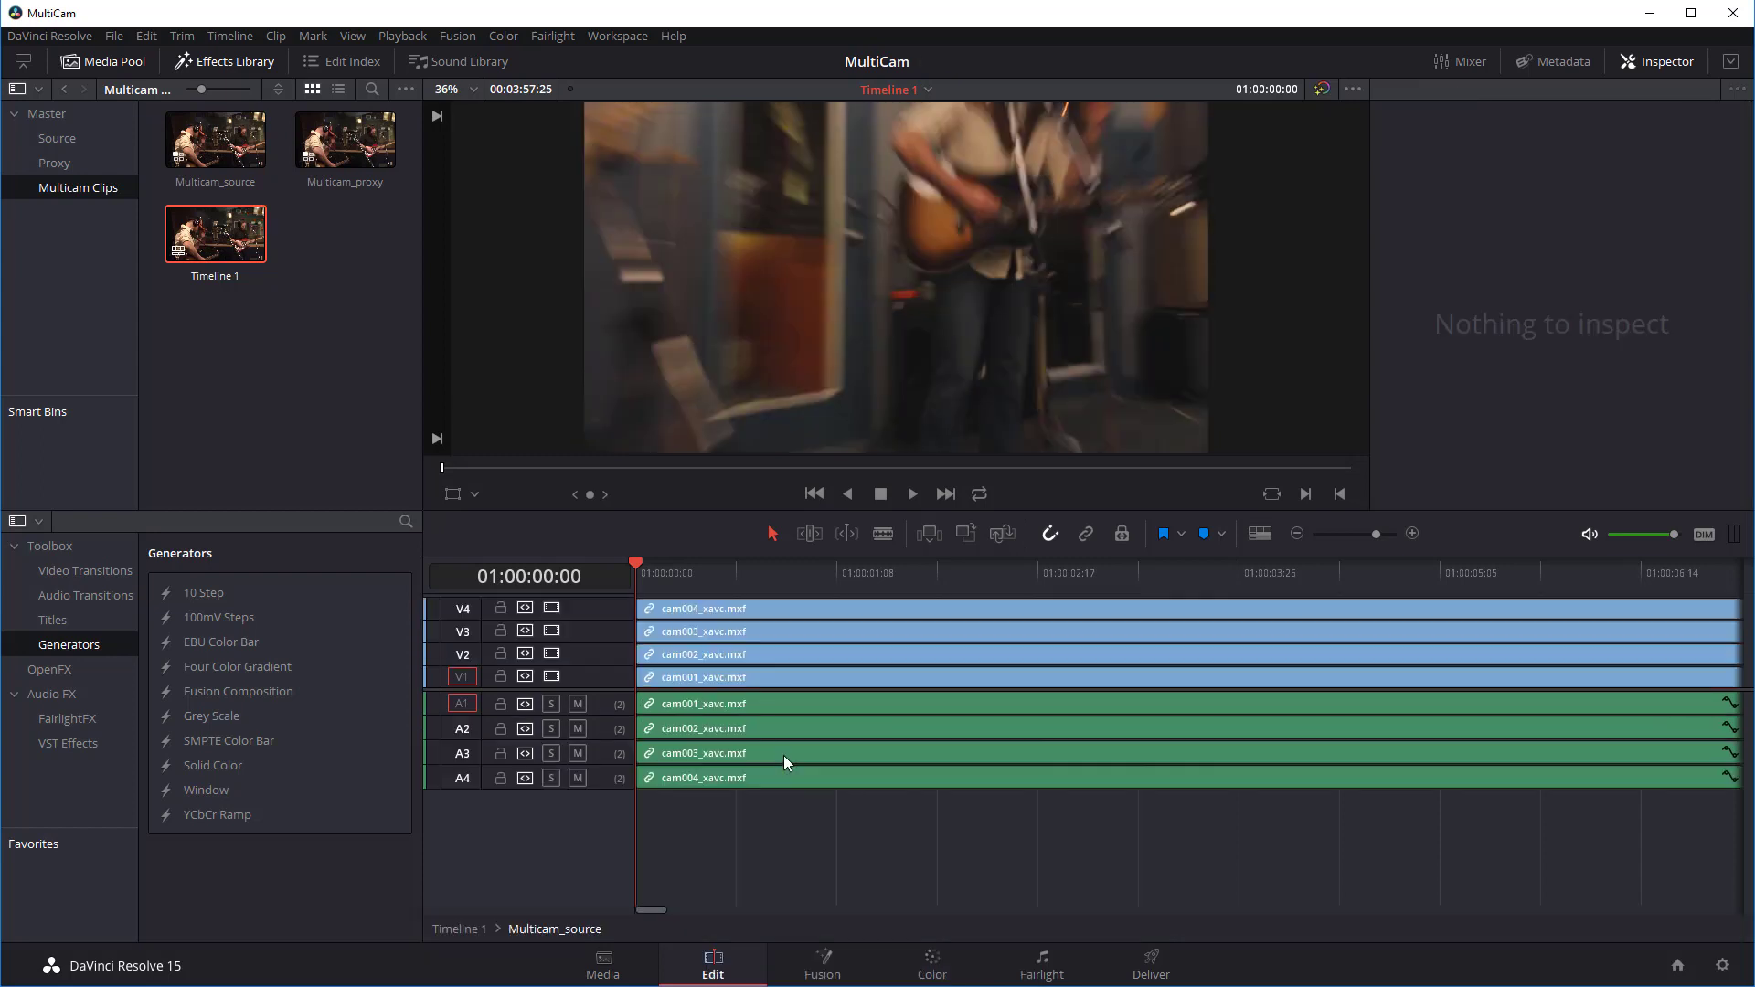
# - Review the clip options of the four camera video clips inside Multicam_source, and return to Timeline 1
pyautogui.click(705, 609)
pyautogui.keyDown('shift'); pyautogui.click(718, 677); pyautogui.keyUp('shift')
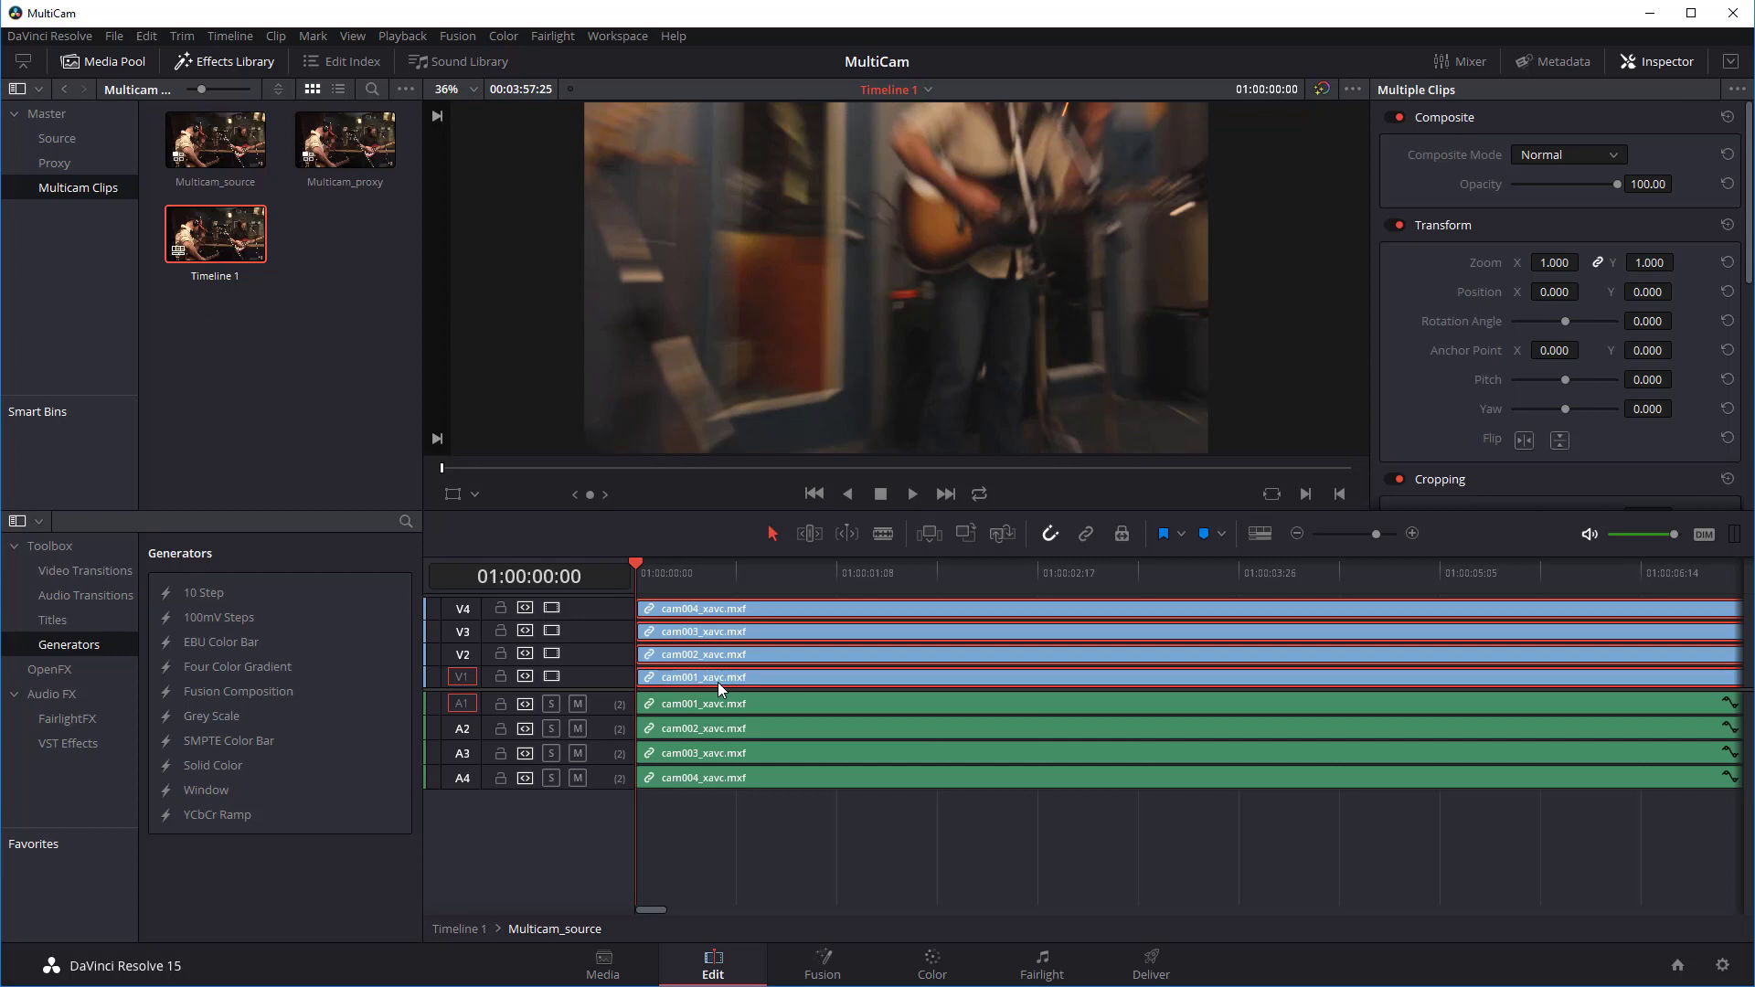
pyautogui.rightClick(717, 679)
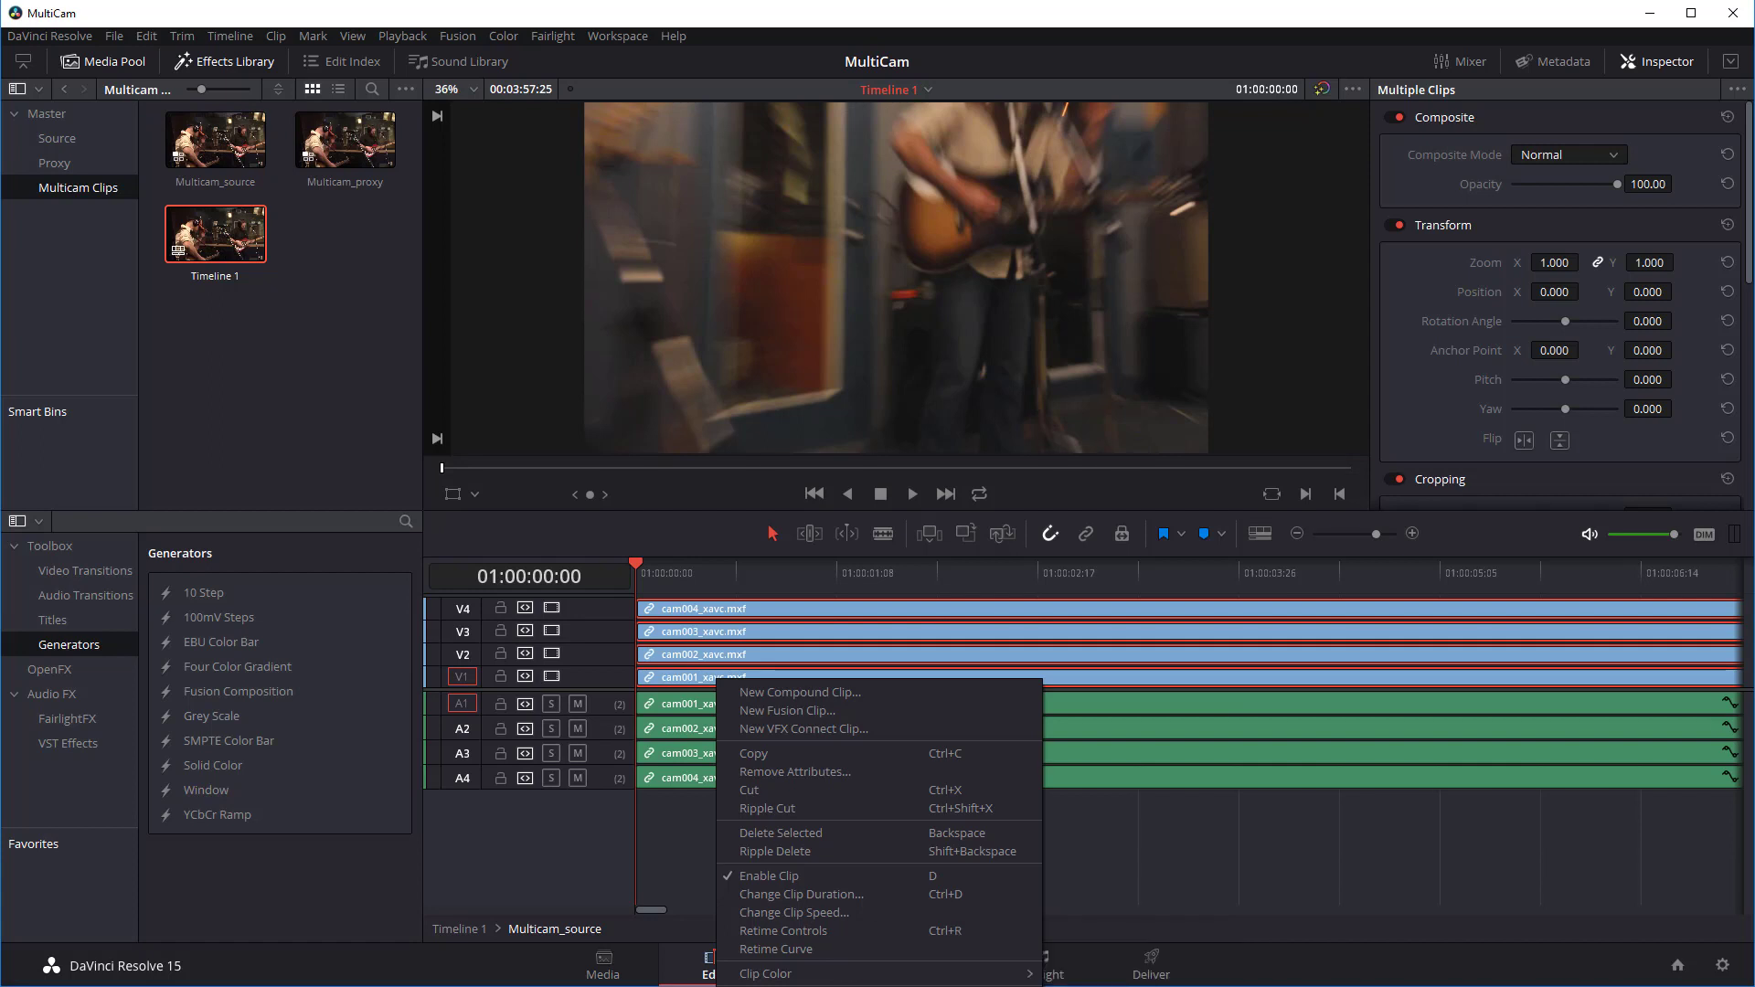
pyautogui.click(737, 983)
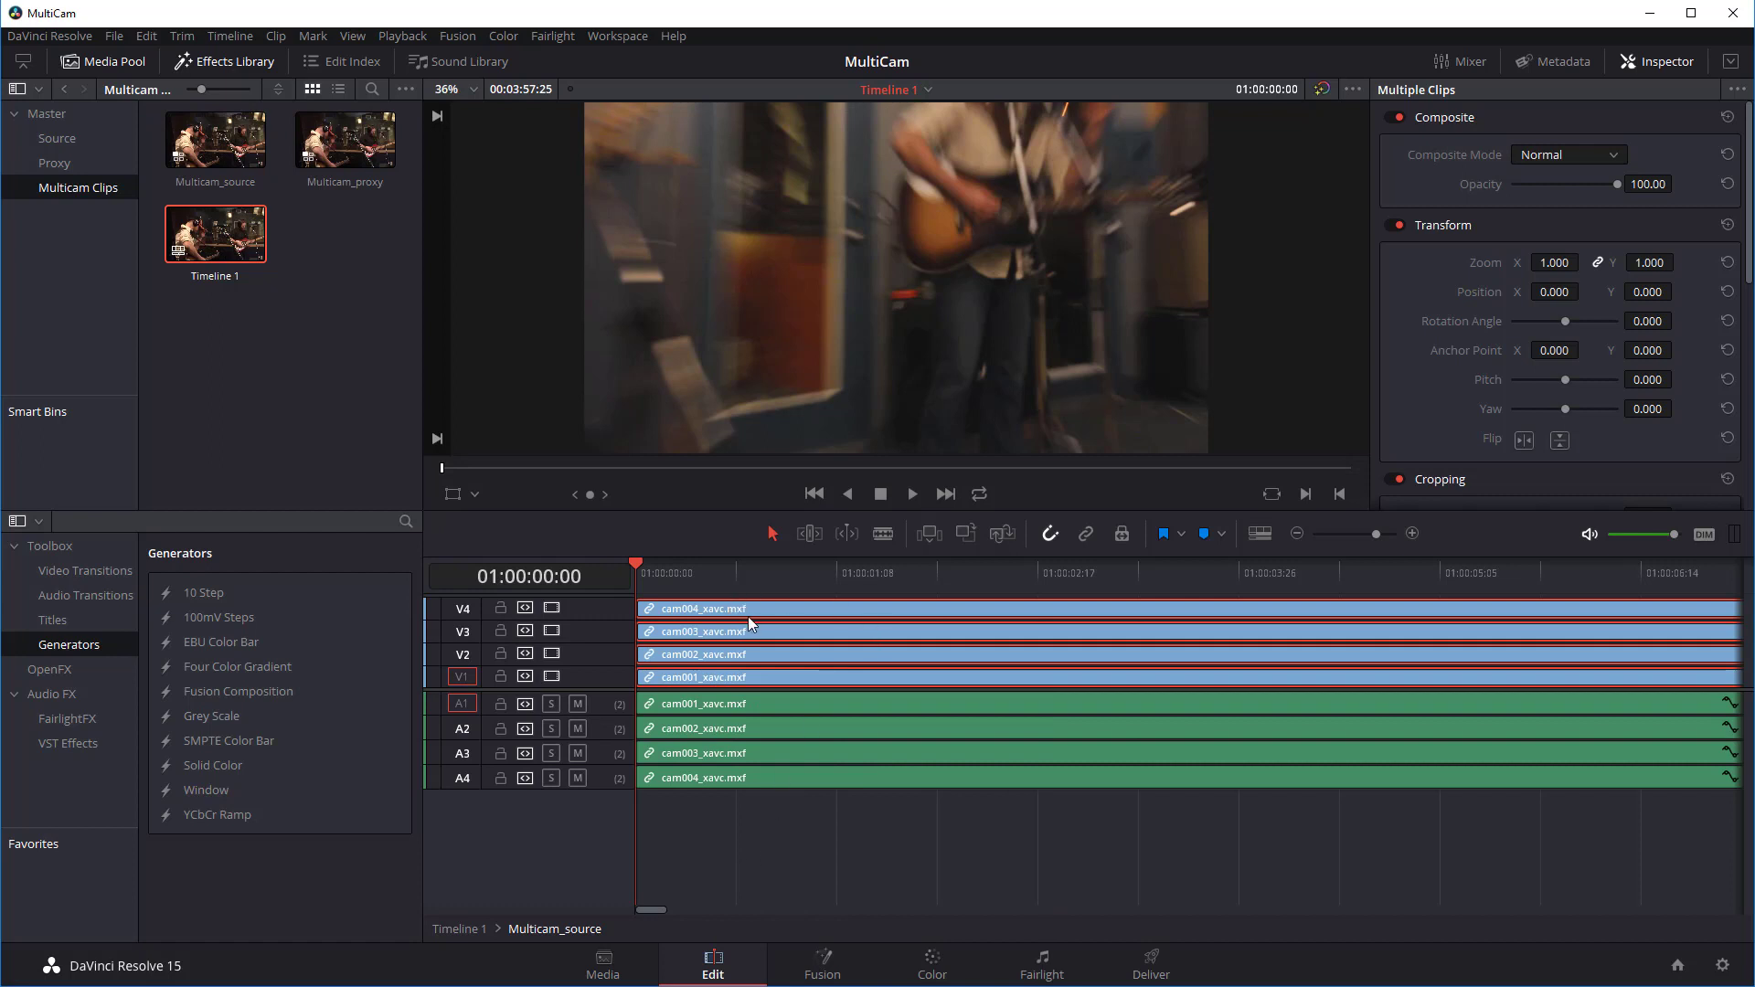
pyautogui.click(747, 845)
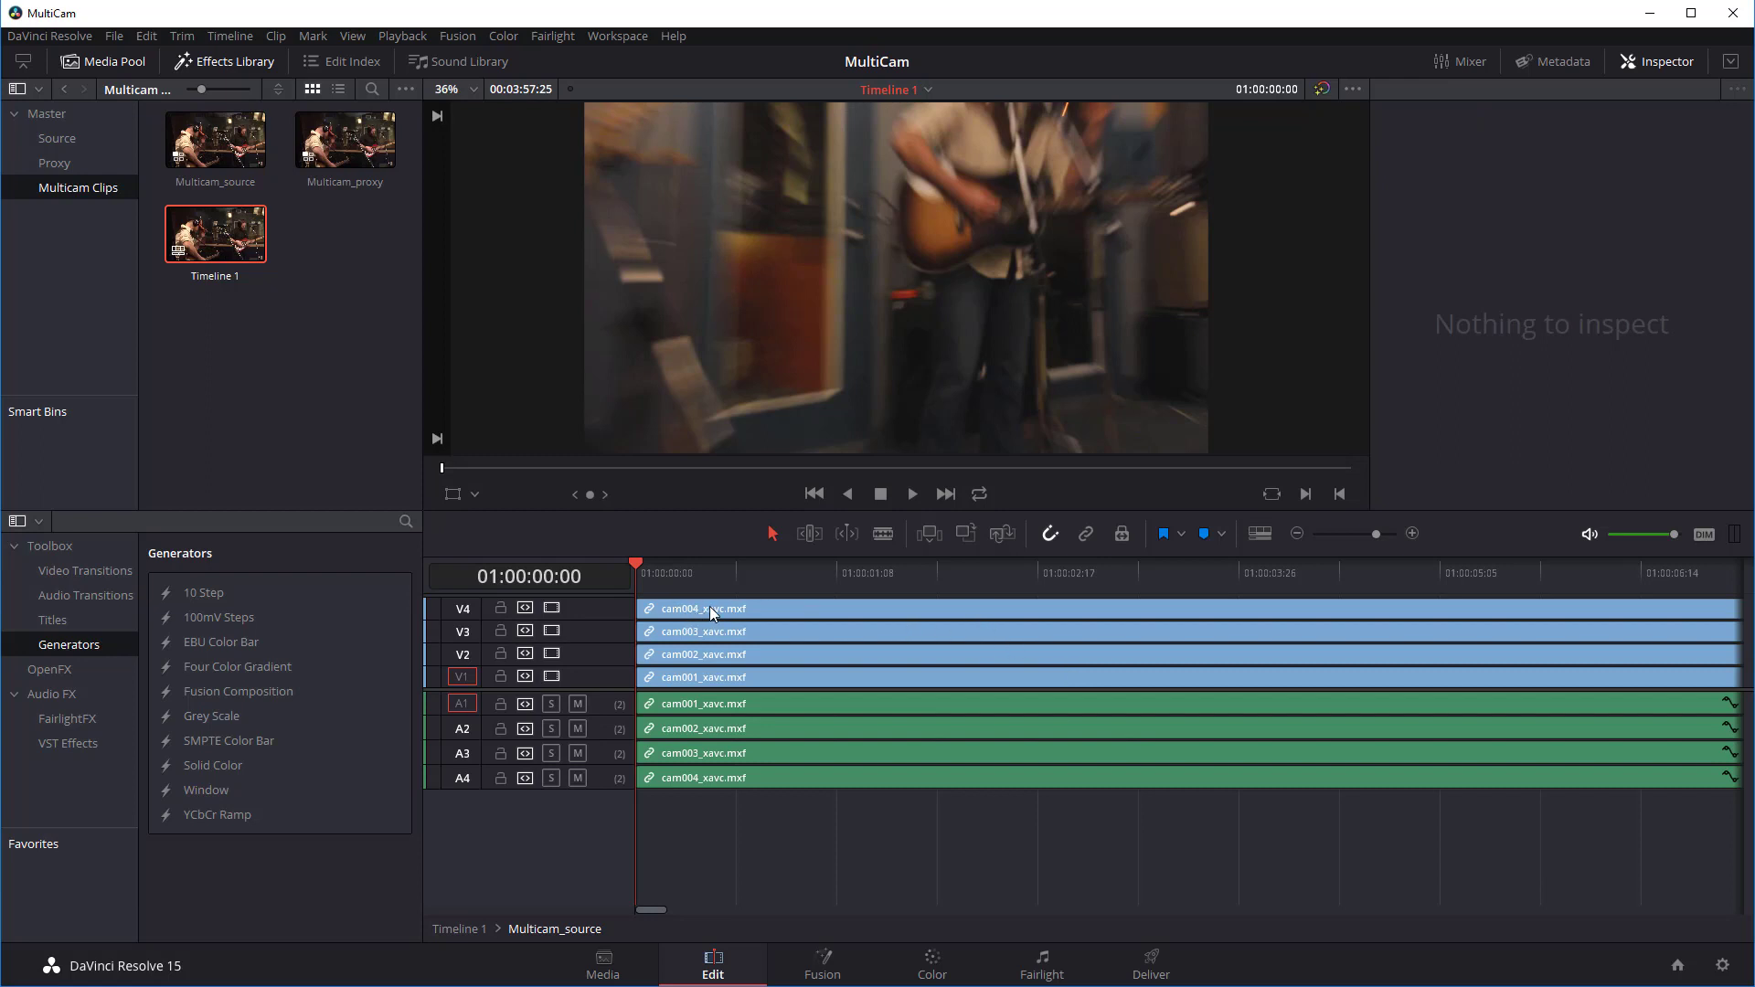
pyautogui.click(459, 928)
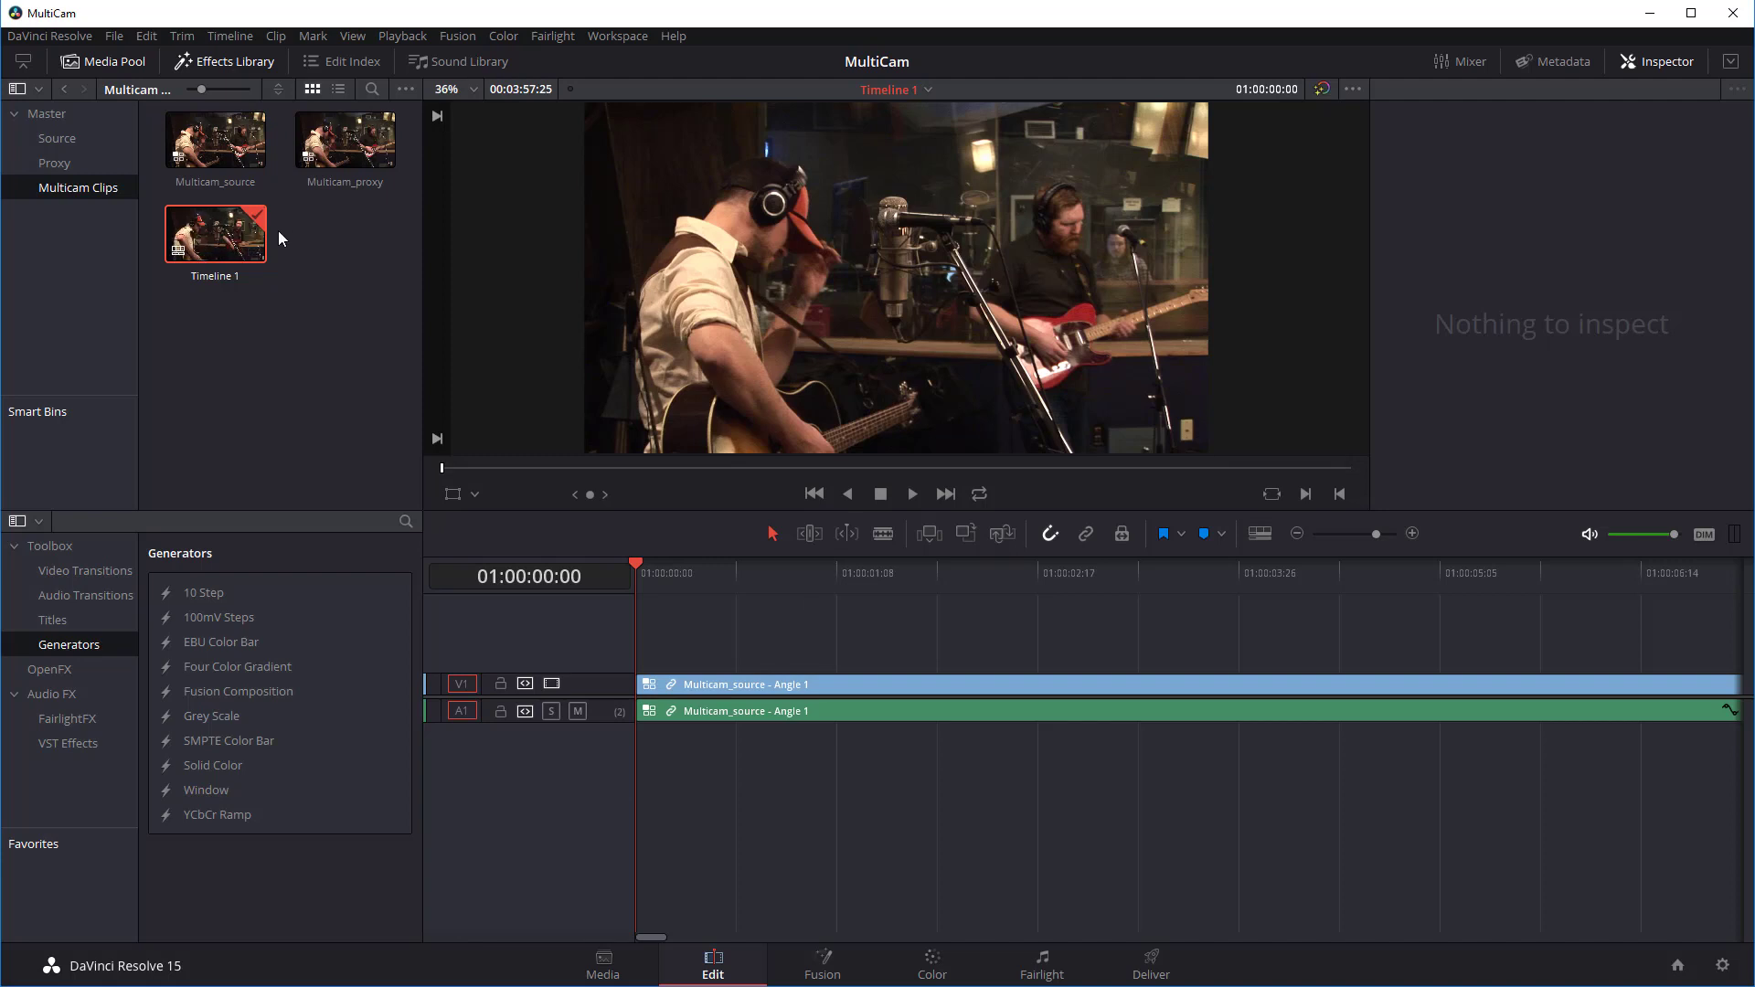
# - Look at the Reconform From Bins option for Timeline 1
pyautogui.rightClick(213, 233)
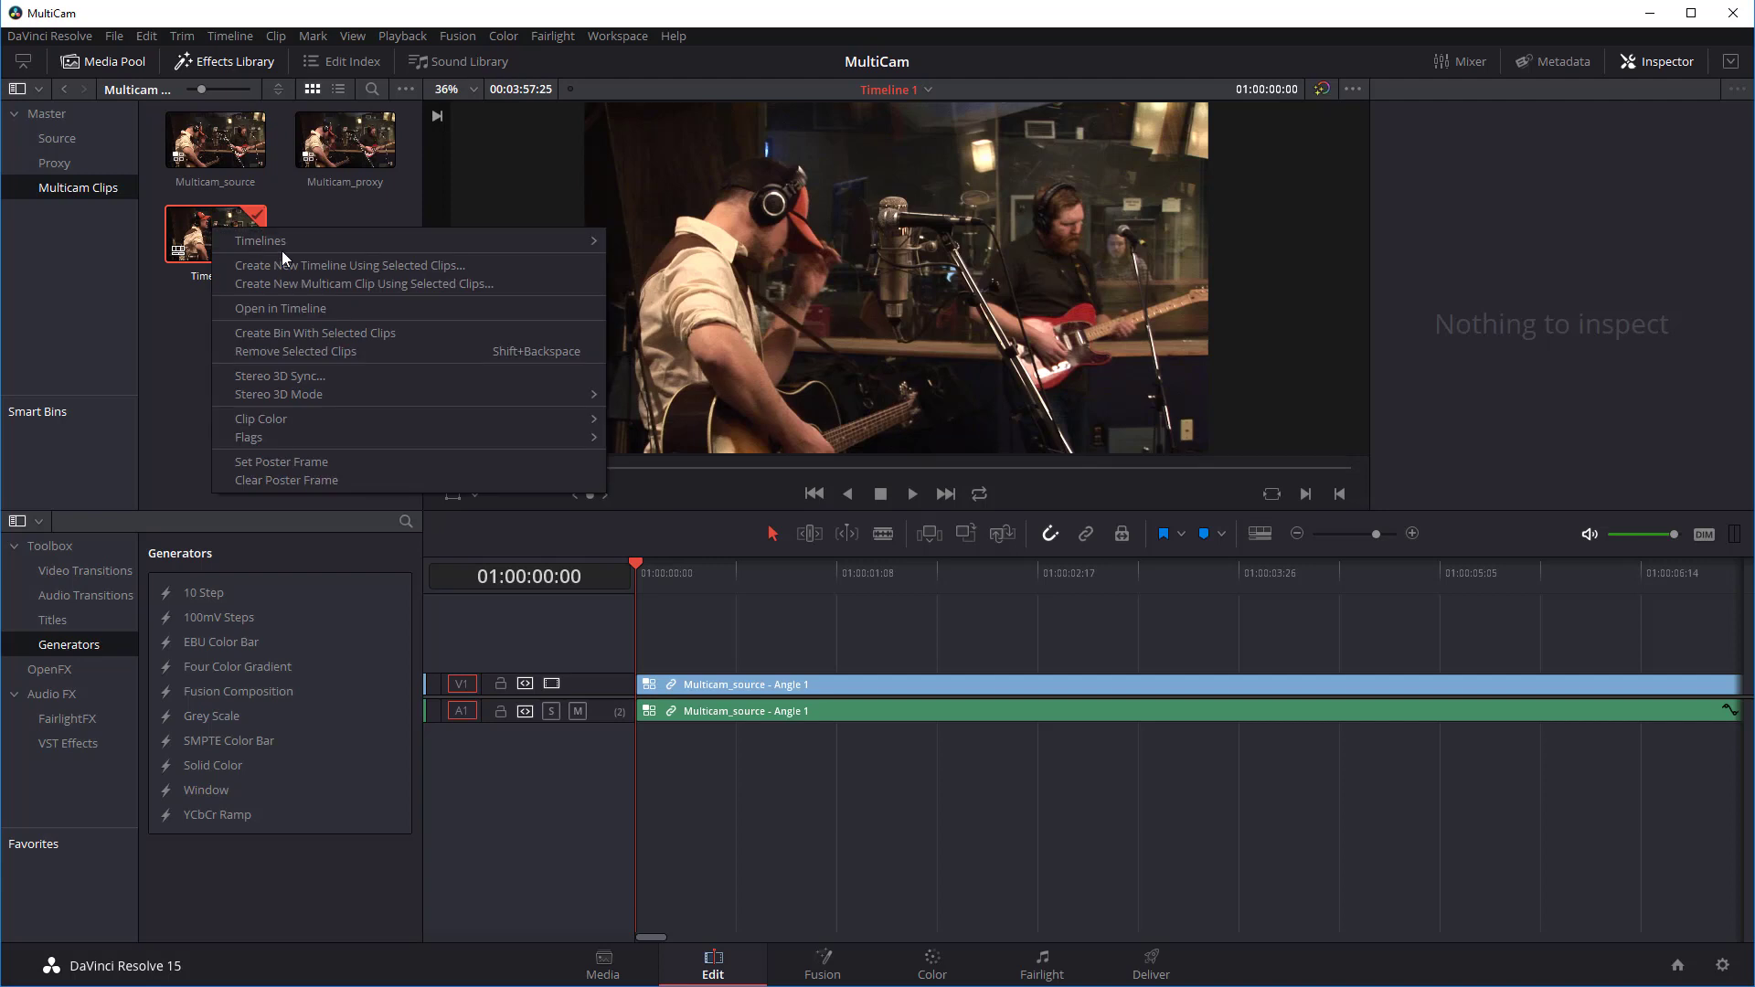
pyautogui.moveTo(284, 242)
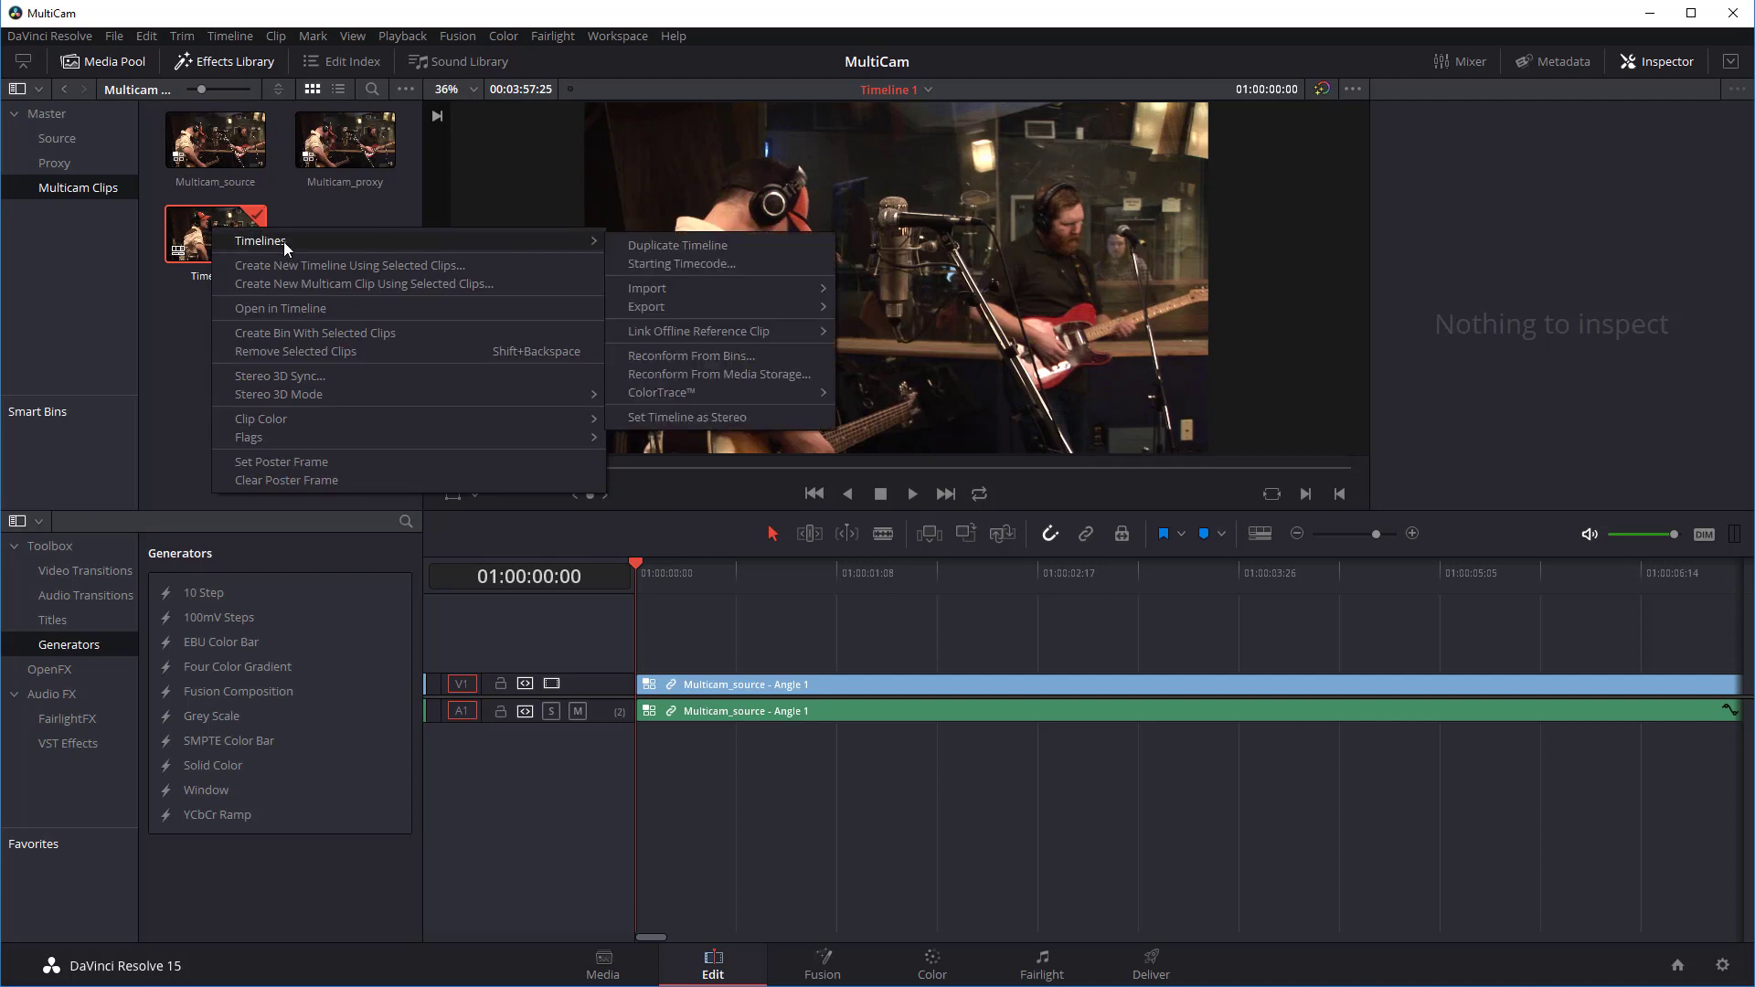
pyautogui.click(672, 357)
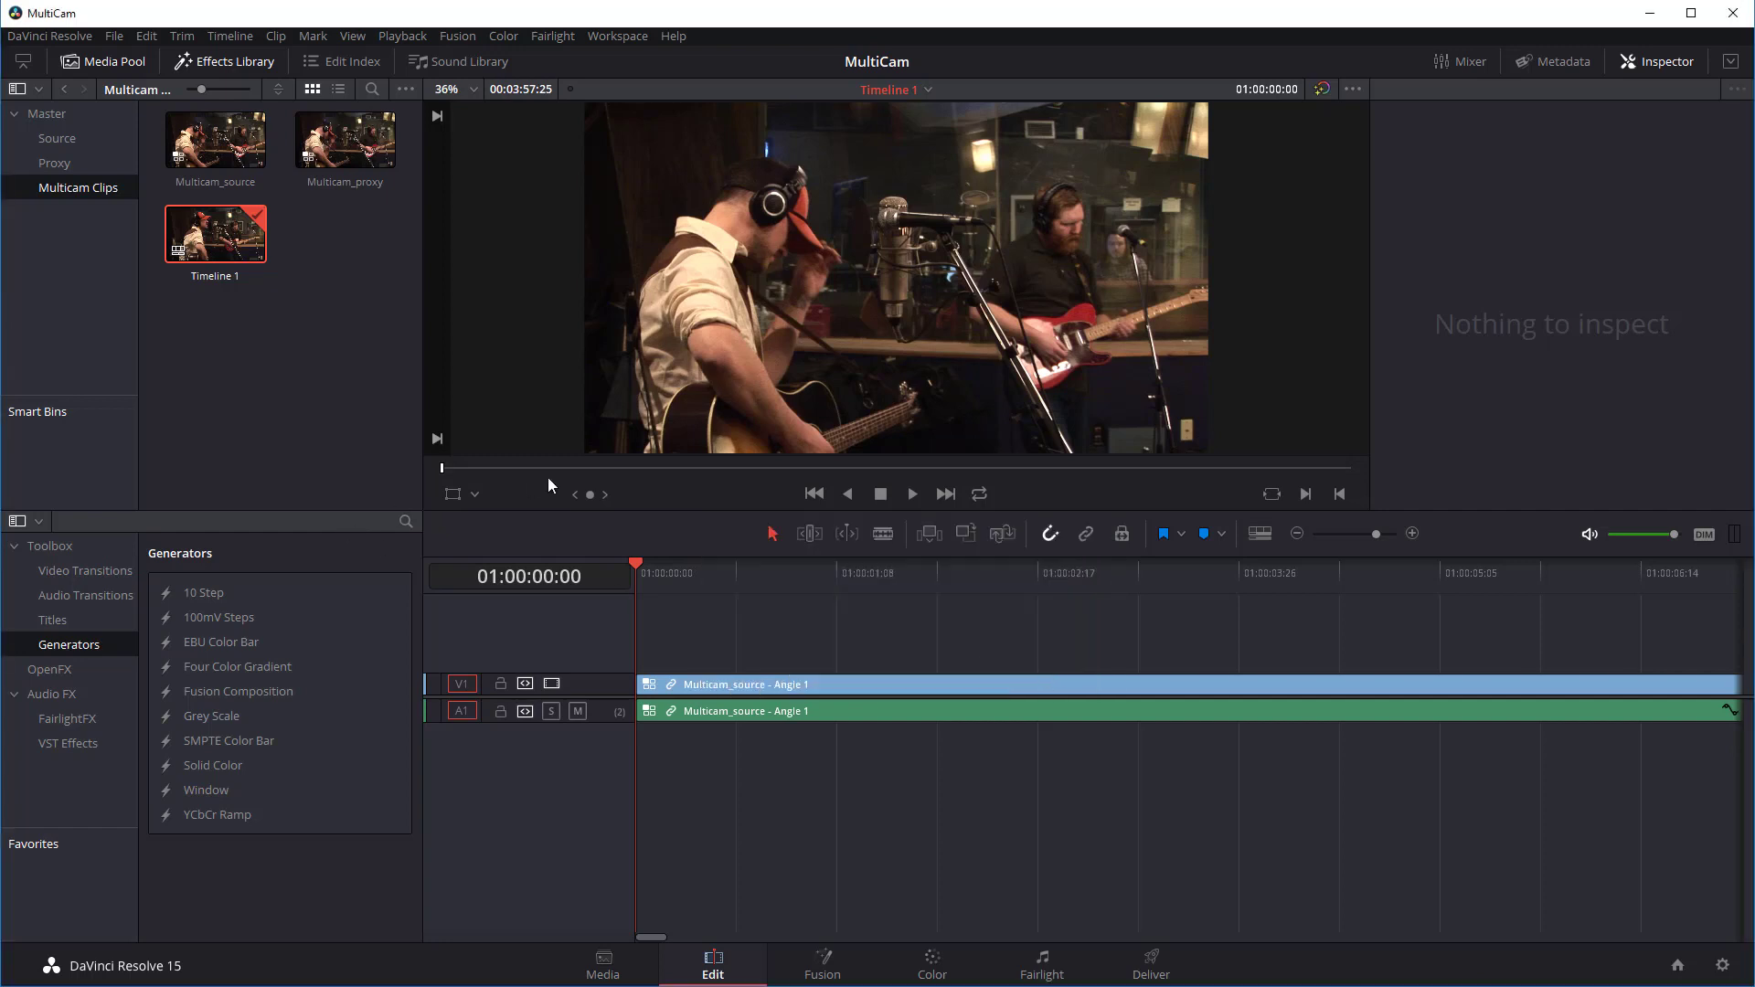
# - Check the clip options of the Multicam_source video clip near the start of Timeline 1
pyautogui.moveTo(638, 563); pyautogui.dragTo(708, 585)
pyautogui.click(721, 688)
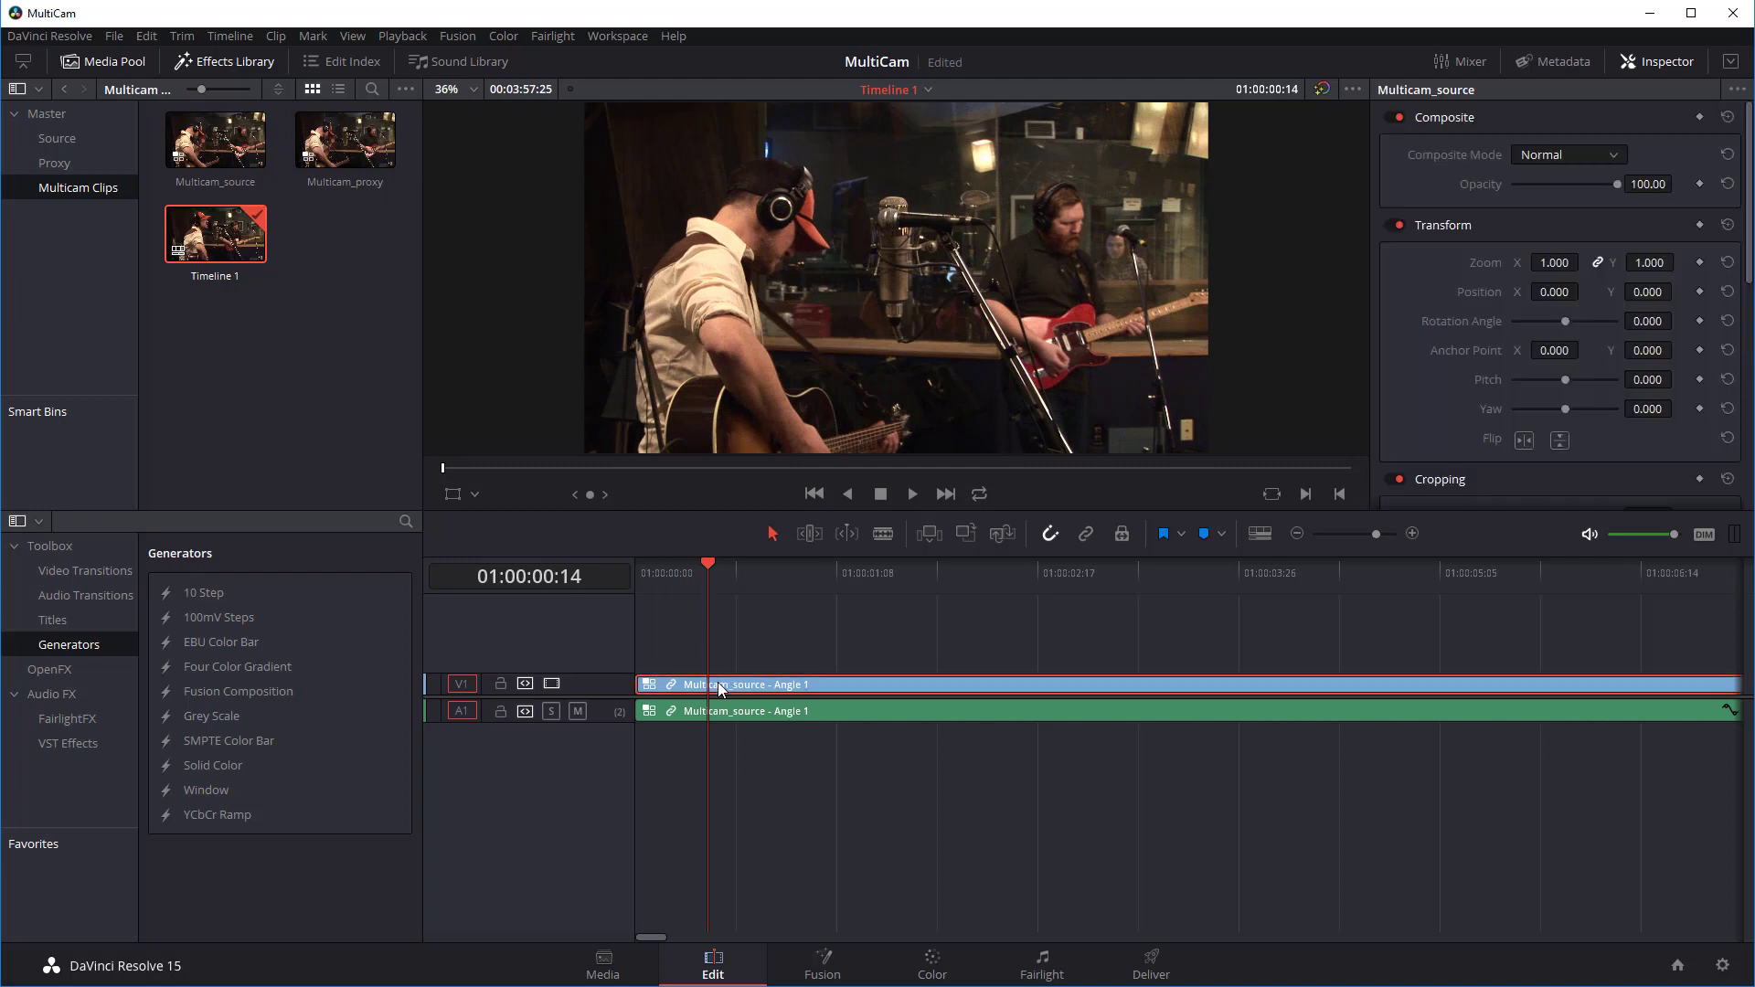
pyautogui.rightClick(721, 688)
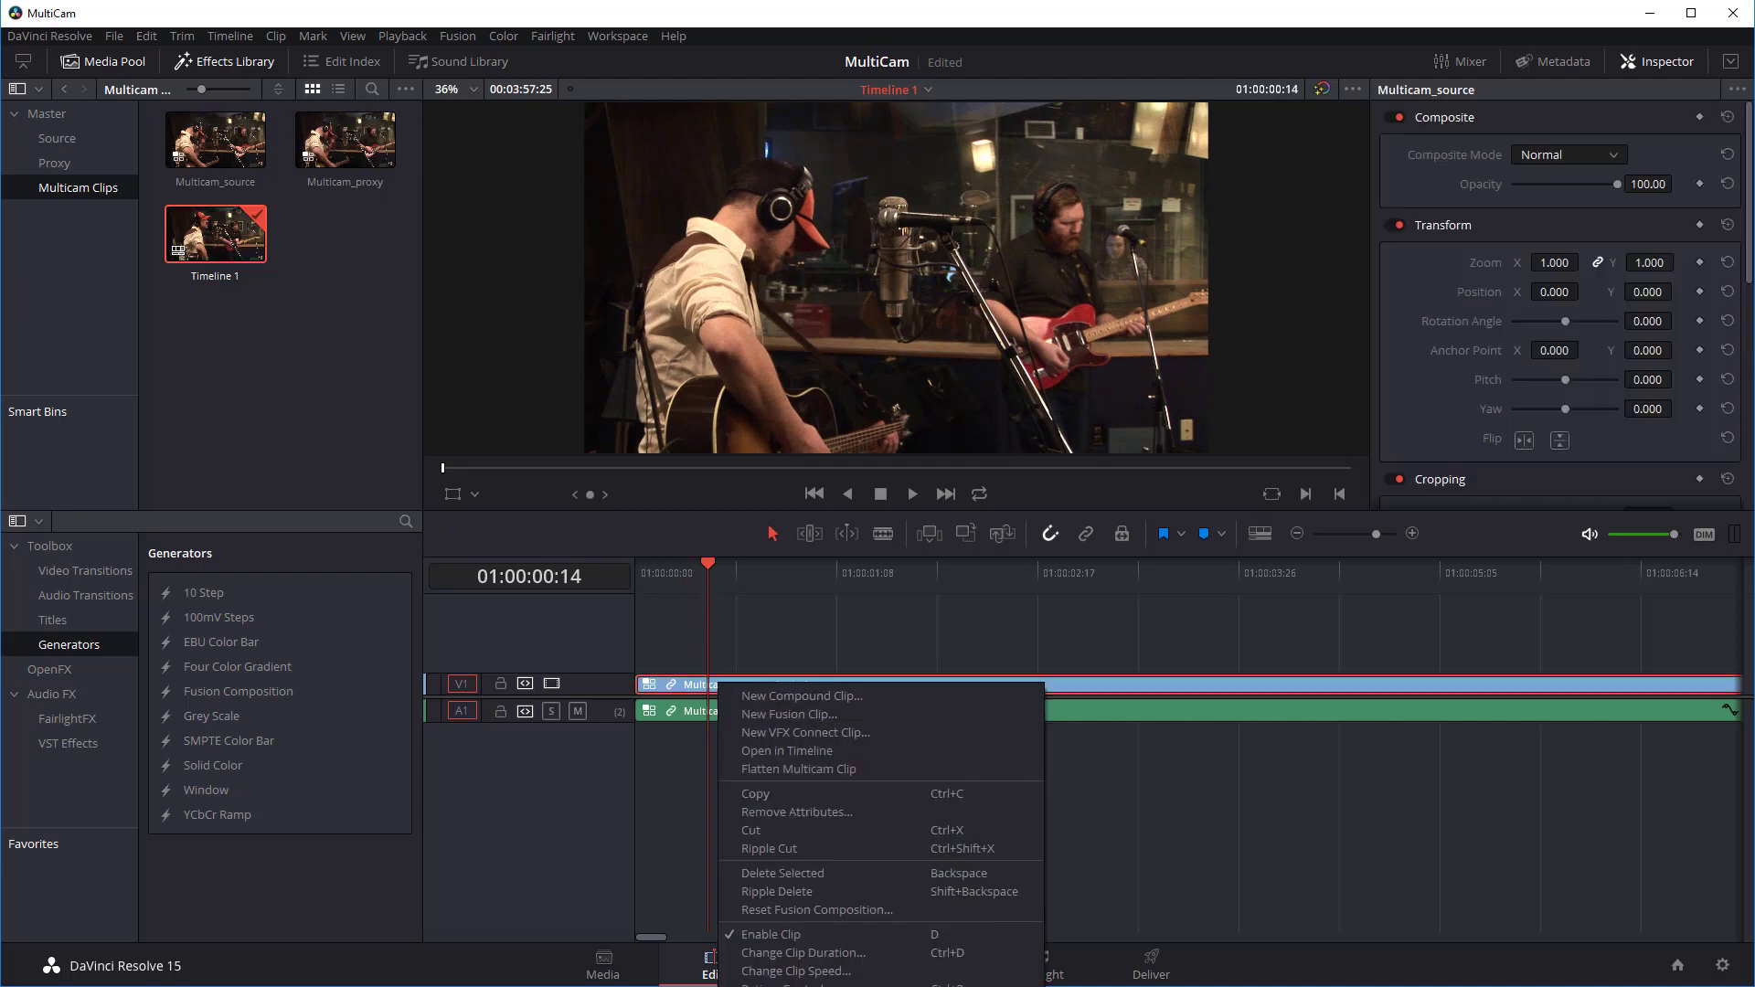
pyautogui.press('Escape')
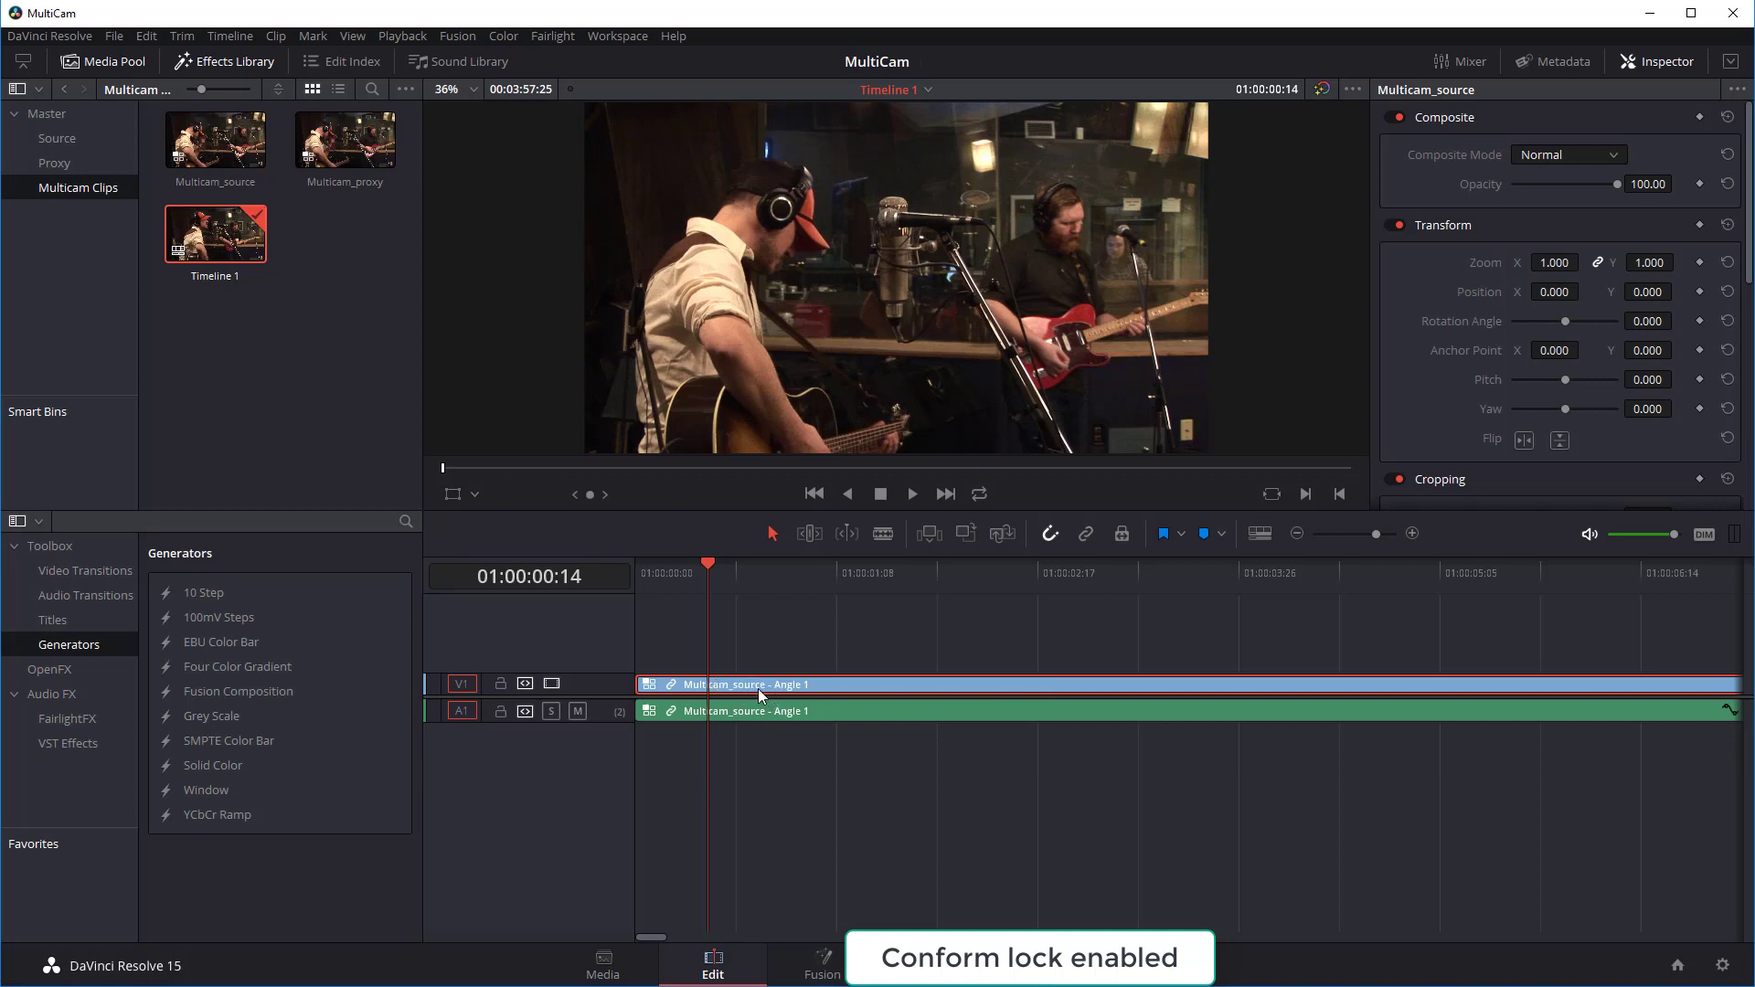
pyautogui.click(672, 568)
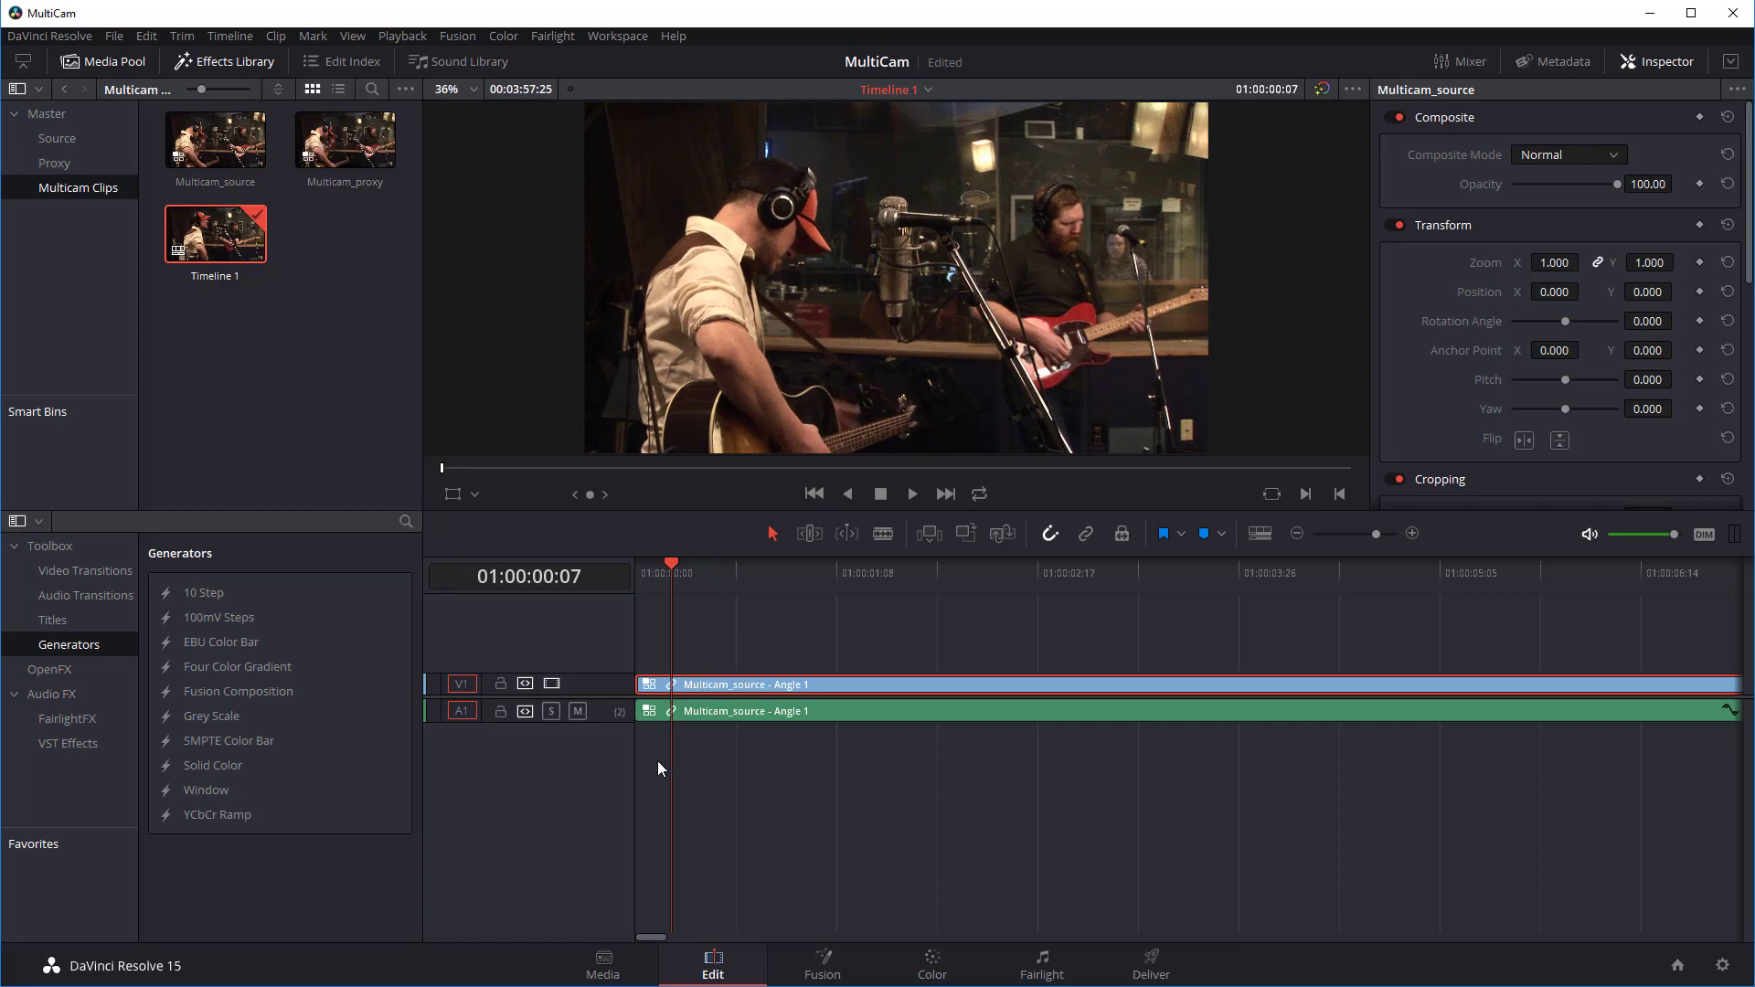
pyautogui.click(682, 764)
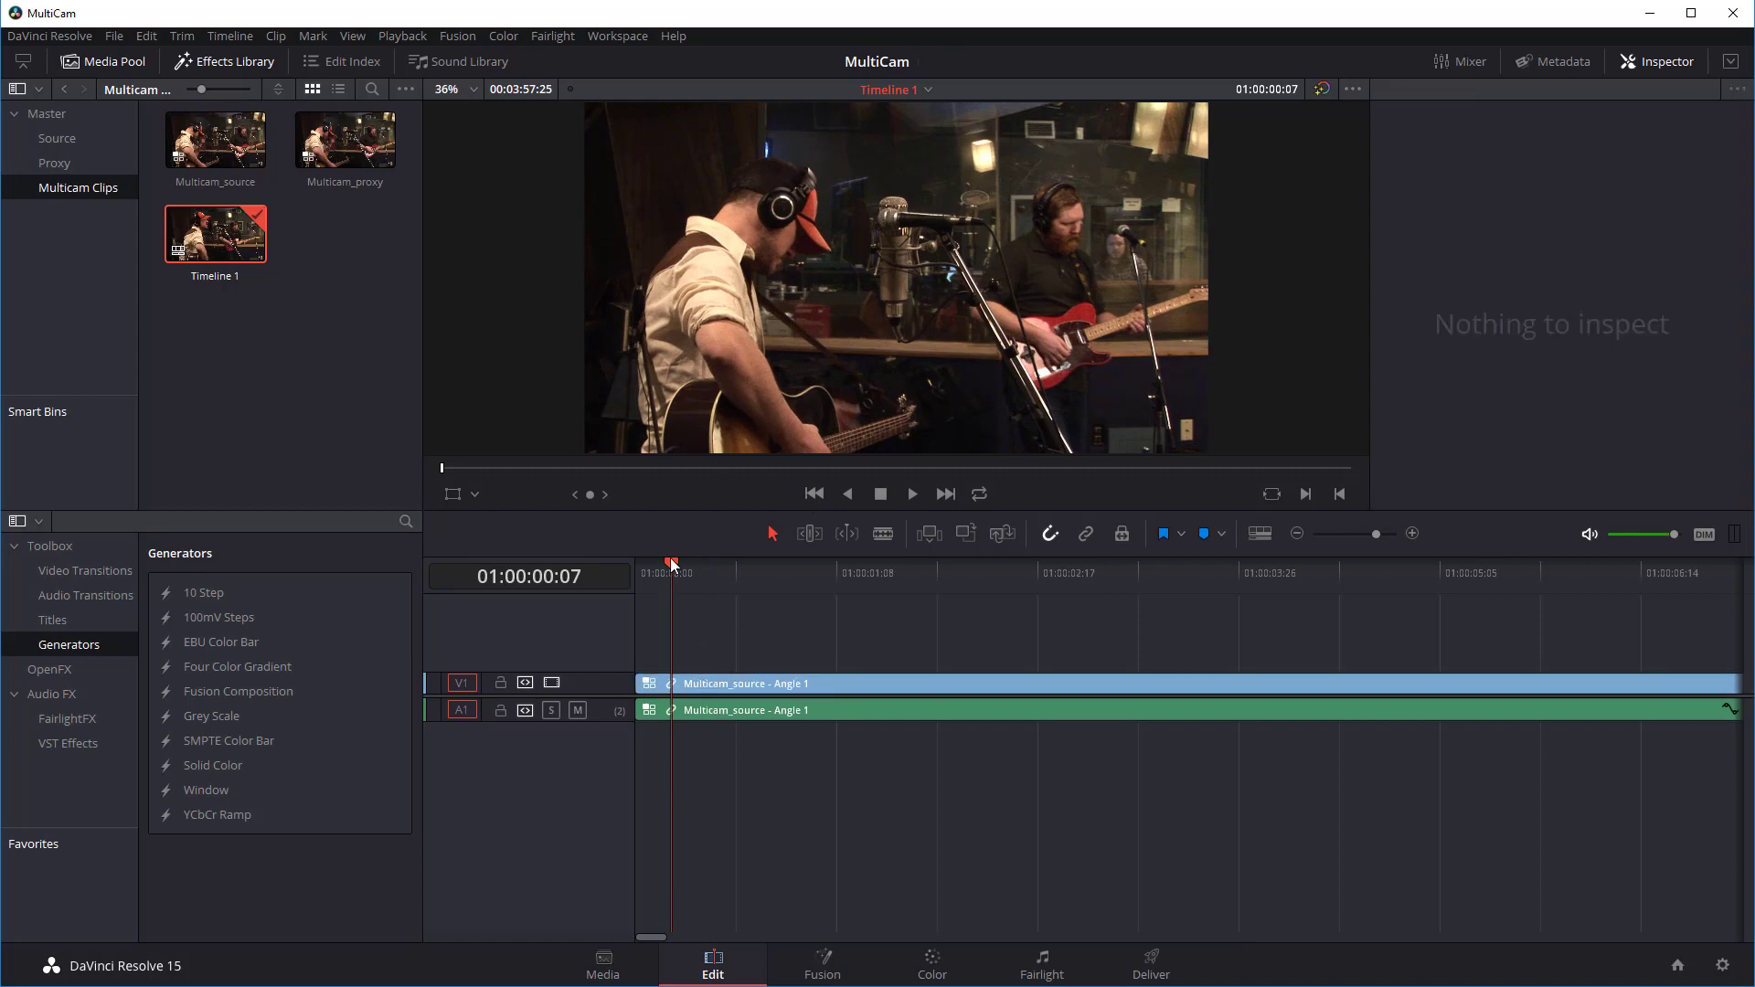
pyautogui.moveTo(671, 563); pyautogui.dragTo(695, 568)
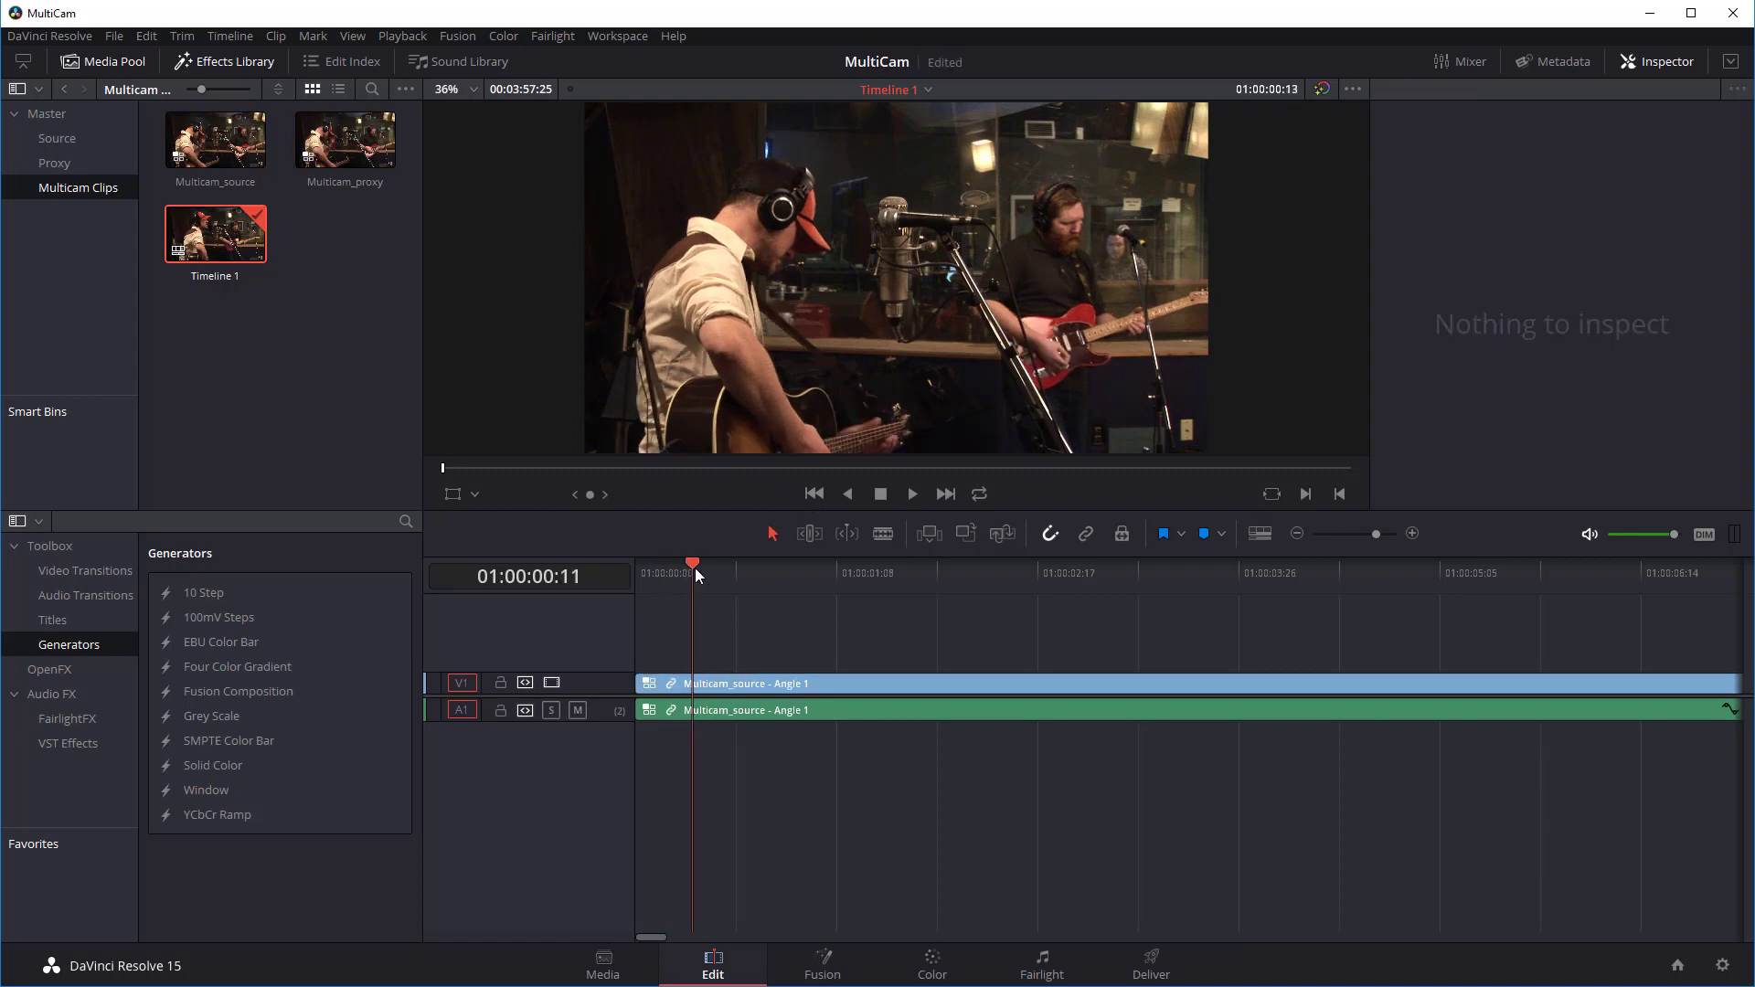
pyautogui.click(476, 494)
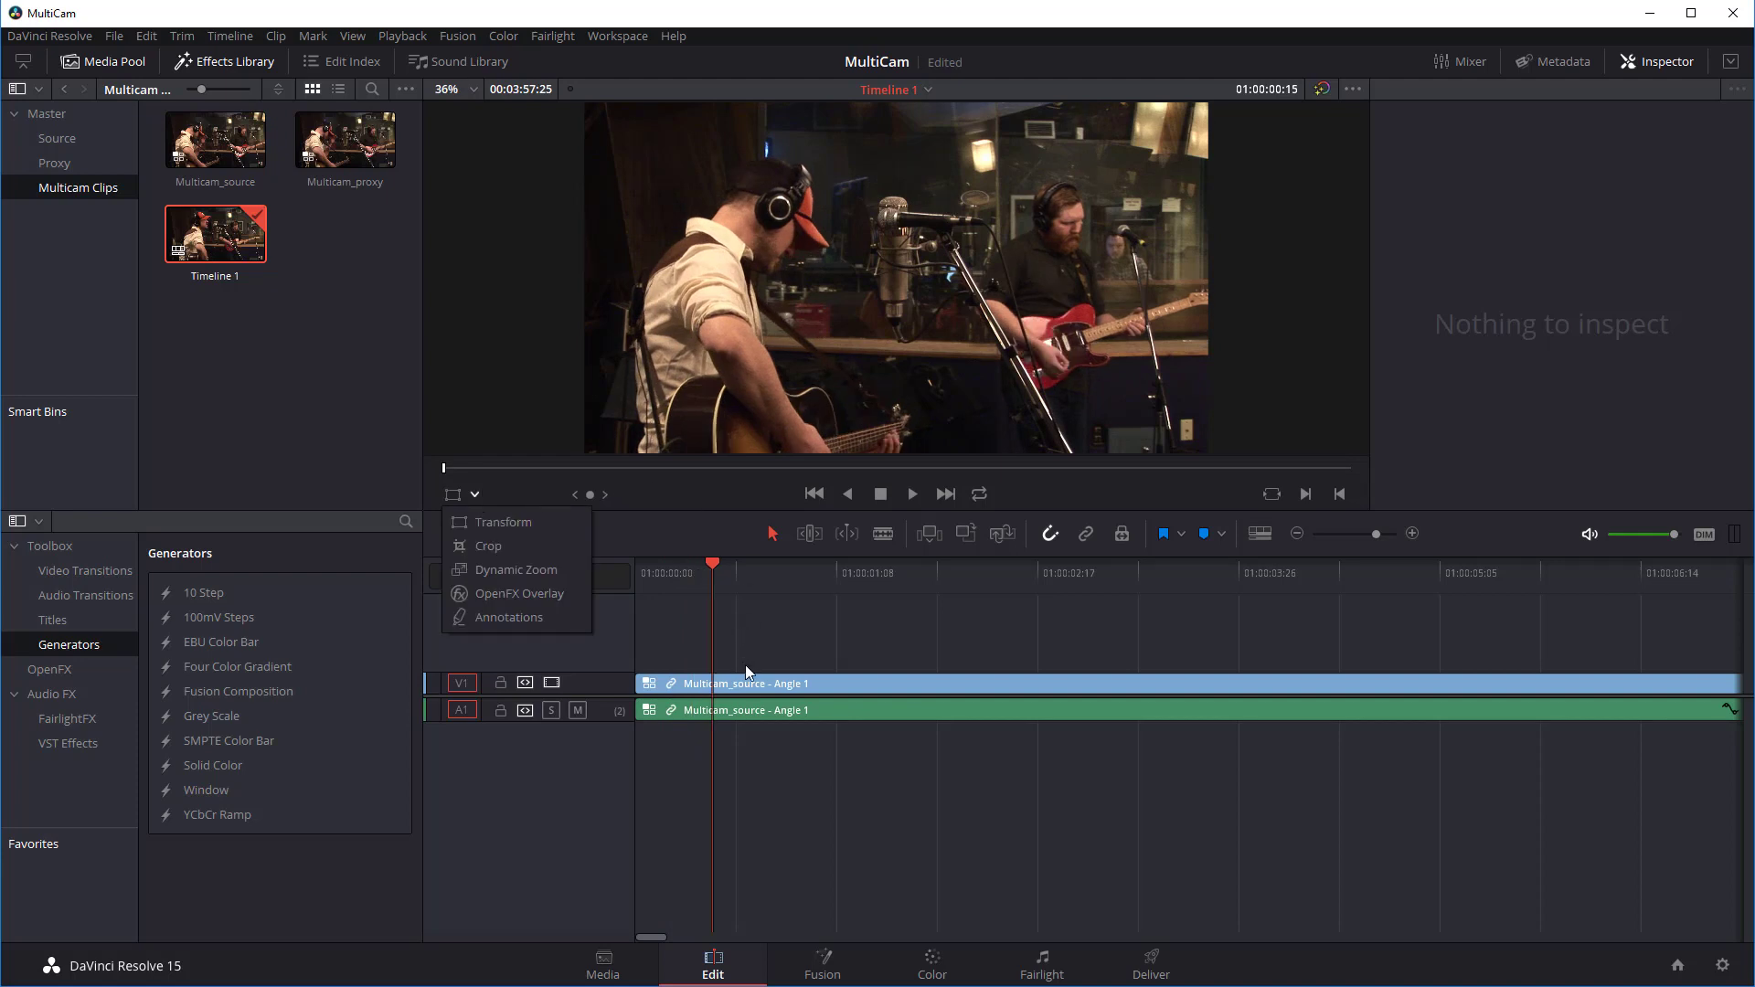
# - Hide the clip inspector to bring back the source viewer, and switch that viewer to Multicam mode
pyautogui.click(738, 688)
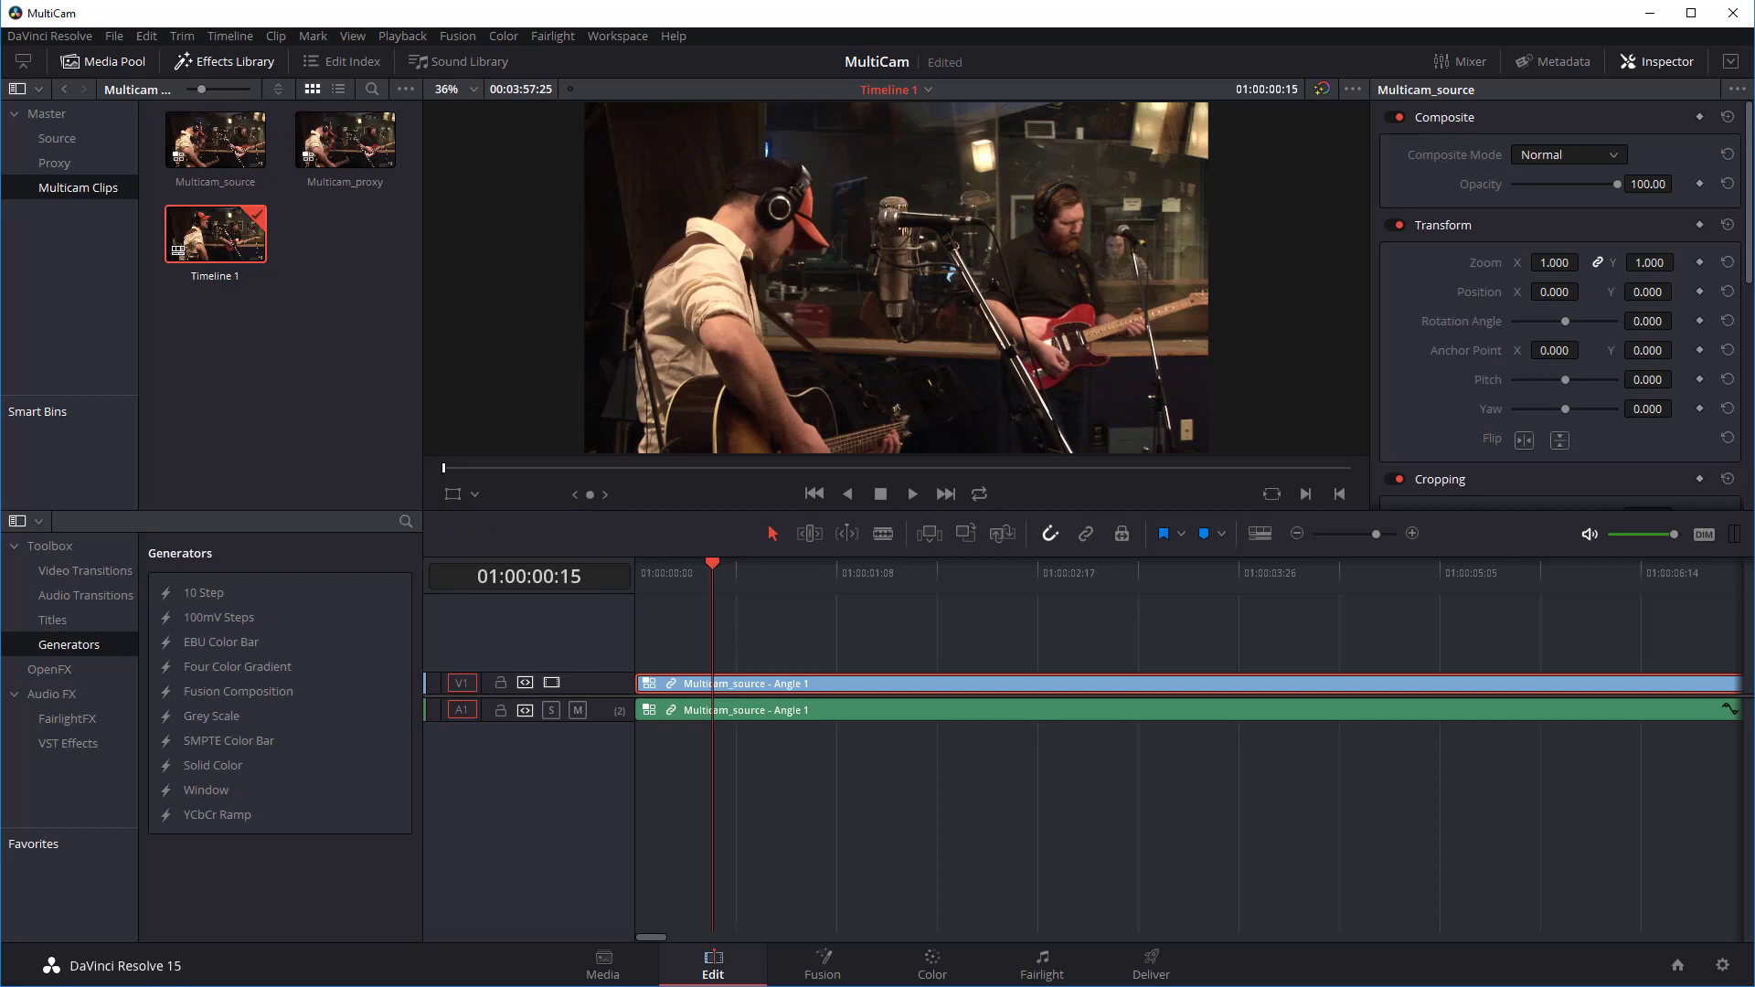
pyautogui.click(1654, 62)
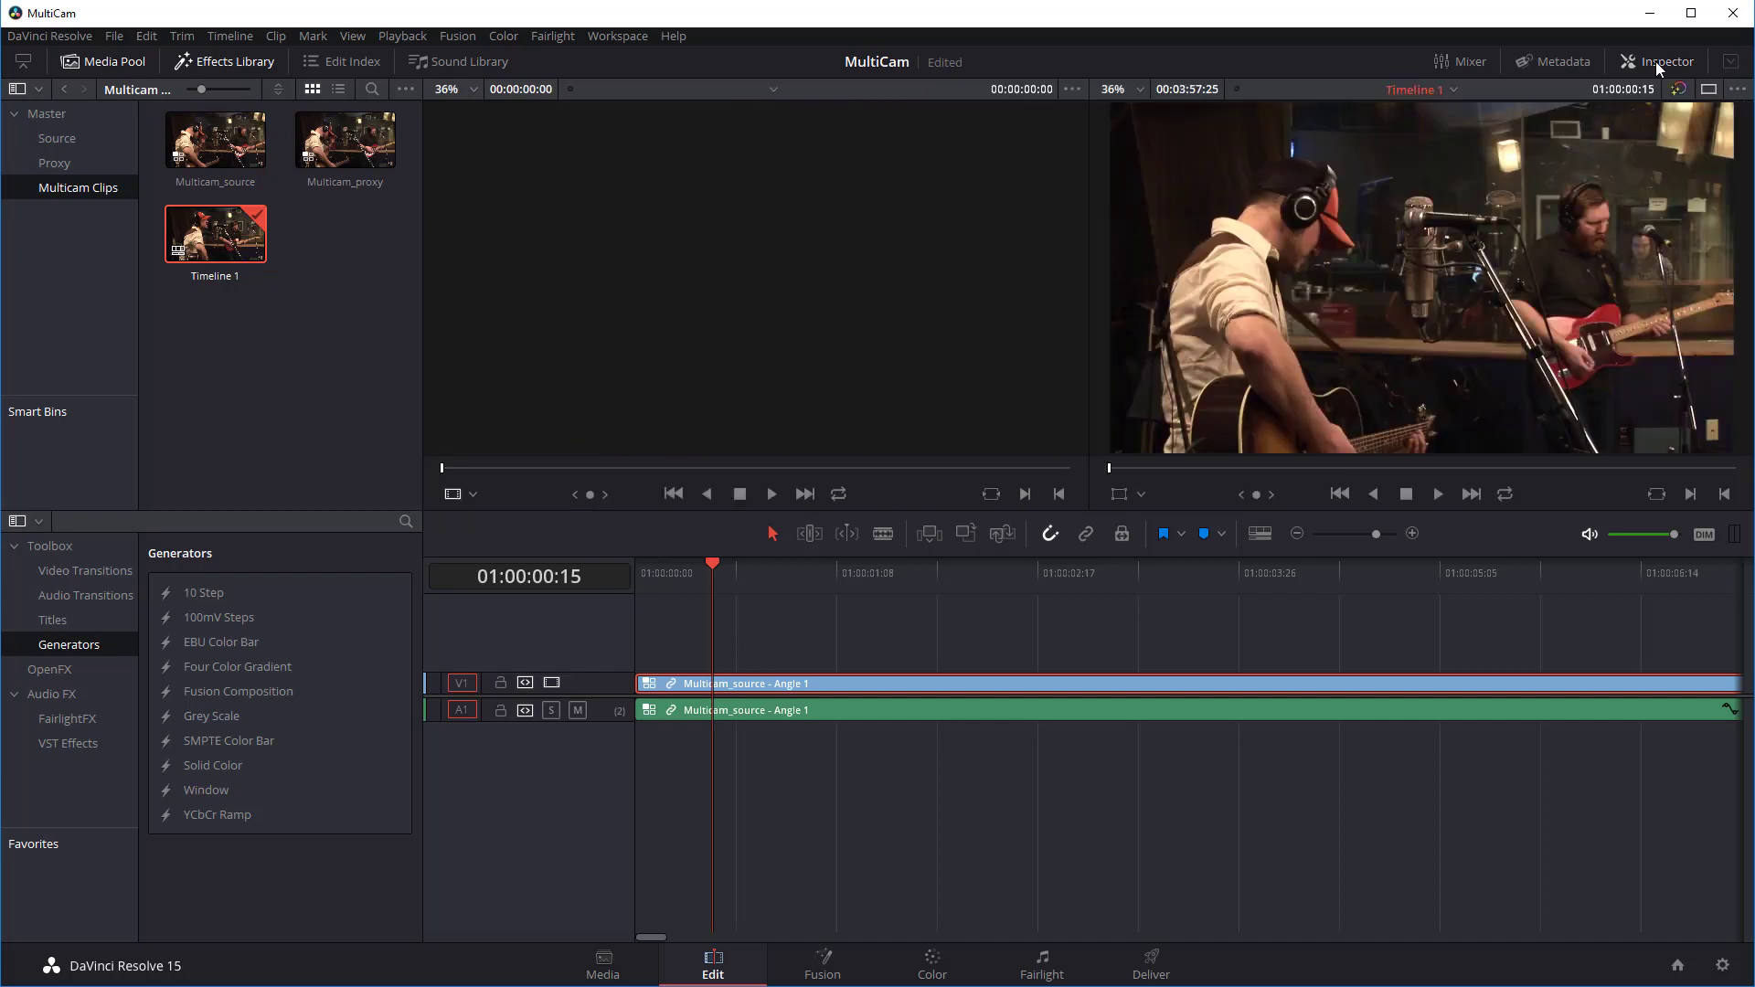
pyautogui.click(666, 384)
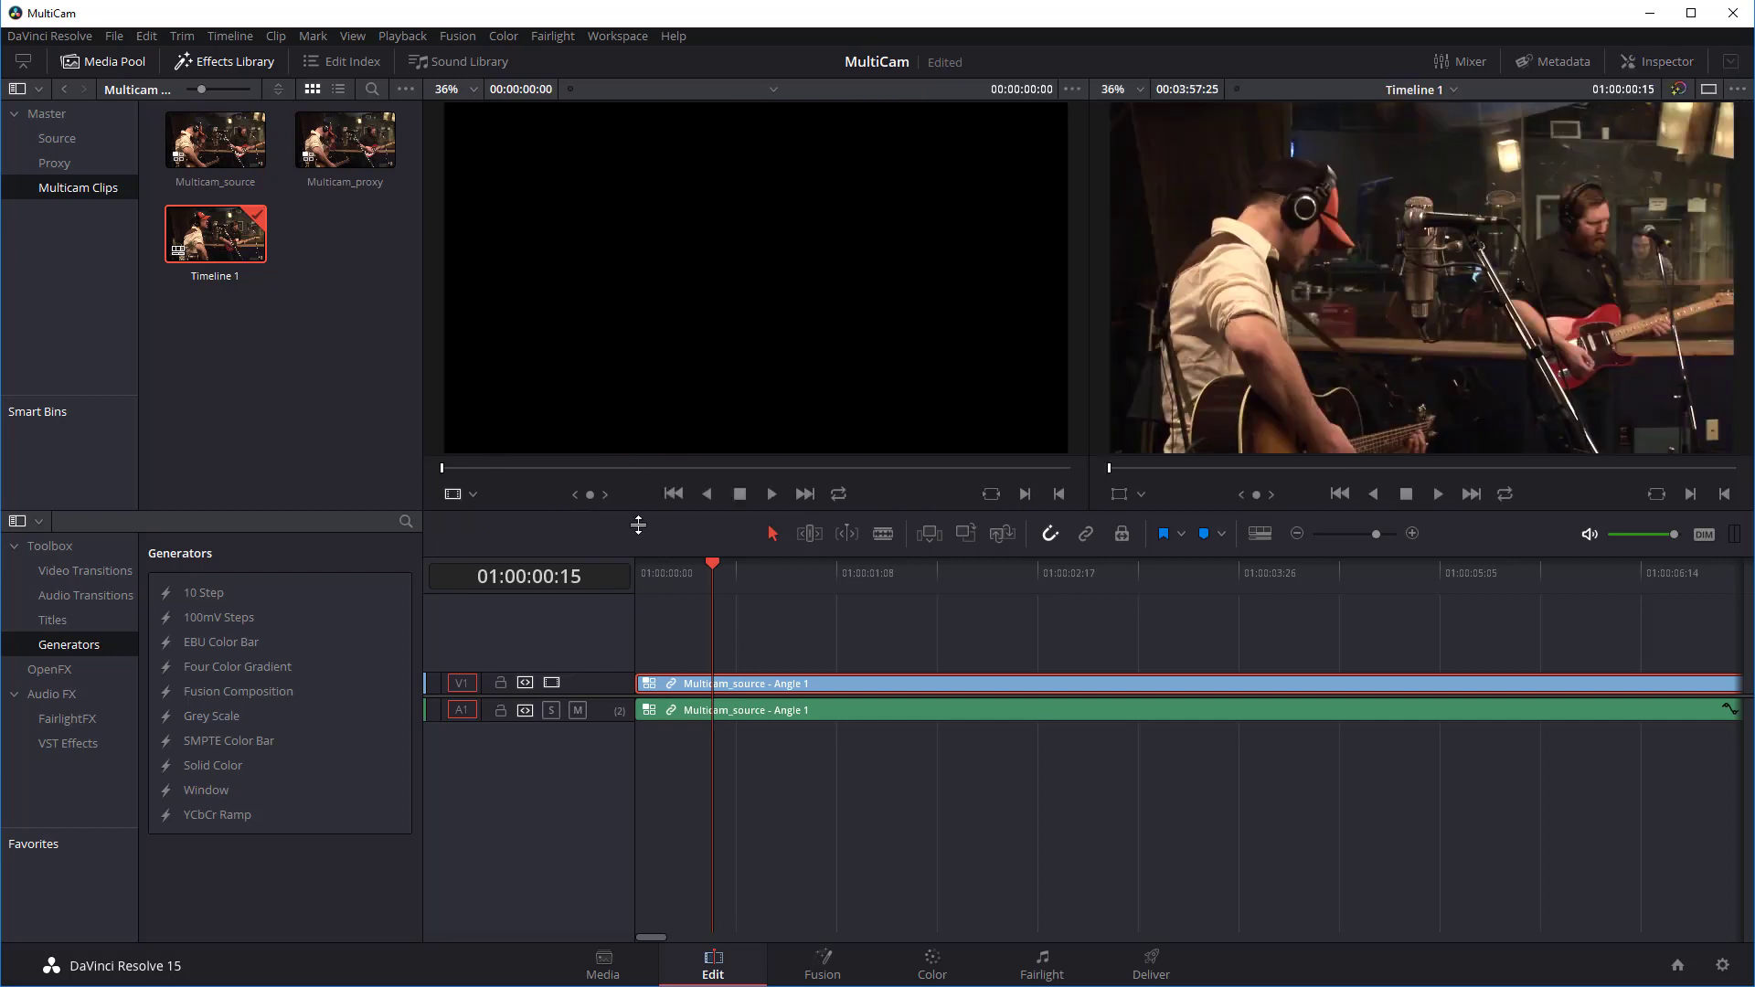
pyautogui.click(457, 496)
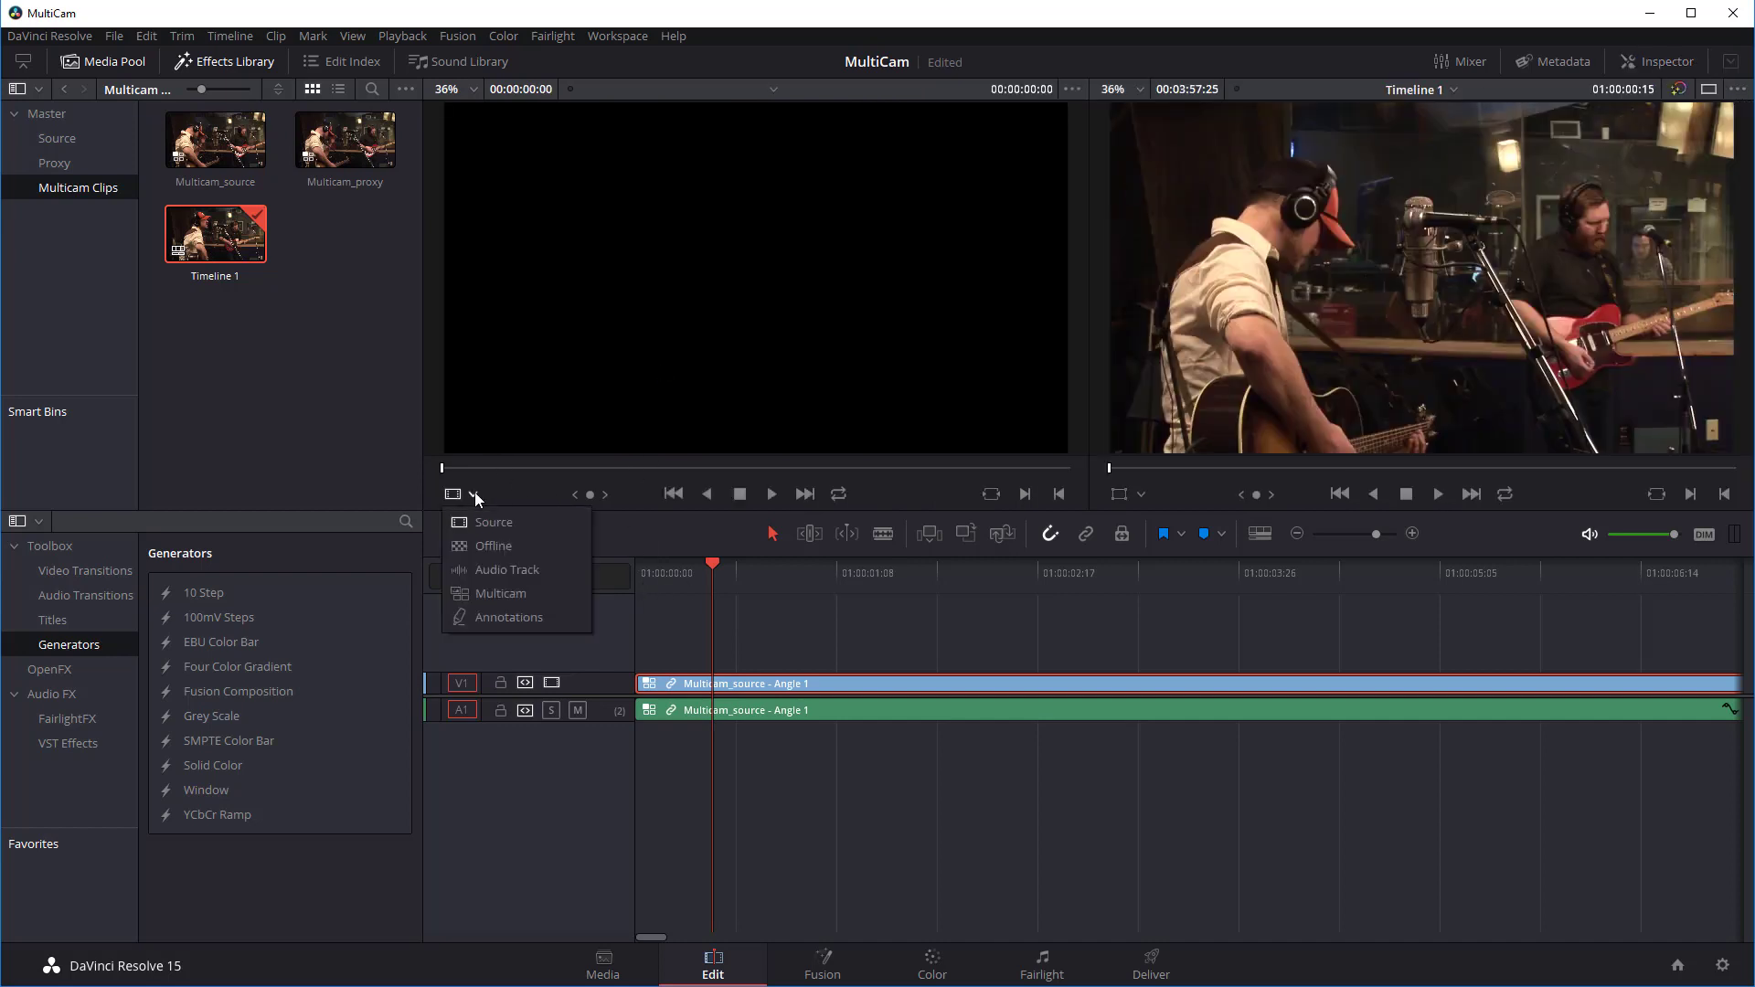
pyautogui.click(500, 590)
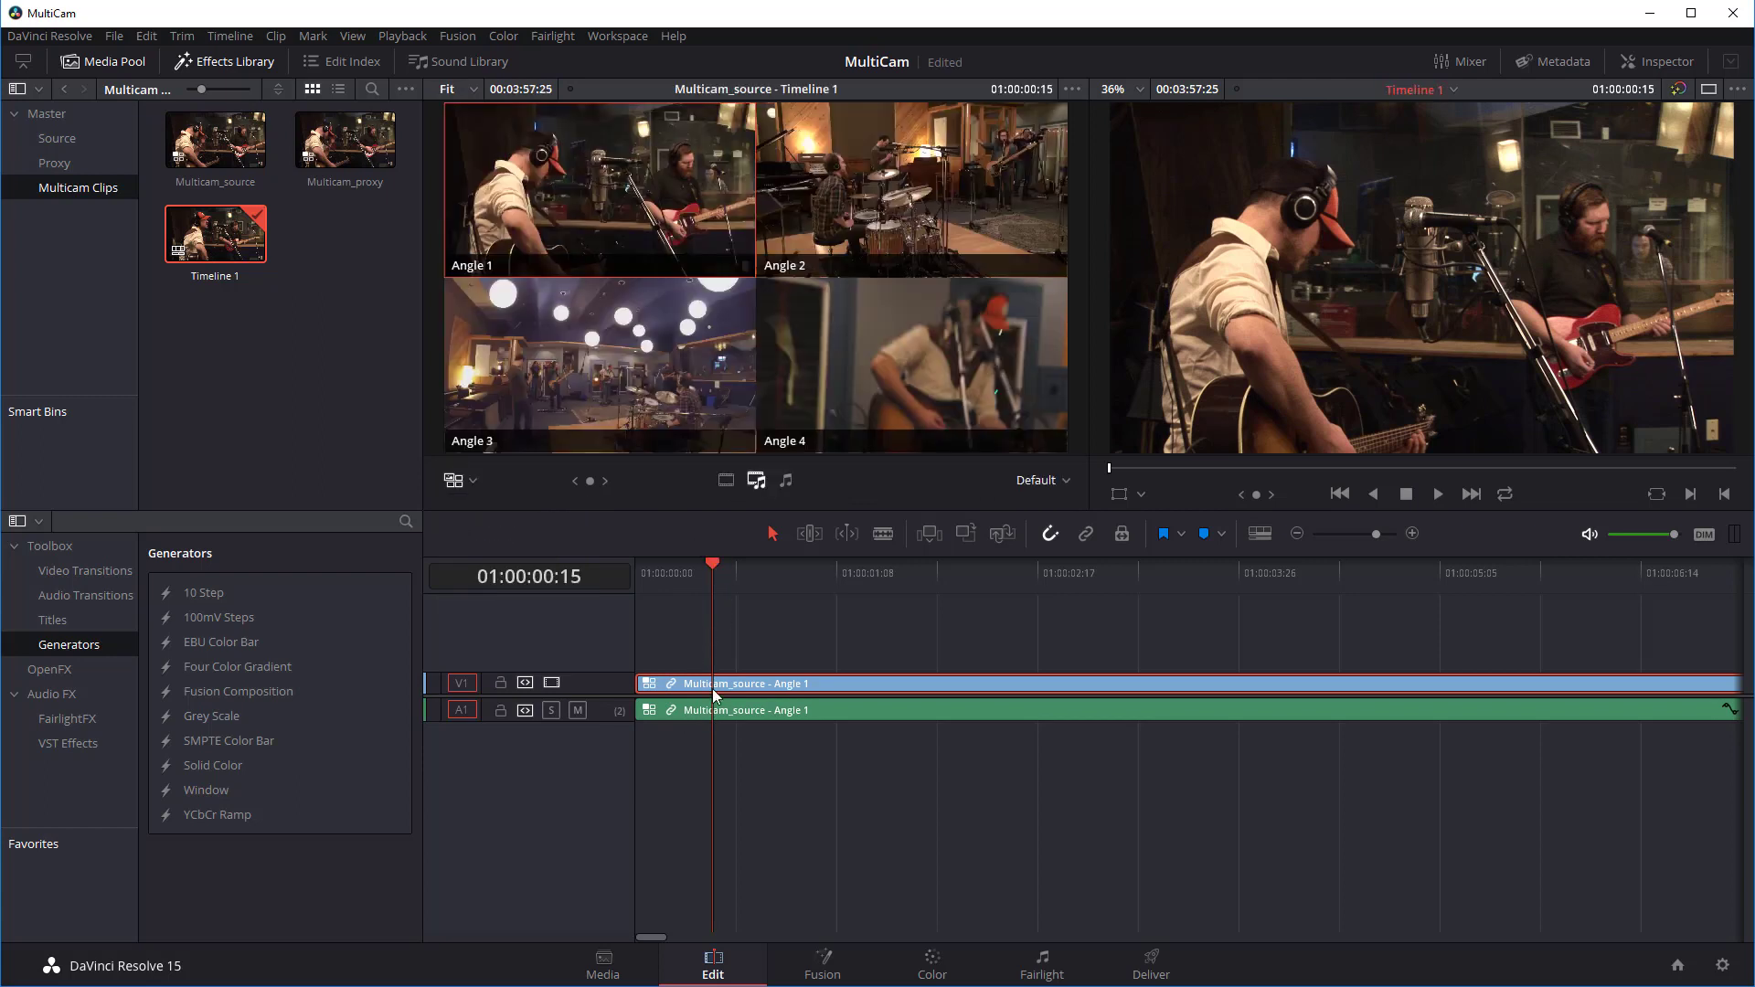
# - Scrub through the opening of Timeline 1 to check the four camera angles against the timeline picture
pyautogui.moveTo(712, 564); pyautogui.dragTo(684, 570)
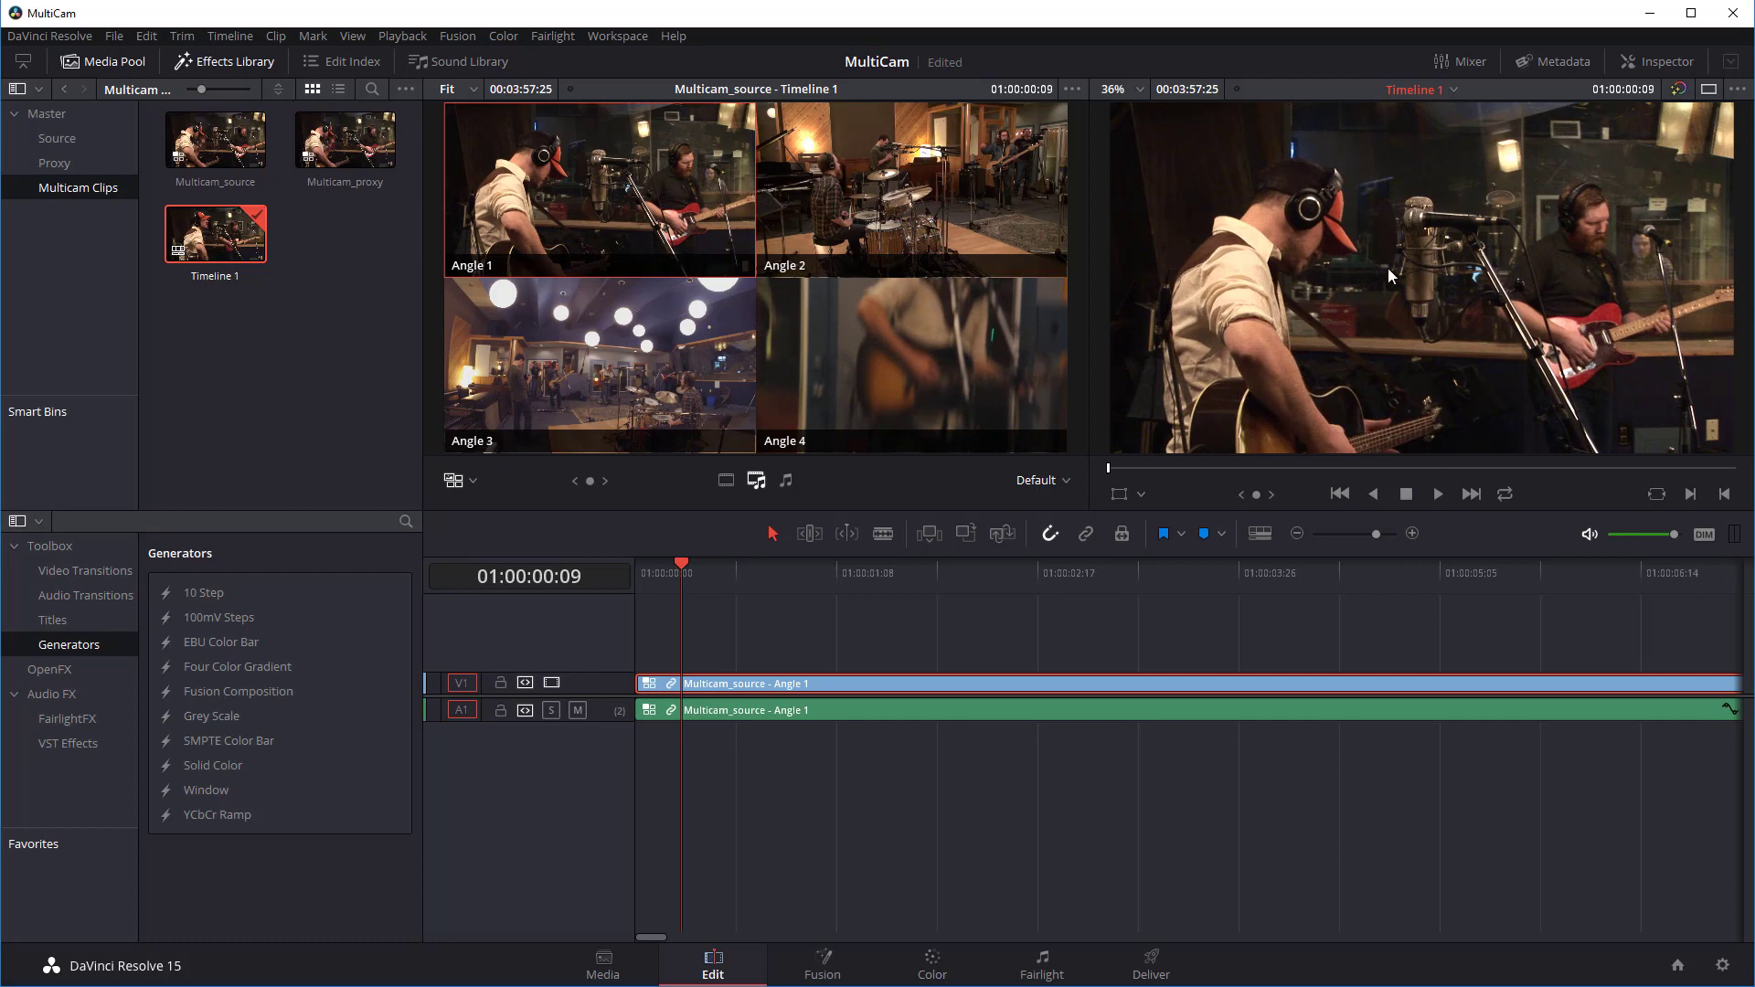
pyautogui.moveTo(685, 567)
pyautogui.mouseDown()
pyautogui.moveTo(853, 584)
pyautogui.moveTo(671, 598)
pyautogui.moveTo(1225, 607)
pyautogui.moveTo(1281, 592)
pyautogui.moveTo(681, 596)
pyautogui.mouseUp()
pyautogui.moveTo(923, 617); pyautogui.dragTo(694, 606)
pyautogui.click(755, 610)
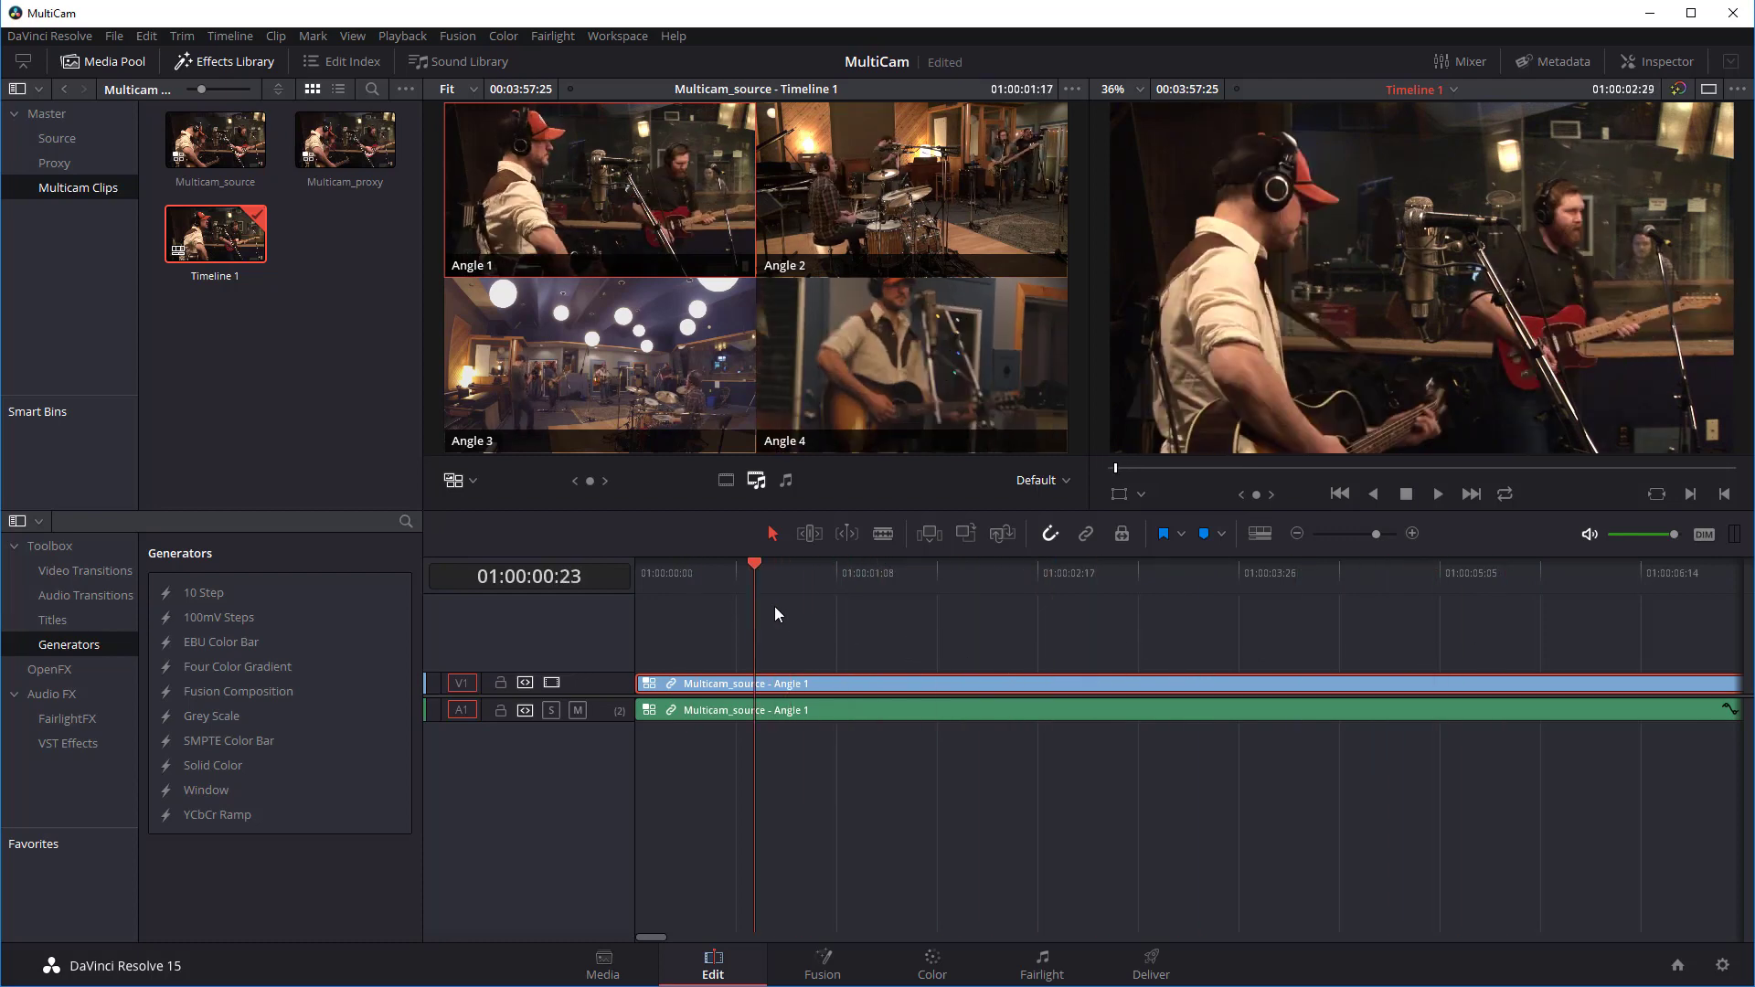
# - Try to reconform Timeline 1 from only the Proxy bin, matching by source timecode and loose file name
pyautogui.rightClick(216, 227)
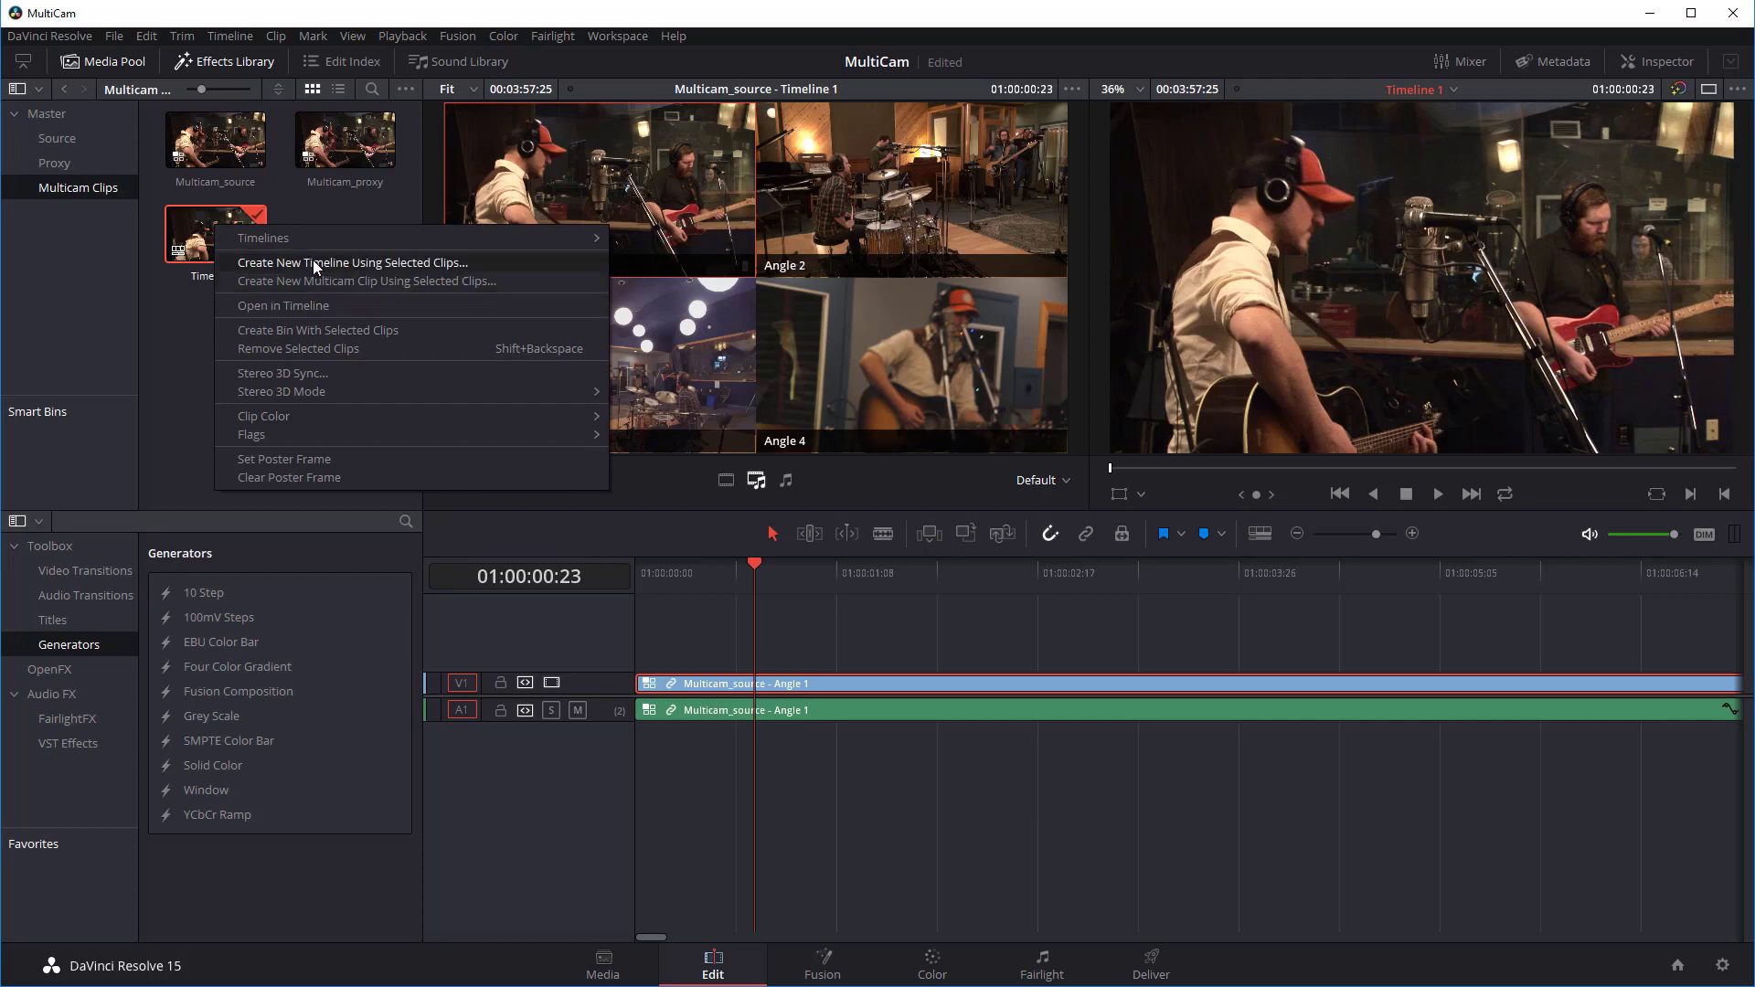
pyautogui.moveTo(282, 238)
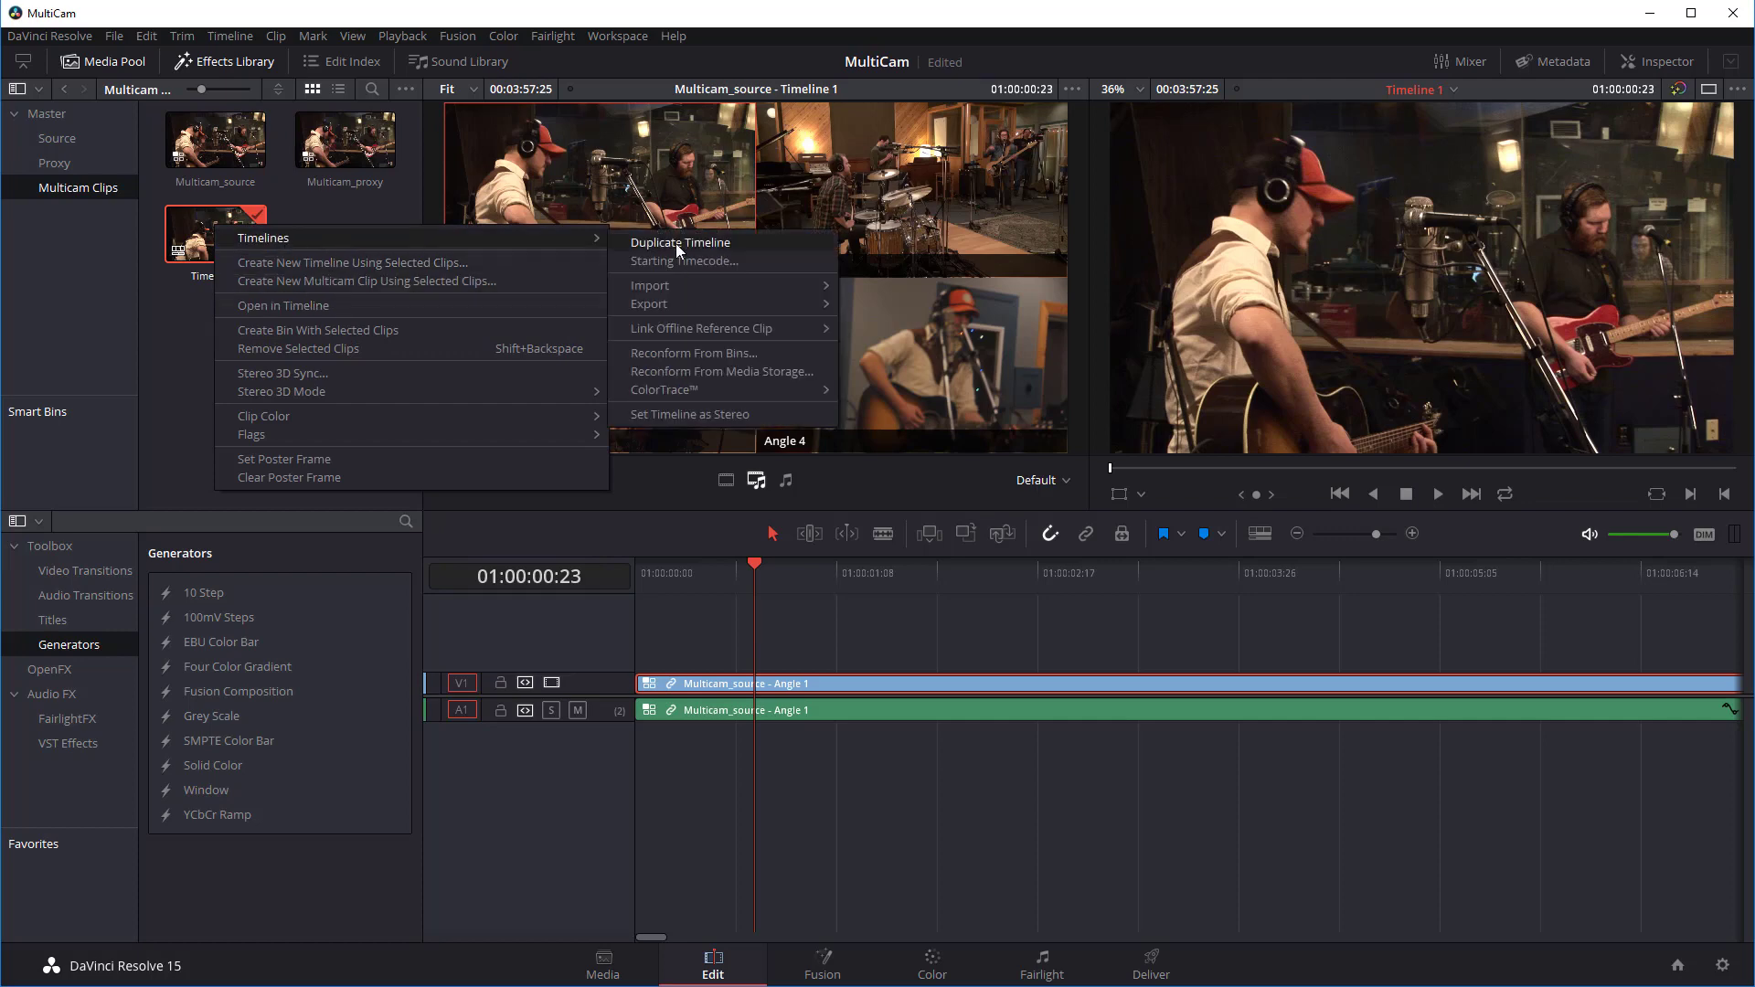
pyautogui.click(689, 357)
pyautogui.click(448, 441)
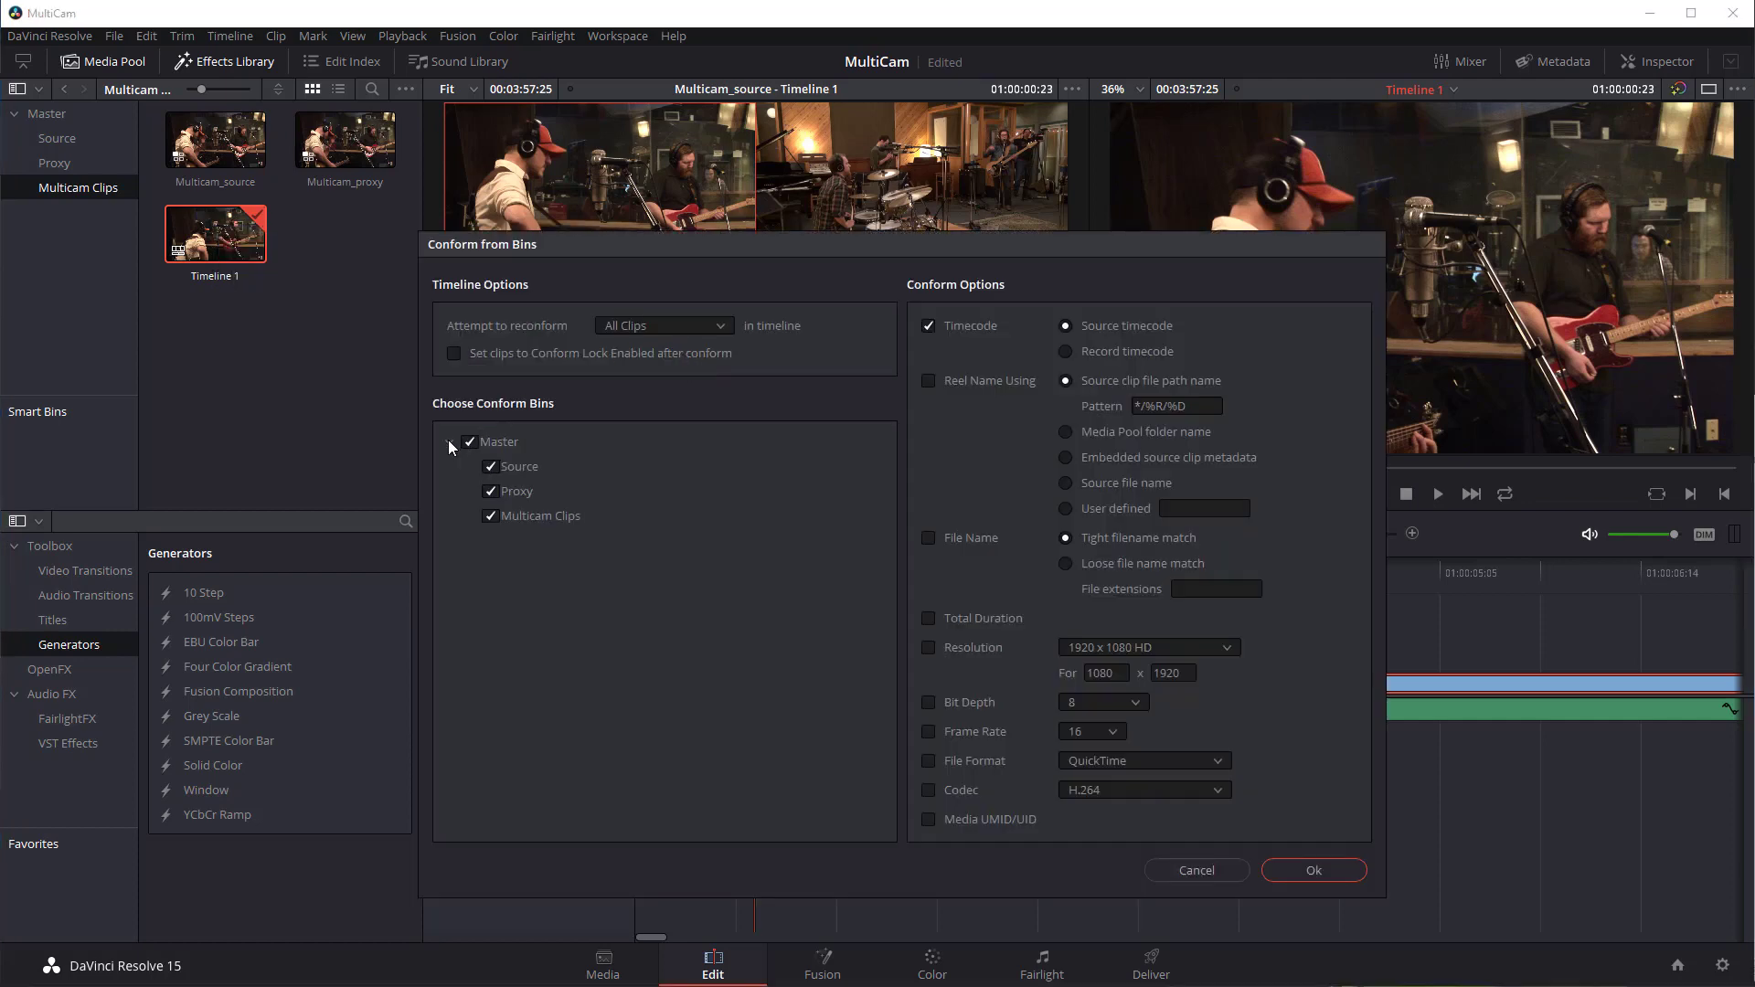
pyautogui.click(469, 442)
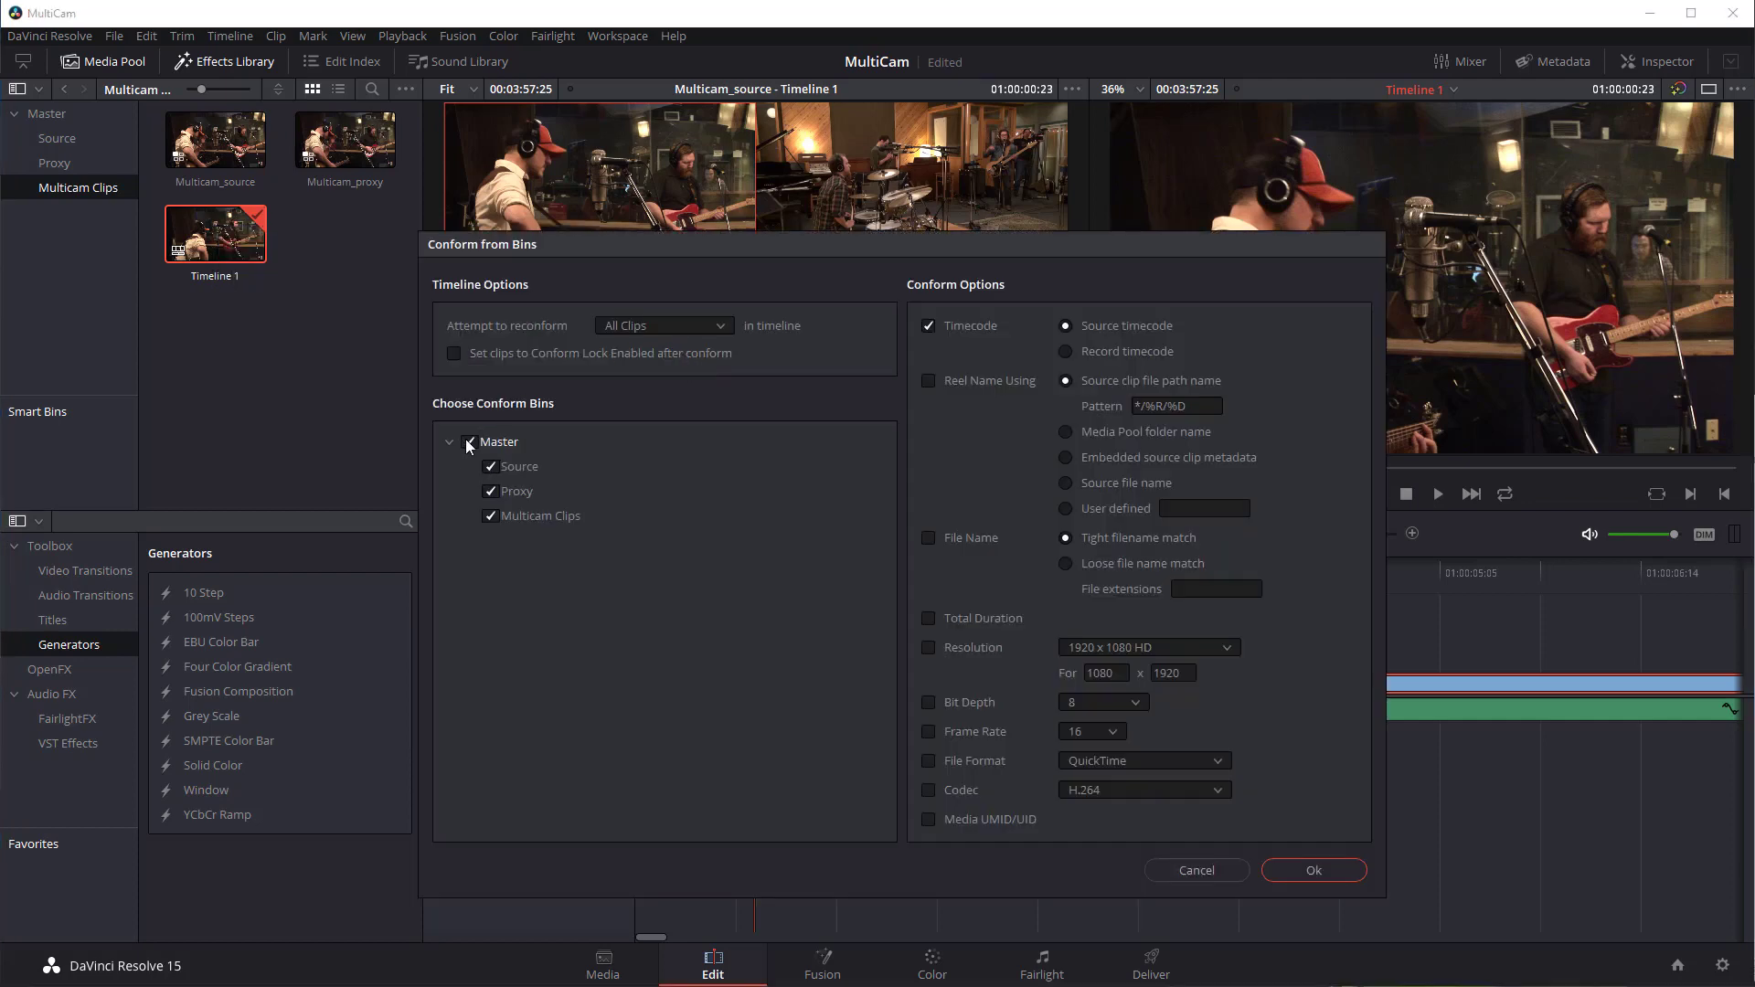
pyautogui.click(518, 493)
pyautogui.click(487, 491)
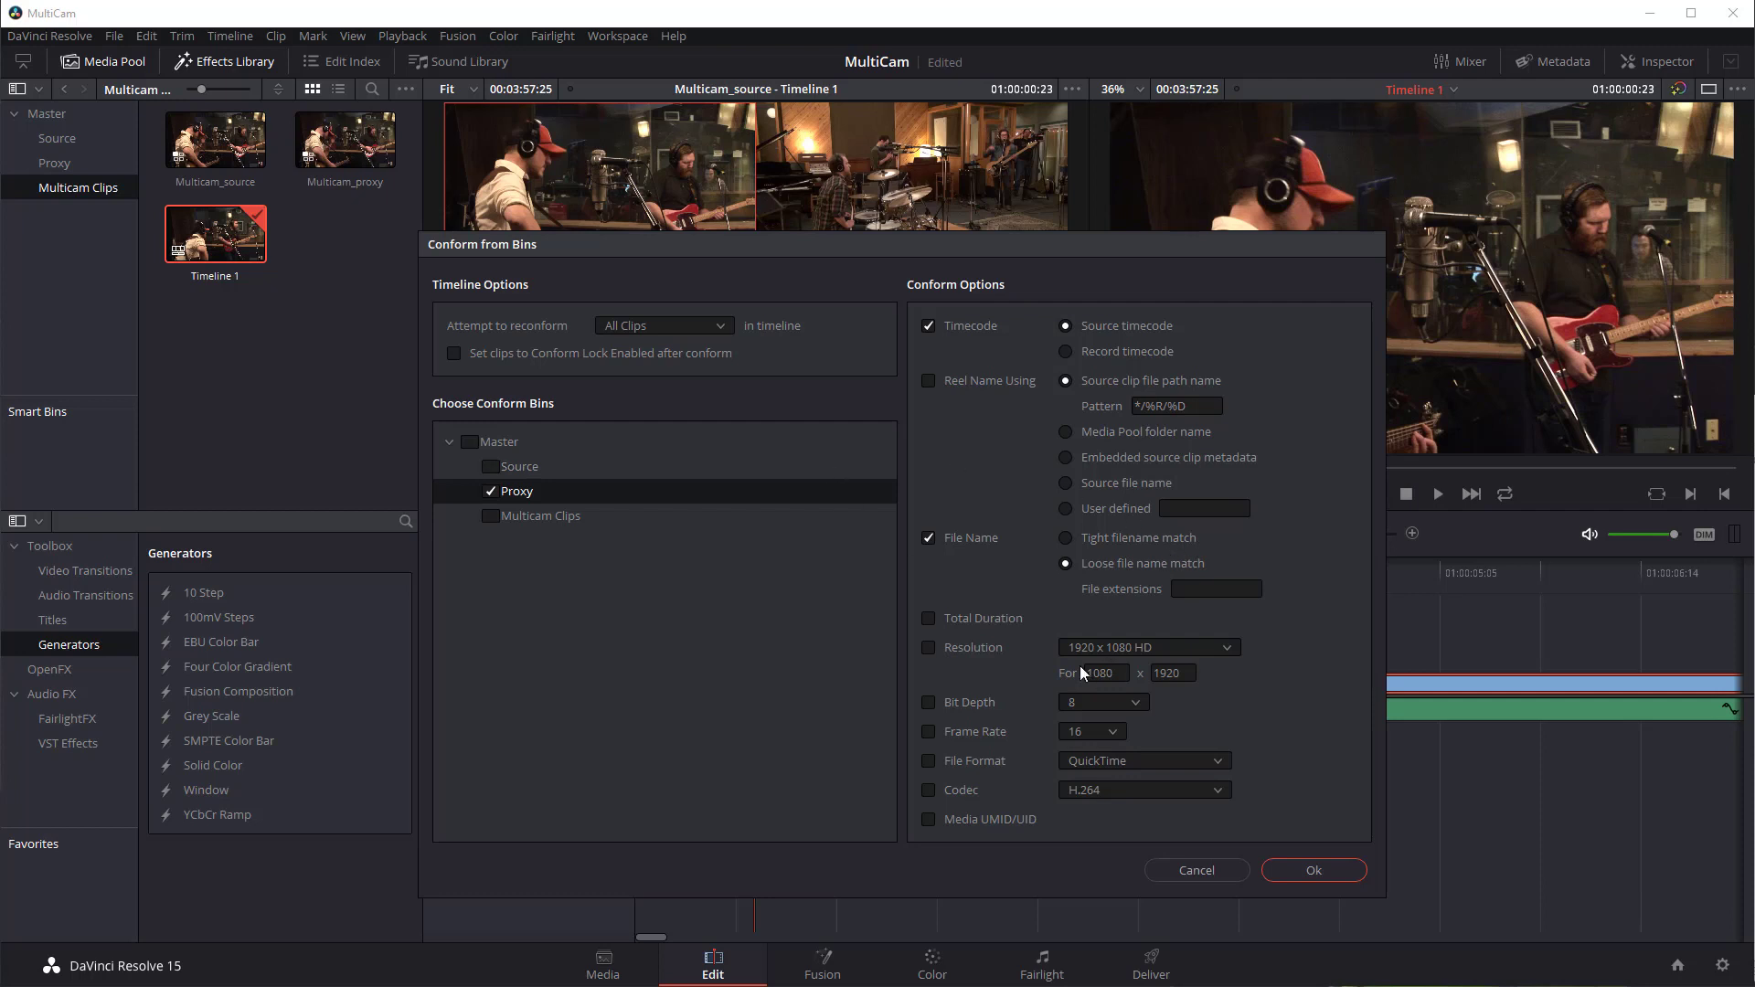
pyautogui.click(1325, 871)
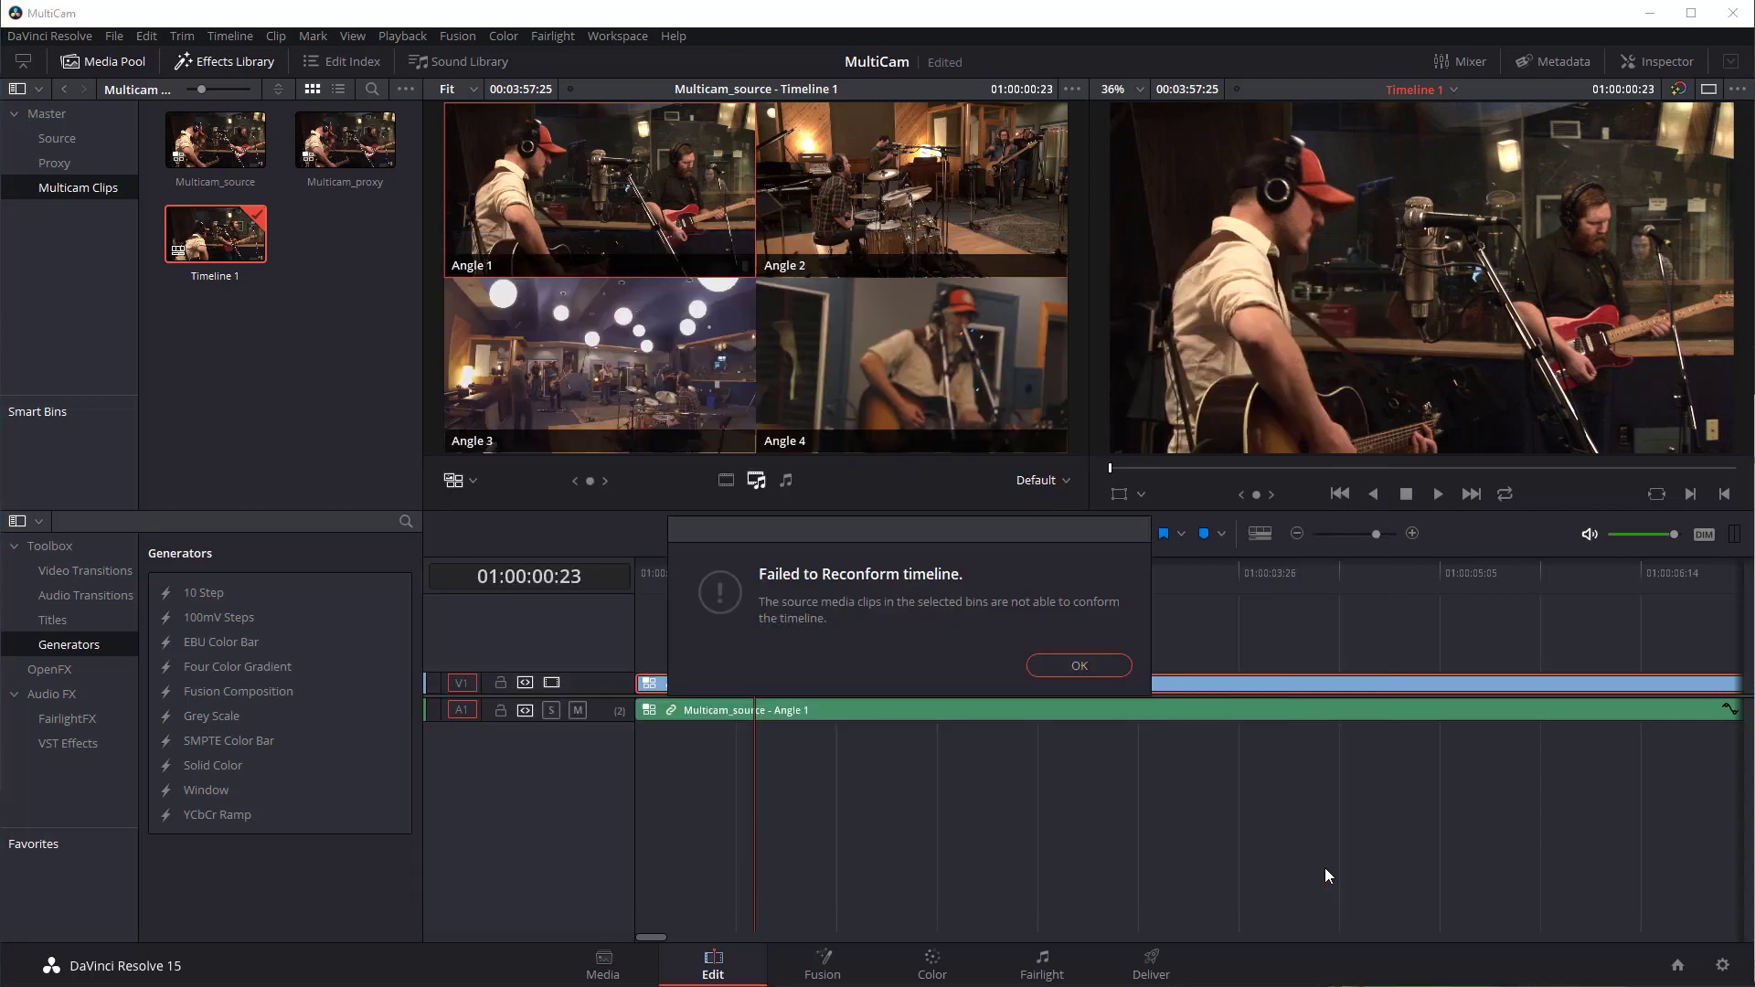
pyautogui.click(1079, 668)
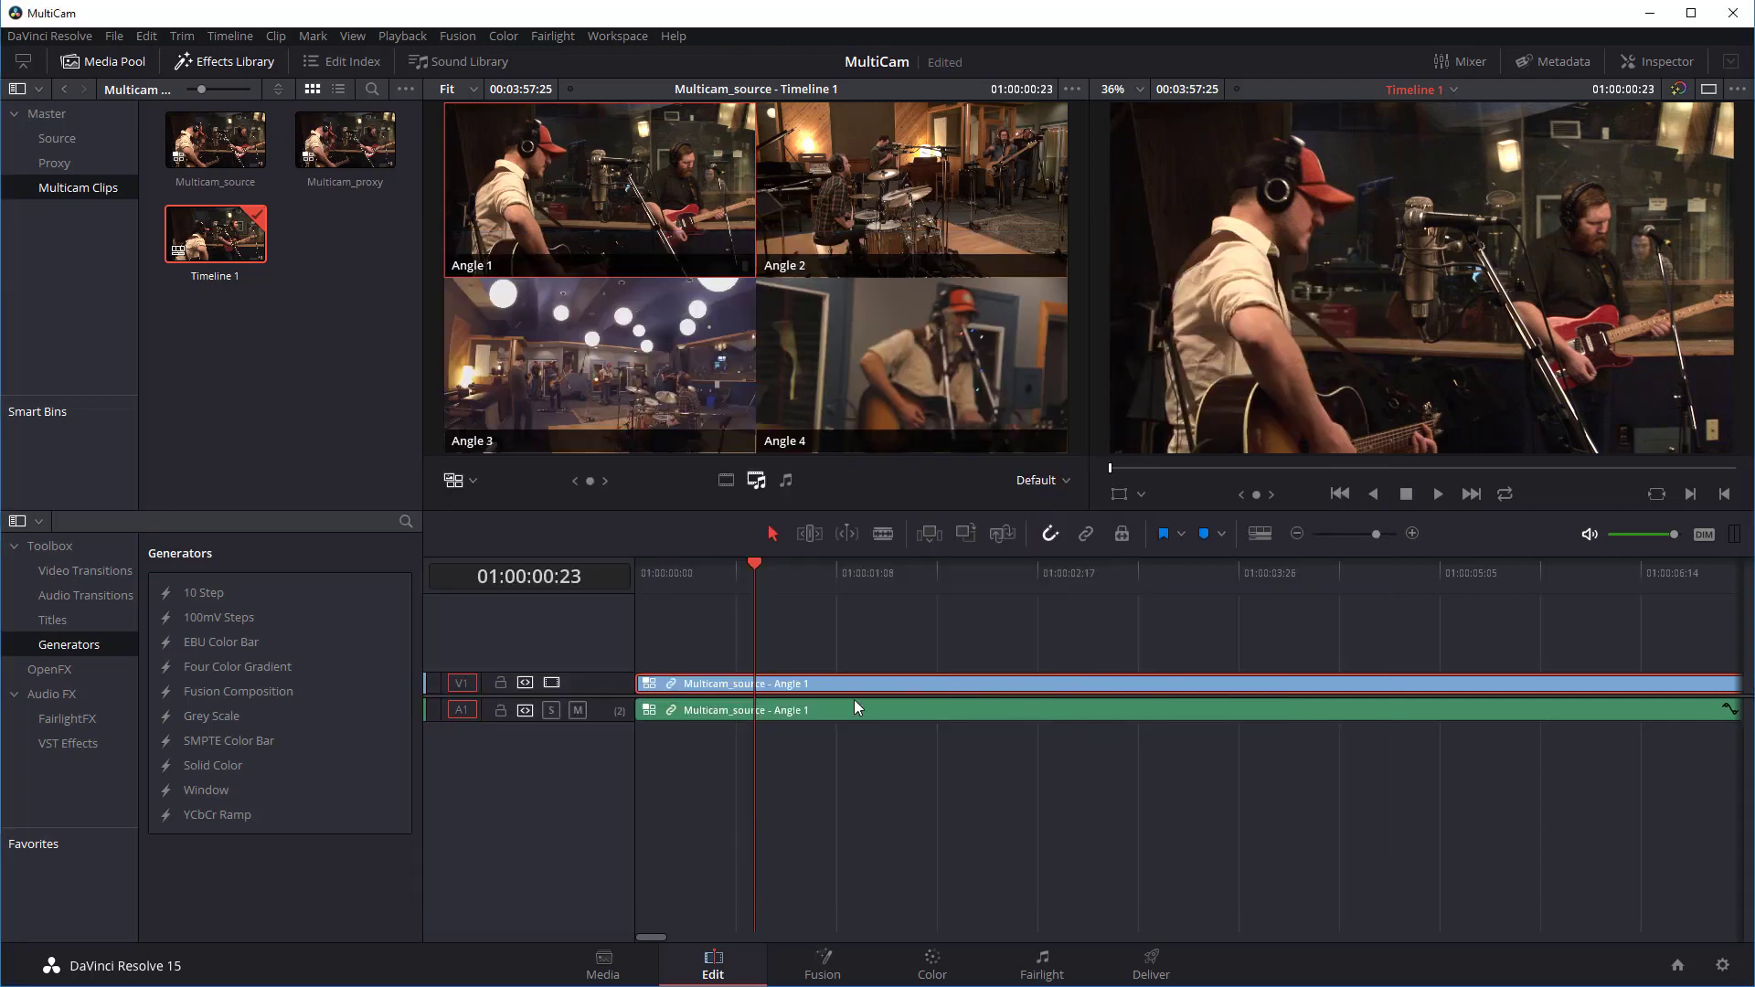
# - Open the Multicam_source clip in its own timeline and reconform its clips from only the Proxy bin, using source timecode and loose file name match
pyautogui.rightClick(721, 685)
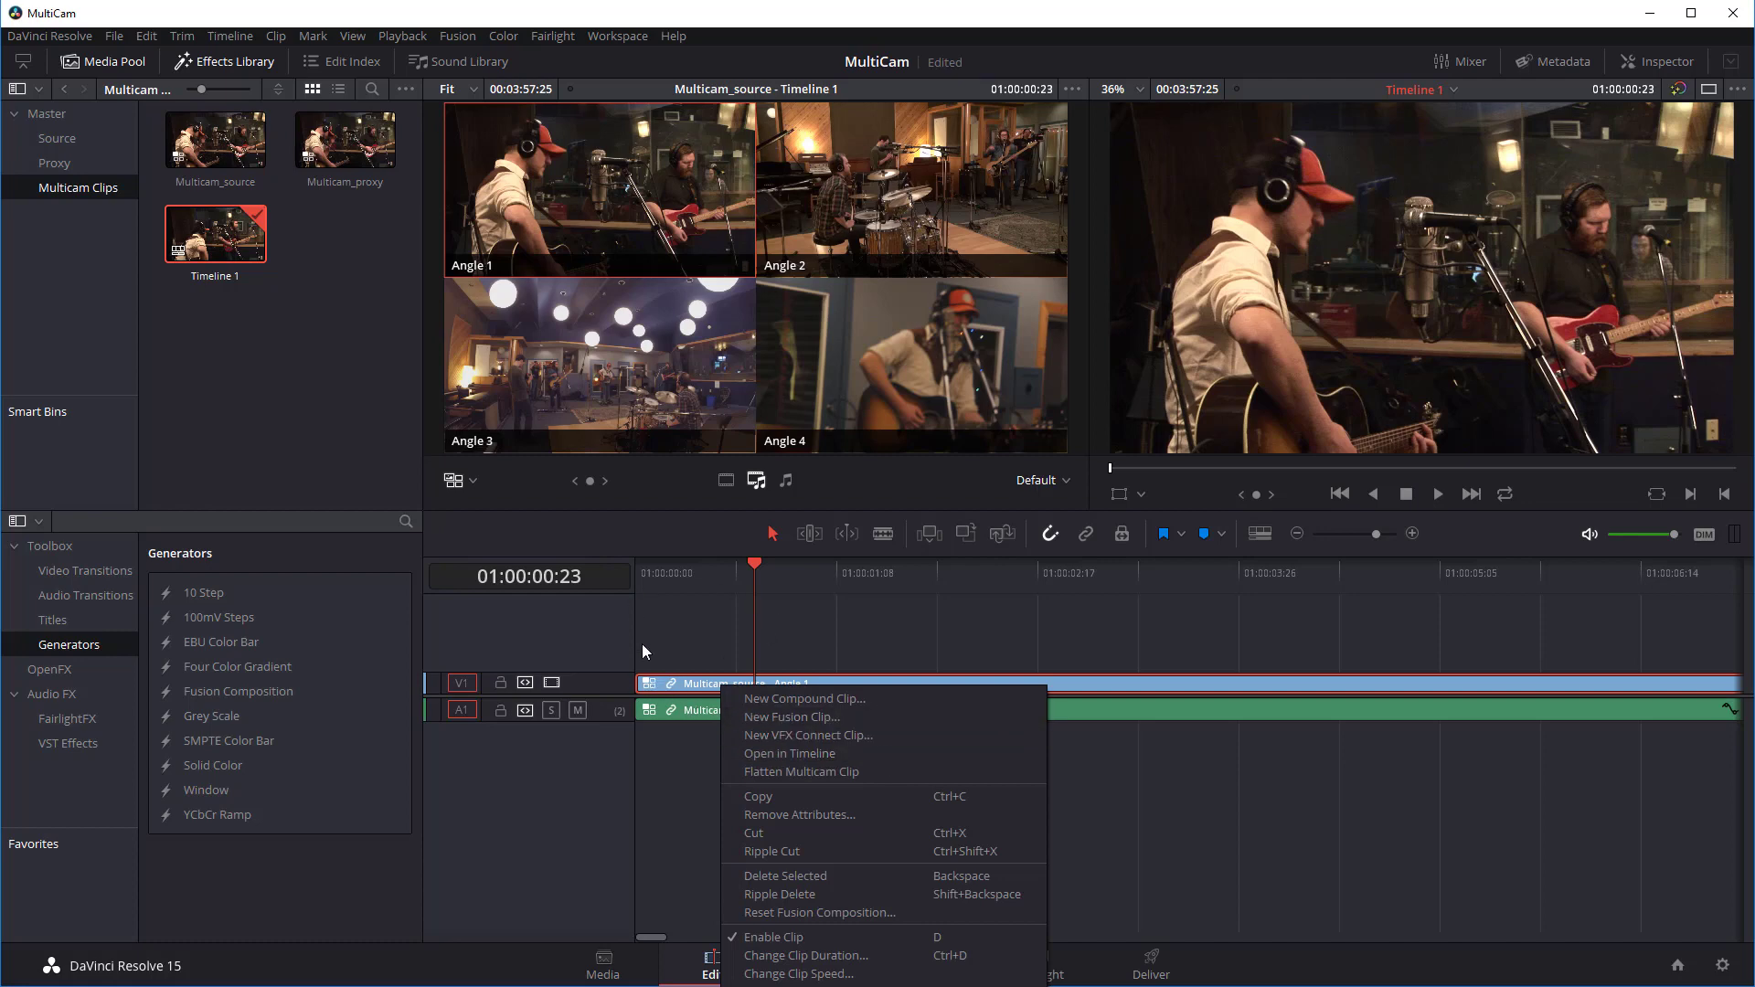
pyautogui.click(793, 754)
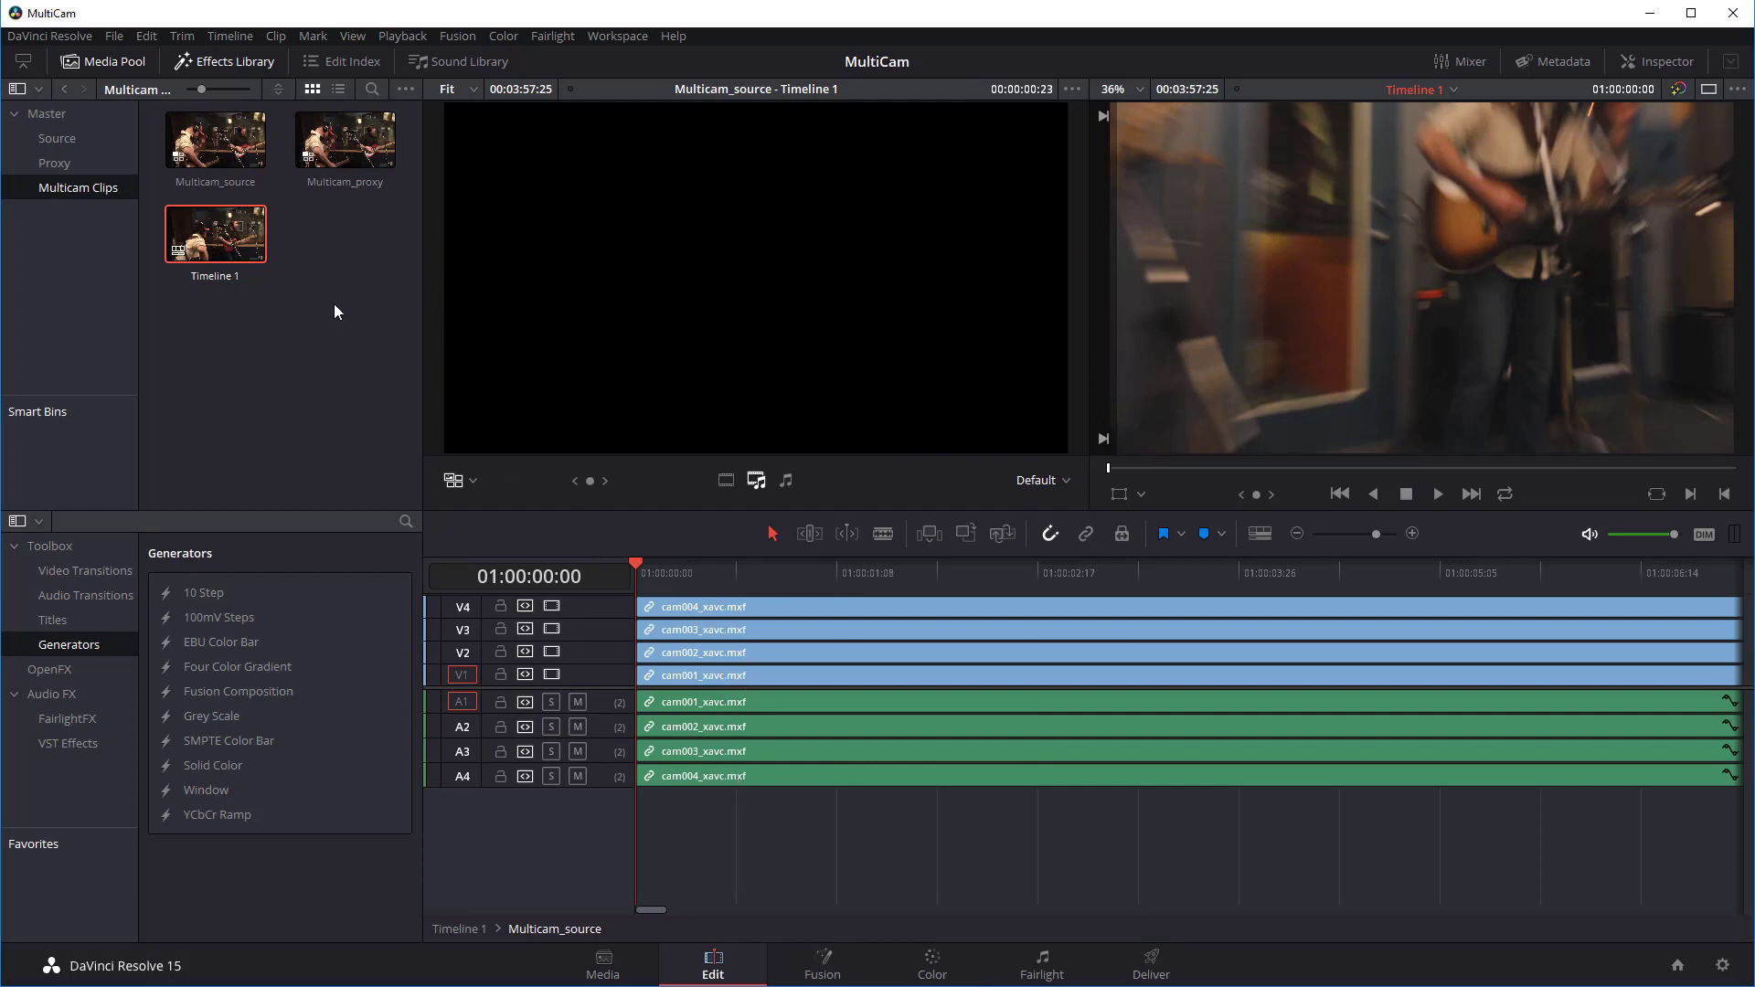
pyautogui.rightClick(204, 227)
pyautogui.moveTo(339, 245)
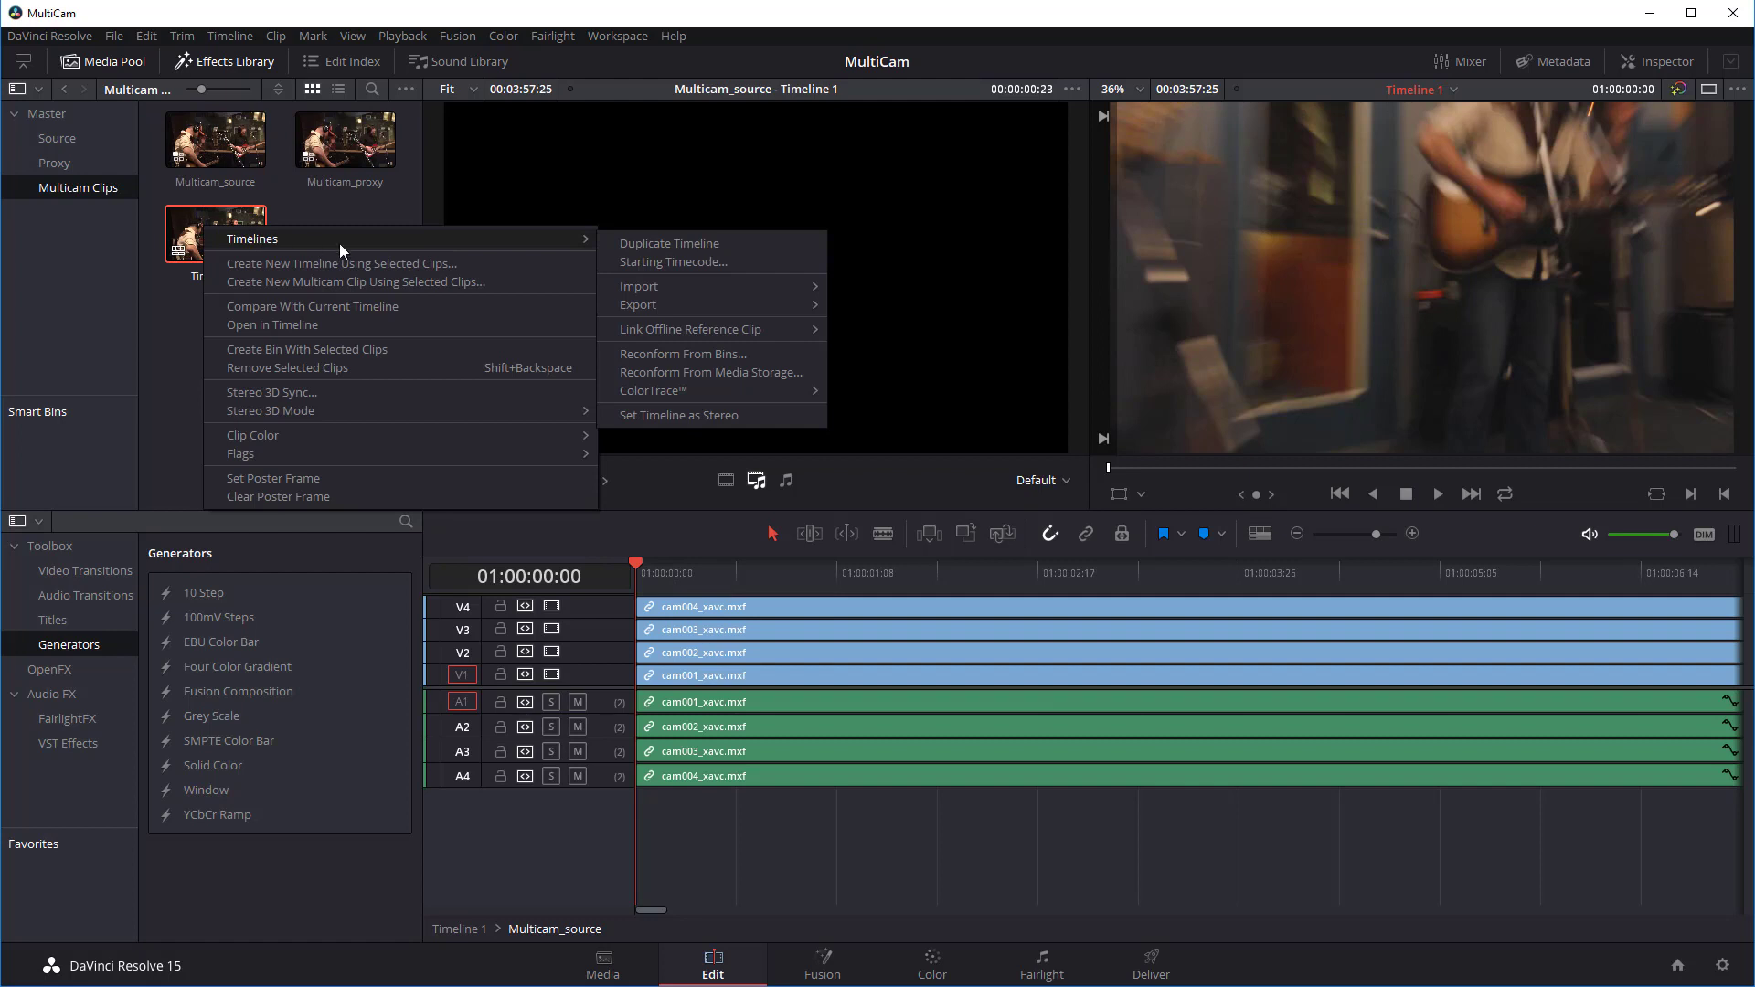
pyautogui.click(661, 354)
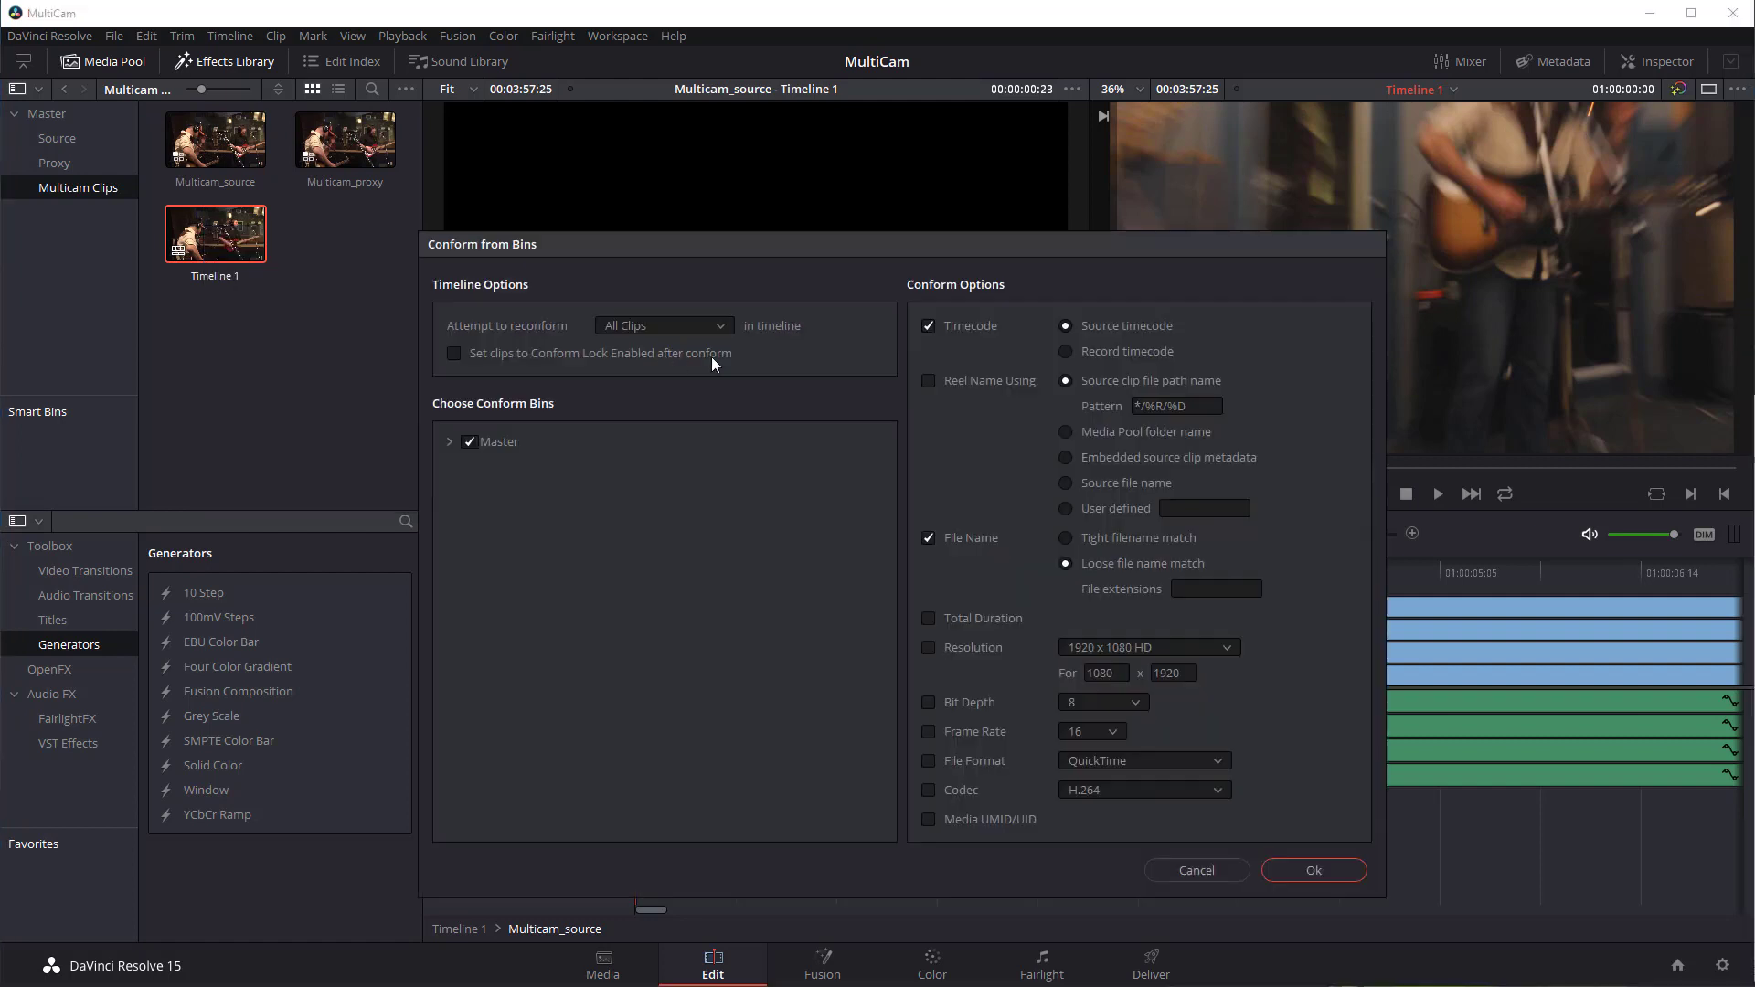
pyautogui.click(448, 441)
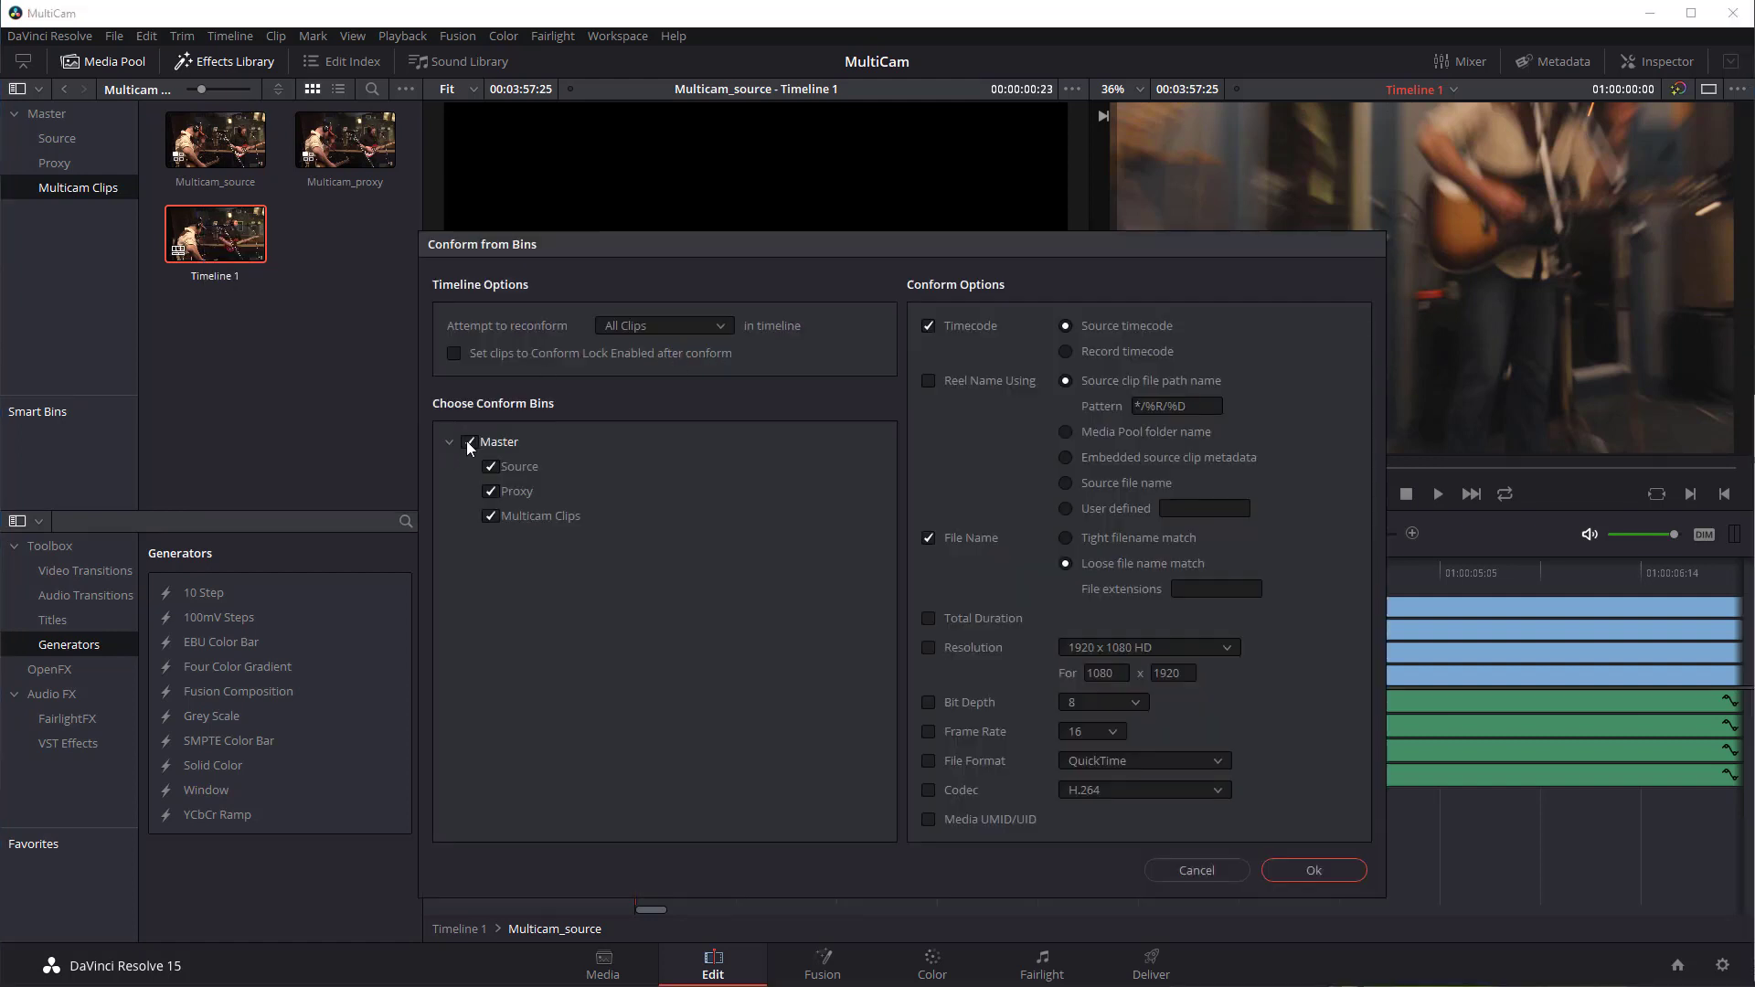
pyautogui.click(470, 442)
pyautogui.click(489, 493)
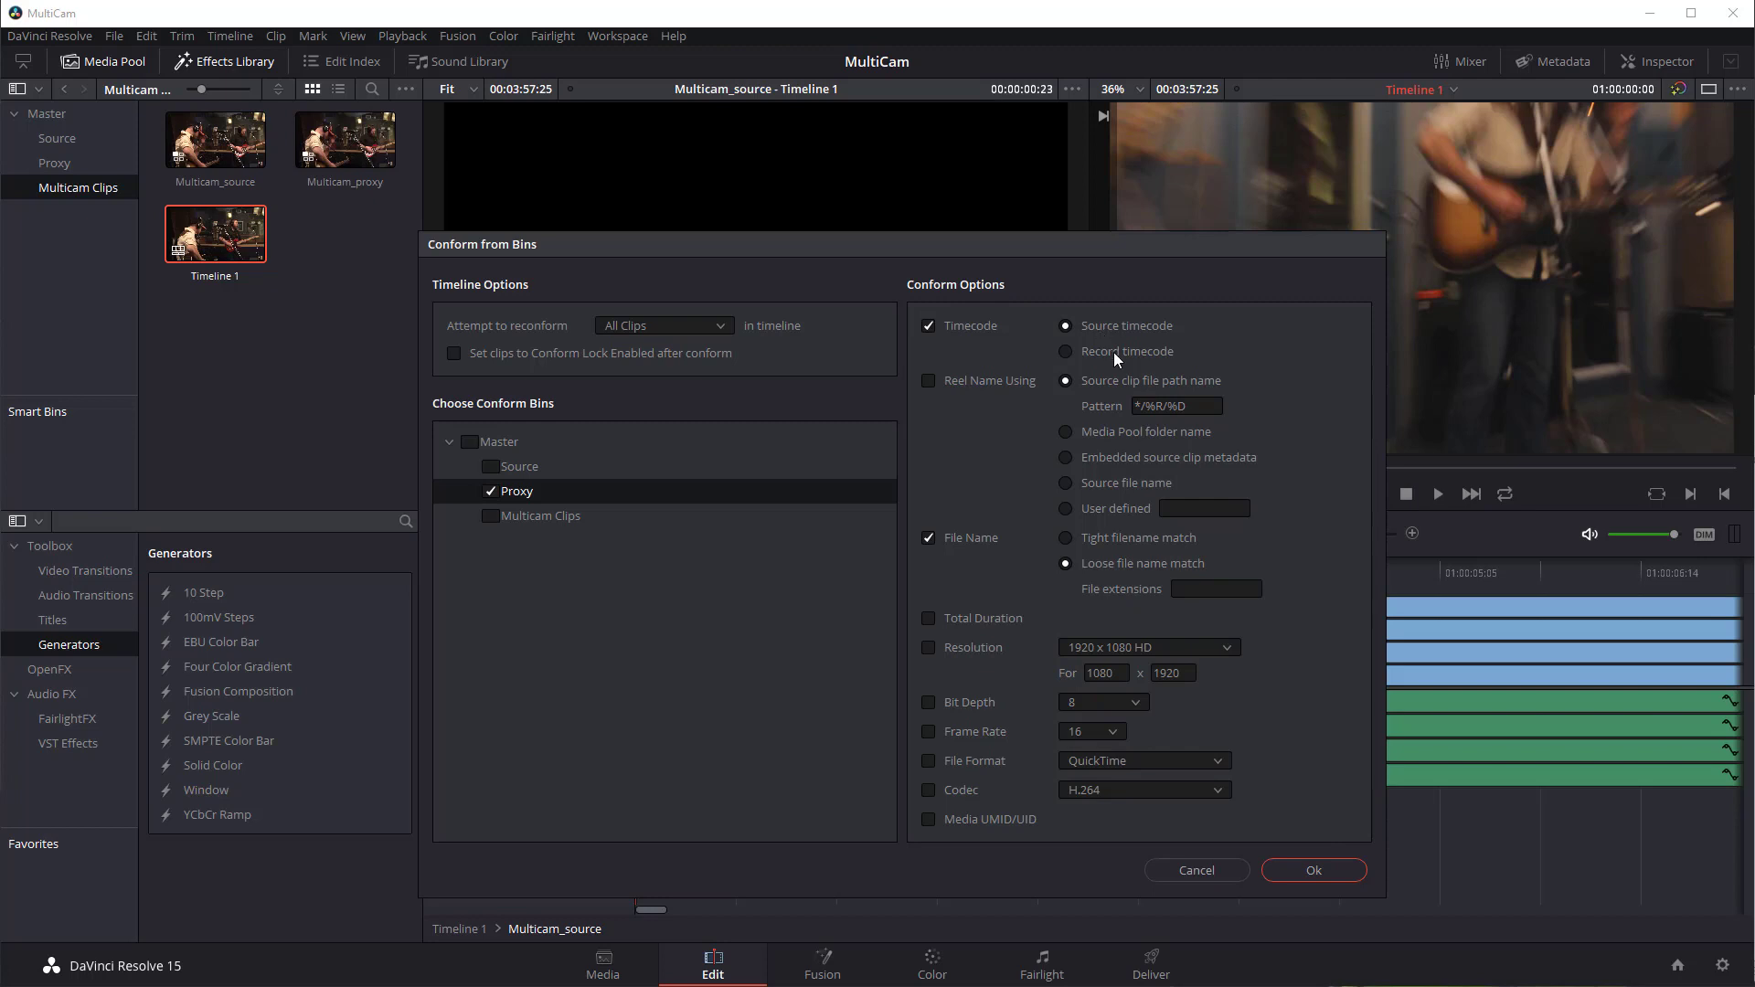
pyautogui.click(1313, 870)
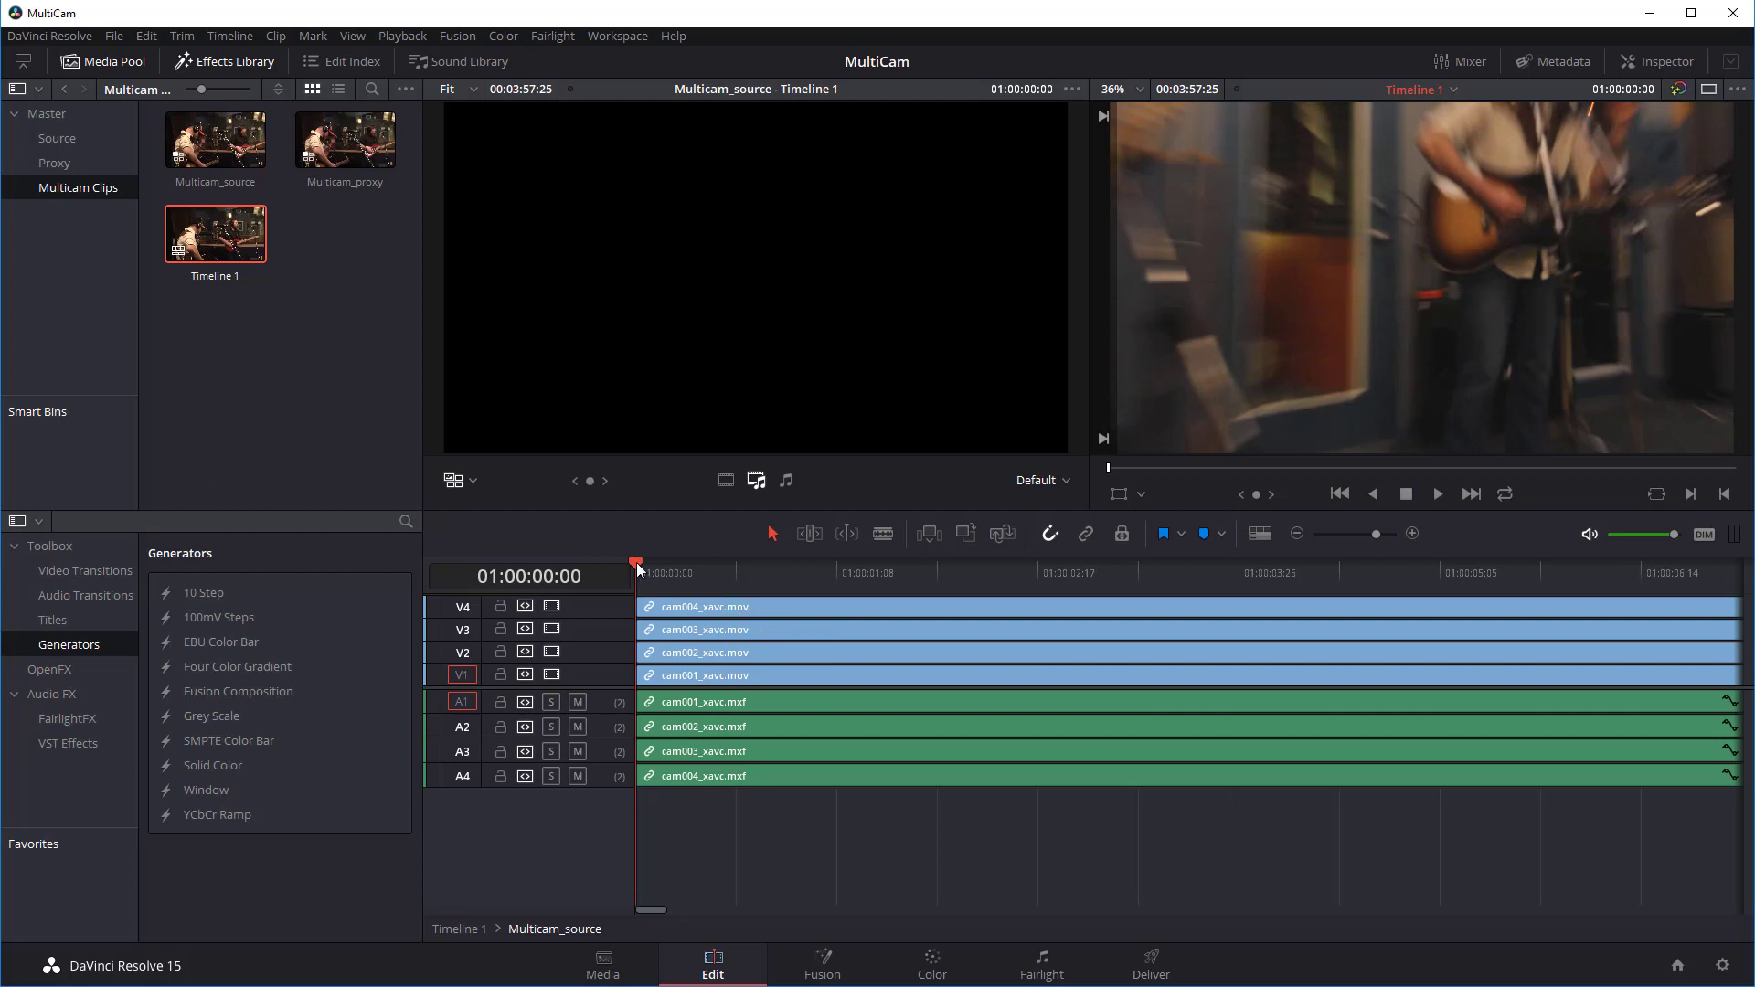
pyautogui.moveTo(636, 562); pyautogui.dragTo(708, 567)
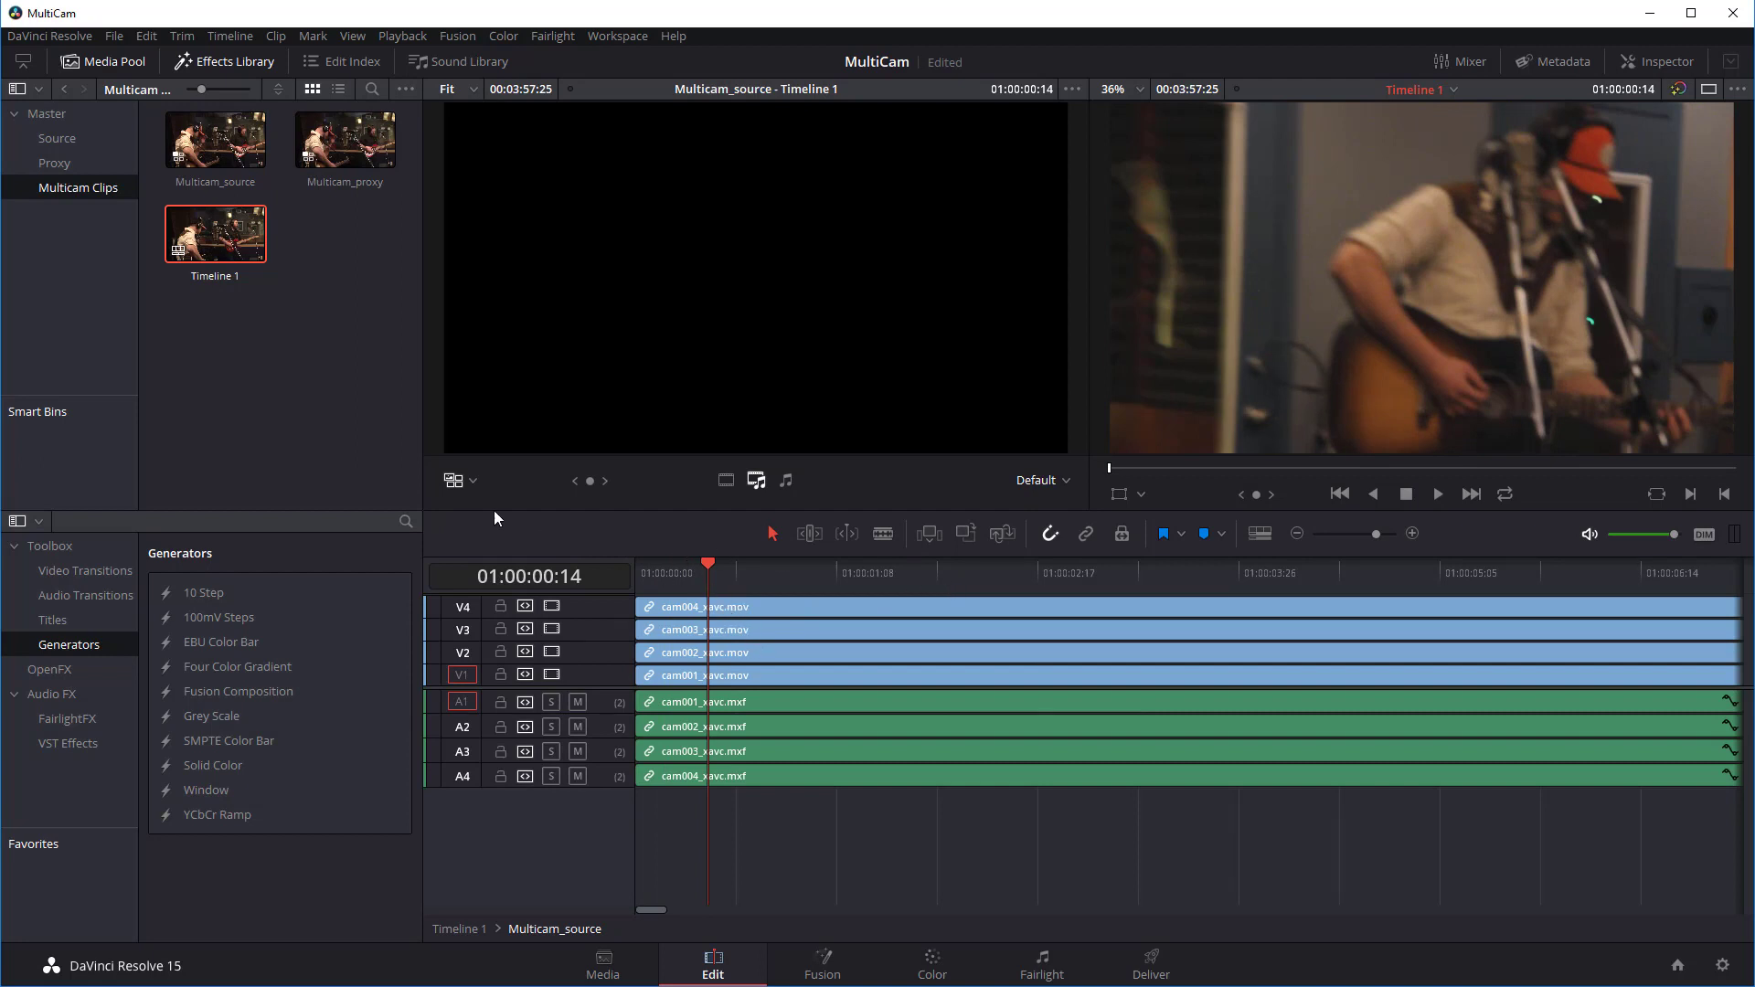
# - Reconform the opened Multicam_source clips from only the Source bin, using source timecode and loose file name match
pyautogui.rightClick(261, 245)
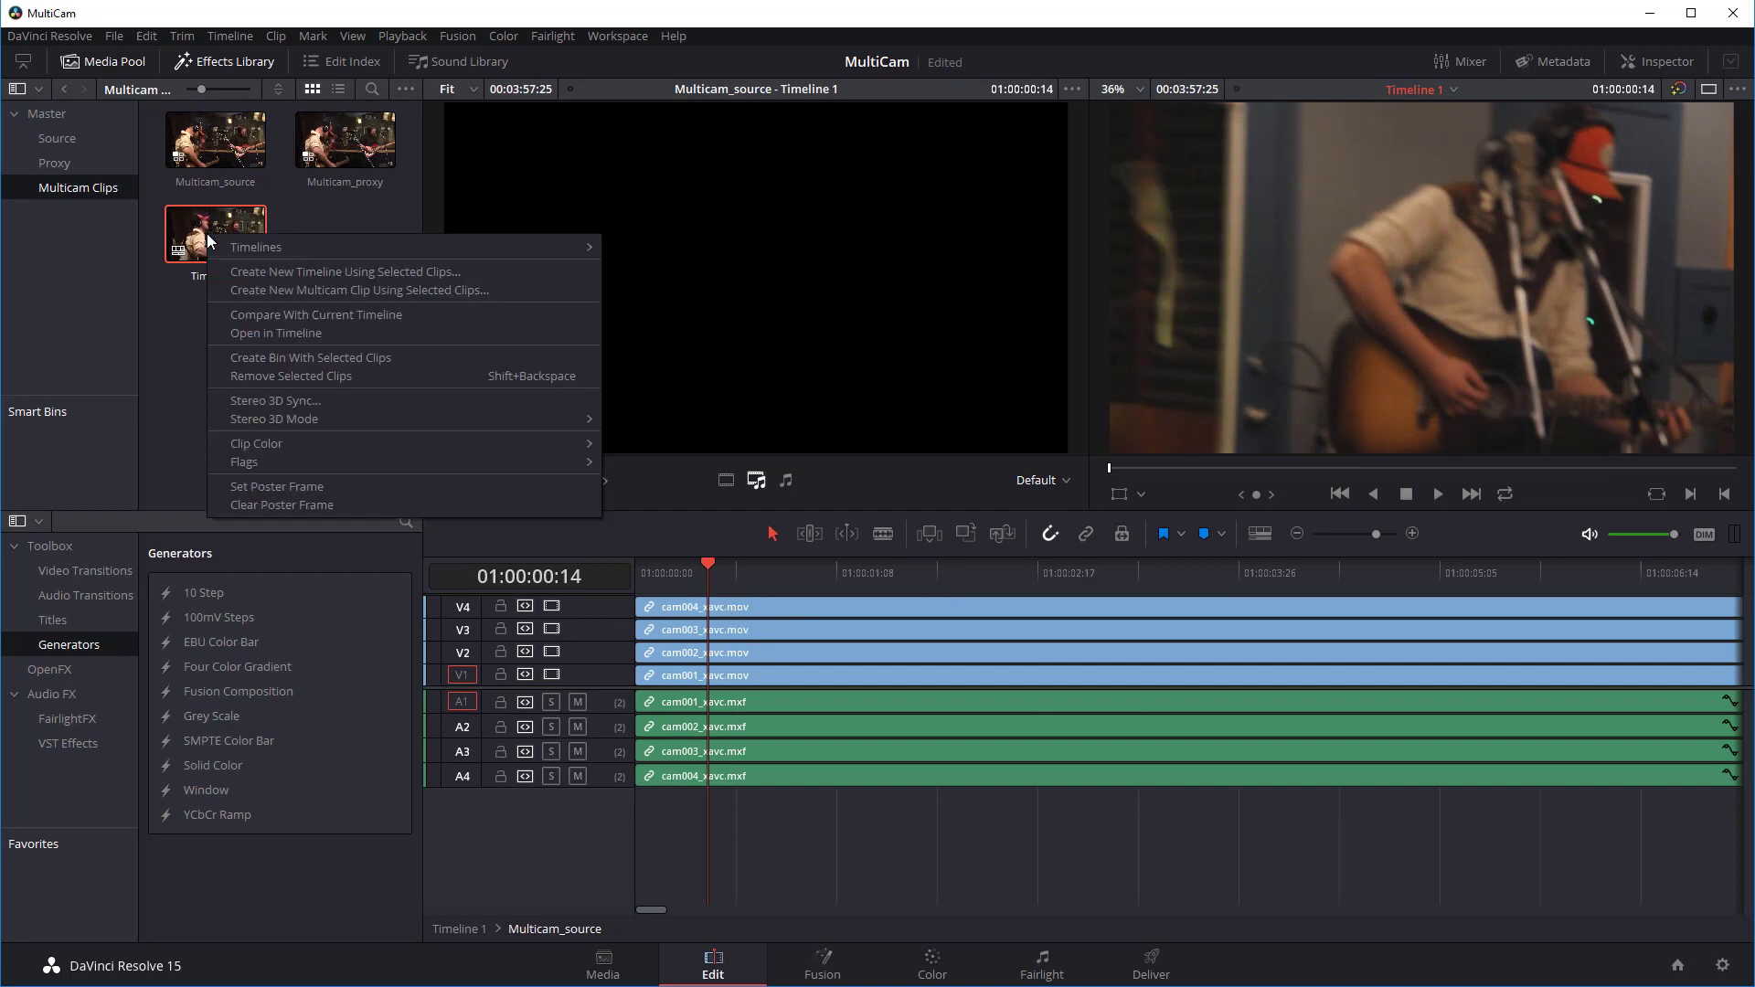
pyautogui.moveTo(262, 248)
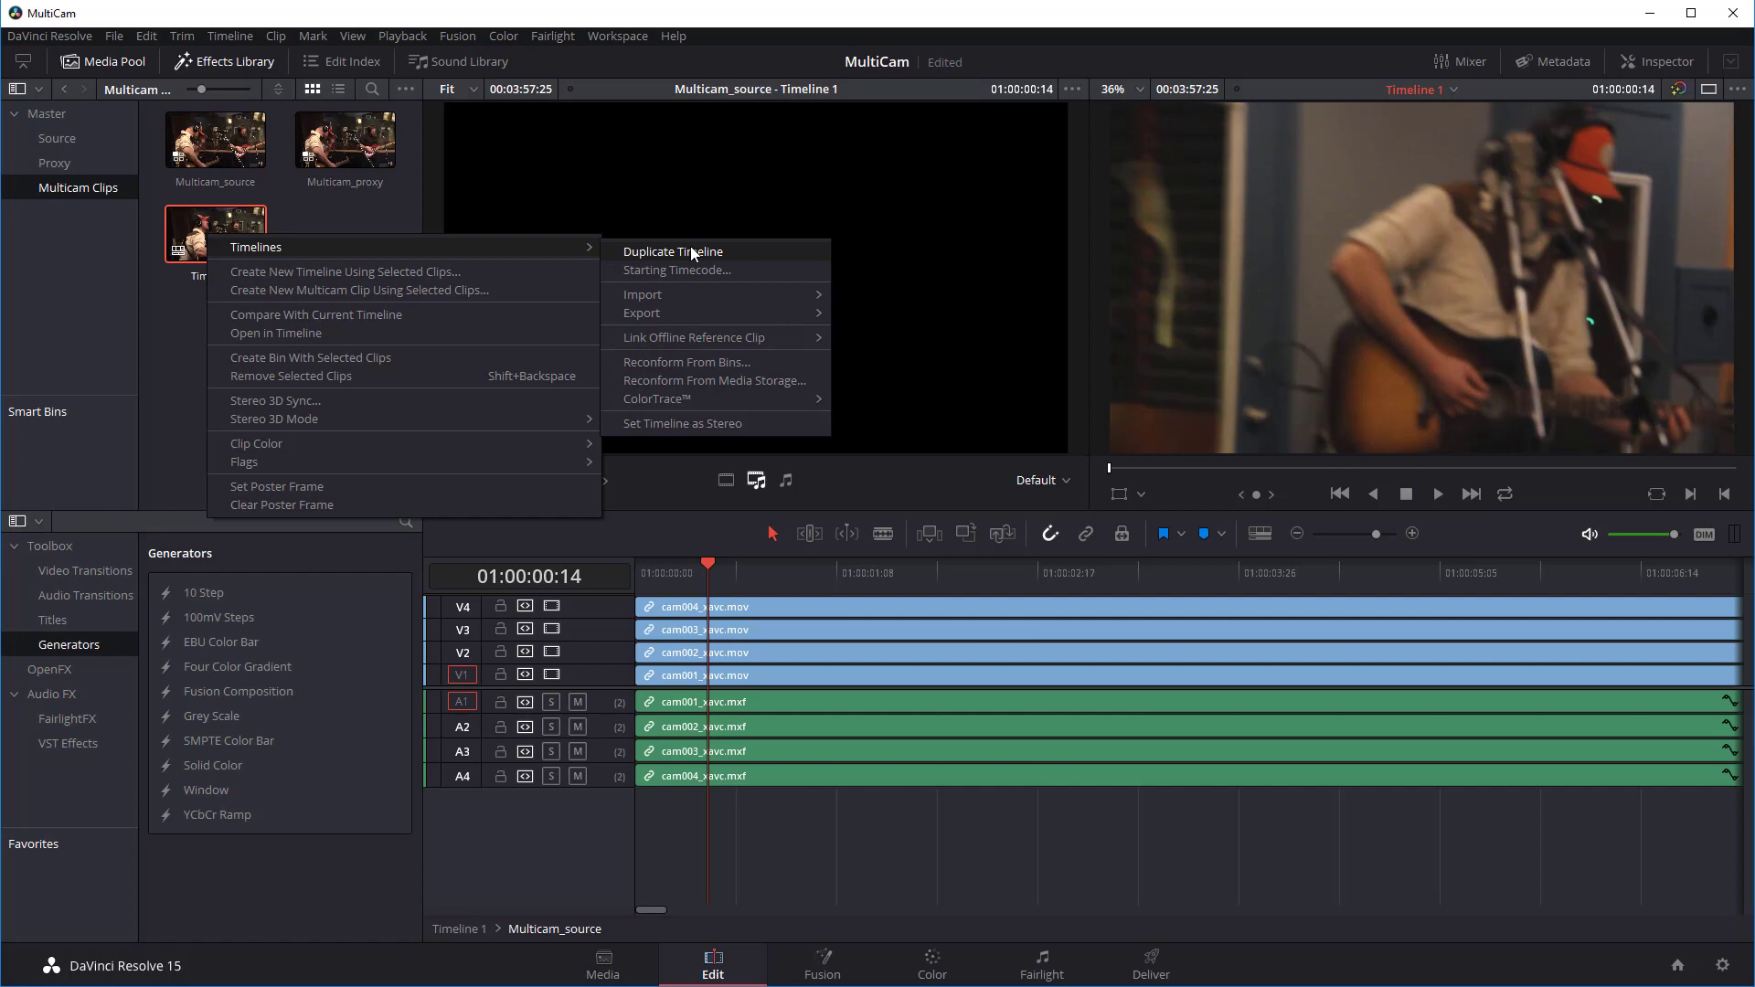
pyautogui.click(682, 360)
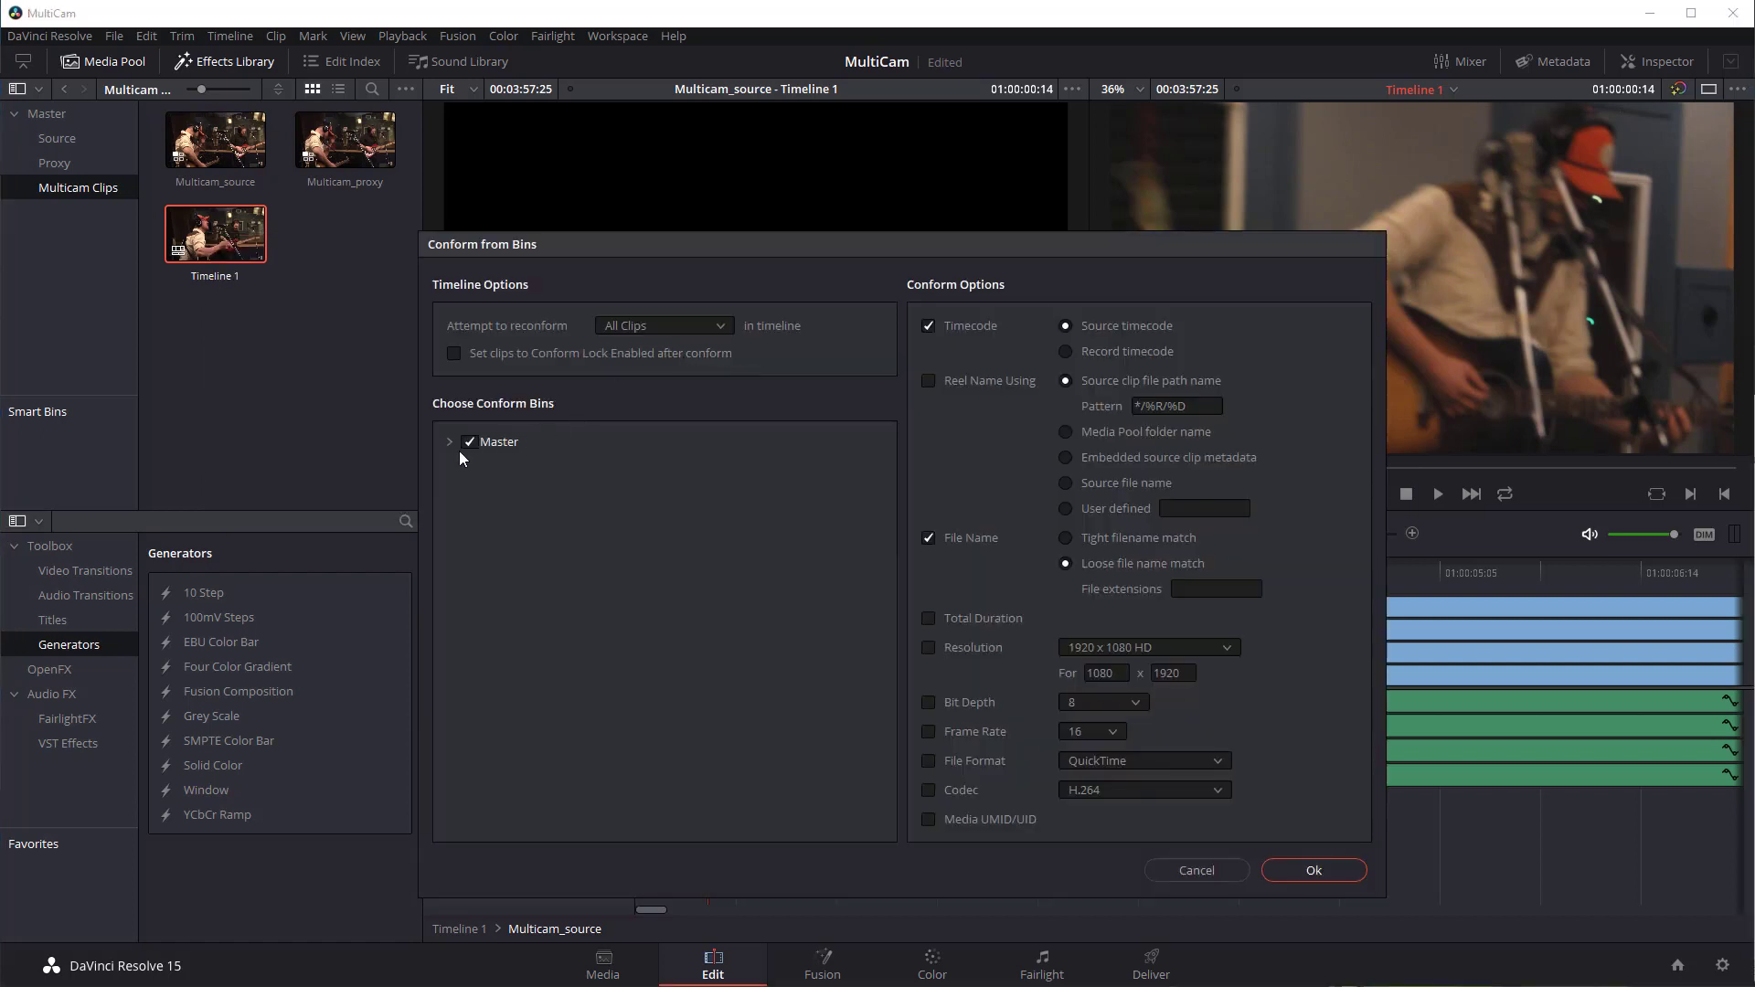
pyautogui.click(450, 441)
pyautogui.click(492, 466)
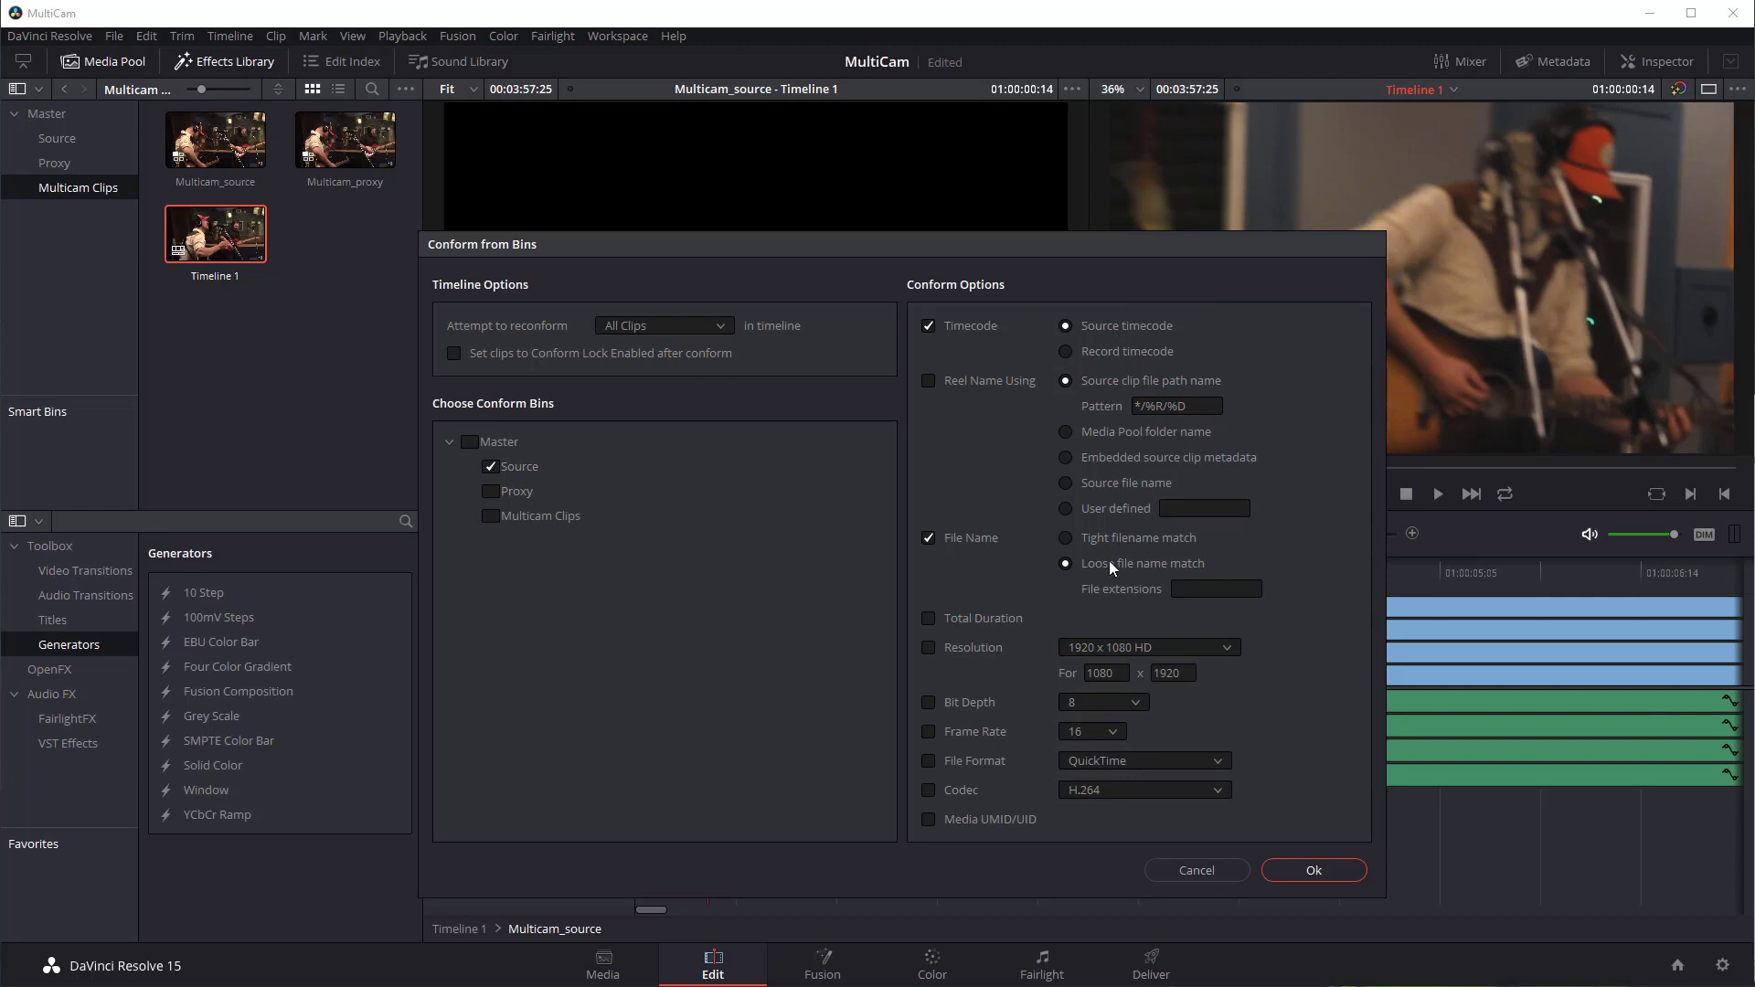
pyautogui.click(1313, 870)
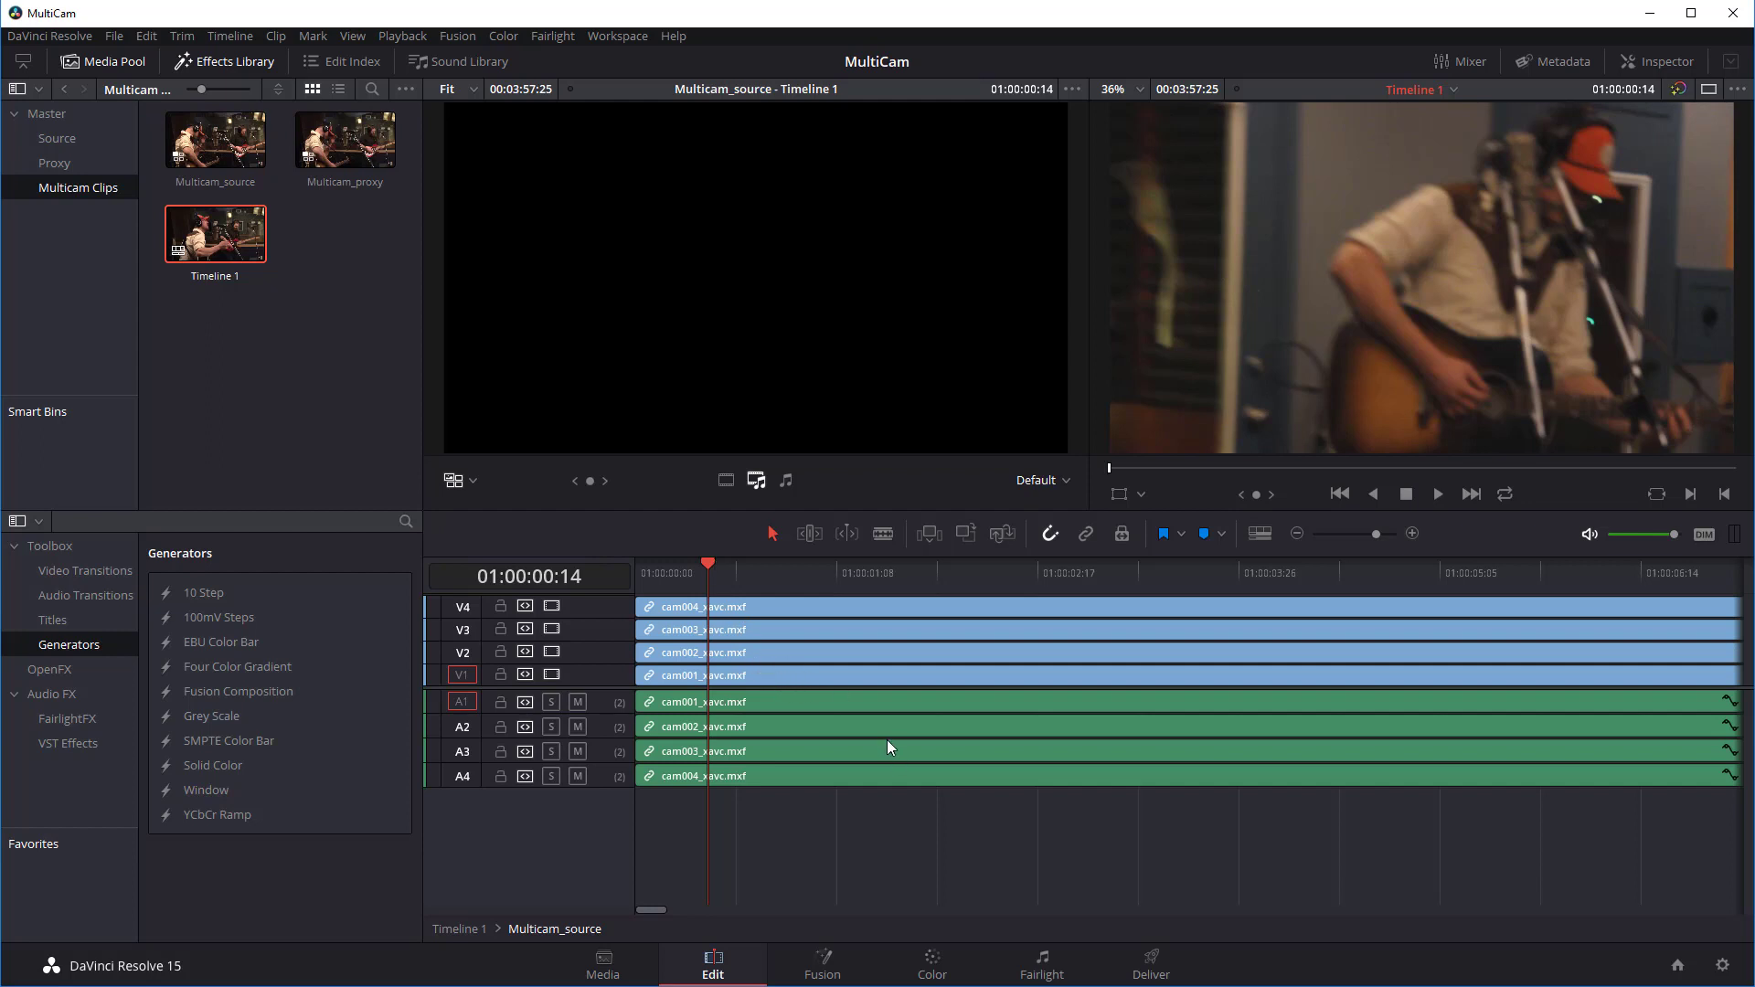
# - Switch the Multicam_source clips back to proxy footage by reconforming from only the Proxy bin with source timecode and loose file name match
pyautogui.rightClick(205, 222)
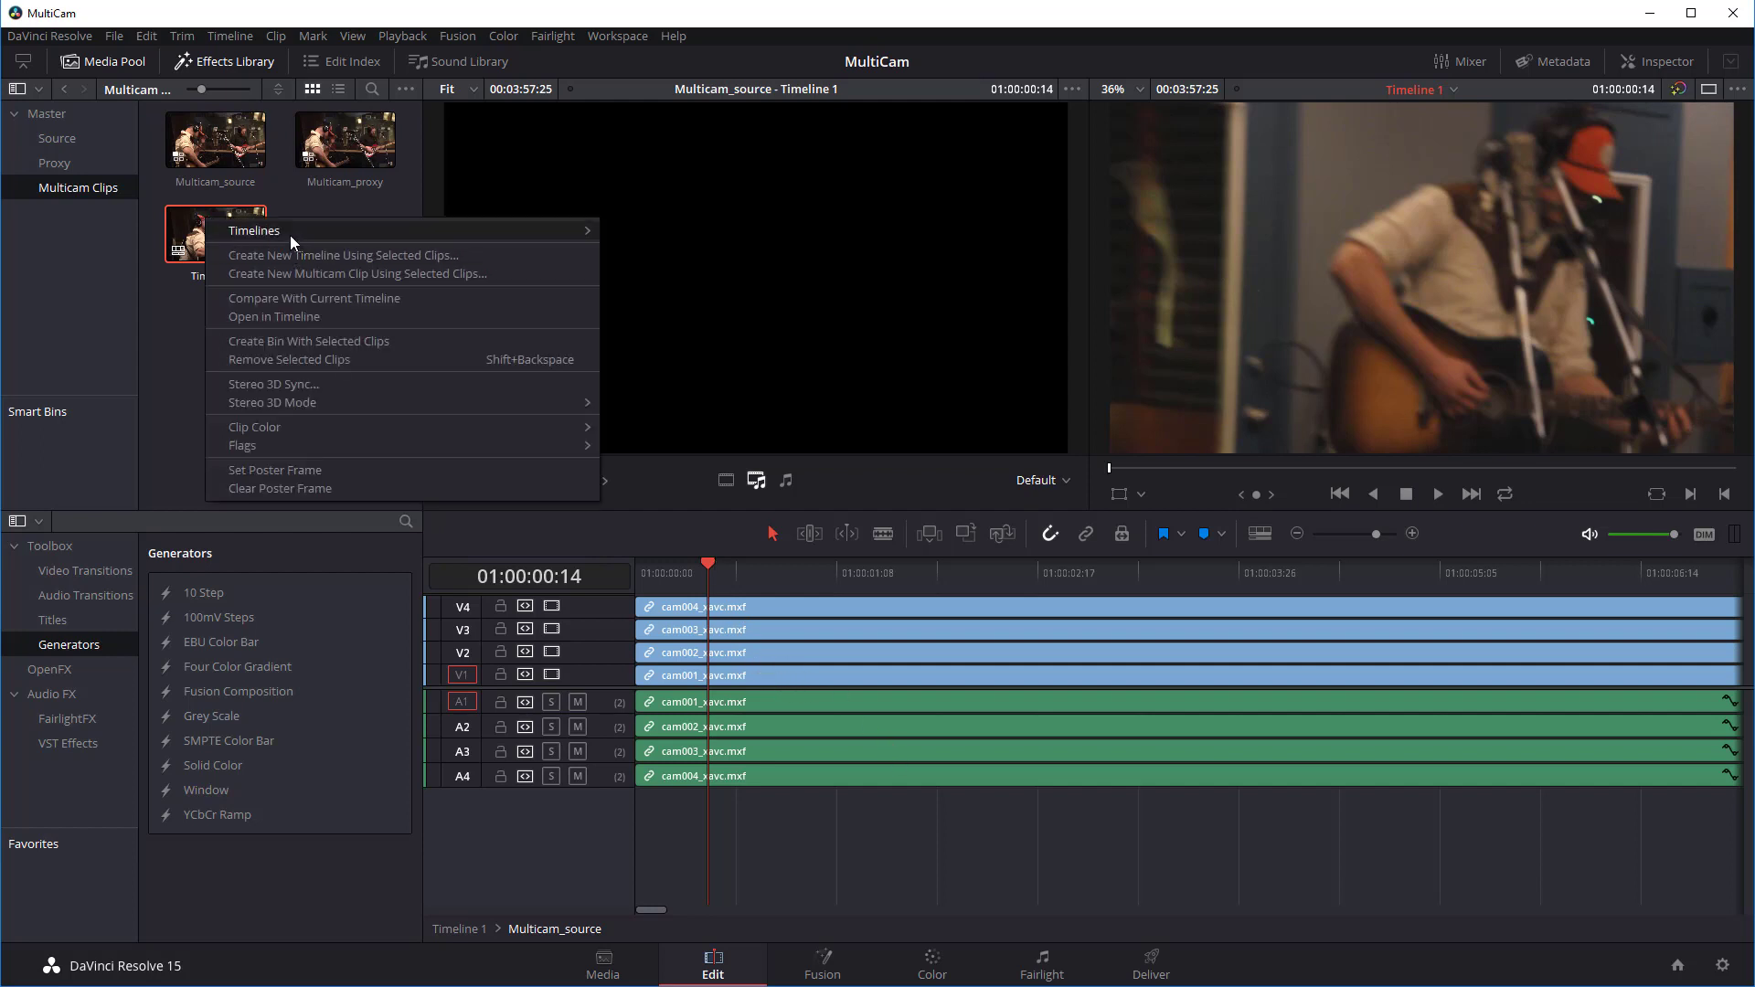
pyautogui.click(695, 347)
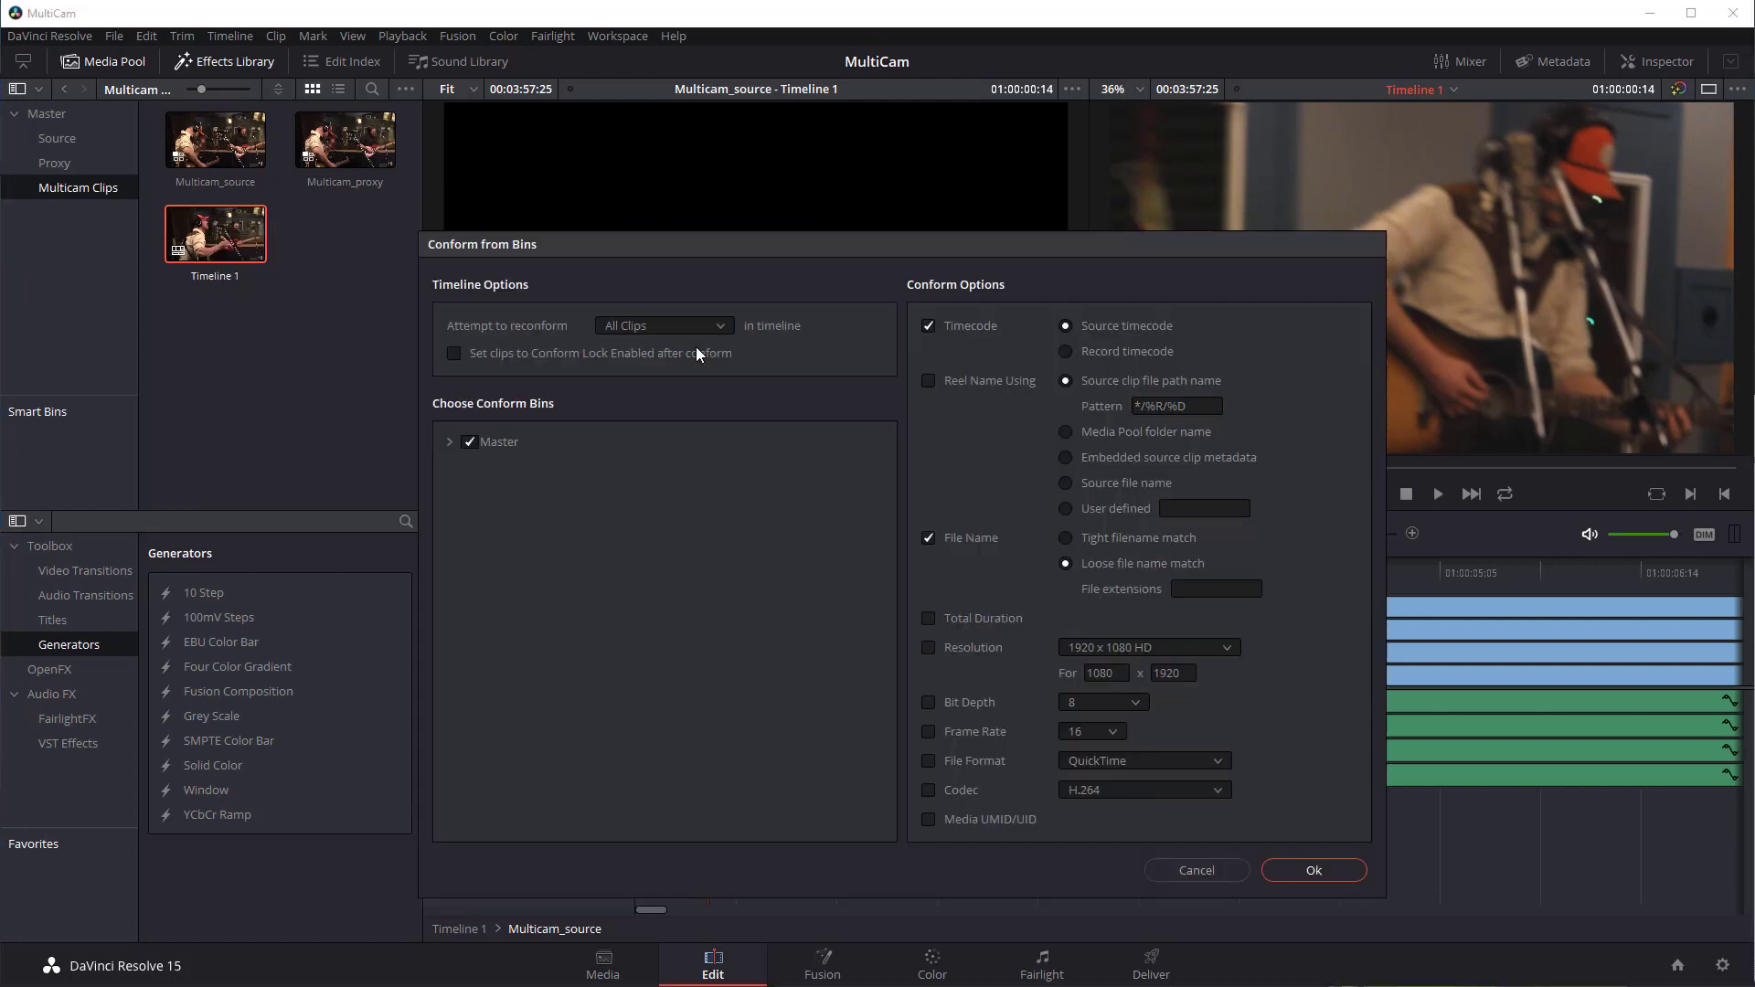
pyautogui.click(449, 441)
pyautogui.click(469, 441)
pyautogui.click(490, 490)
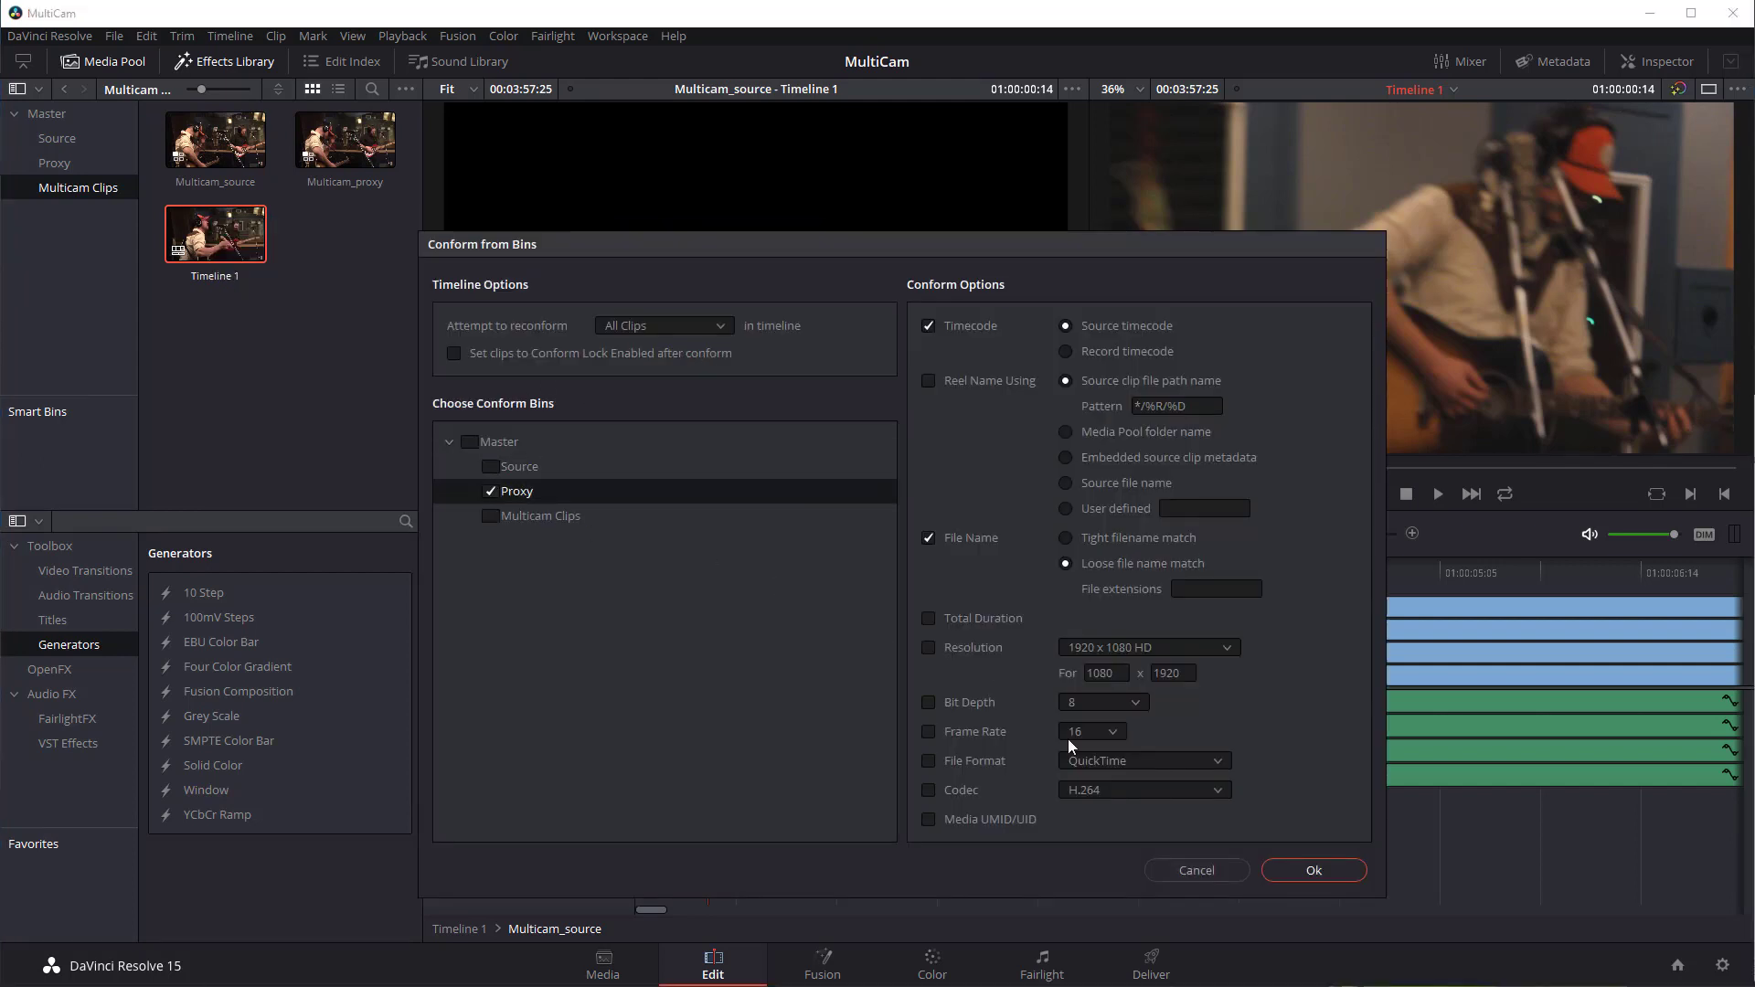
pyautogui.click(1317, 870)
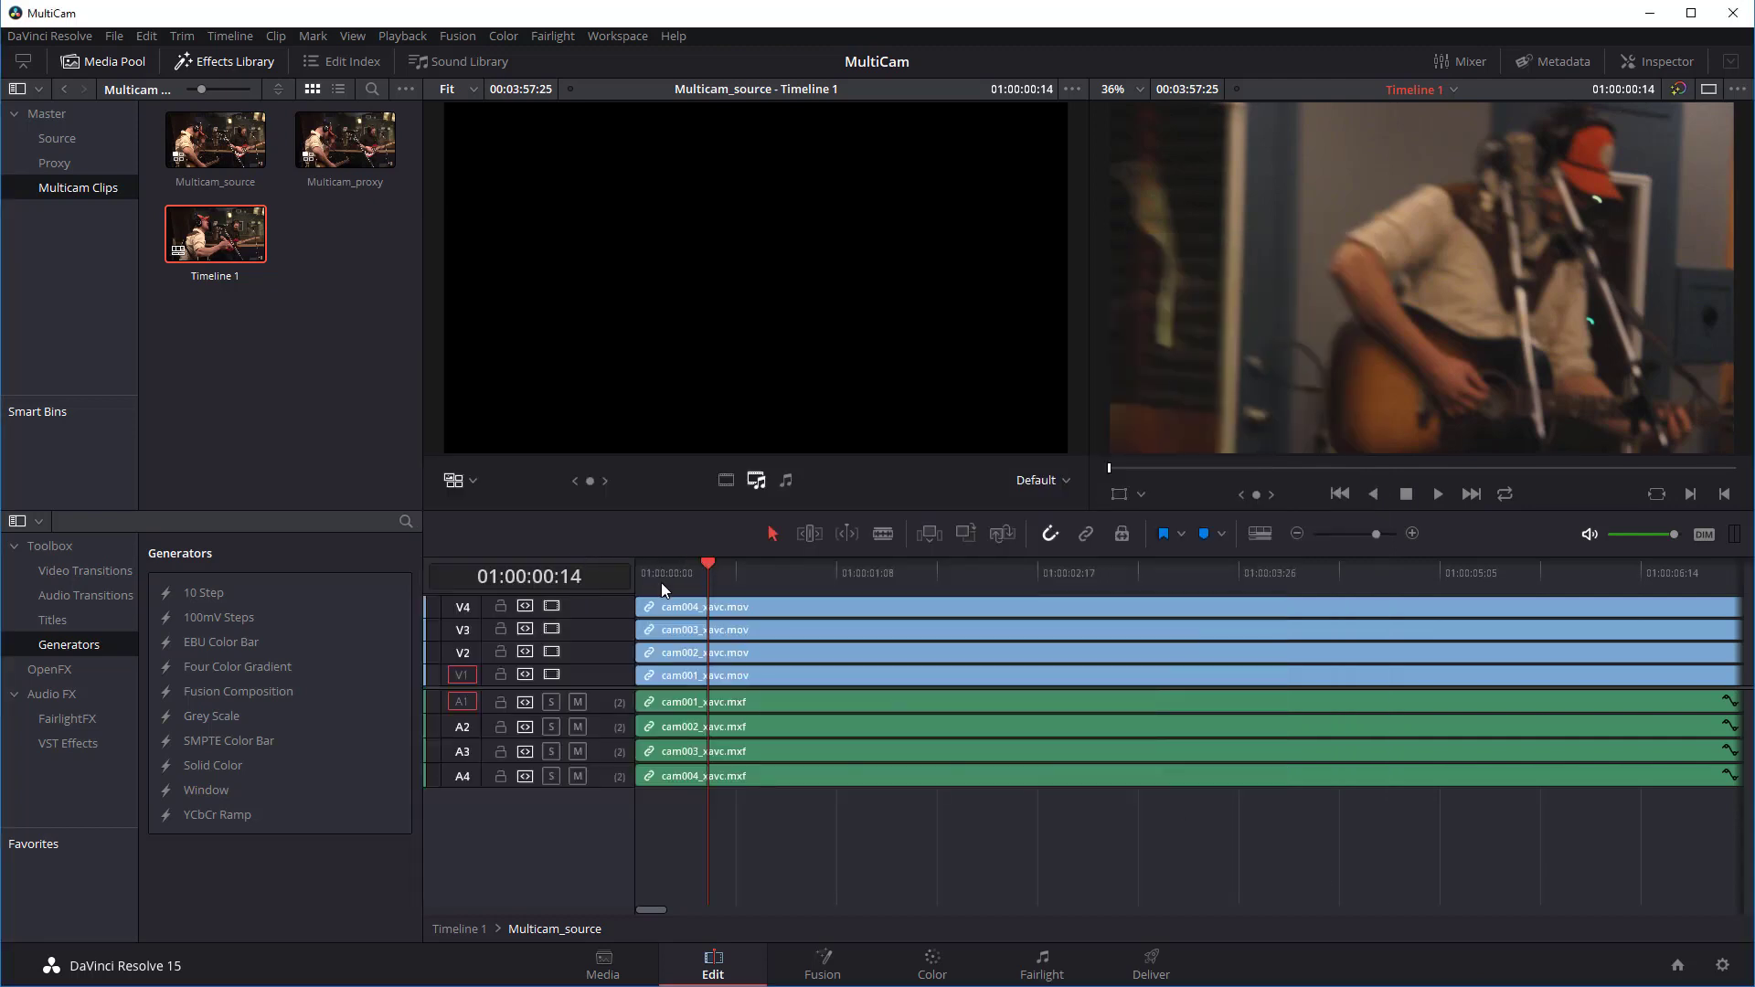
# - Return to Timeline 1 and scrub through it to check the four angles of the reconformed multicam clip
pyautogui.click(460, 929)
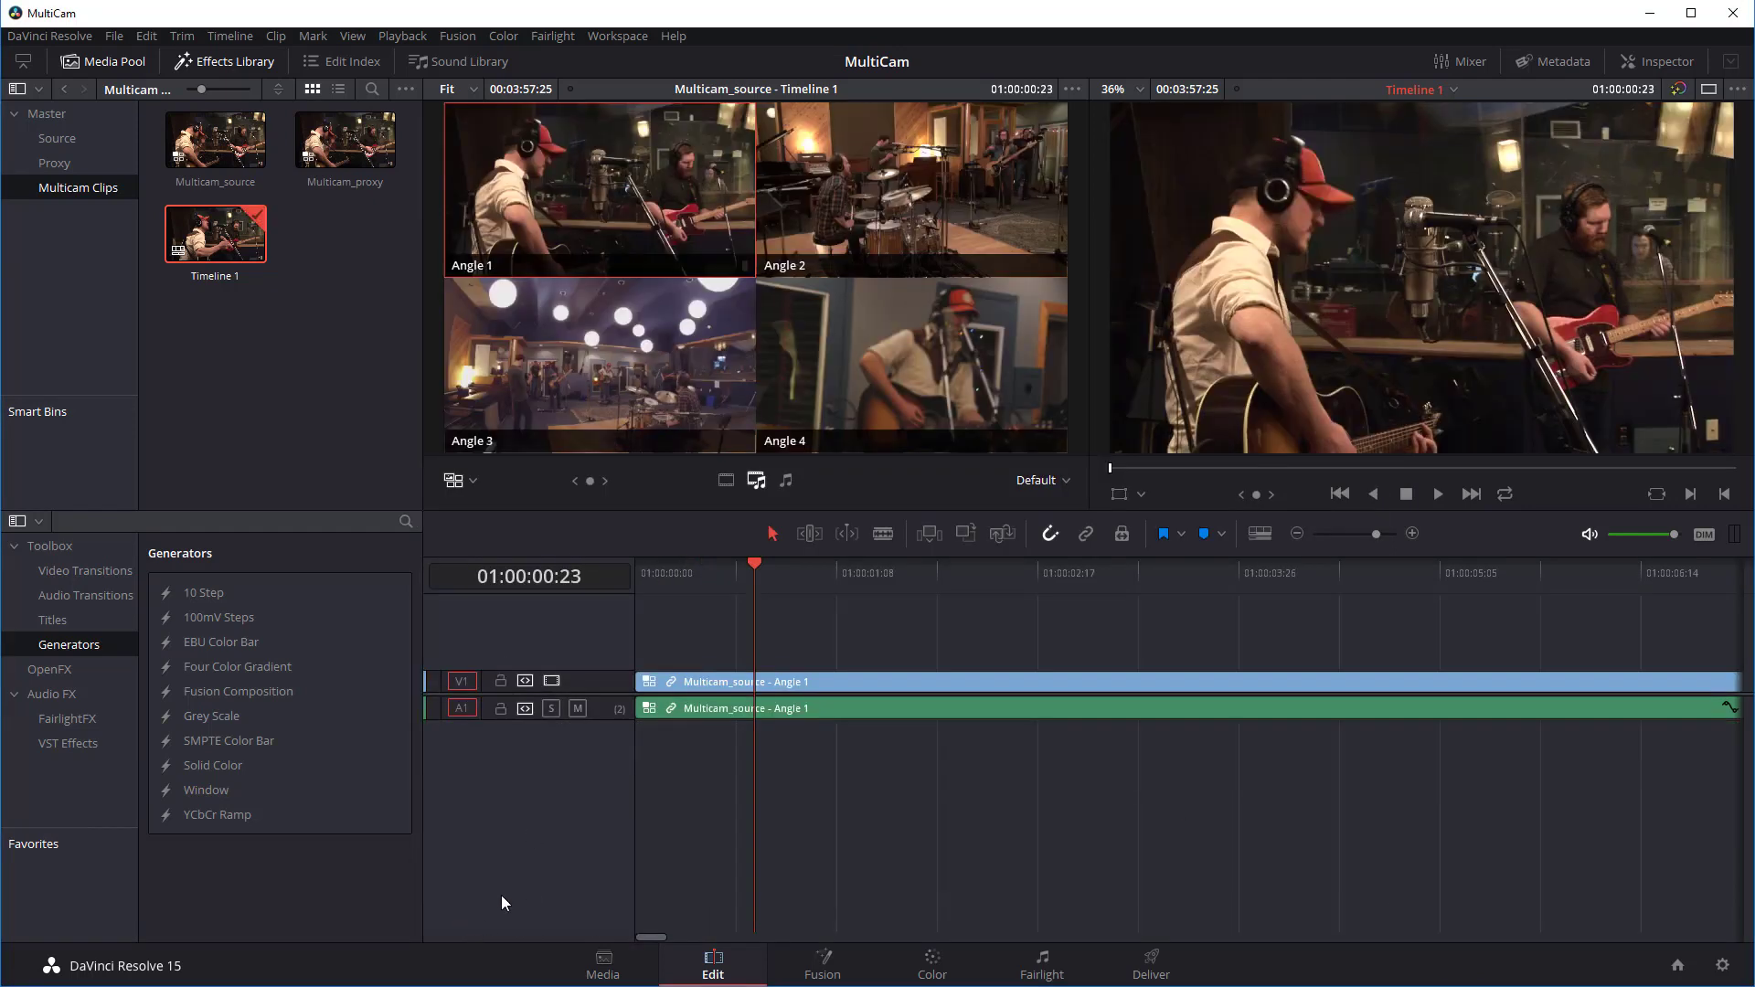
pyautogui.moveTo(756, 563); pyautogui.dragTo(929, 594)
pyautogui.moveTo(823, 614); pyautogui.dragTo(947, 612)
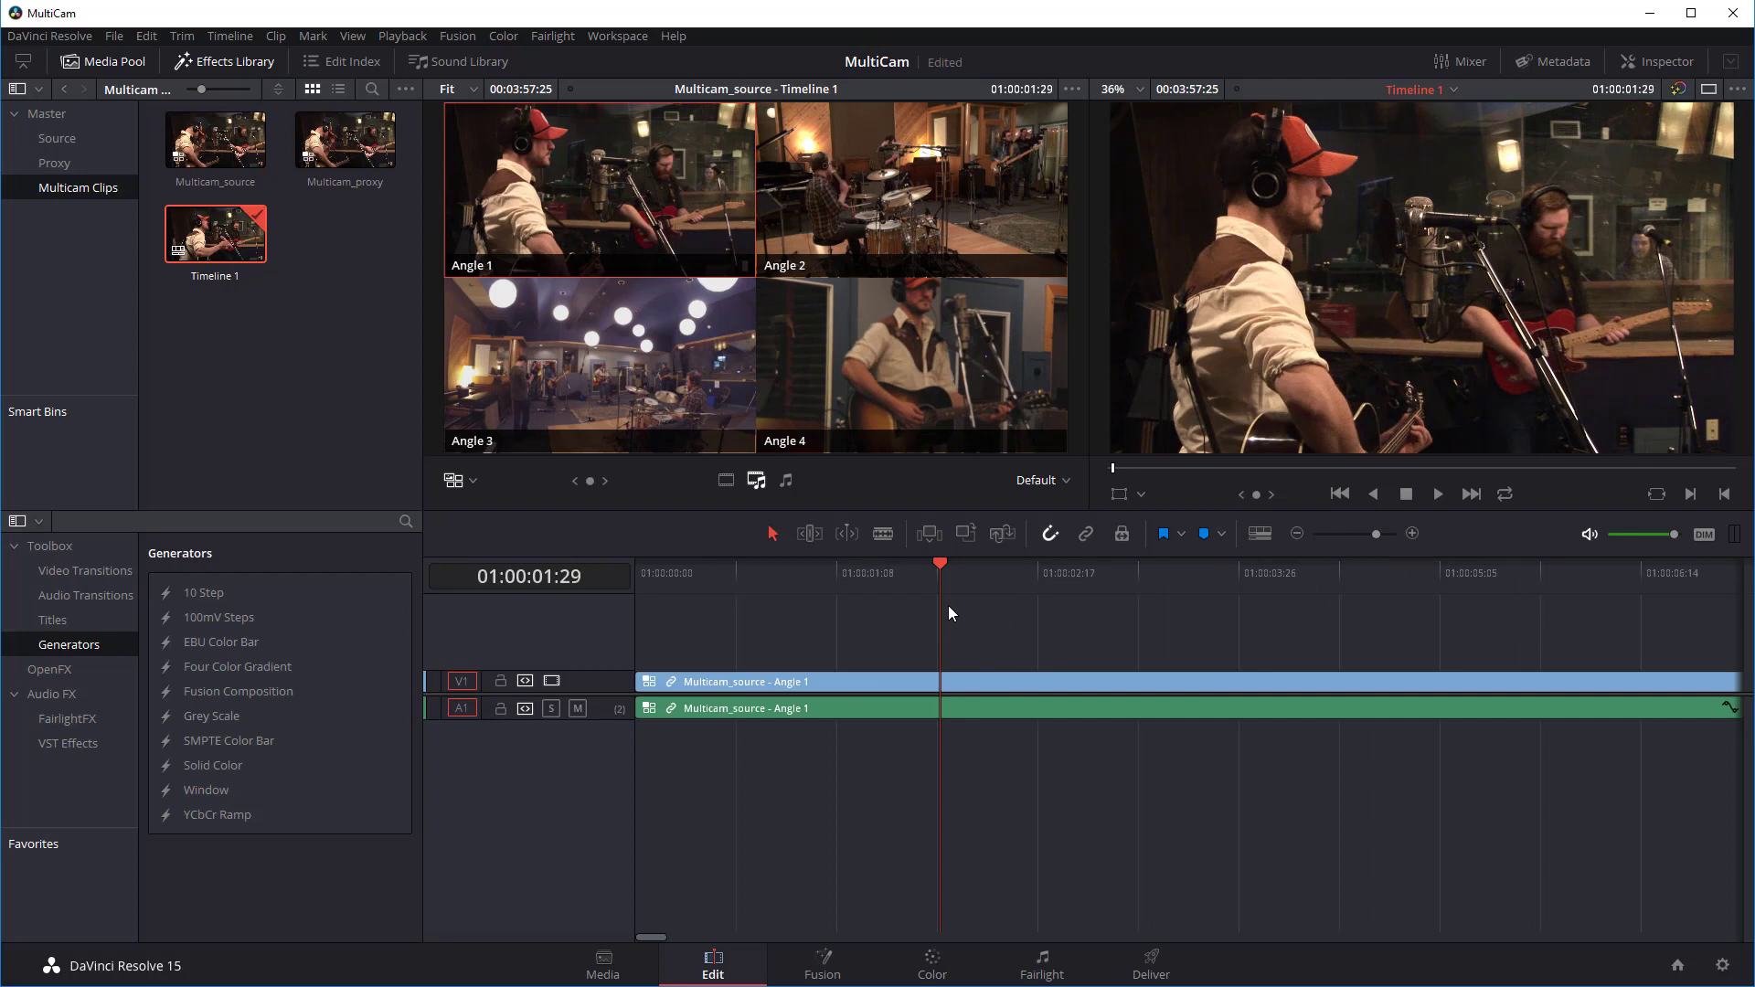
pyautogui.hotkey('shift', 'z')
pyautogui.moveTo(645, 563); pyautogui.dragTo(808, 645)
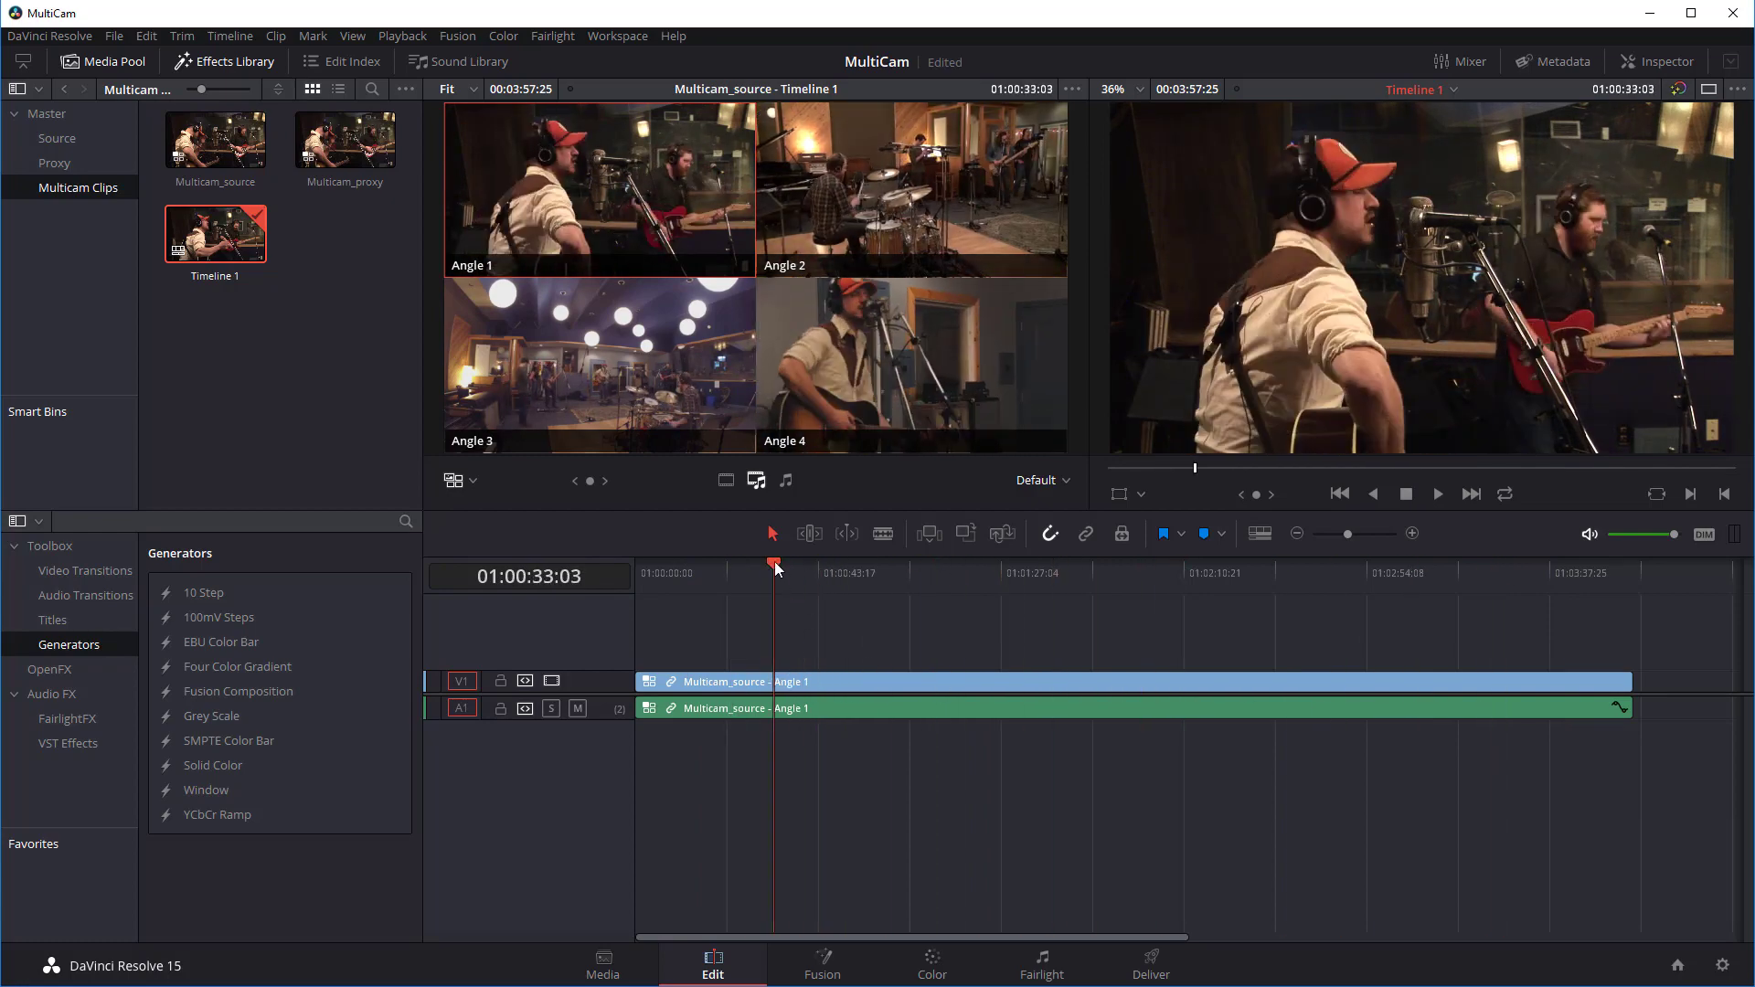
pyautogui.moveTo(776, 569); pyautogui.dragTo(665, 592)
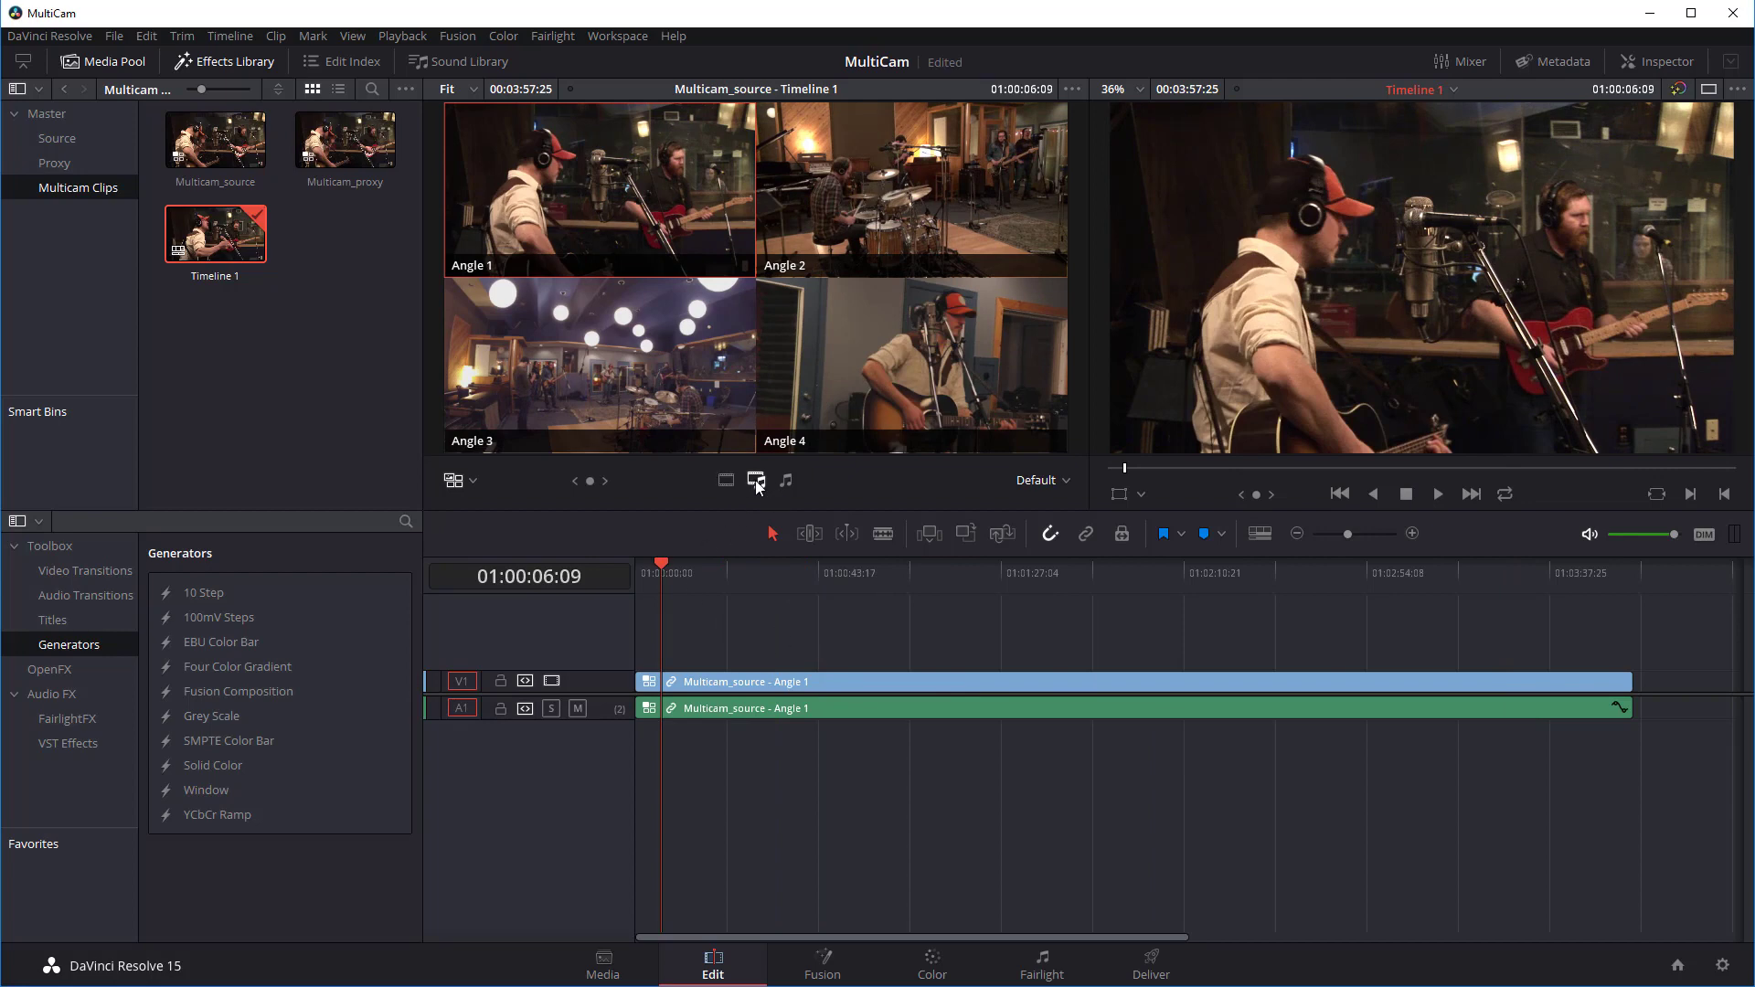
# - Enable video-only multicam switching and play Timeline 1 from the start, cutting live to Angle 2 and back to Angle 1
pyautogui.click(727, 479)
pyautogui.click(757, 480)
pyautogui.click(723, 482)
pyautogui.moveTo(662, 561); pyautogui.dragTo(644, 561)
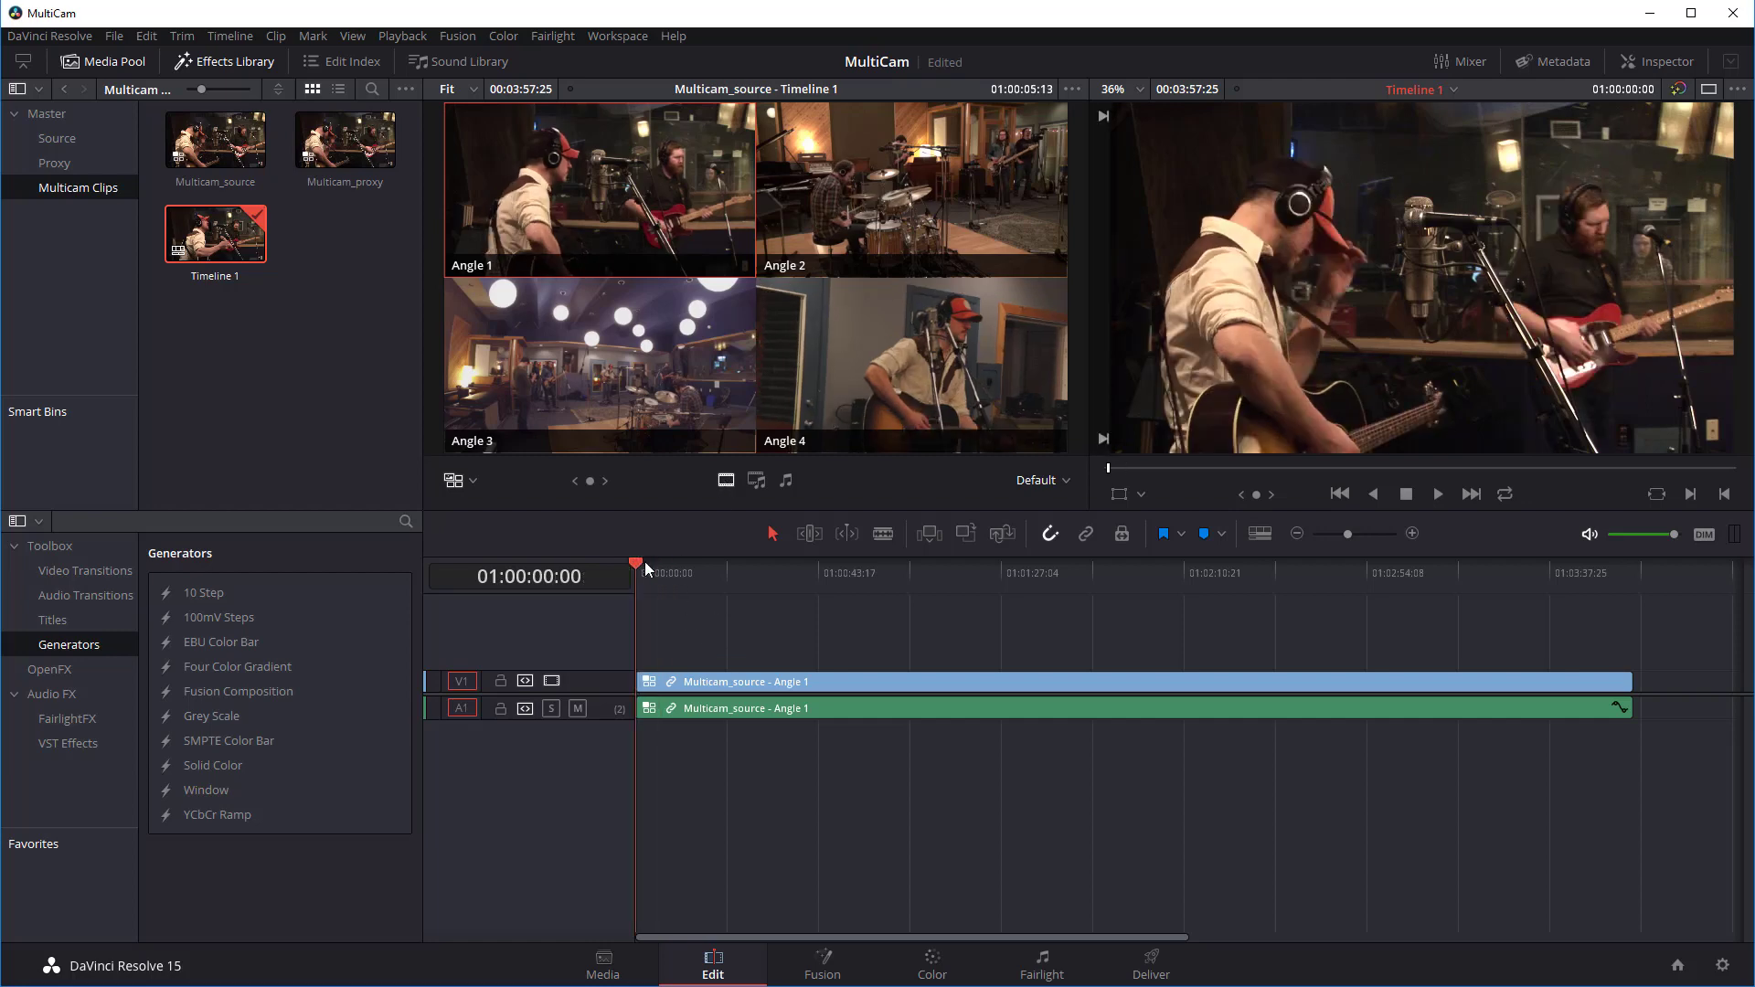
pyautogui.press('space')
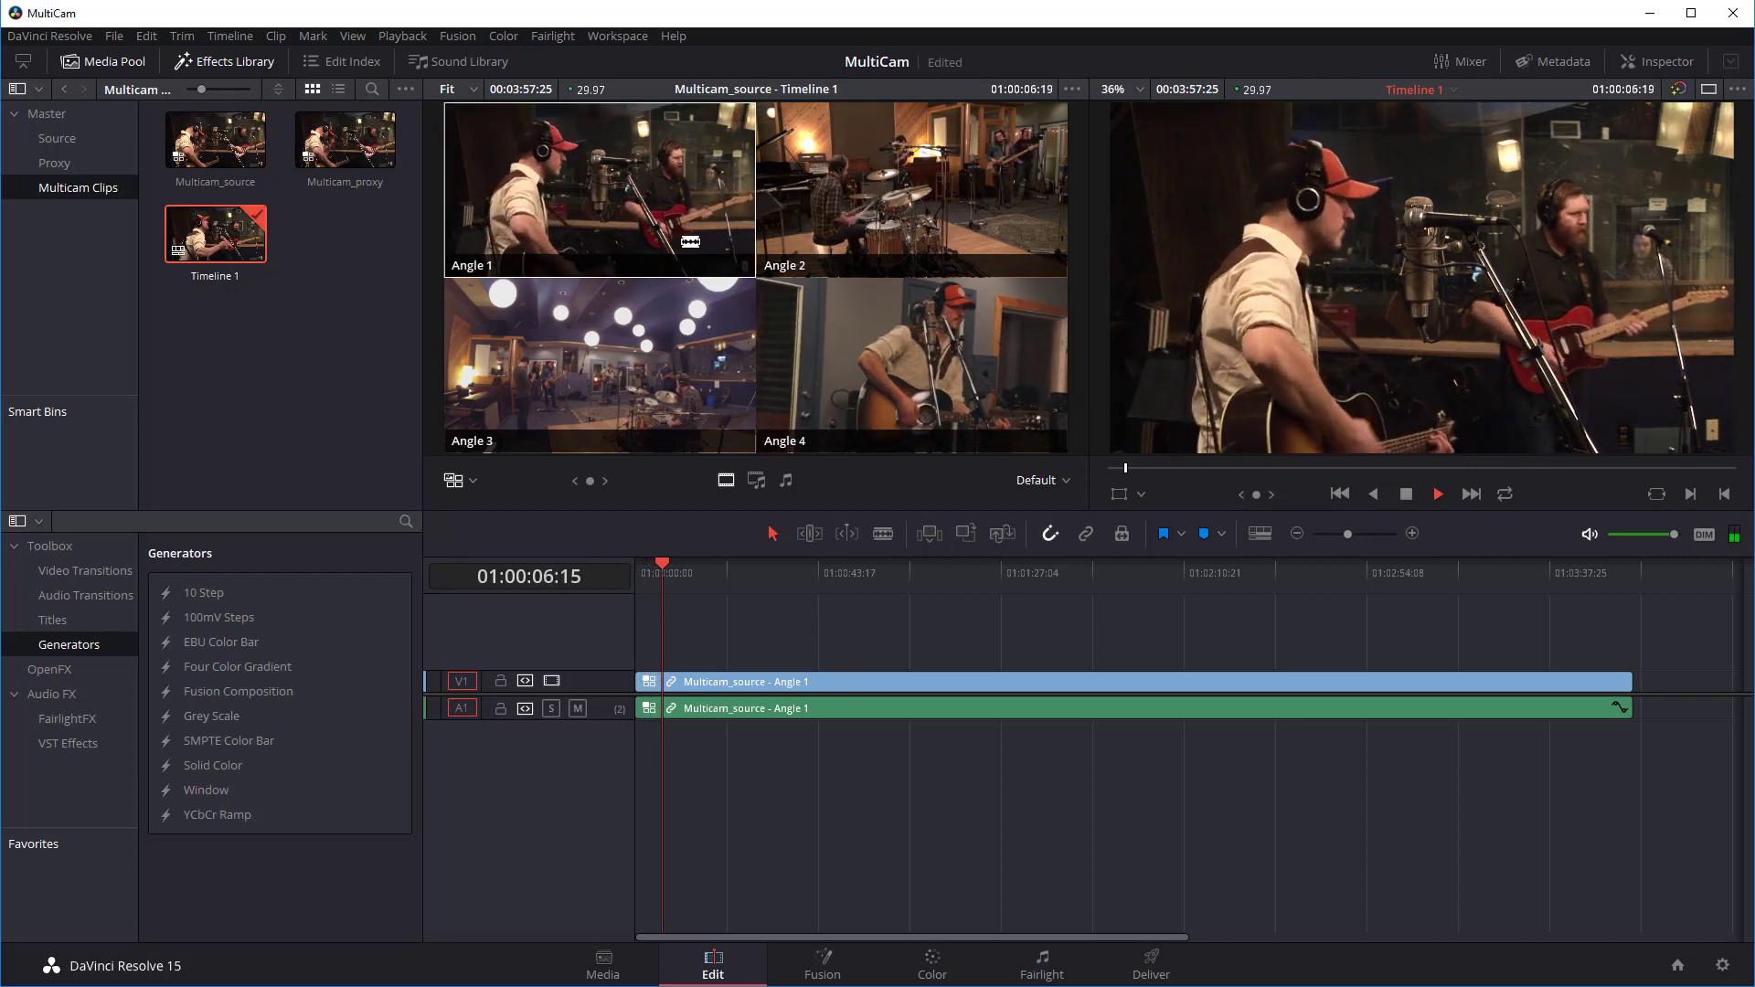
pyautogui.click(912, 203)
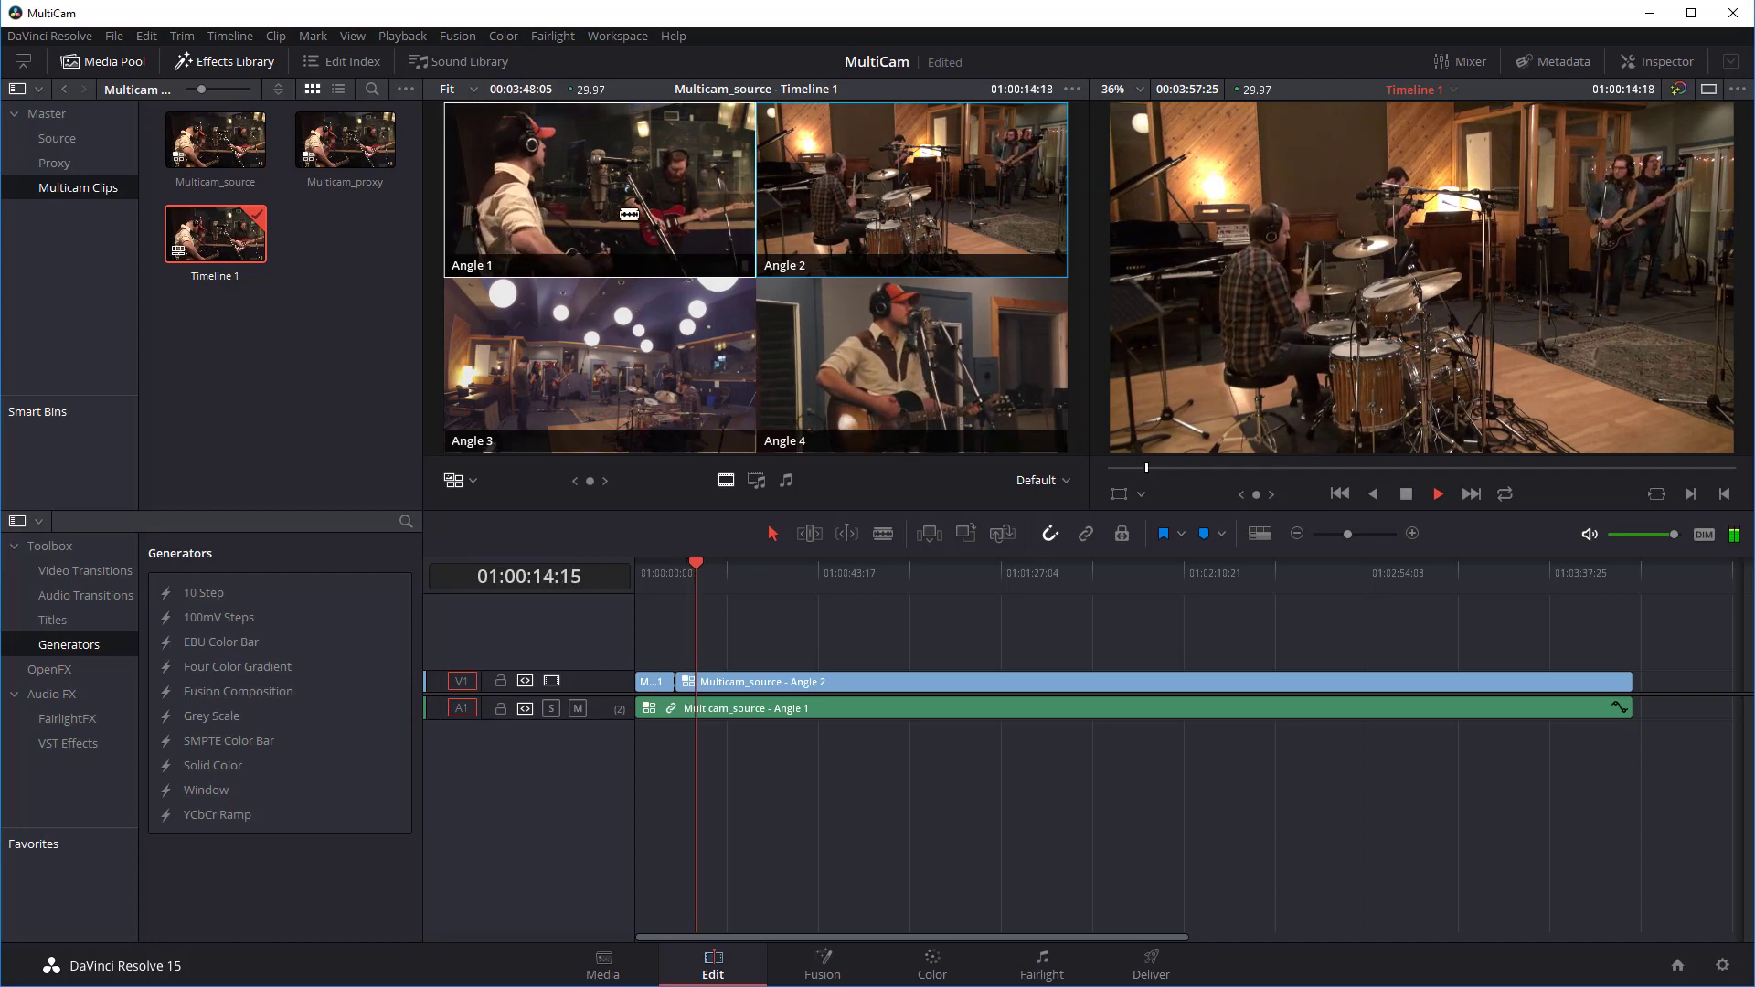
pyautogui.press('1')
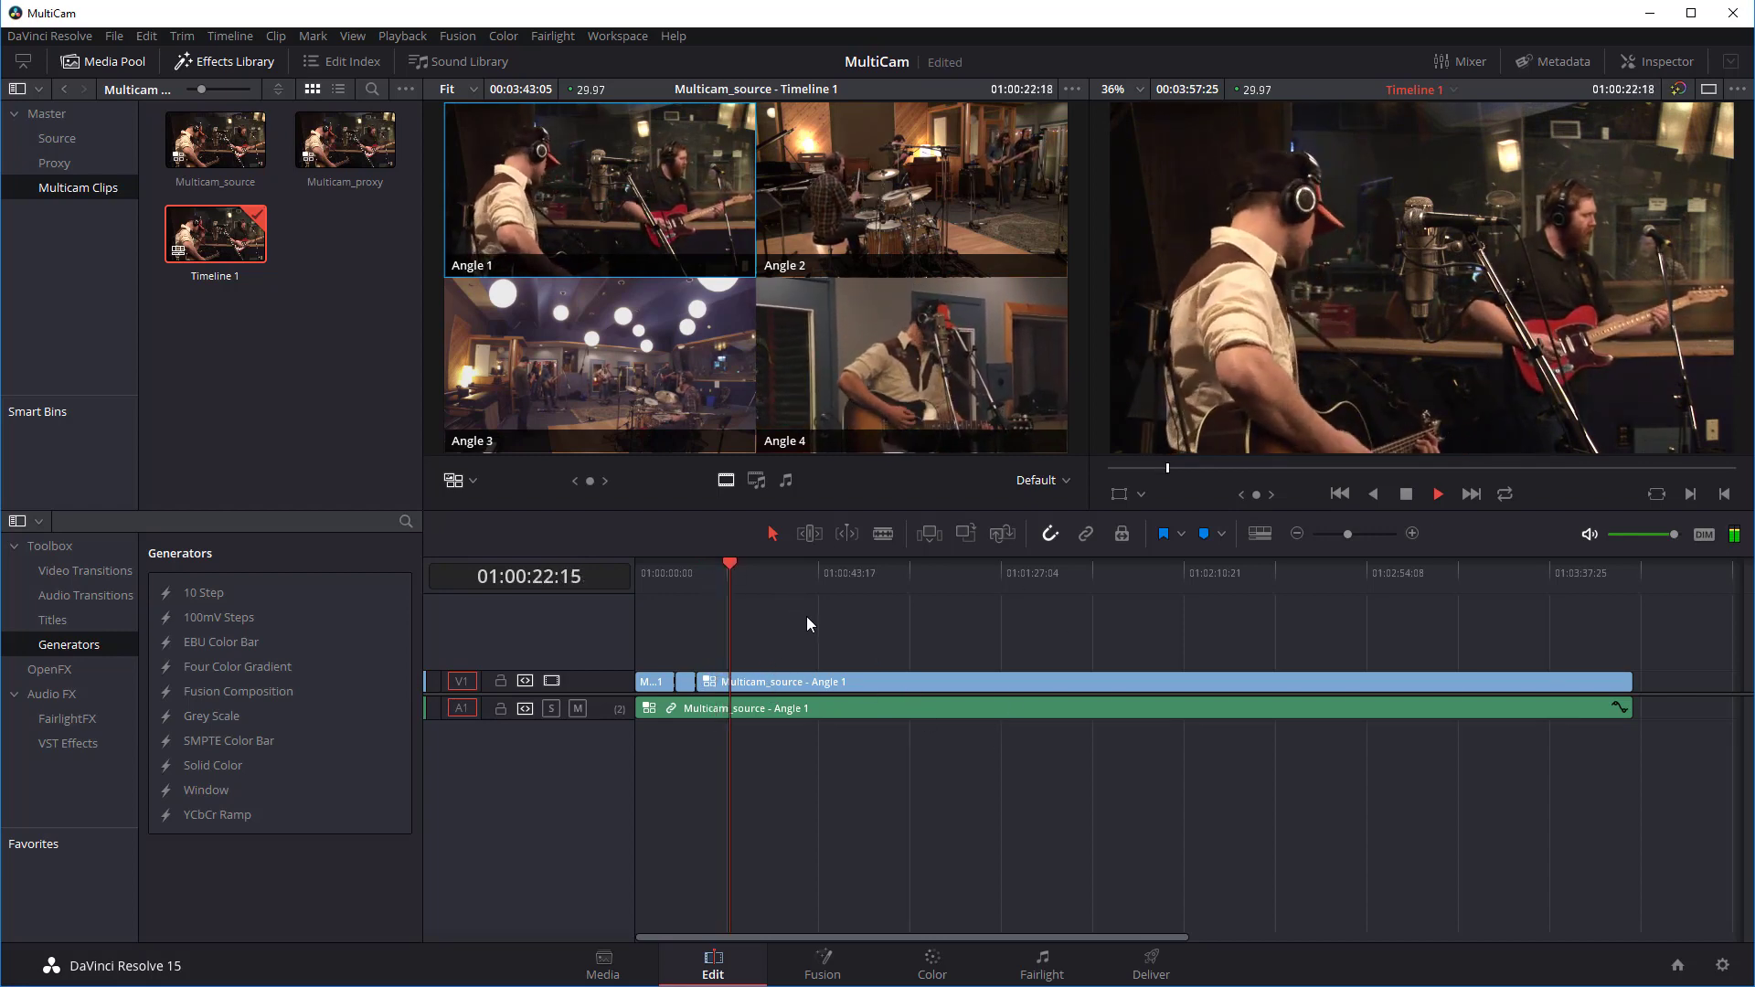
pyautogui.press('space')
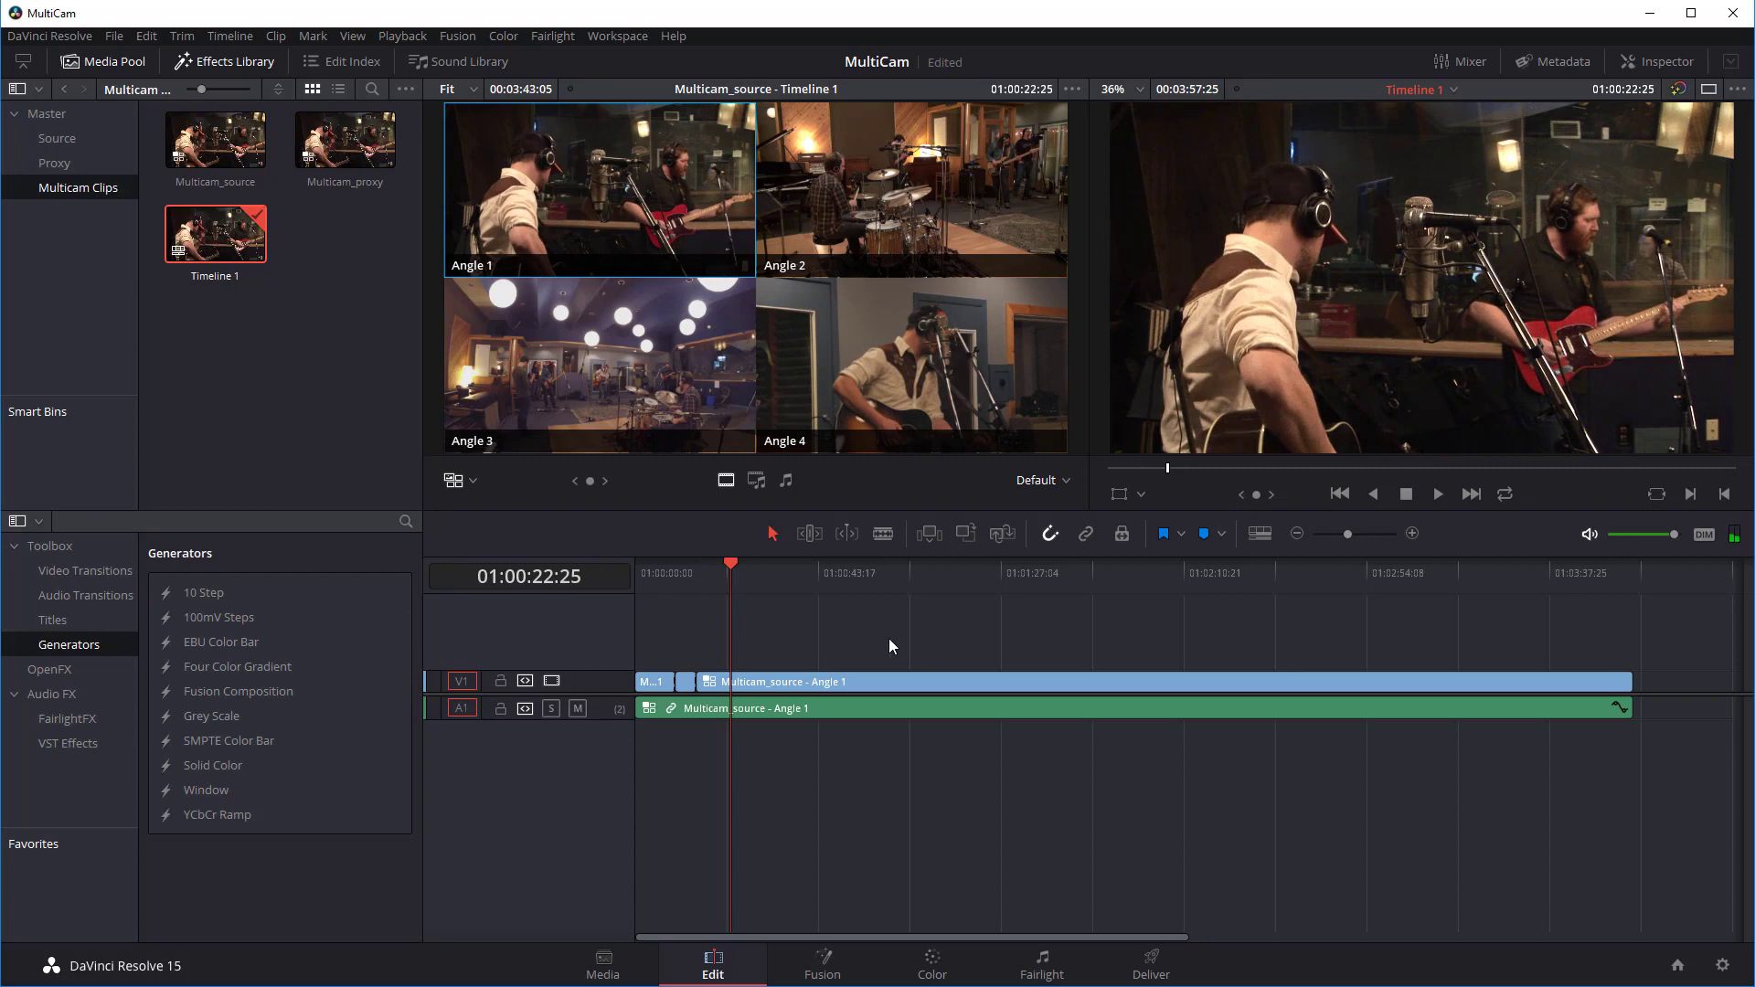
# - Open the last Multicam_source Angle 1 segment on V1 in its own timeline
pyautogui.moveTo(733, 561); pyautogui.dragTo(727, 565)
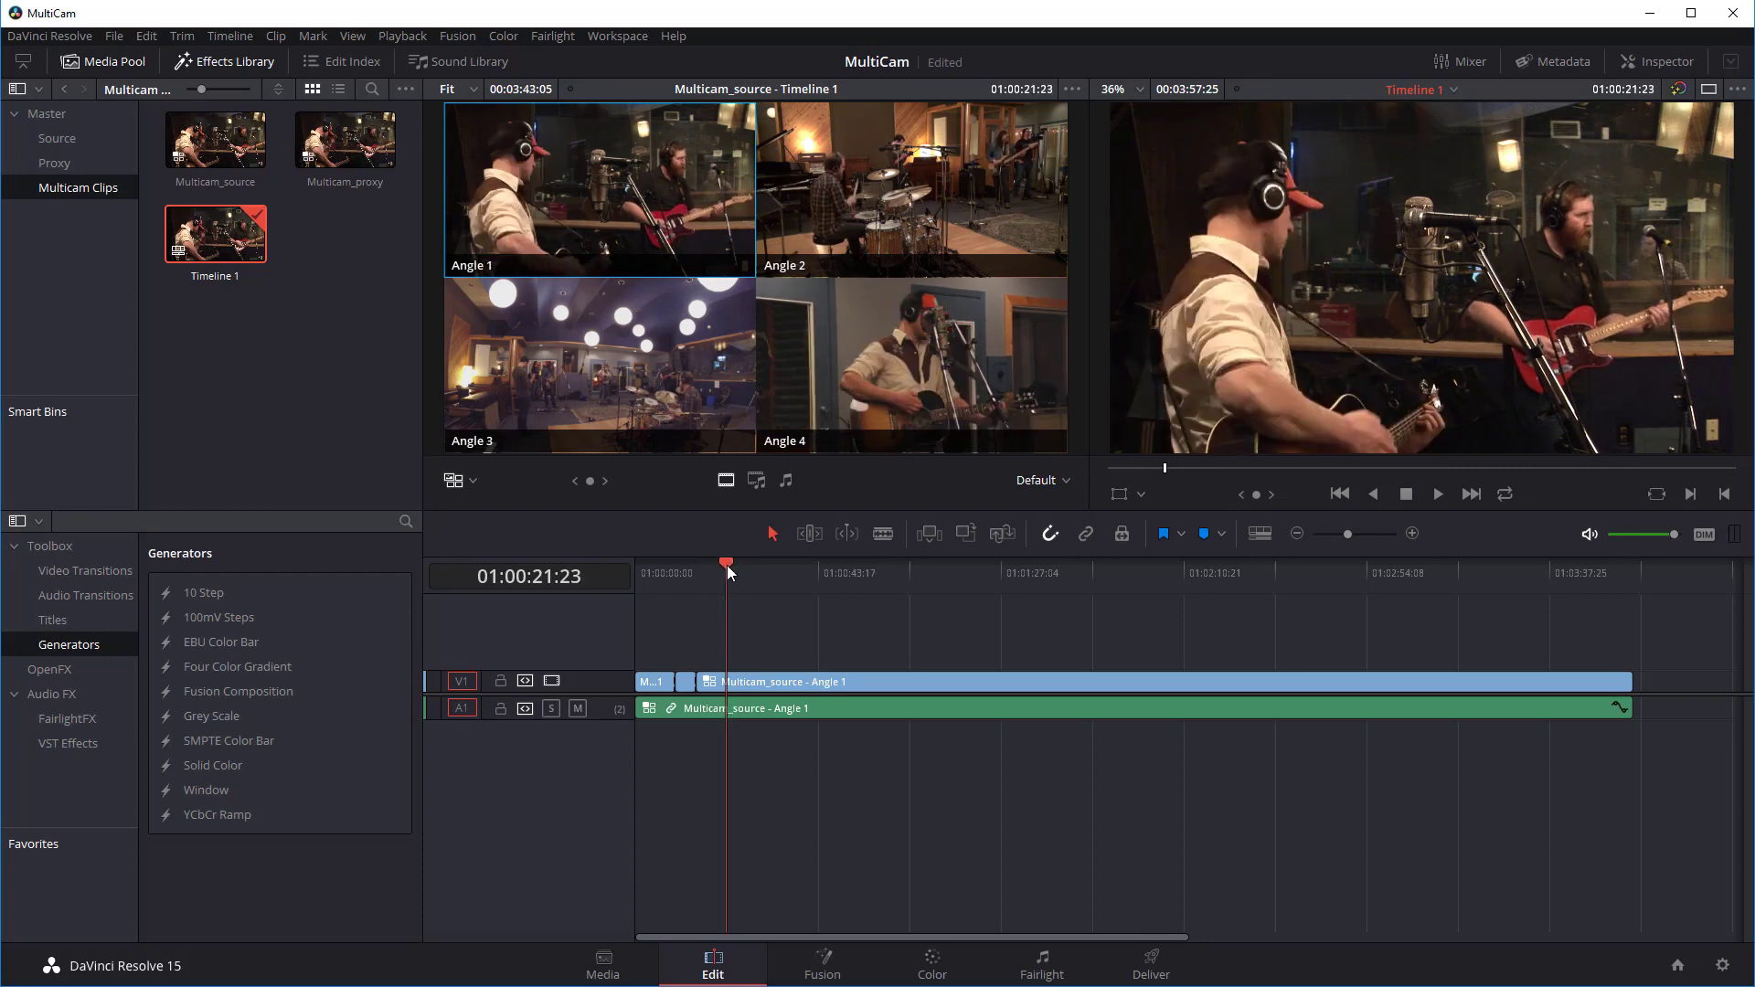
pyautogui.click(722, 681)
pyautogui.rightClick(722, 680)
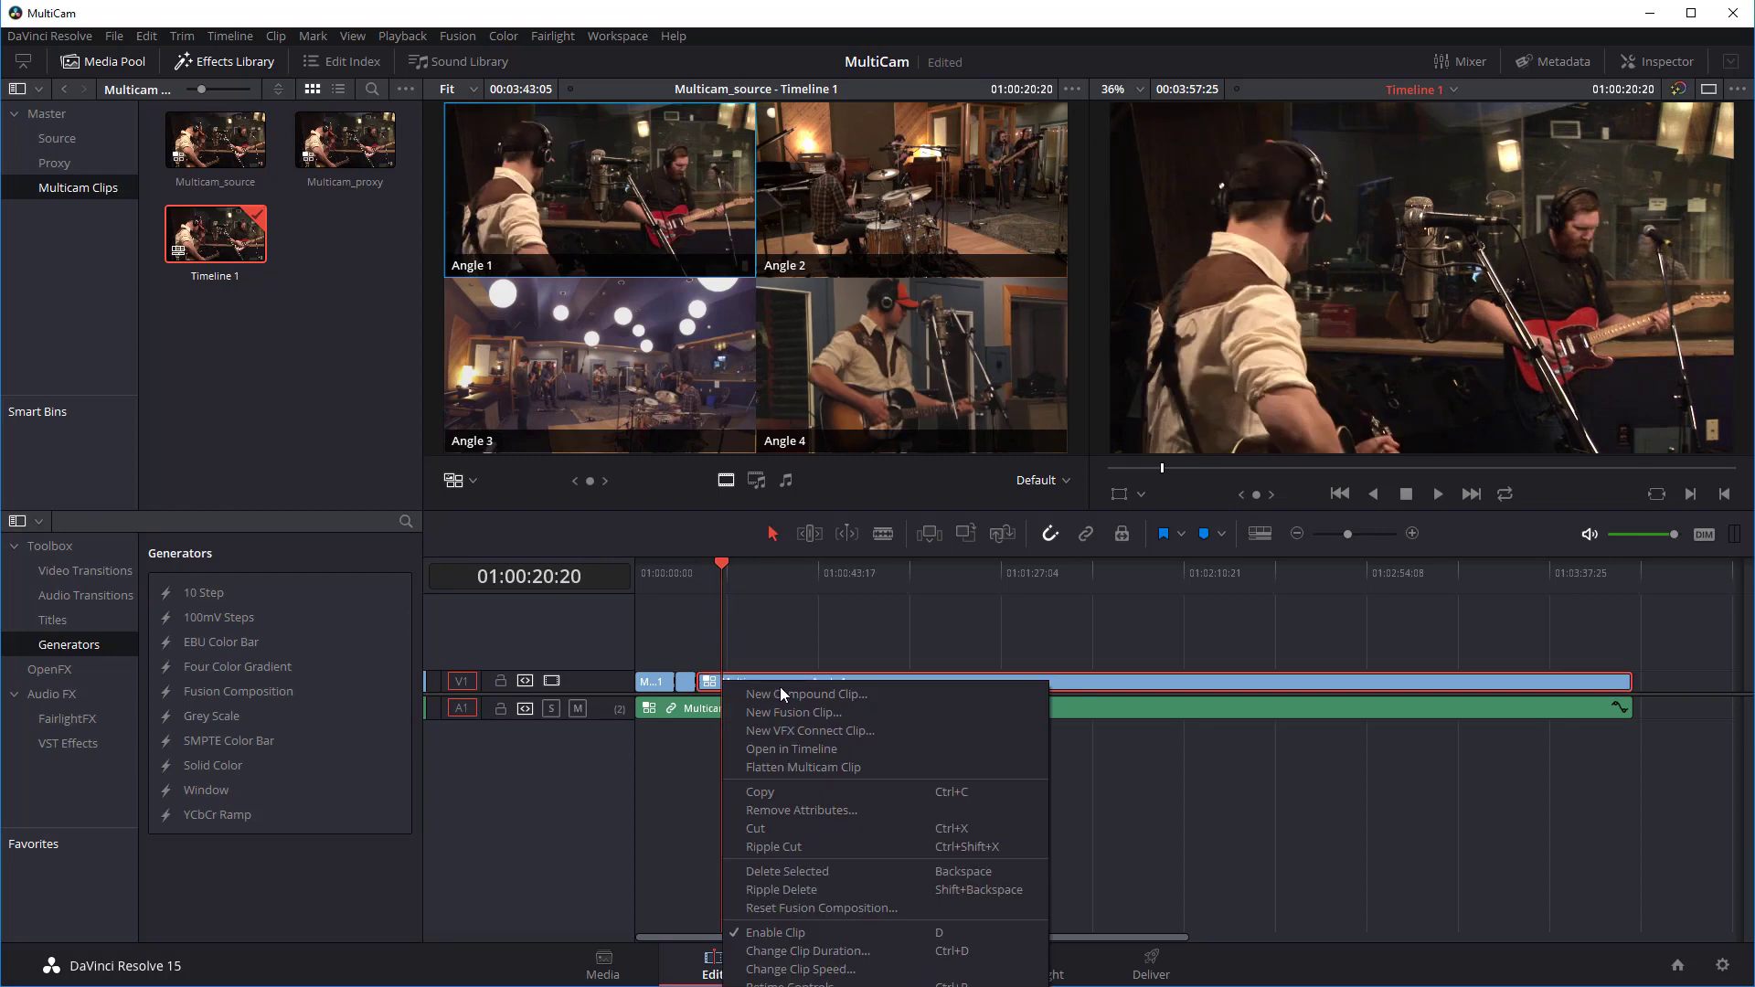
pyautogui.click(786, 749)
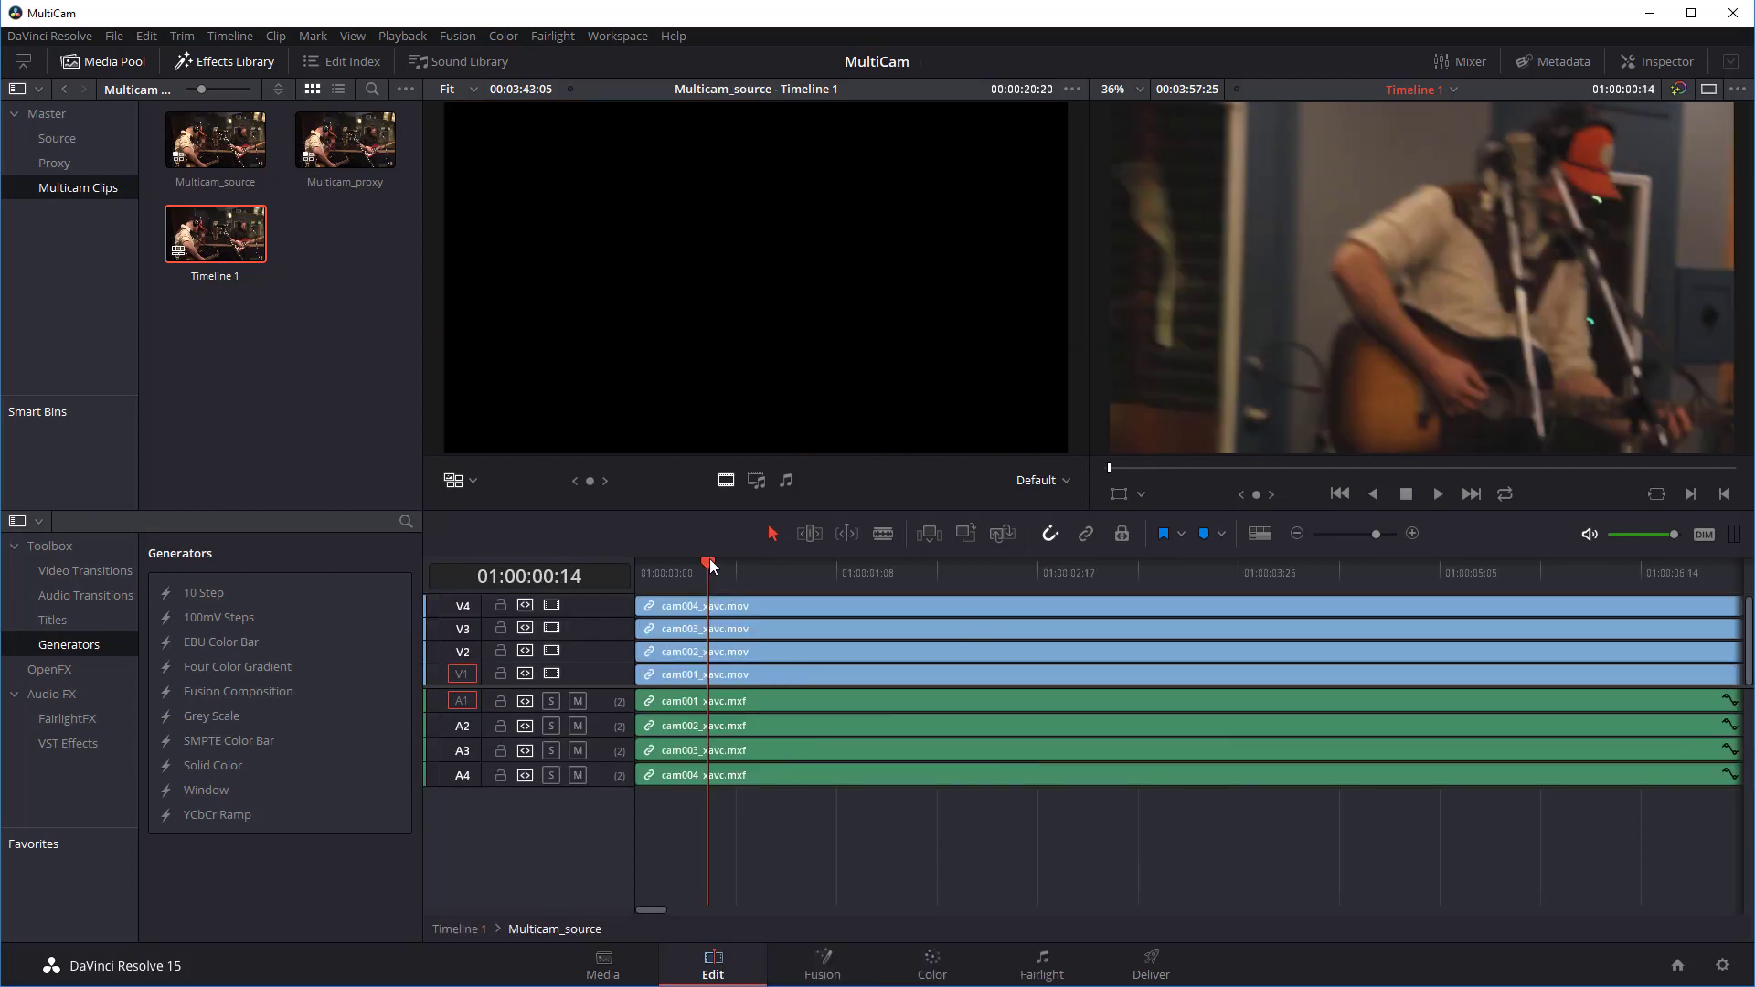
# - Scrub around the first second of the opened Multicam_source timeline to examine the cam004_xavc.mov picture on V4
pyautogui.moveTo(712, 566)
pyautogui.mouseDown()
pyautogui.moveTo(1455, 572)
pyautogui.moveTo(837, 569)
pyautogui.moveTo(707, 587)
pyautogui.mouseUp()
pyautogui.moveTo(708, 564); pyautogui.dragTo(682, 573)
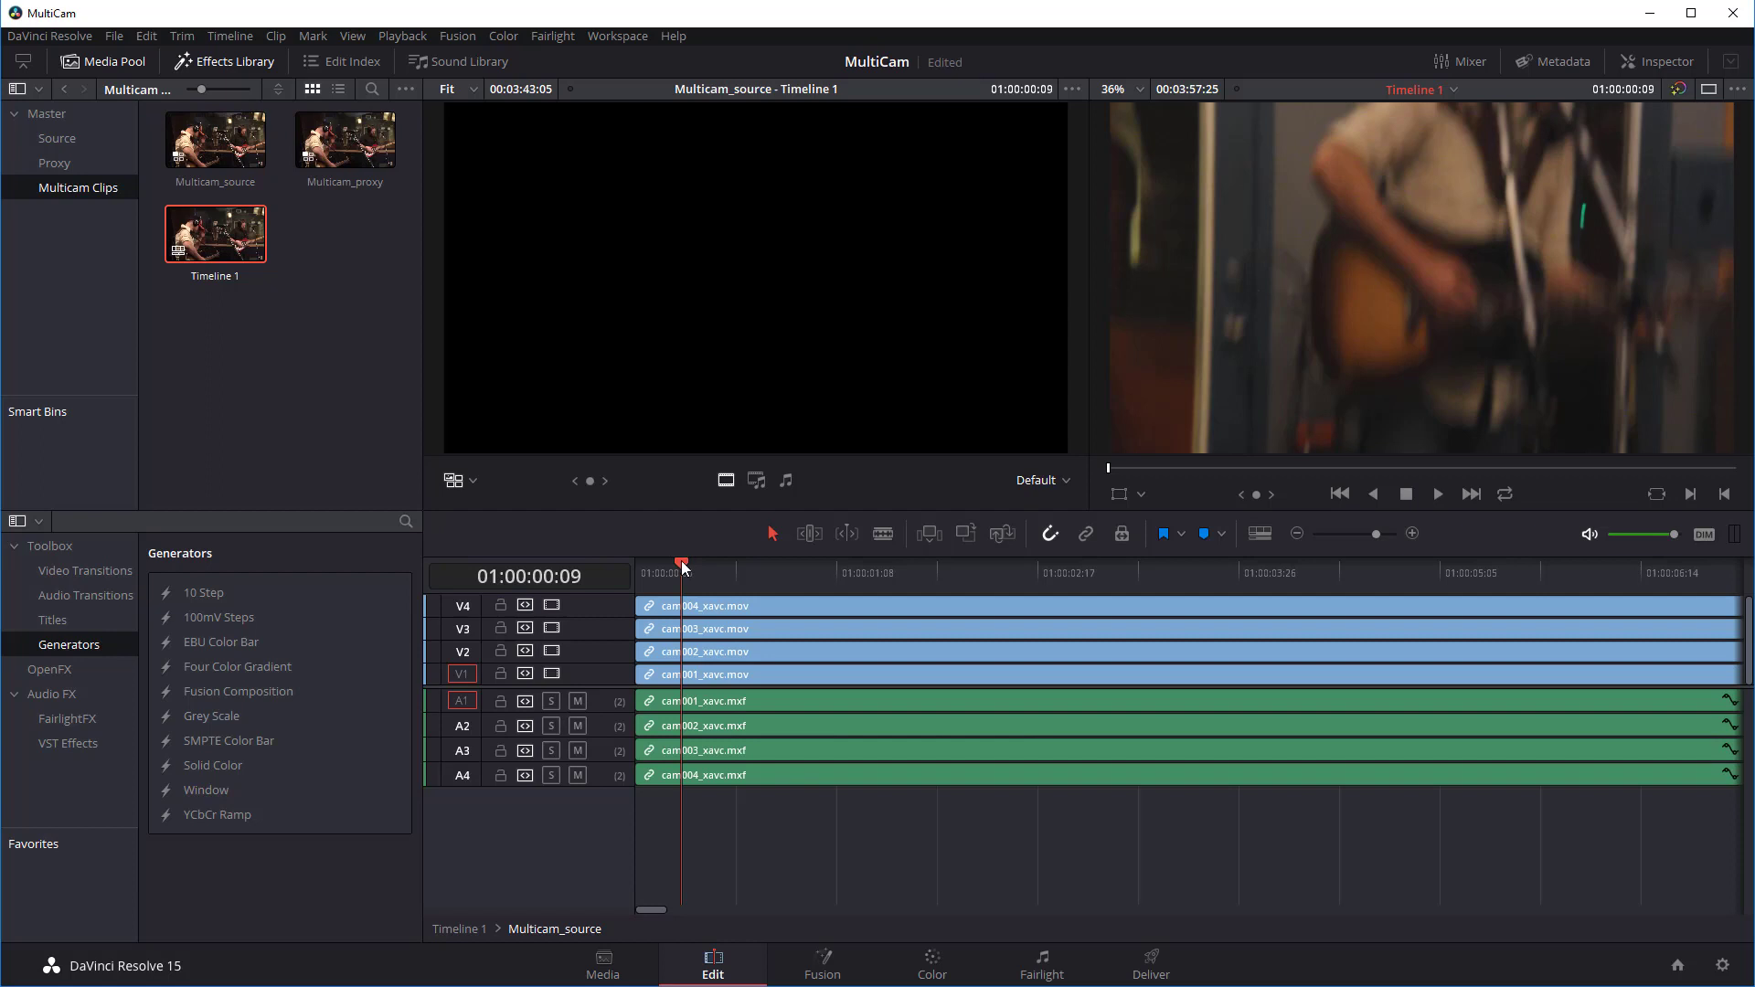
pyautogui.moveTo(682, 561); pyautogui.dragTo(770, 576)
pyautogui.click(793, 603)
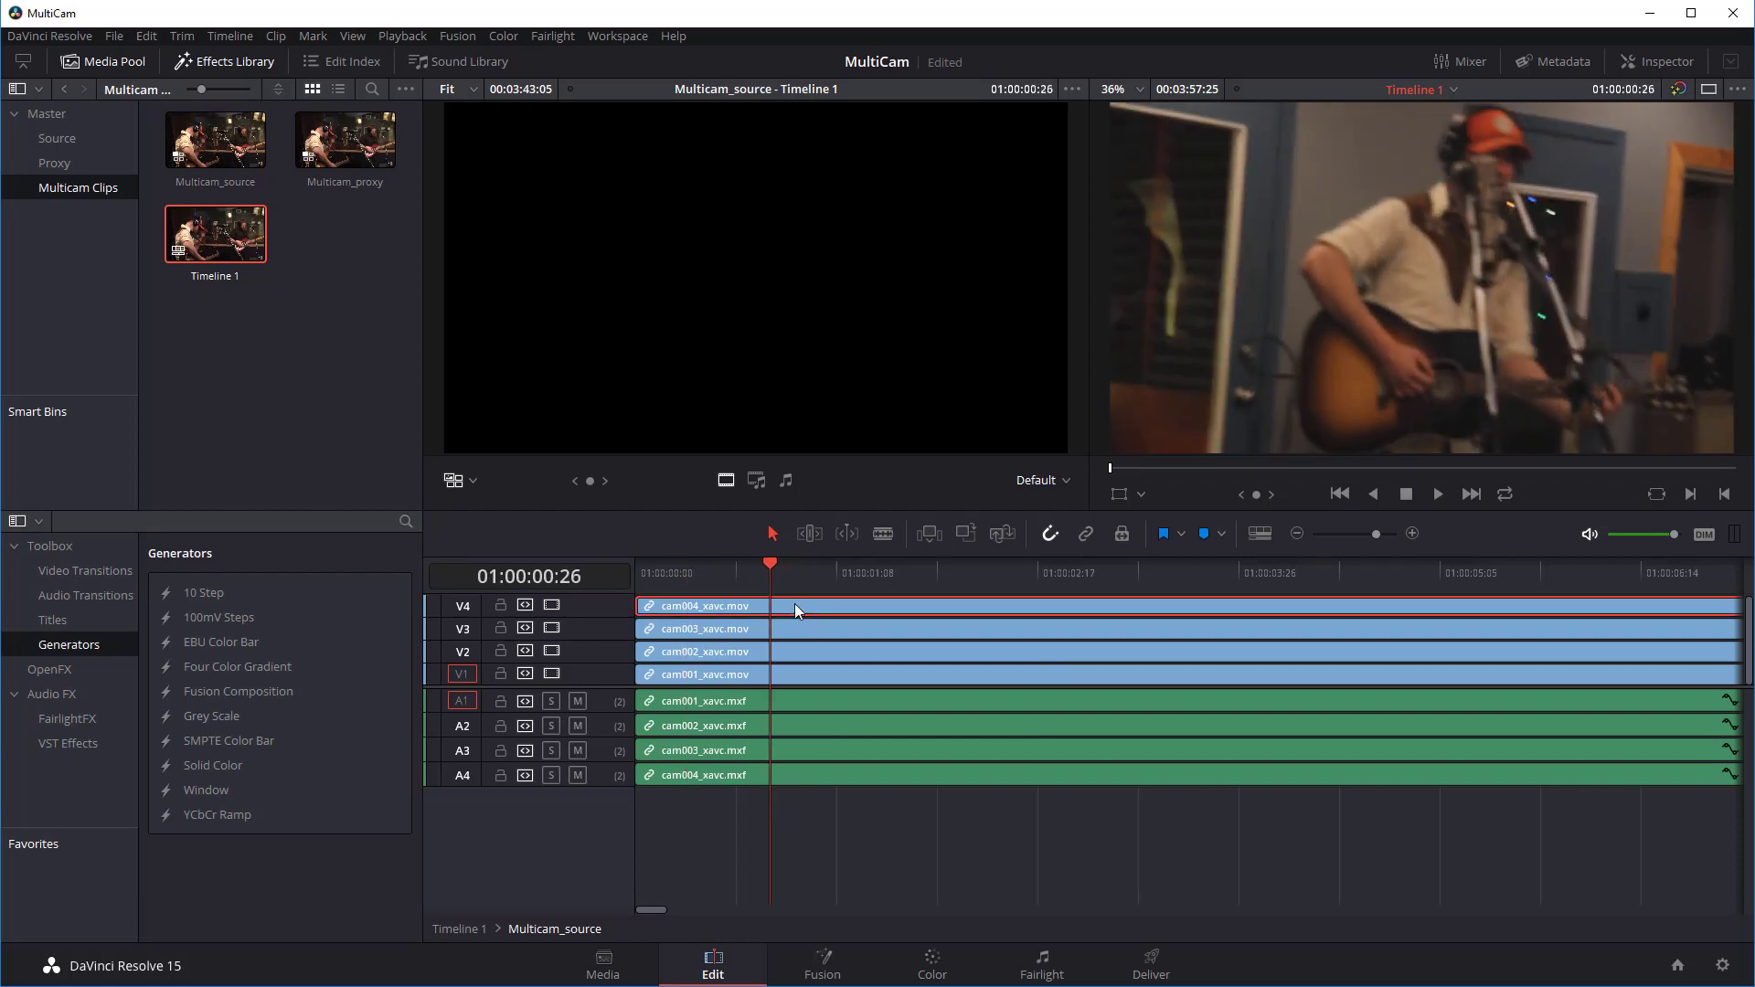
pyautogui.moveTo(768, 566)
pyautogui.mouseDown()
pyautogui.moveTo(706, 572)
pyautogui.moveTo(783, 574)
pyautogui.mouseUp()
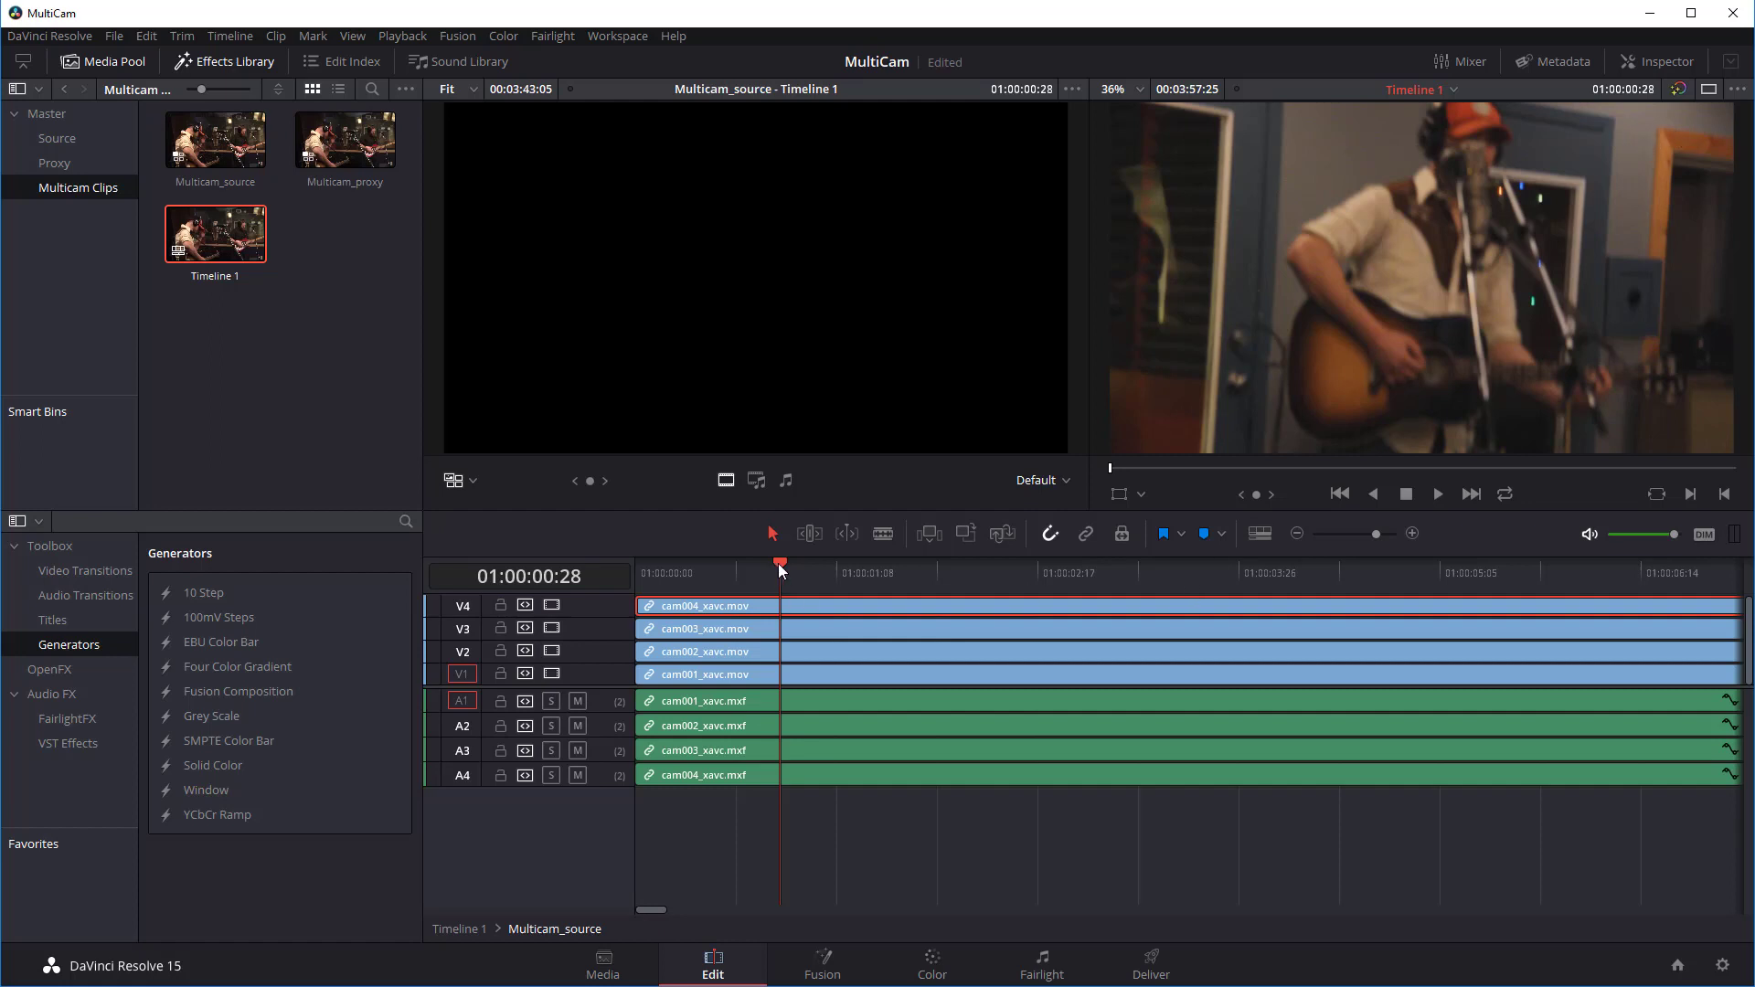
pyautogui.moveTo(780, 566)
pyautogui.mouseDown()
pyautogui.moveTo(814, 572)
pyautogui.moveTo(764, 574)
pyautogui.mouseUp()
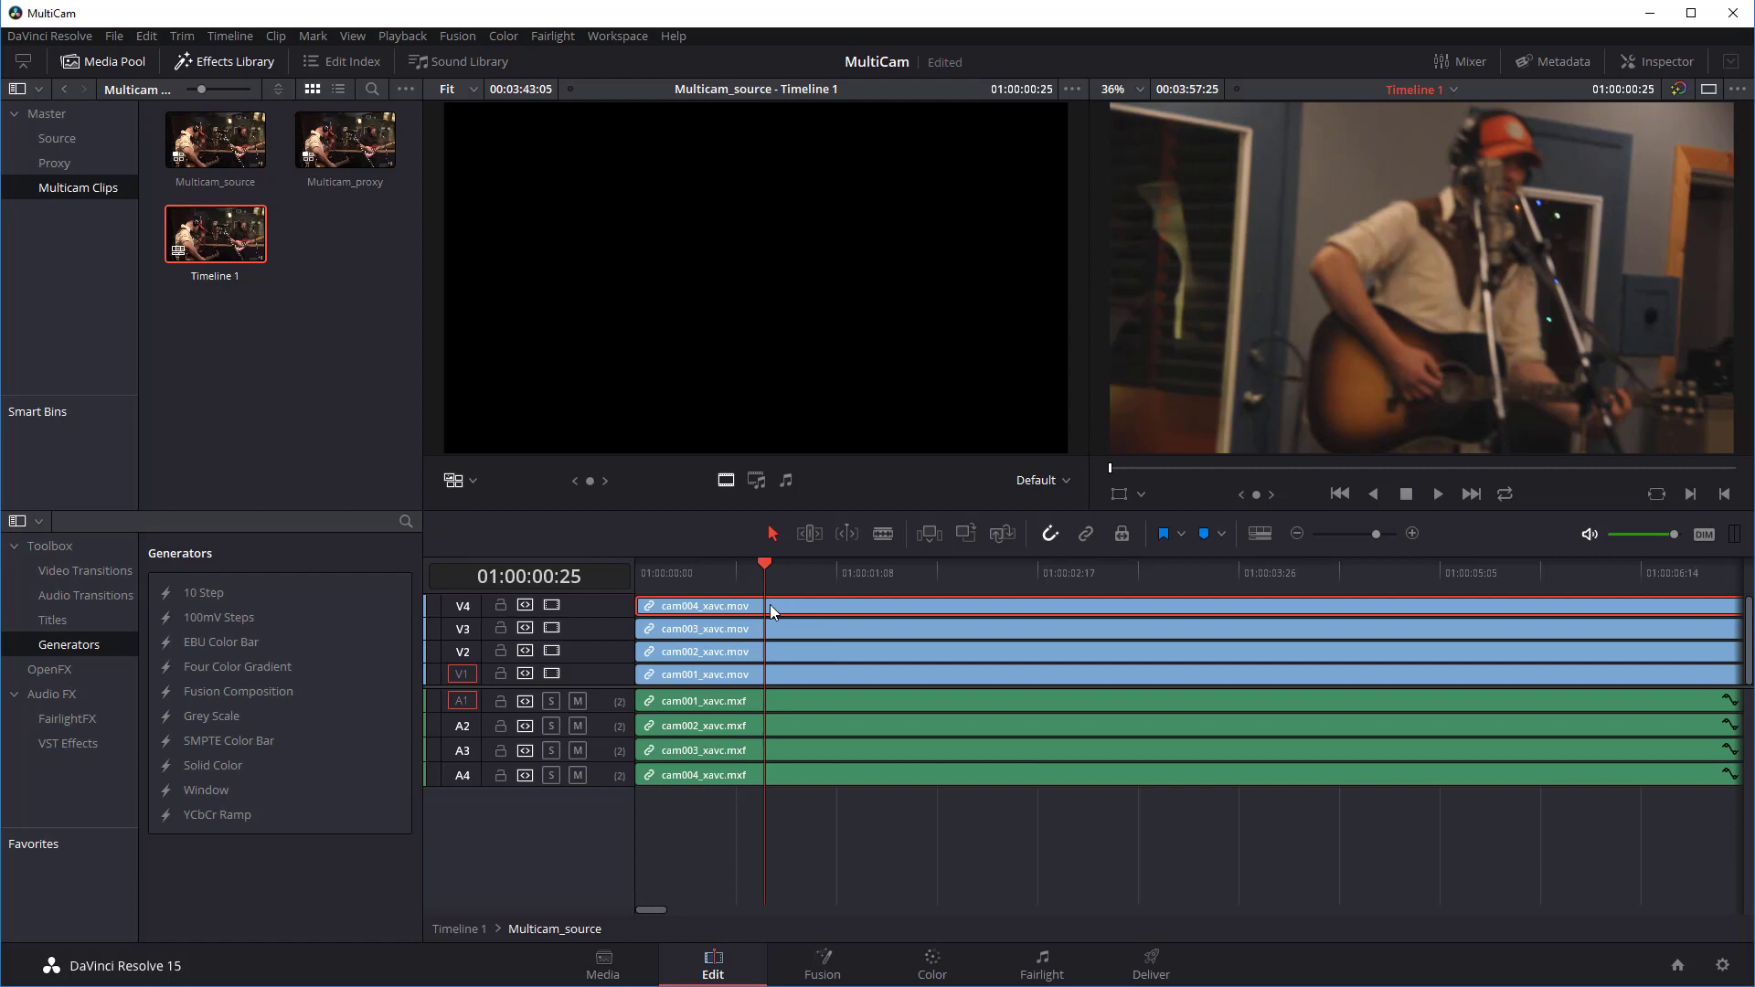
pyautogui.moveTo(768, 568); pyautogui.dragTo(755, 568)
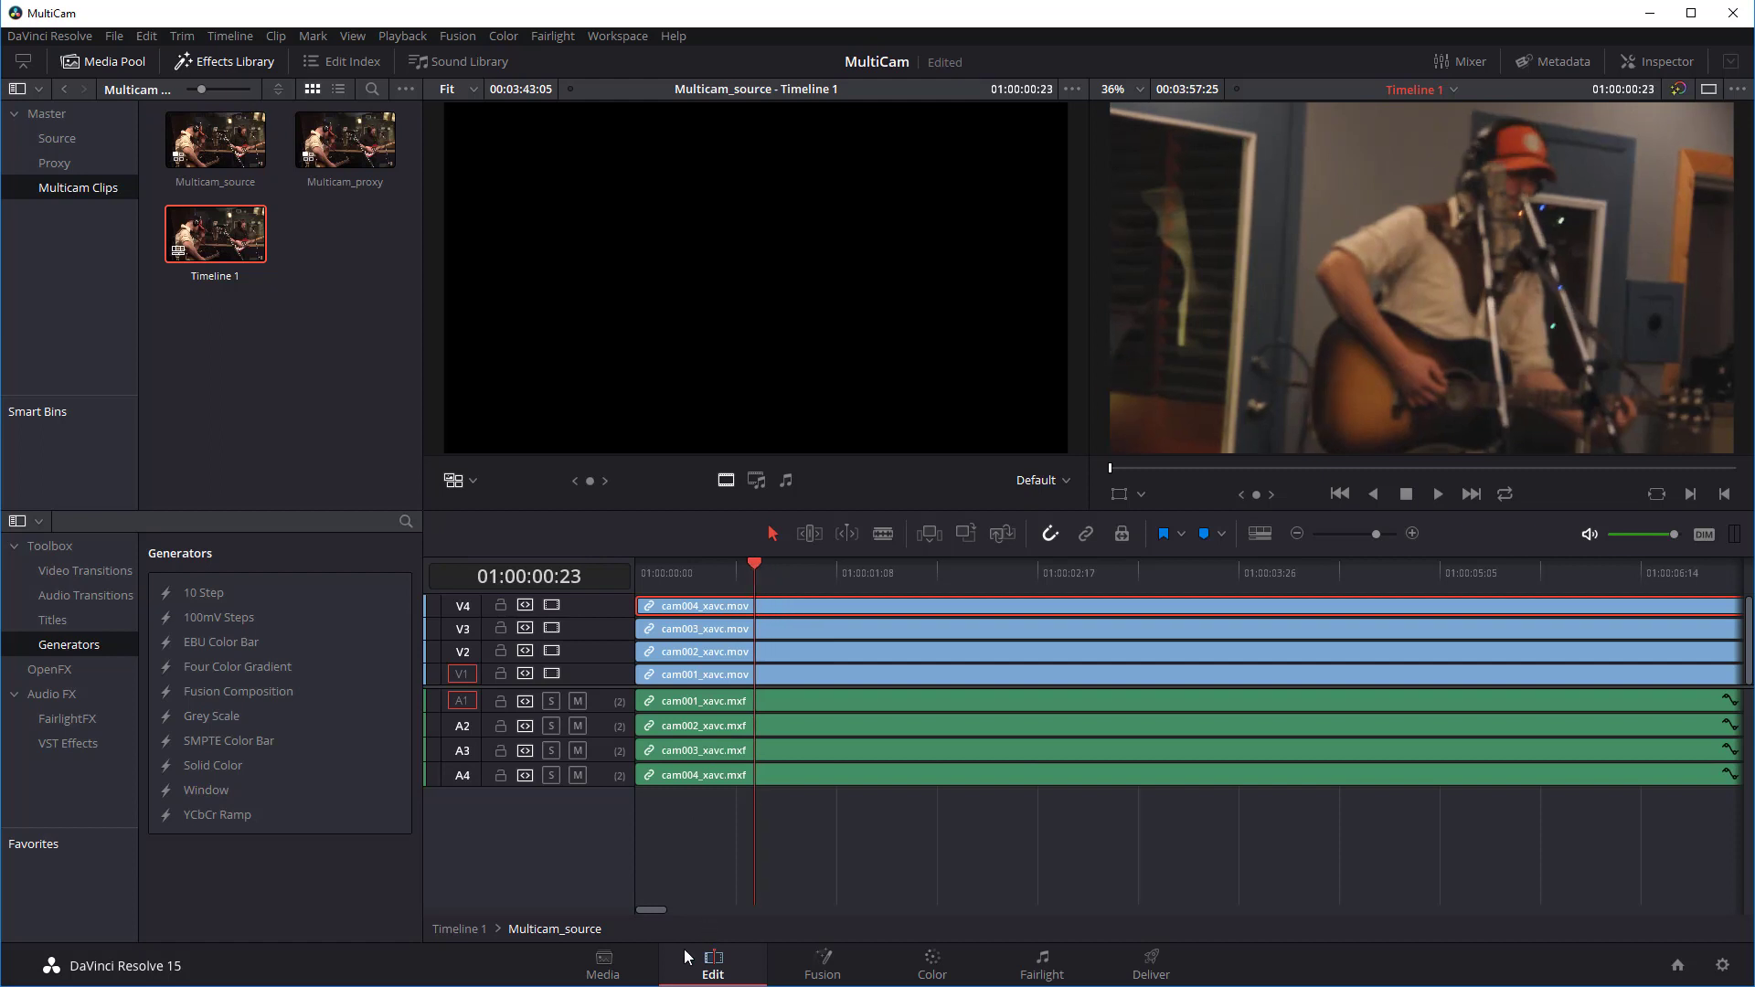
pyautogui.click(758, 568)
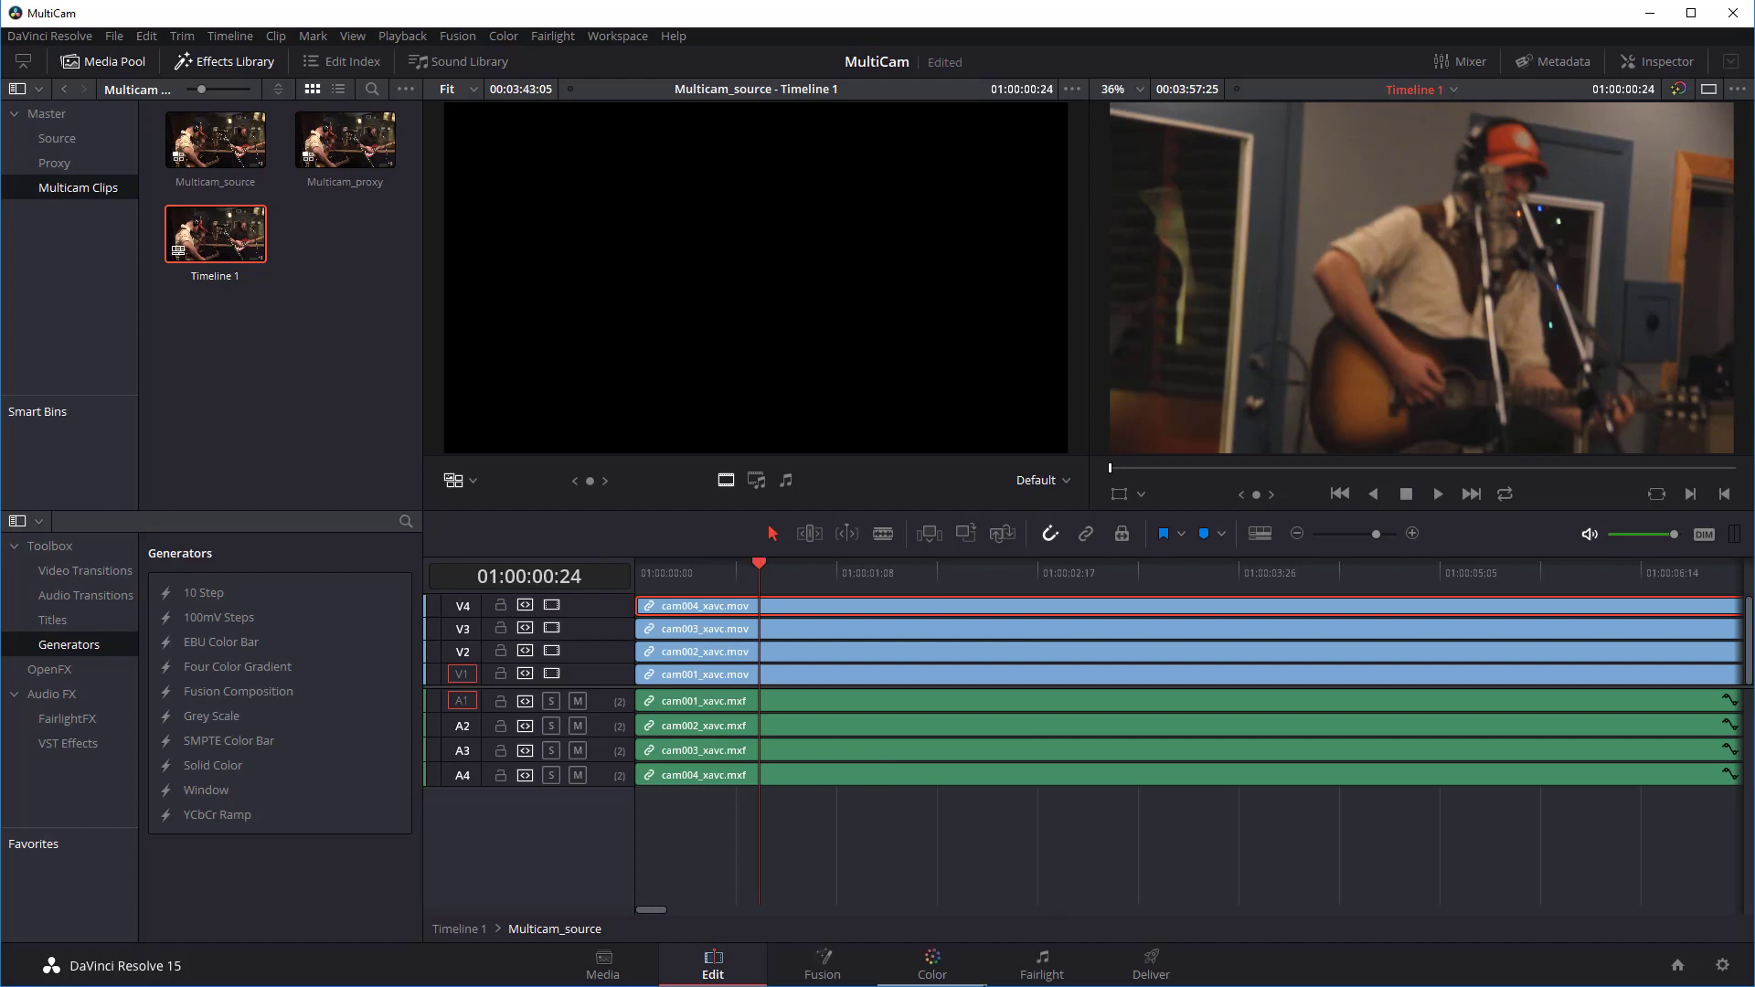
# - Switch to the Color page and play the camera 4 clip to about seven seconds into the multicam timeline
pyautogui.click(933, 967)
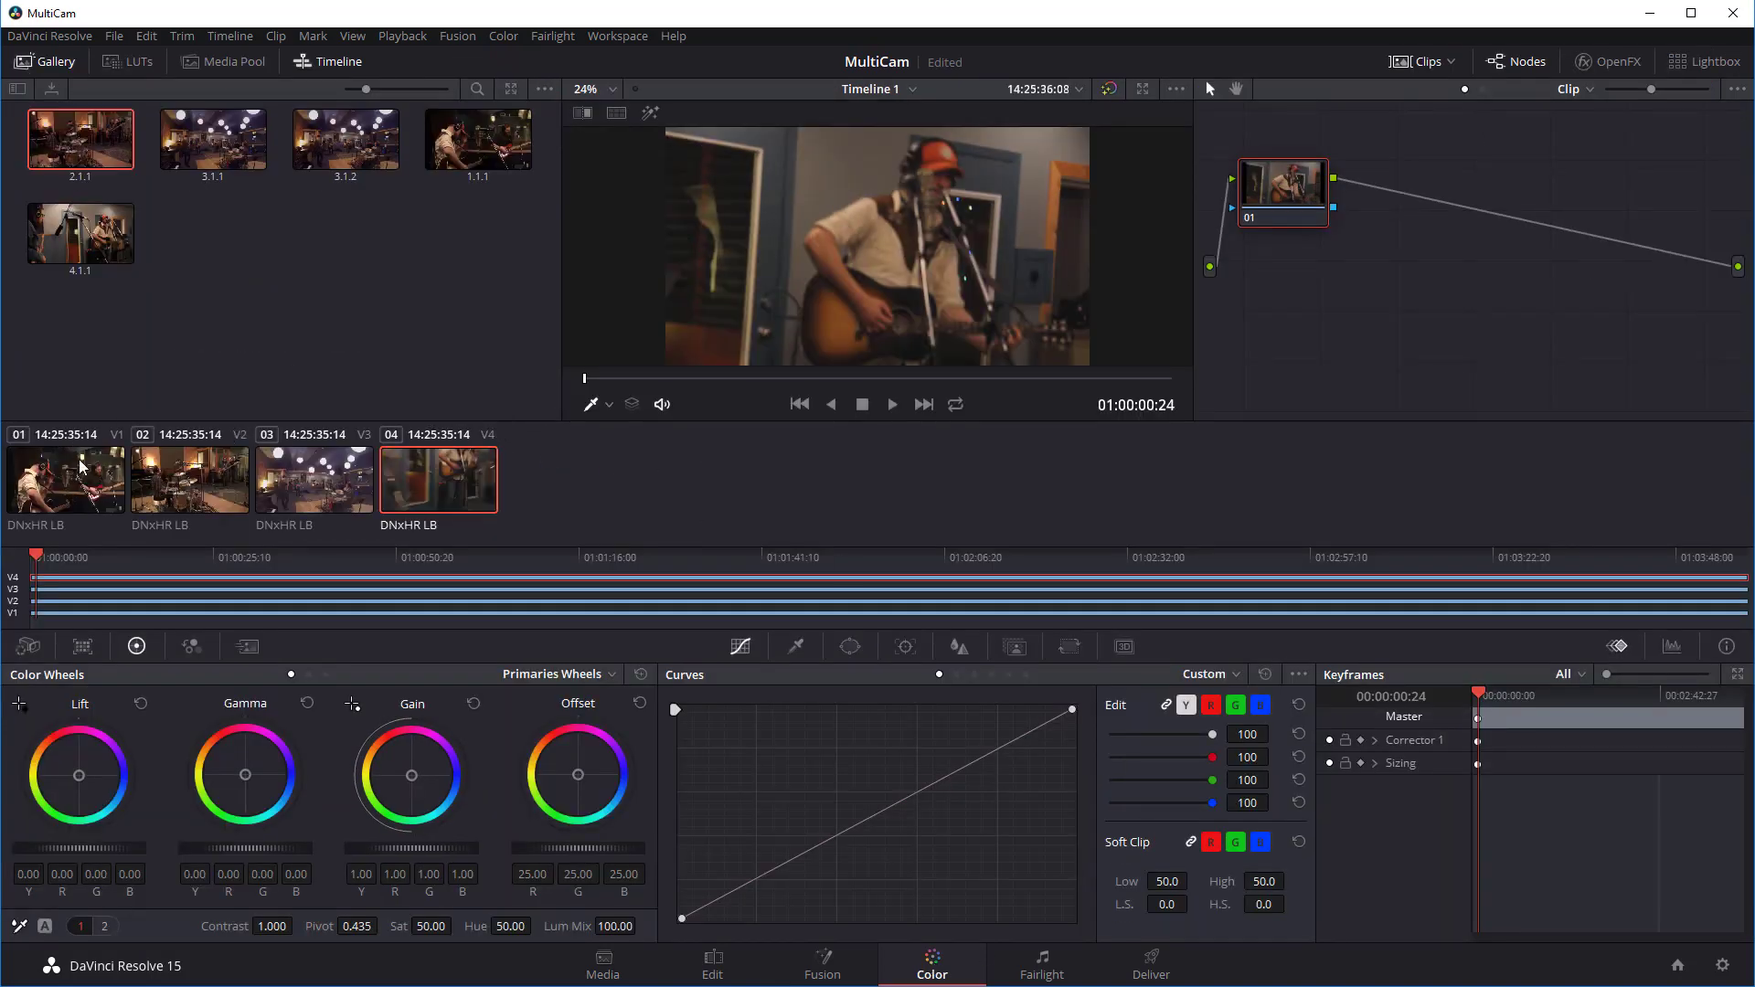
pyautogui.press('space')
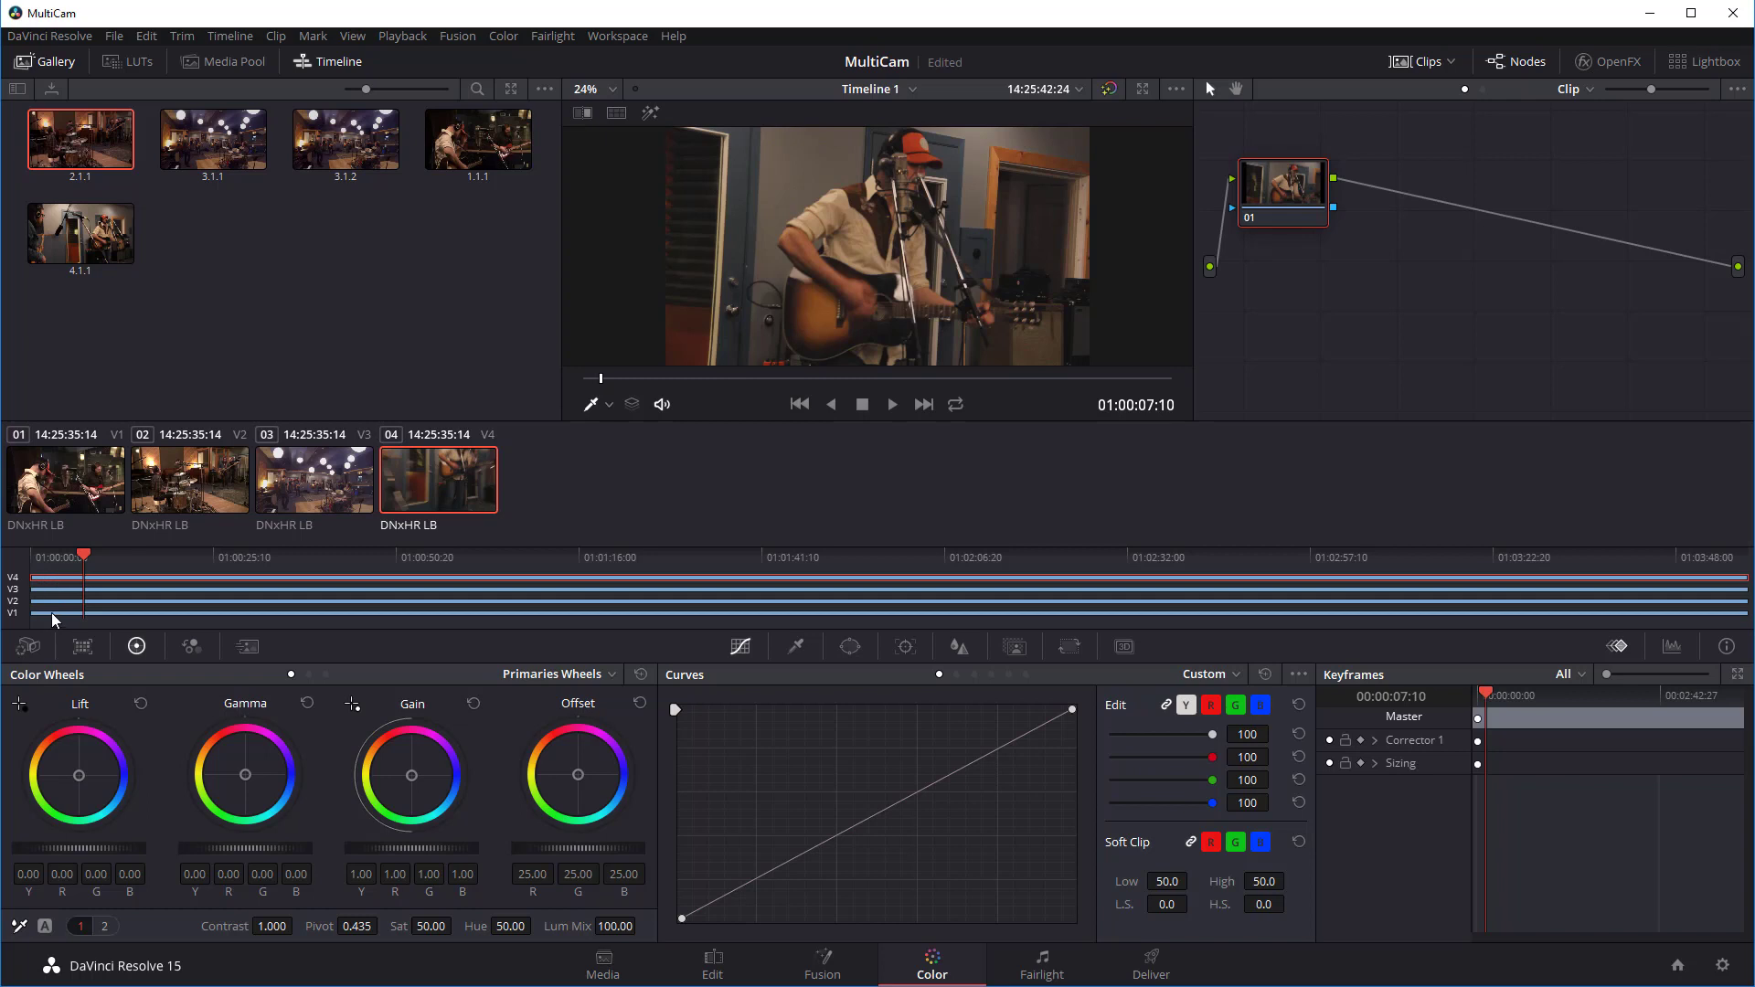
pyautogui.moveTo(121, 560); pyautogui.dragTo(85, 559)
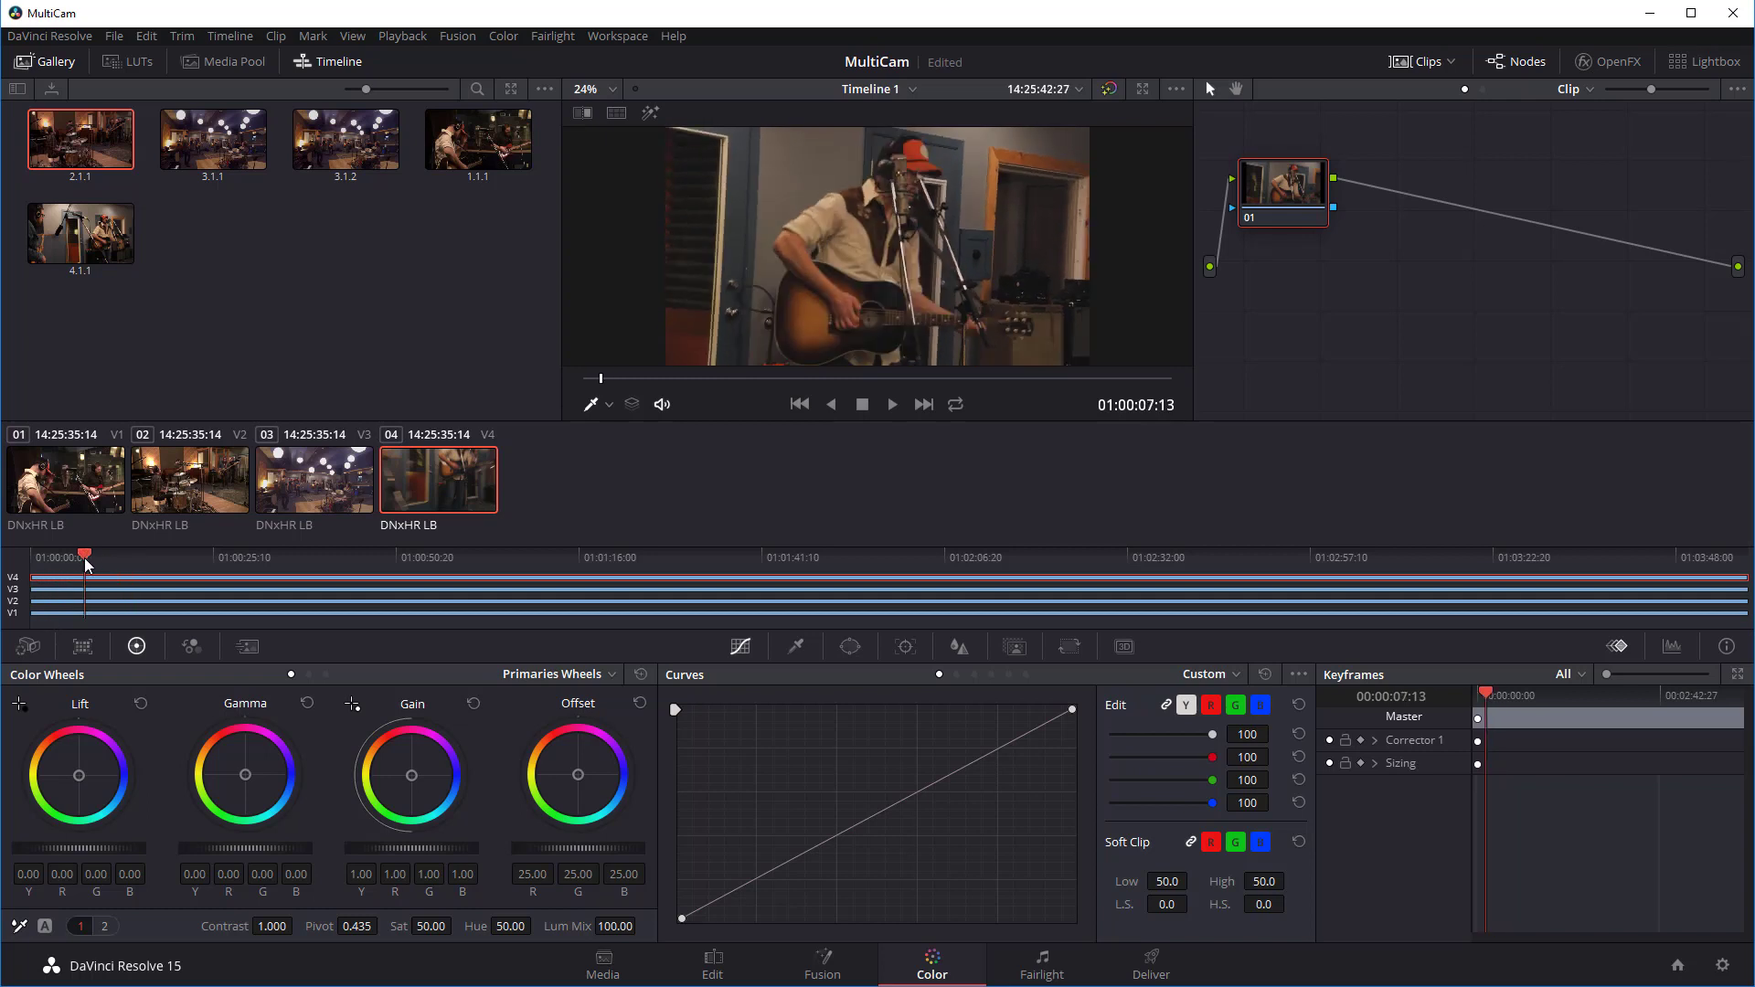
# - Select each of the four camera clips on V1 to V4 in turn to compare what the viewer displays
pyautogui.click(66, 592)
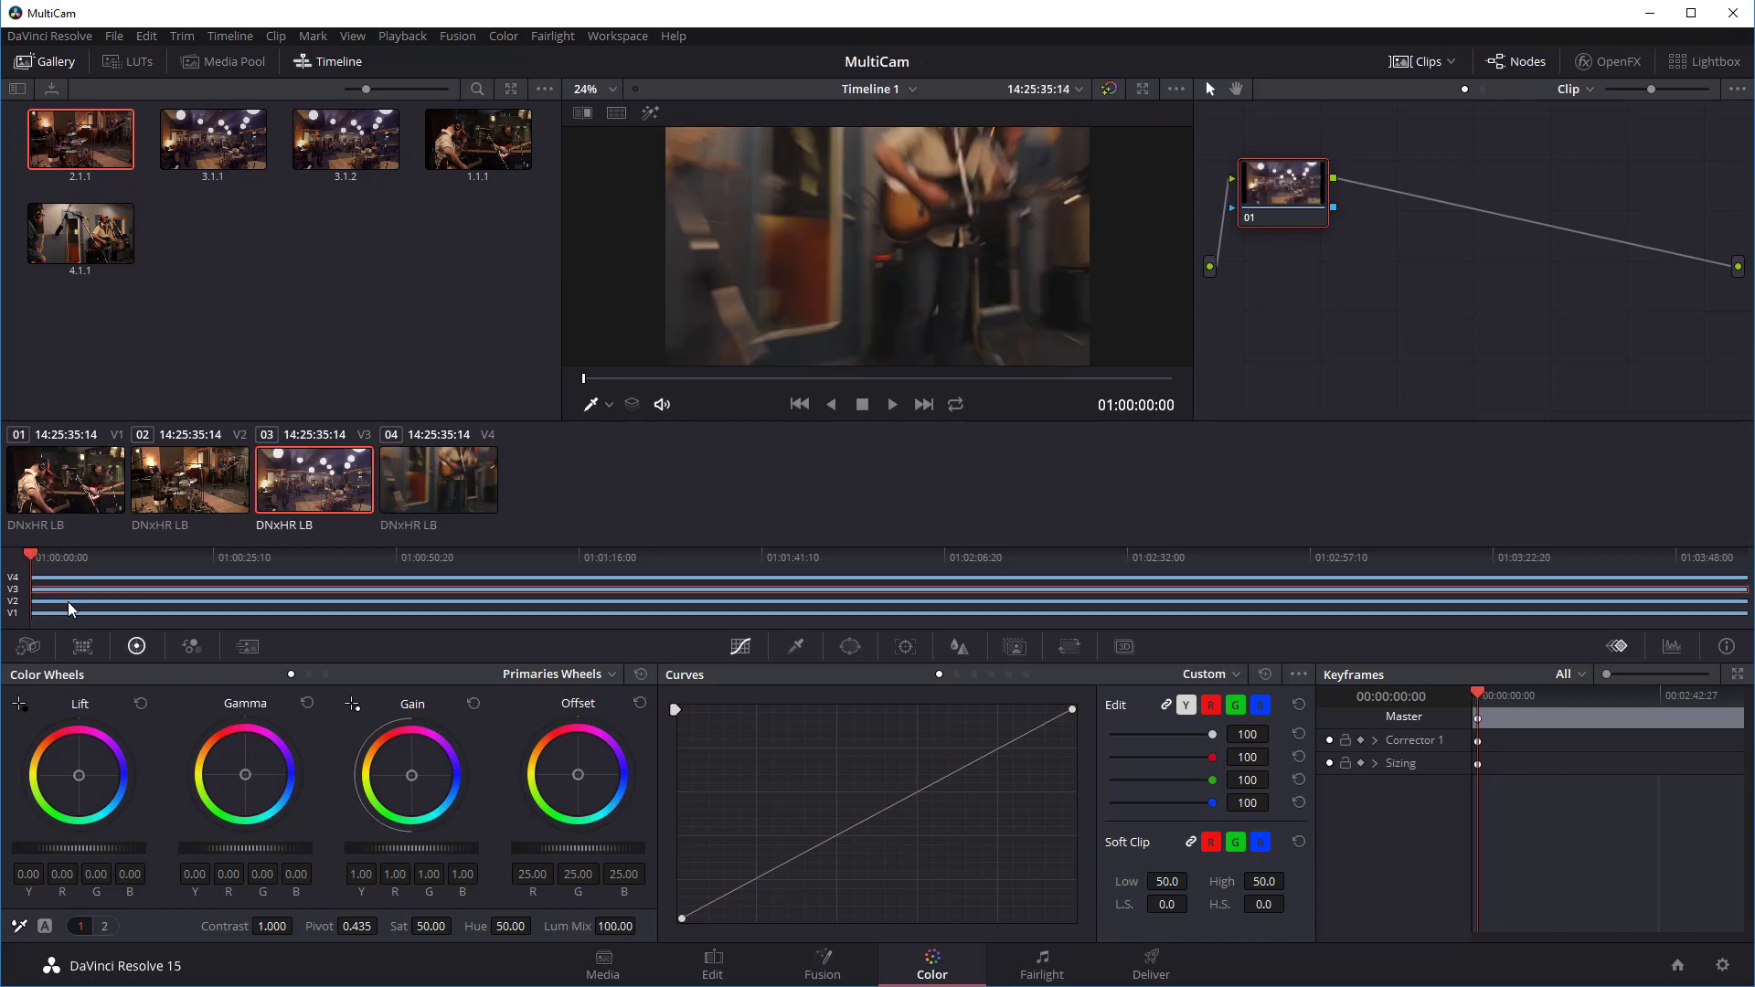
pyautogui.click(69, 601)
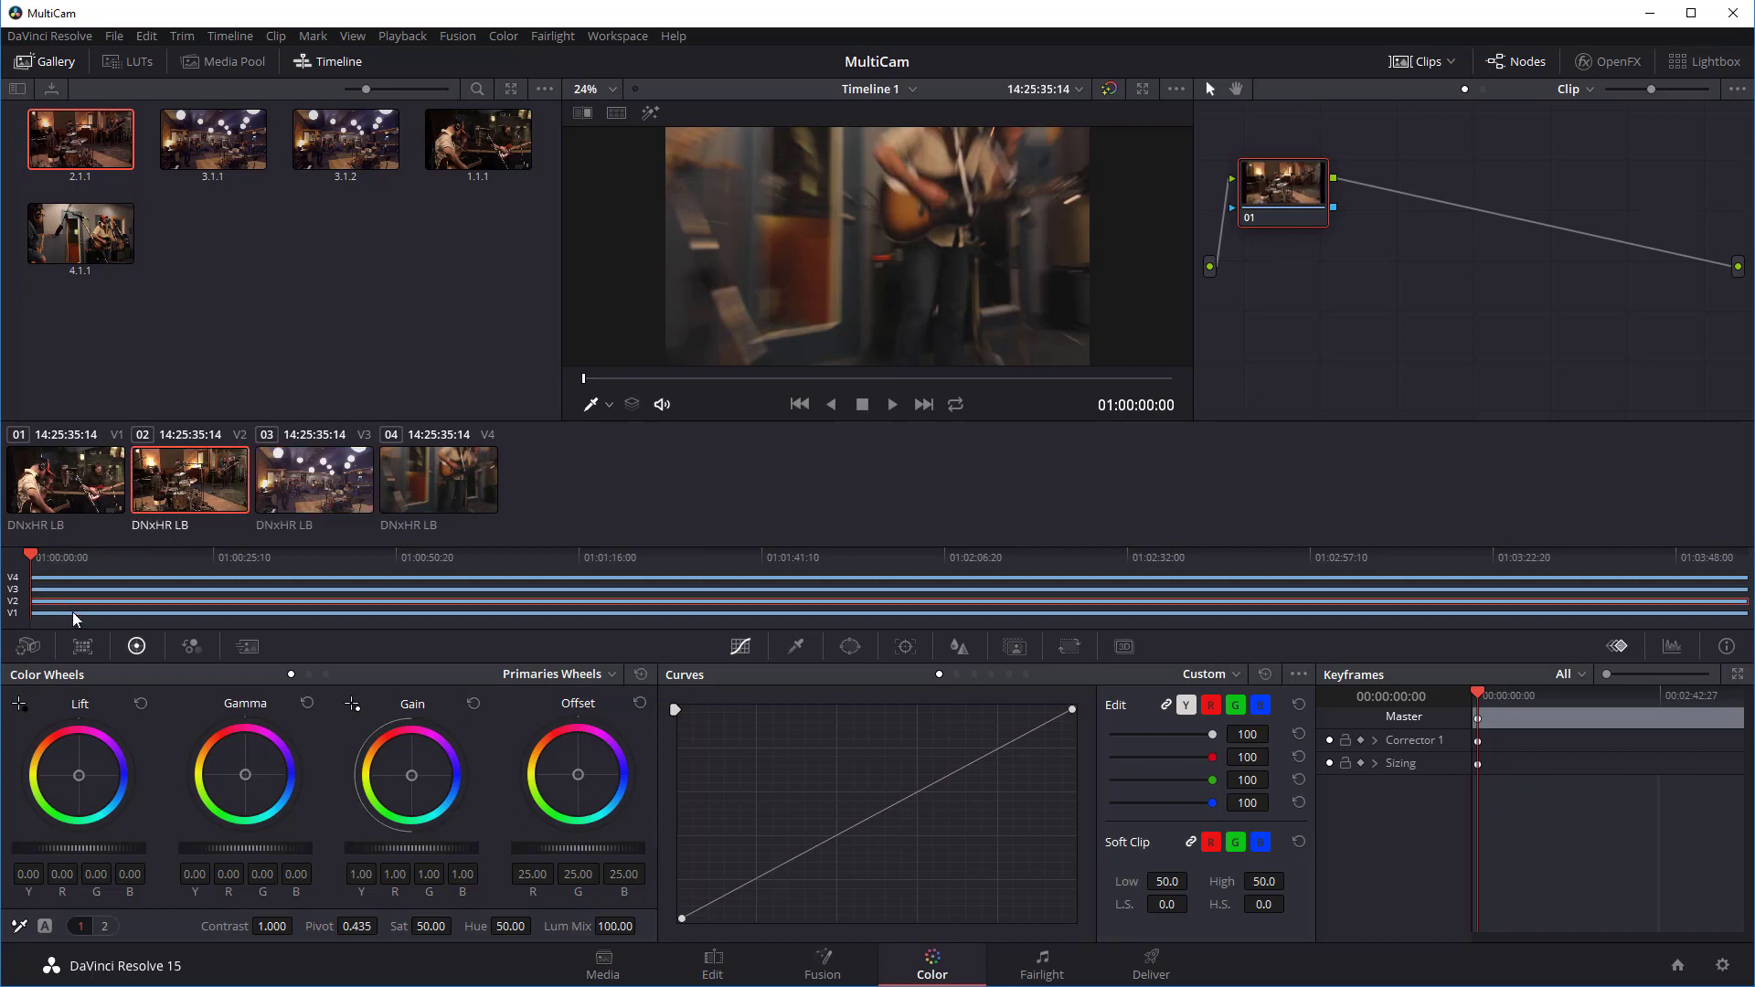
pyautogui.click(75, 613)
pyautogui.click(74, 602)
pyautogui.click(74, 590)
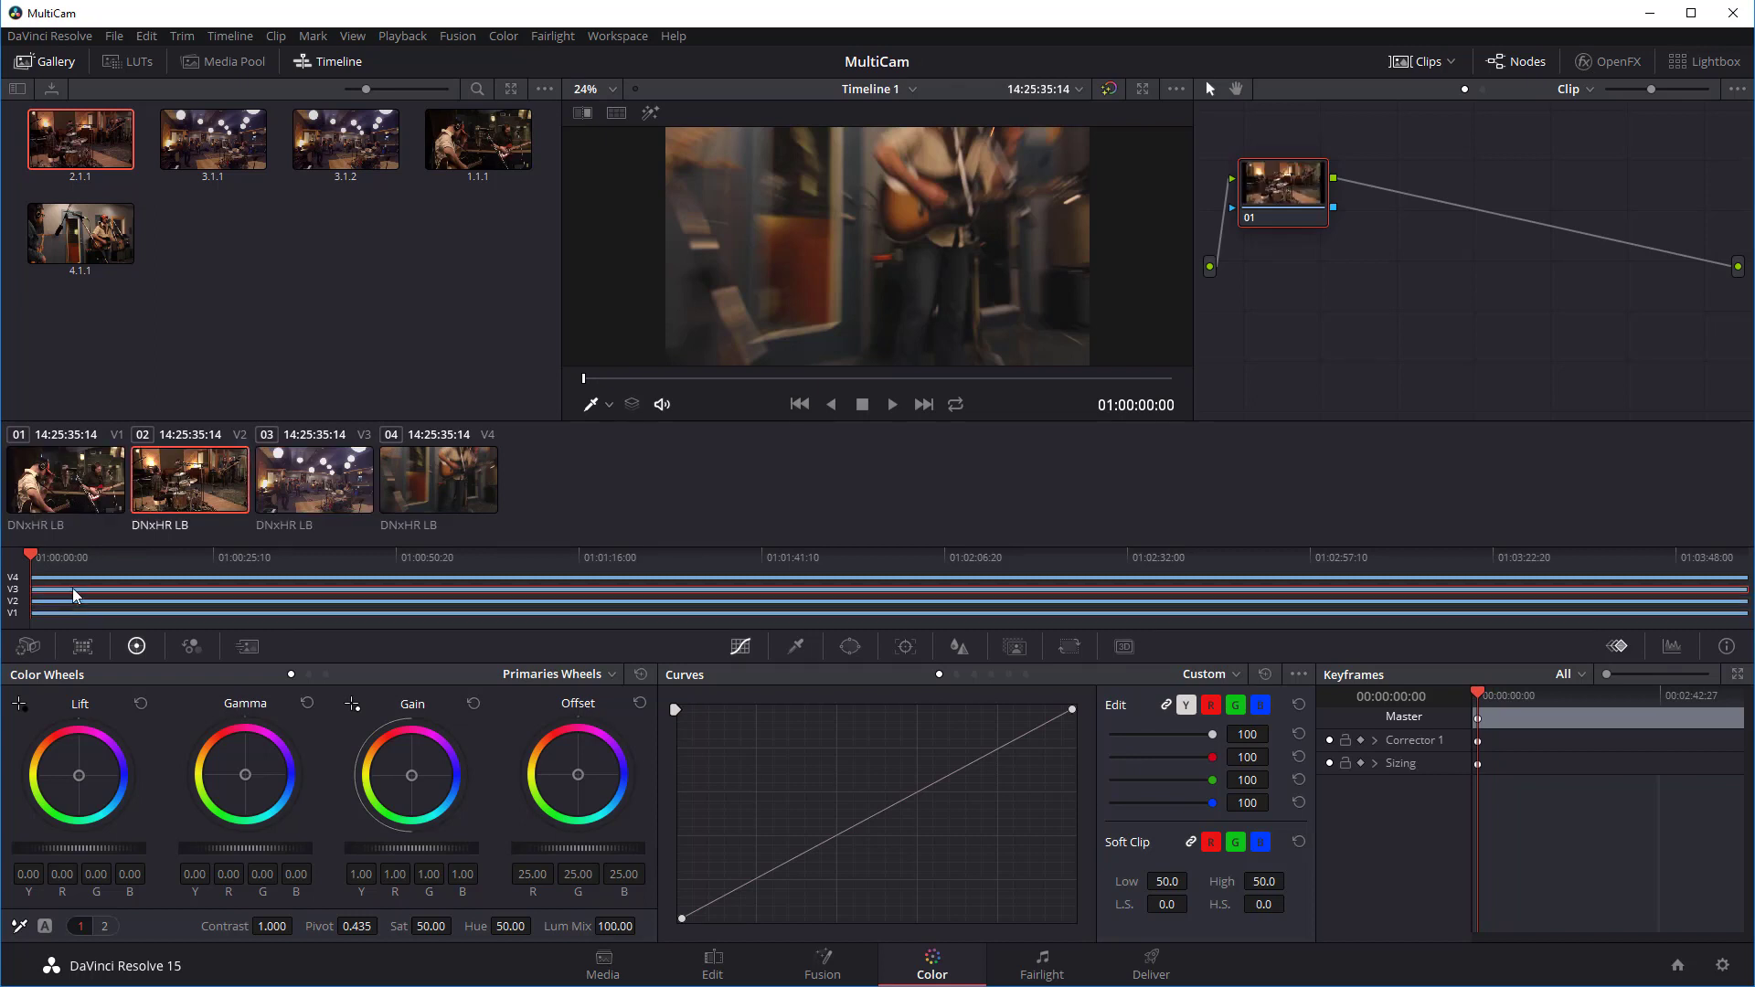
pyautogui.click(77, 577)
pyautogui.click(59, 498)
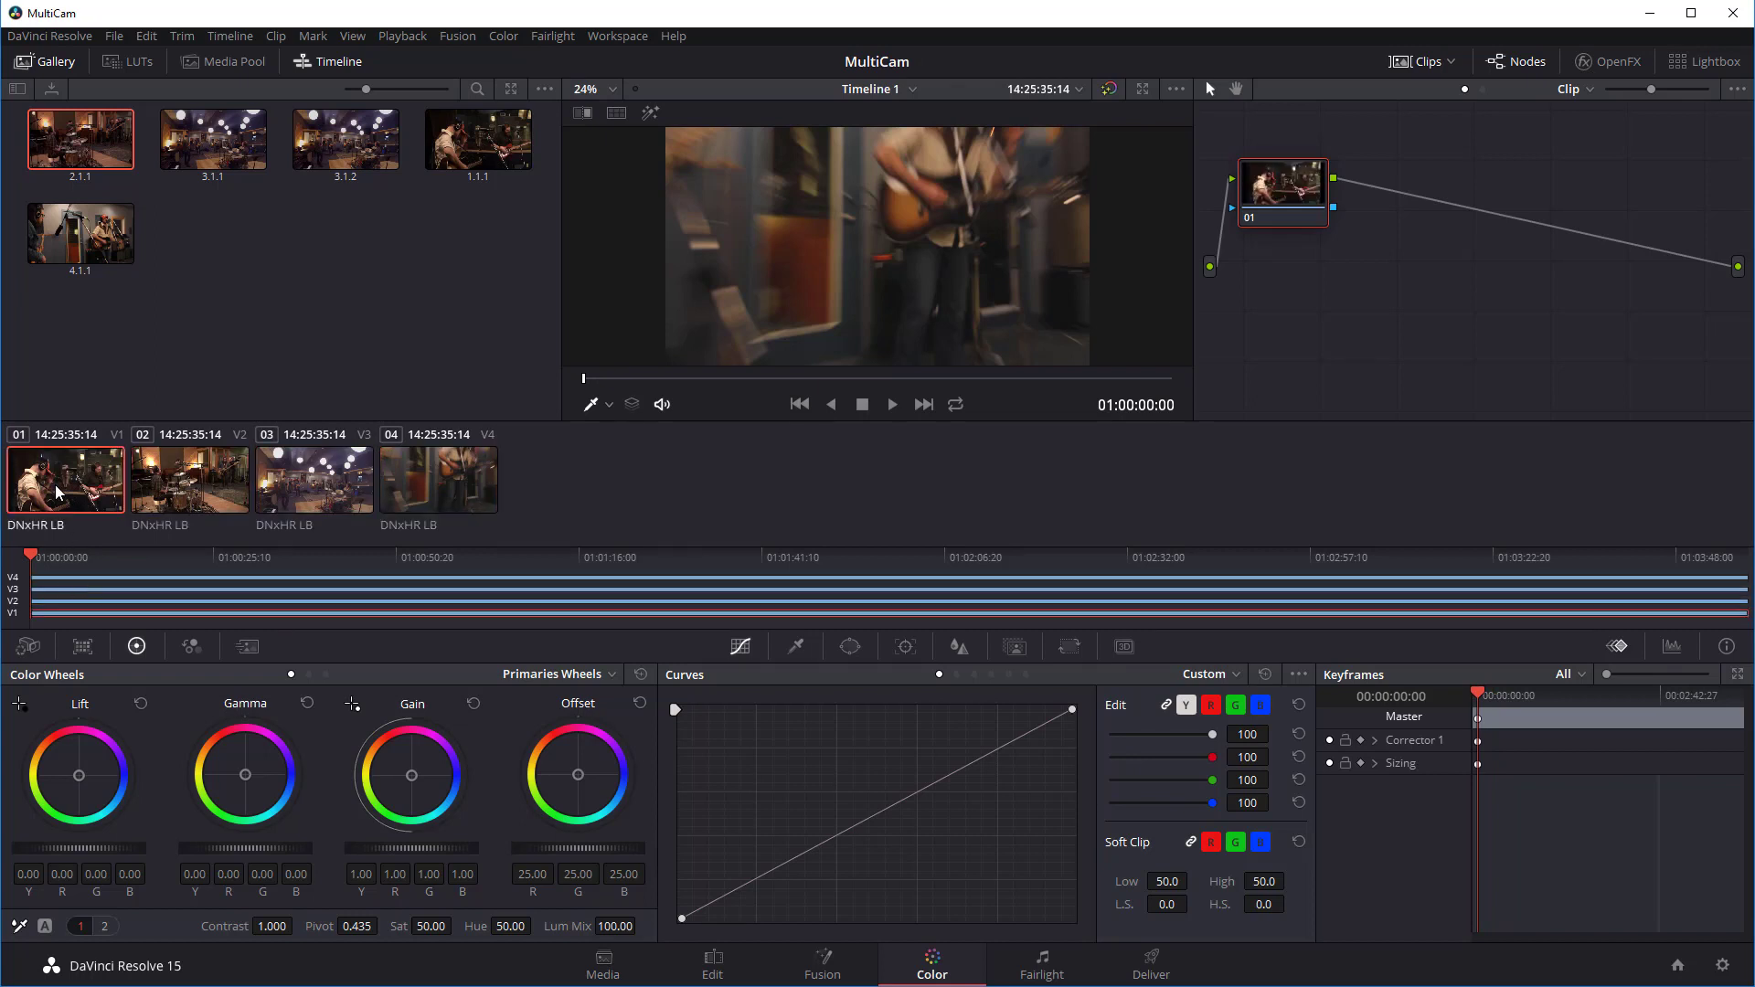
pyautogui.click(185, 495)
pyautogui.click(289, 493)
pyautogui.click(455, 479)
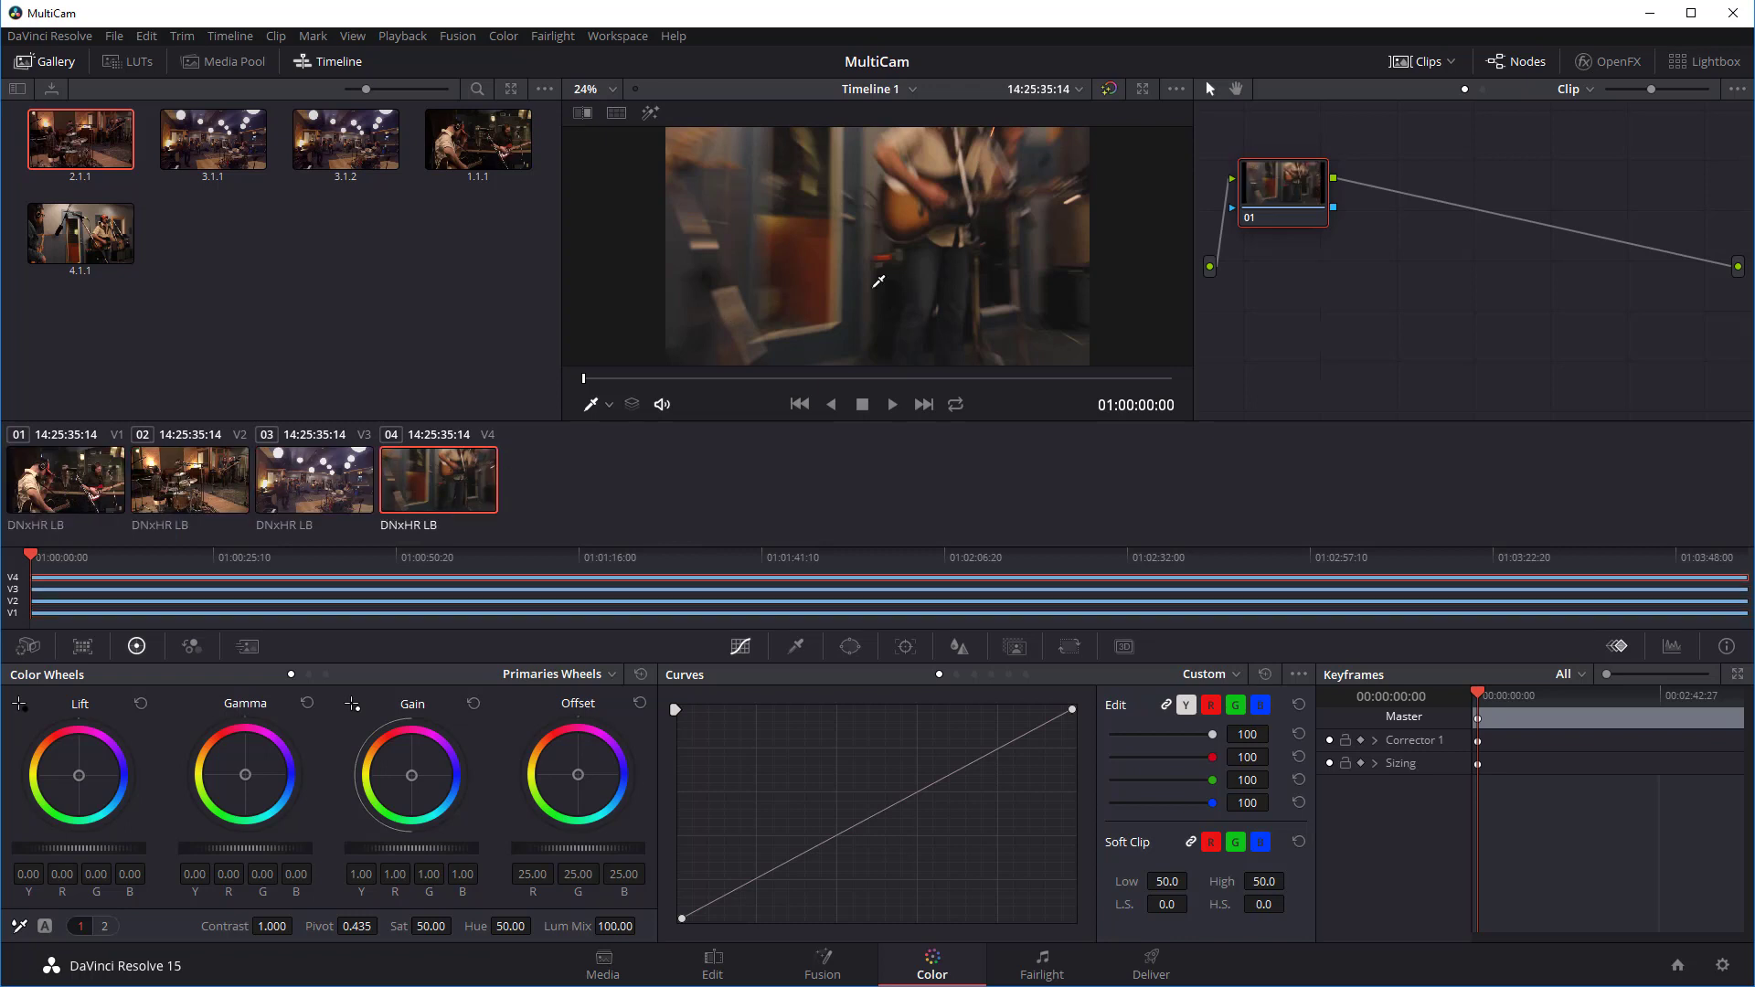
# - Turn on Unmix for the viewer and go through all four camera clips to see each one individually
pyautogui.click(633, 407)
pyautogui.click(40, 489)
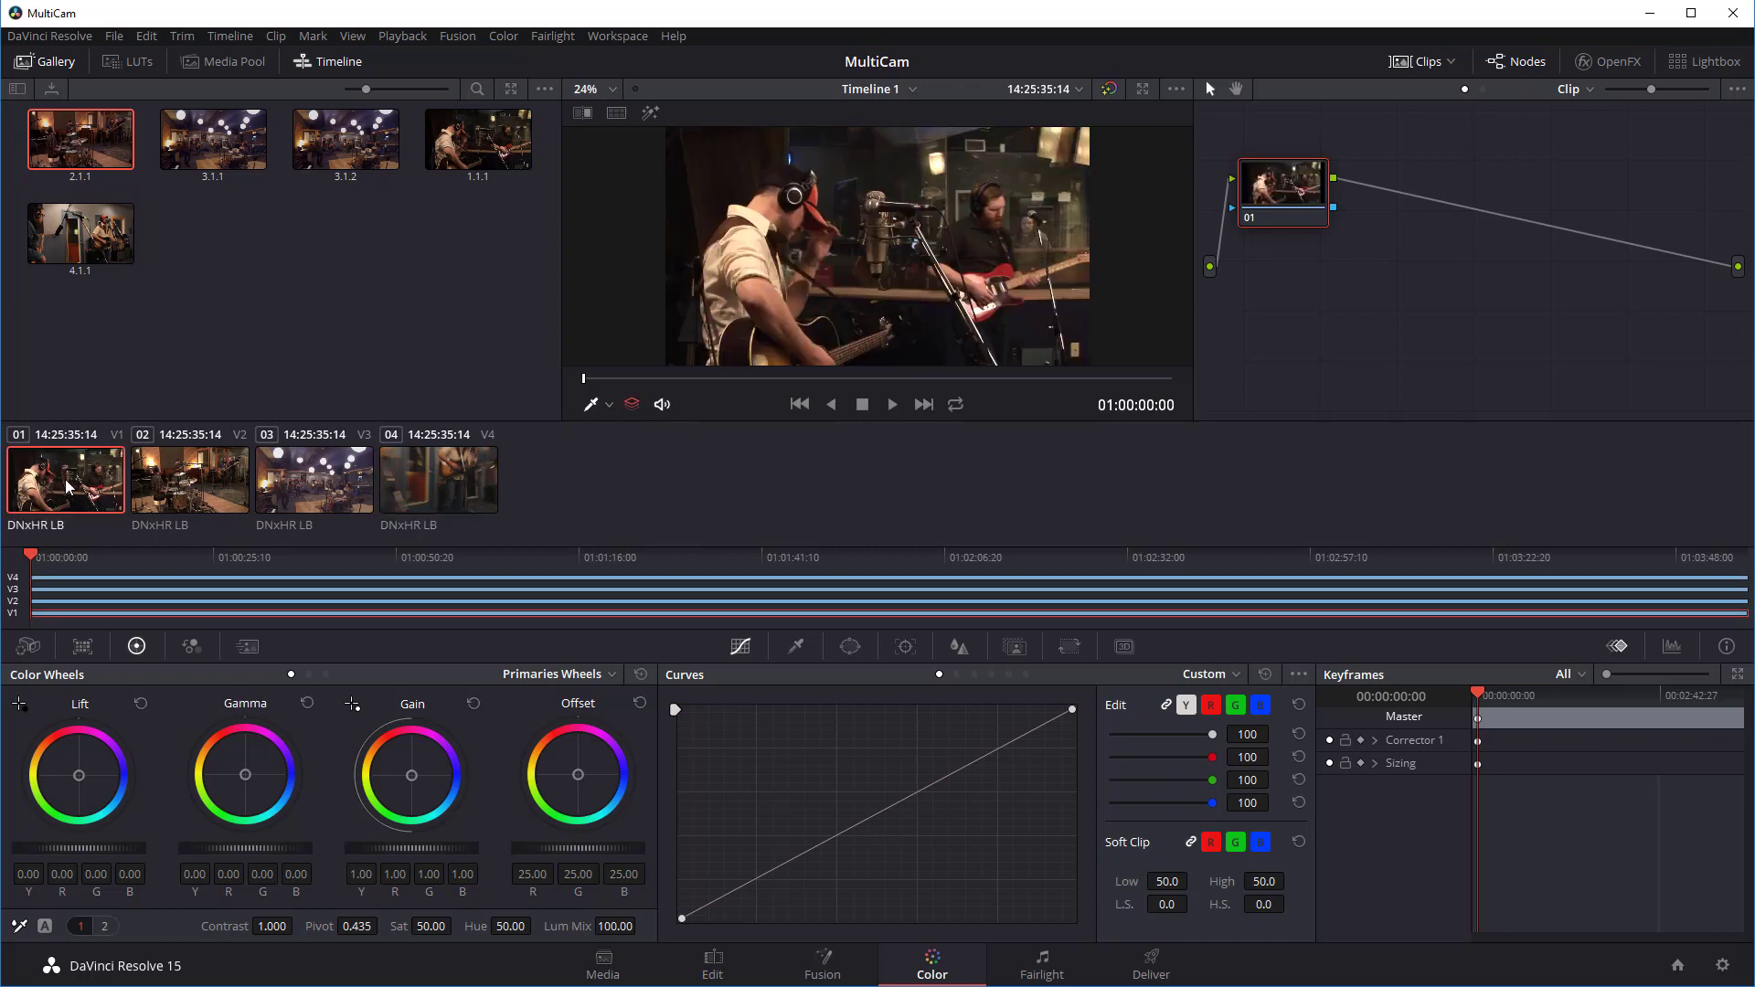
pyautogui.click(198, 487)
pyautogui.click(272, 486)
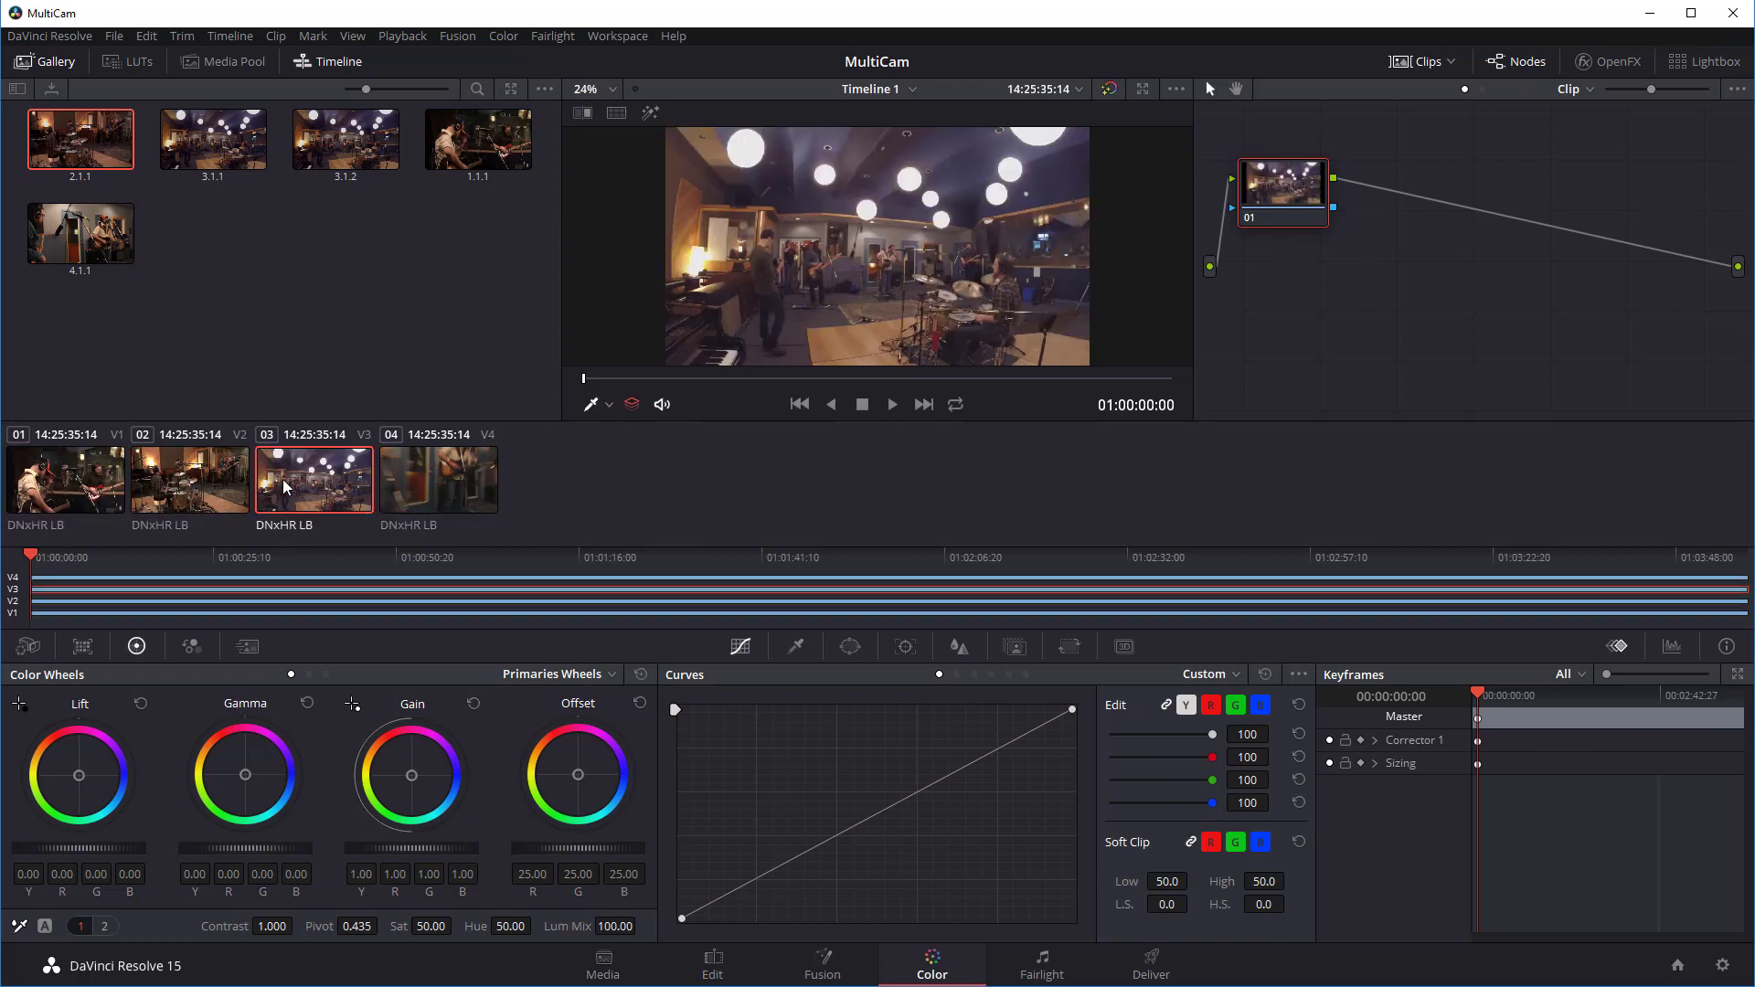
pyautogui.click(422, 486)
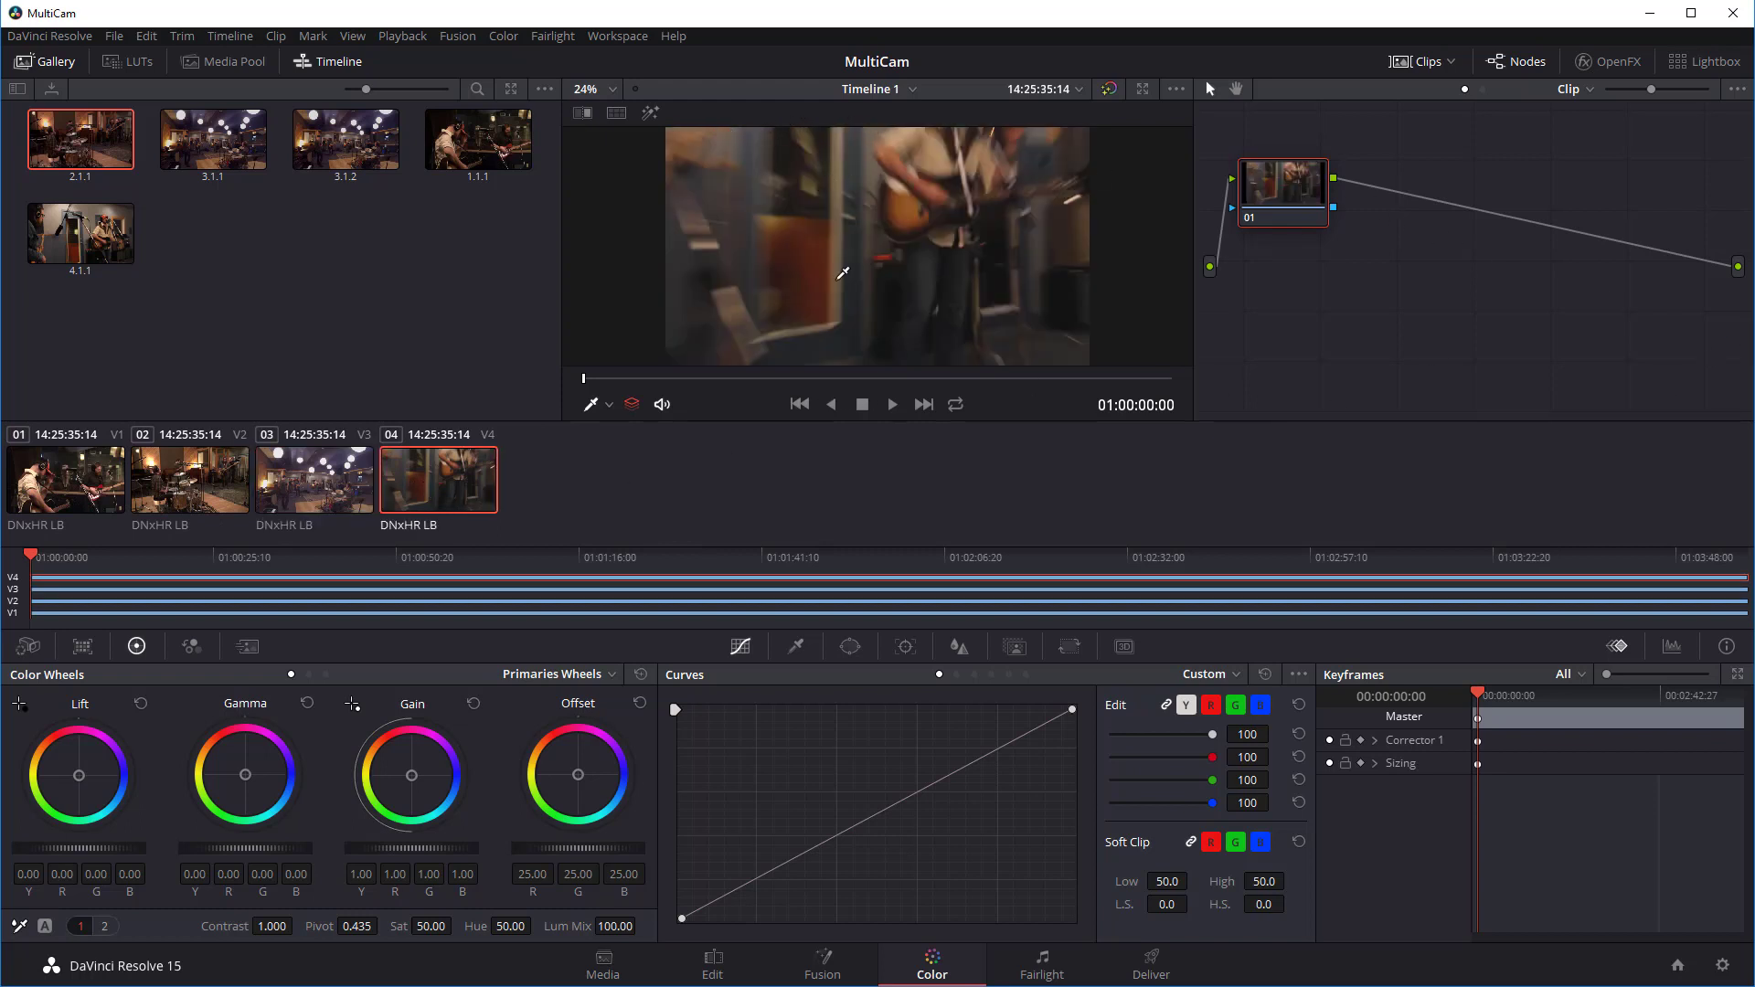
# - Shift the gamma color balance of the camera 2 clip to 0.02 red, -0.01 green and 0.03 blue
pyautogui.click(108, 489)
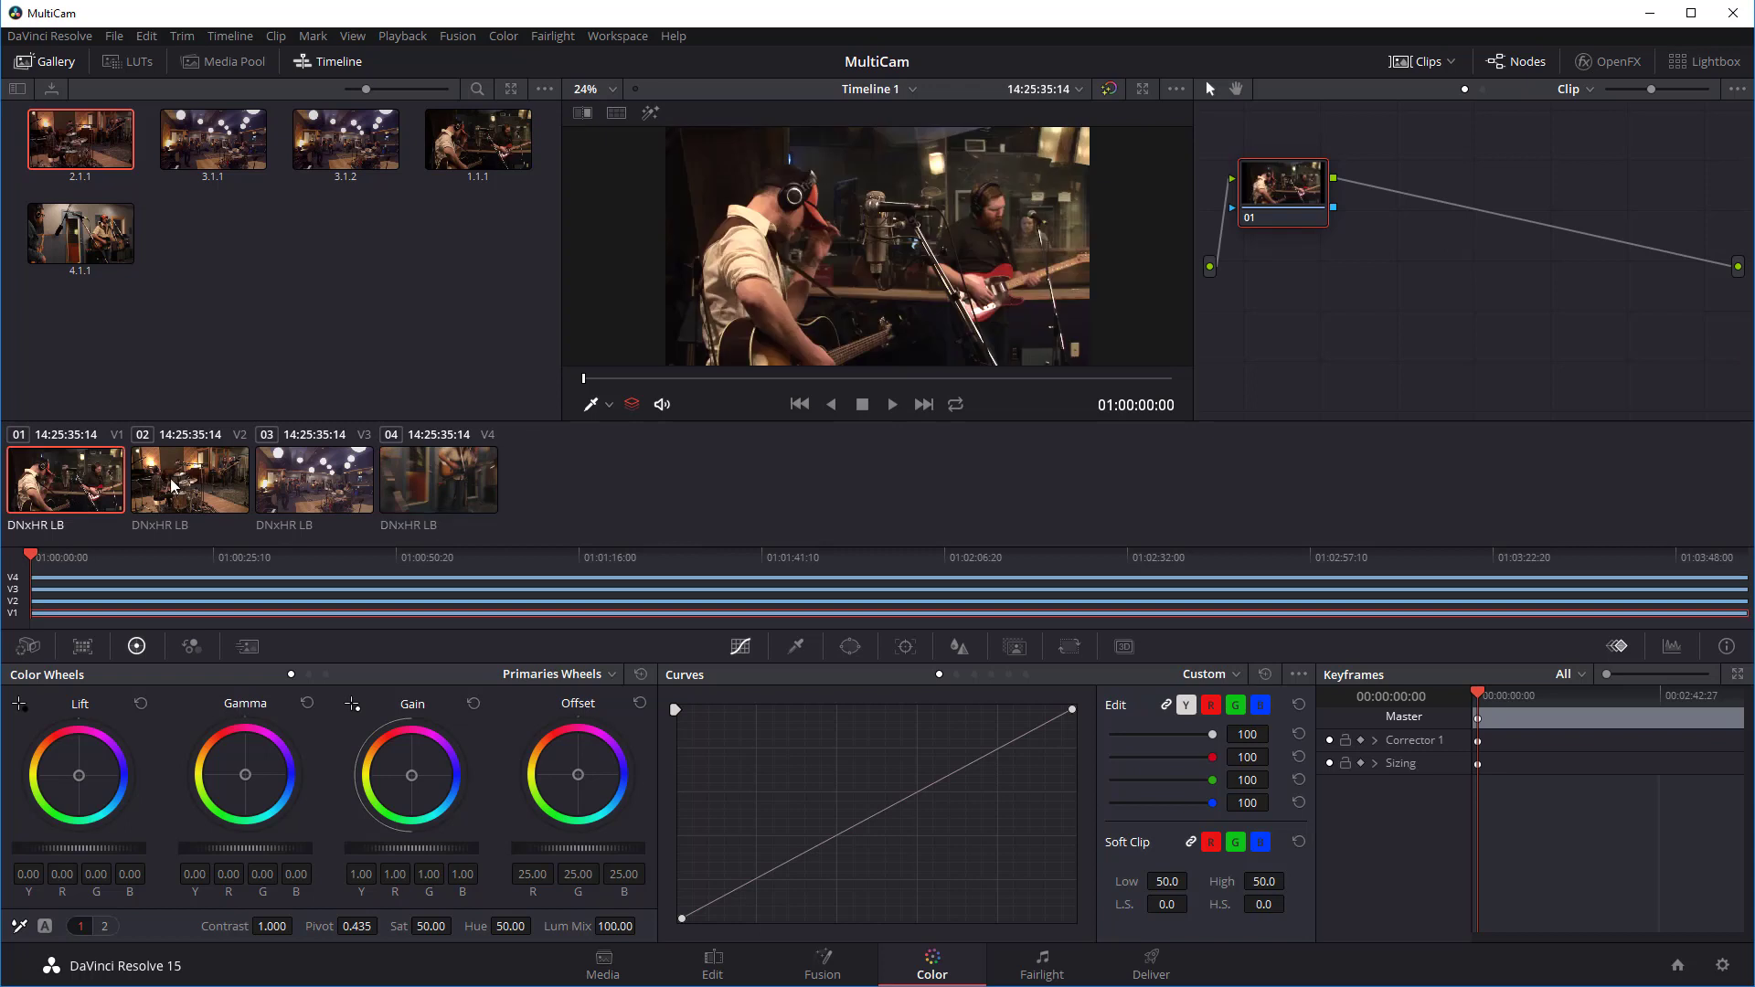
pyautogui.click(183, 487)
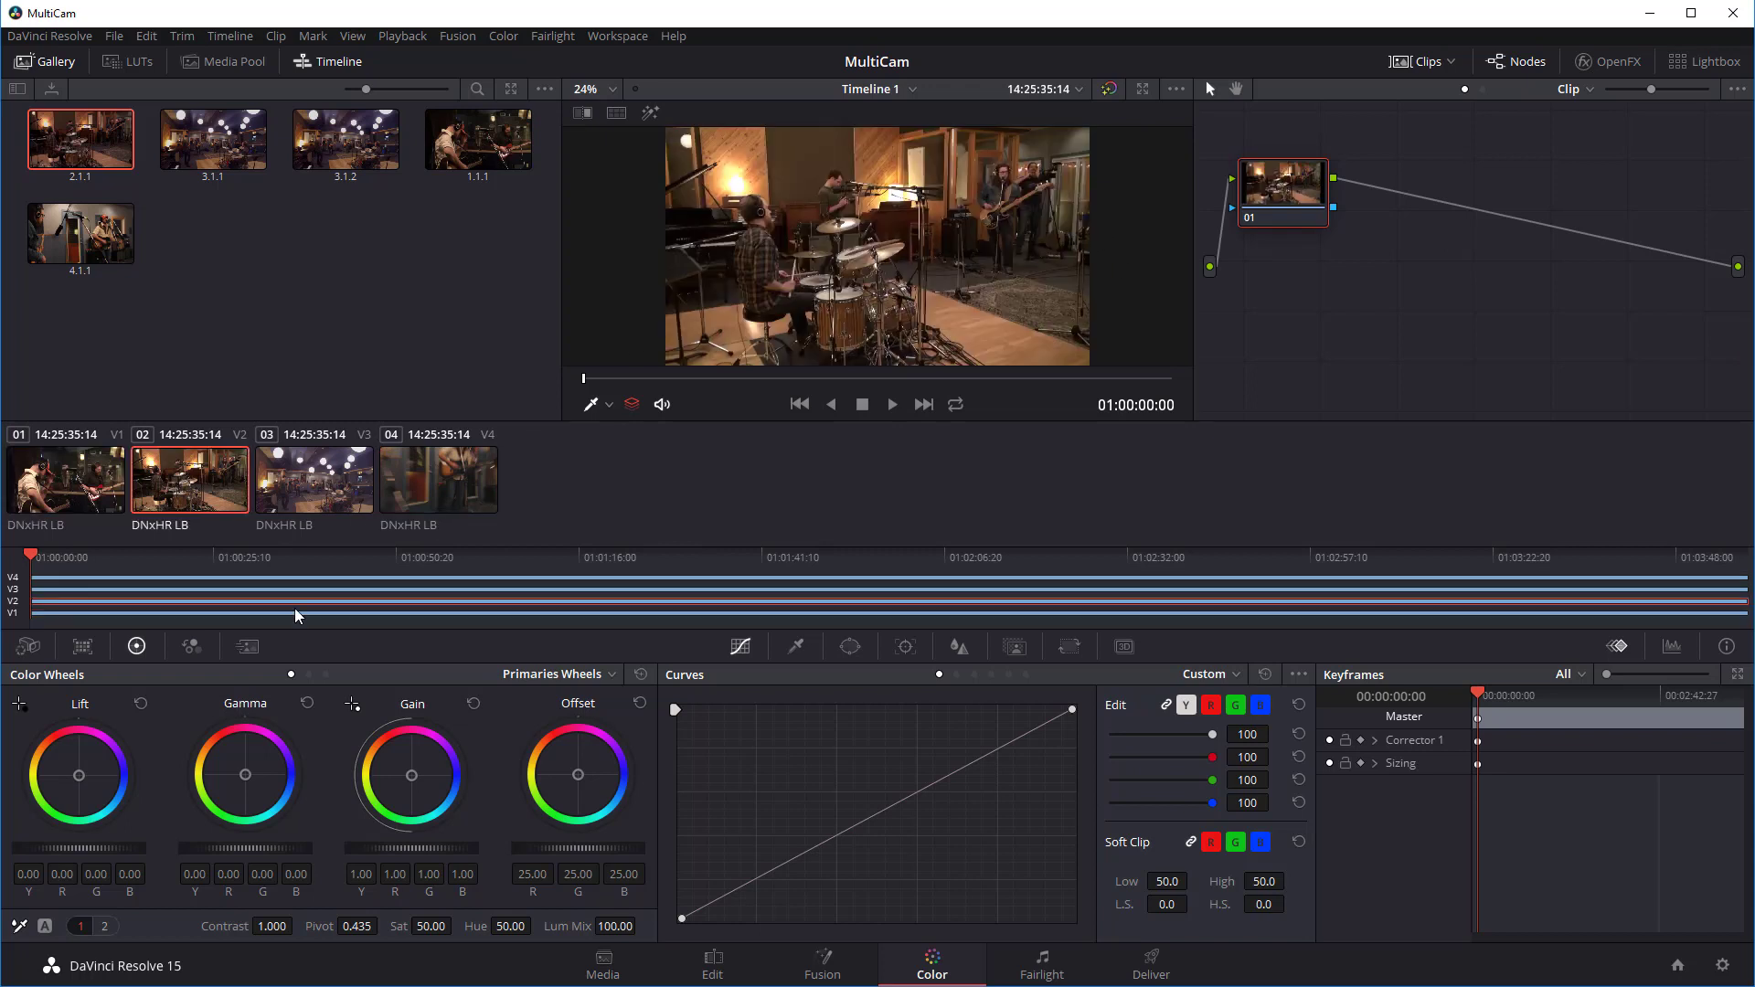
pyautogui.moveTo(245, 775); pyautogui.dragTo(247, 773)
# - Grade the camera 3 clip against the parade scopes, lowering its lift to -0.04 and its gain to 0.96
pyautogui.click(322, 482)
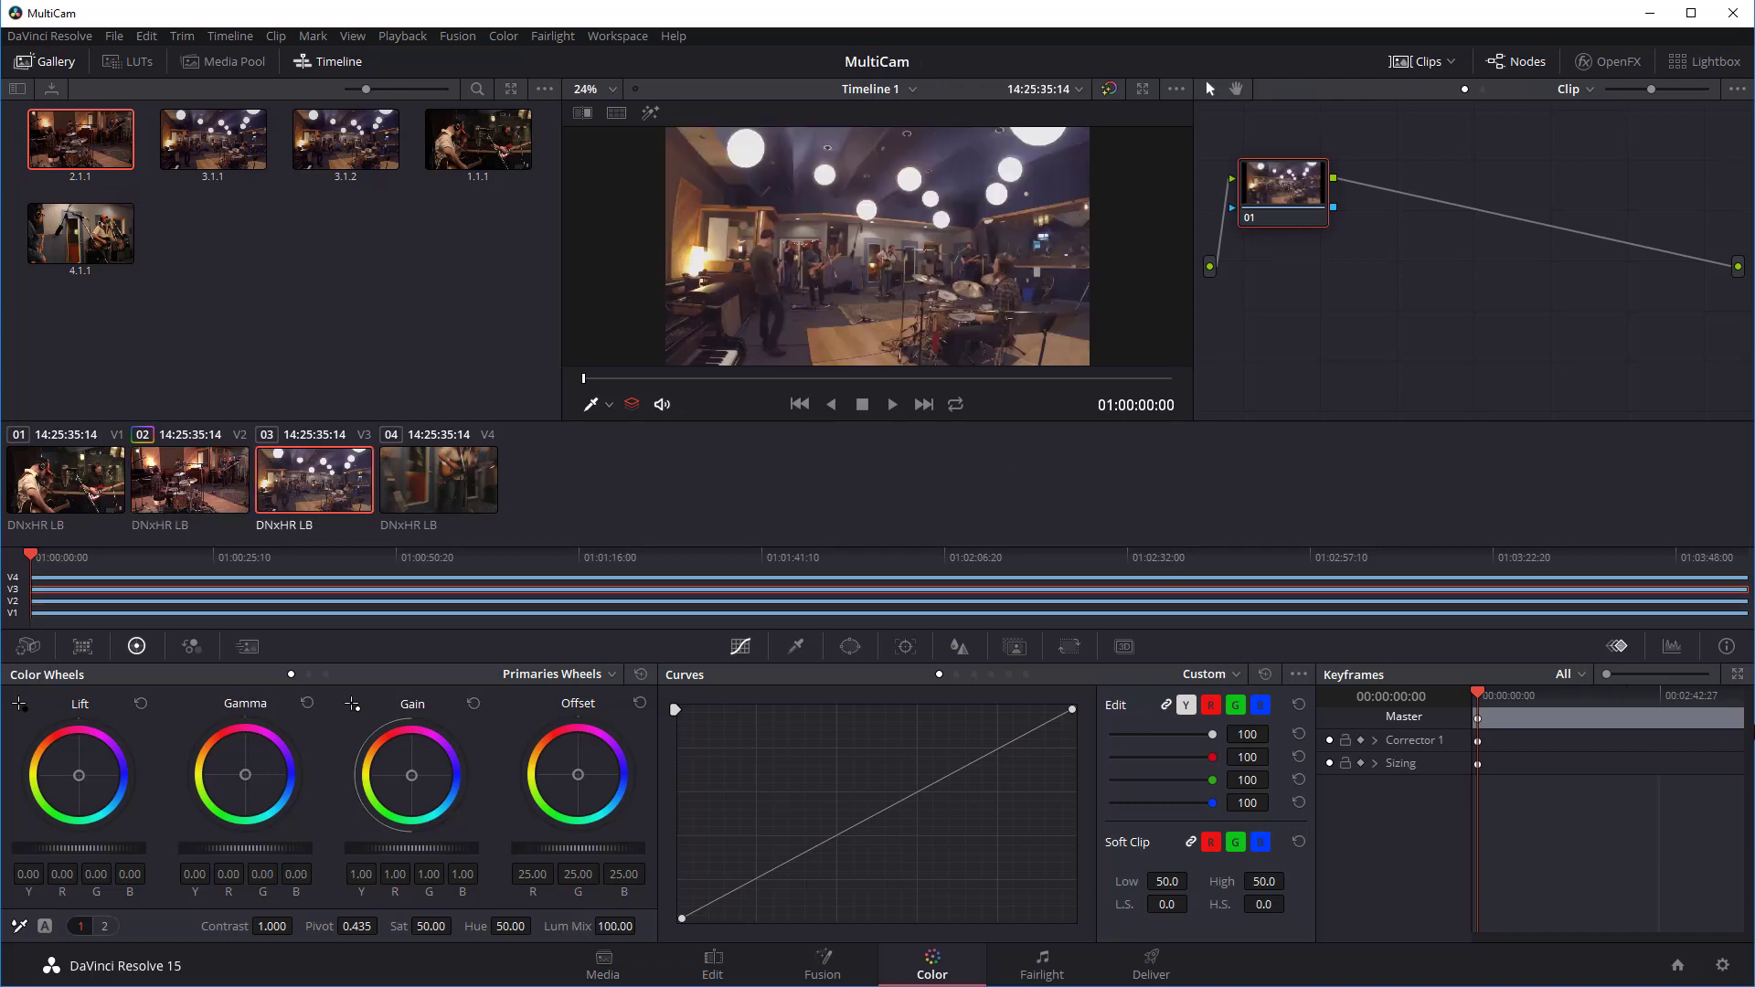
pyautogui.click(1672, 646)
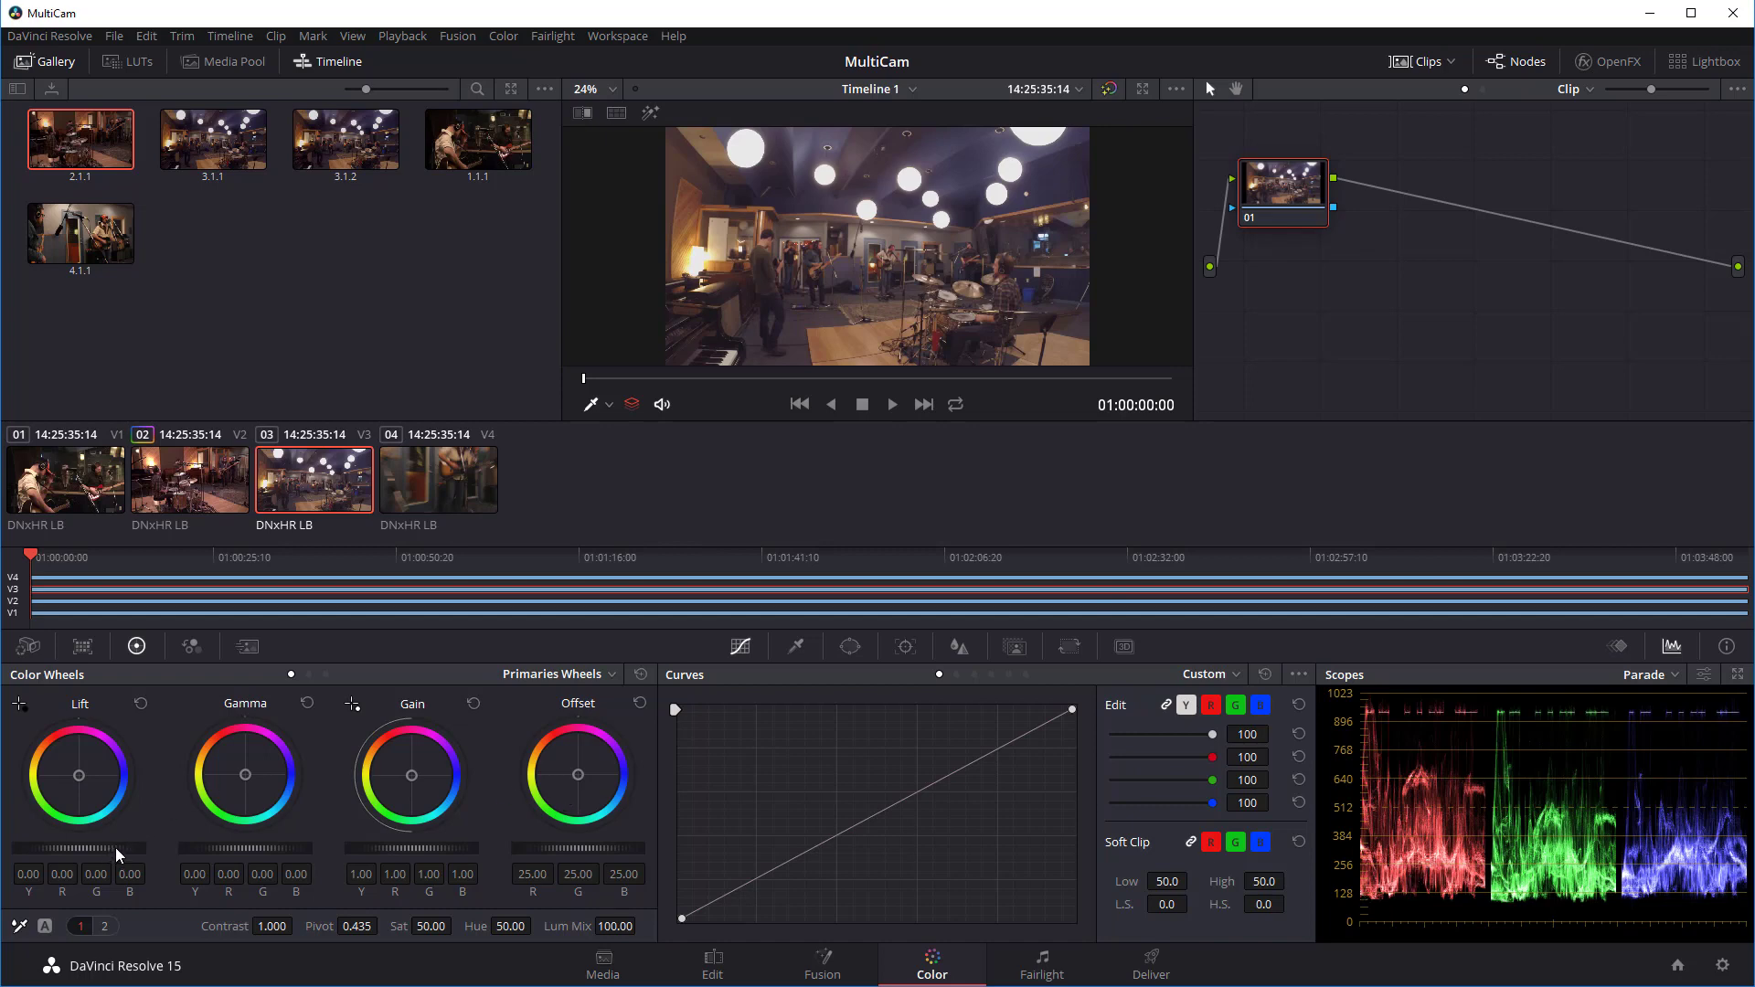
pyautogui.moveTo(116, 857); pyautogui.dragTo(93, 857)
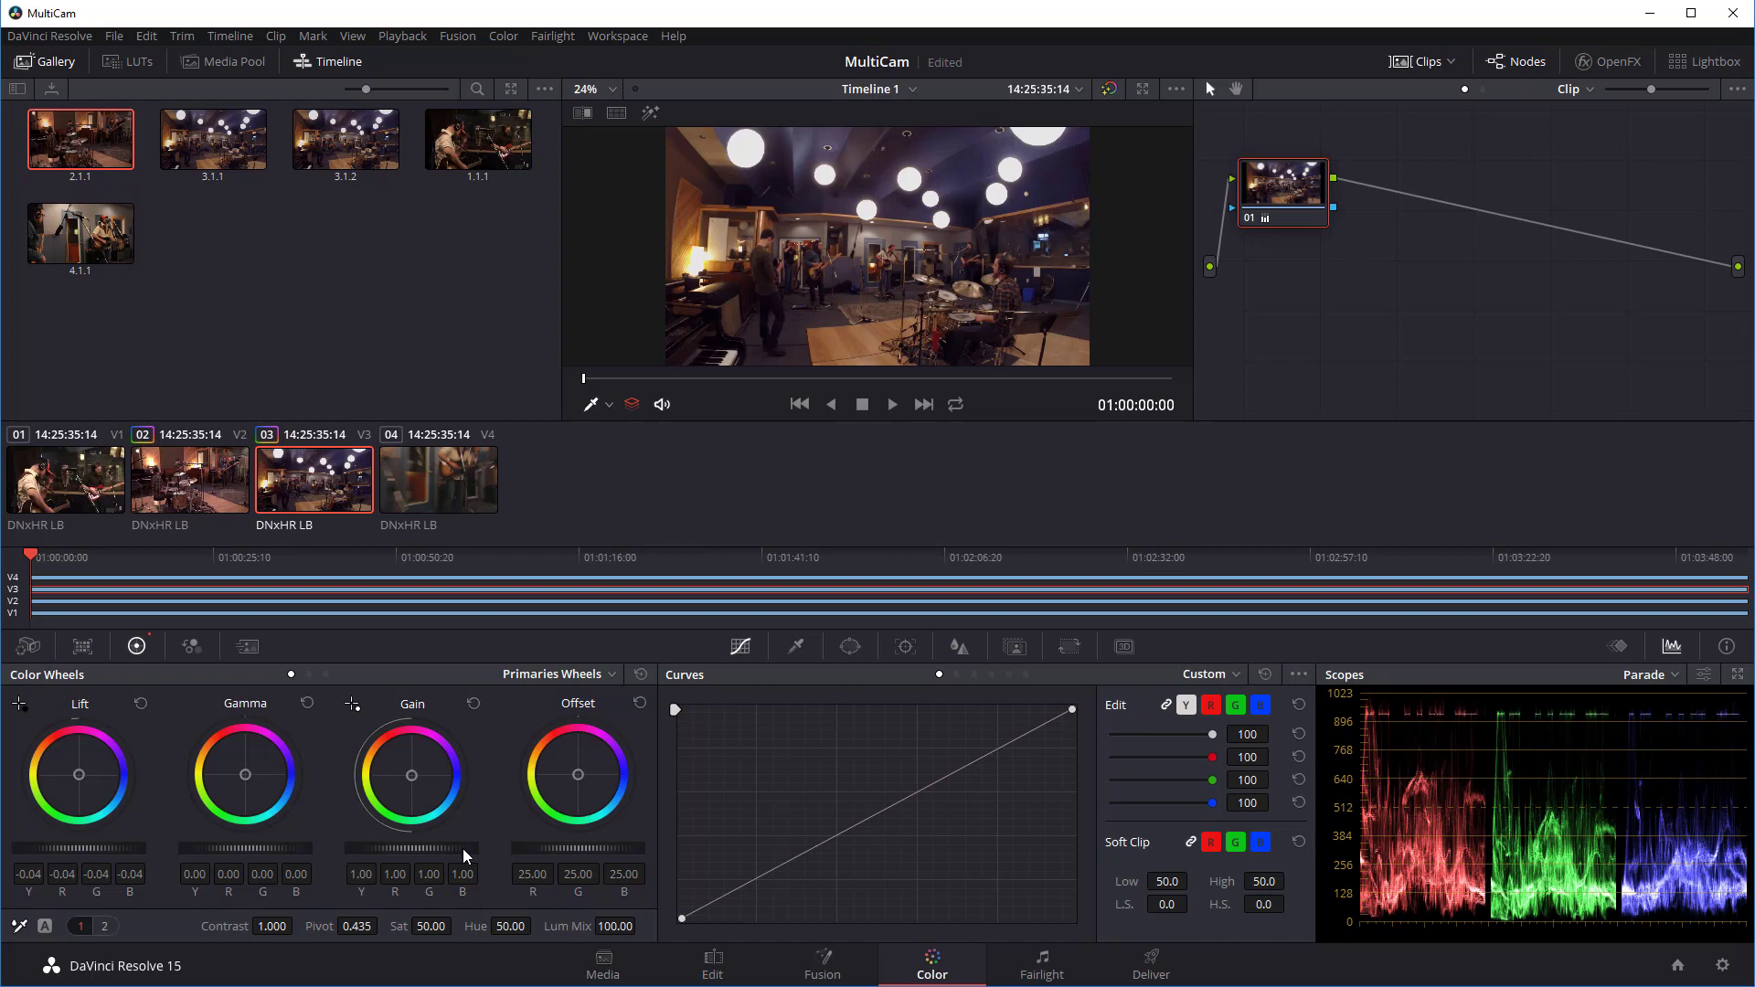
pyautogui.moveTo(464, 848); pyautogui.dragTo(448, 848)
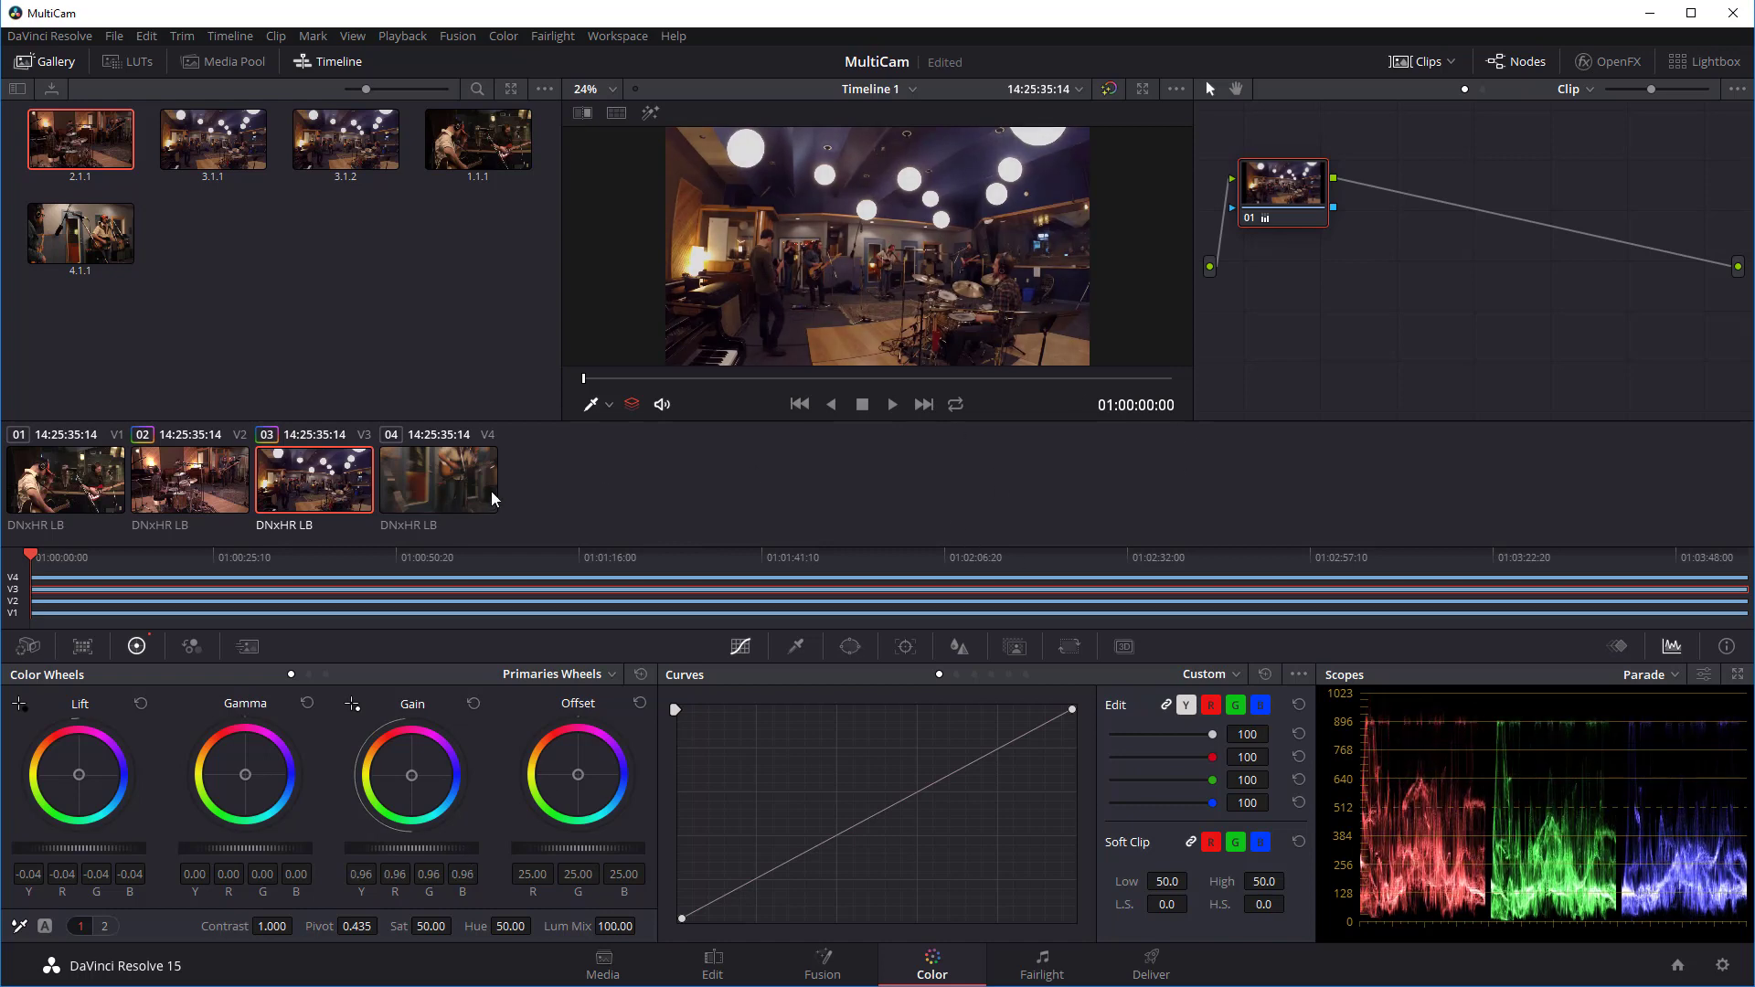
# - Review the graded camera 2 clip, return to Timeline 1 on the Edit page and scrub to check the graded angles
pyautogui.click(199, 489)
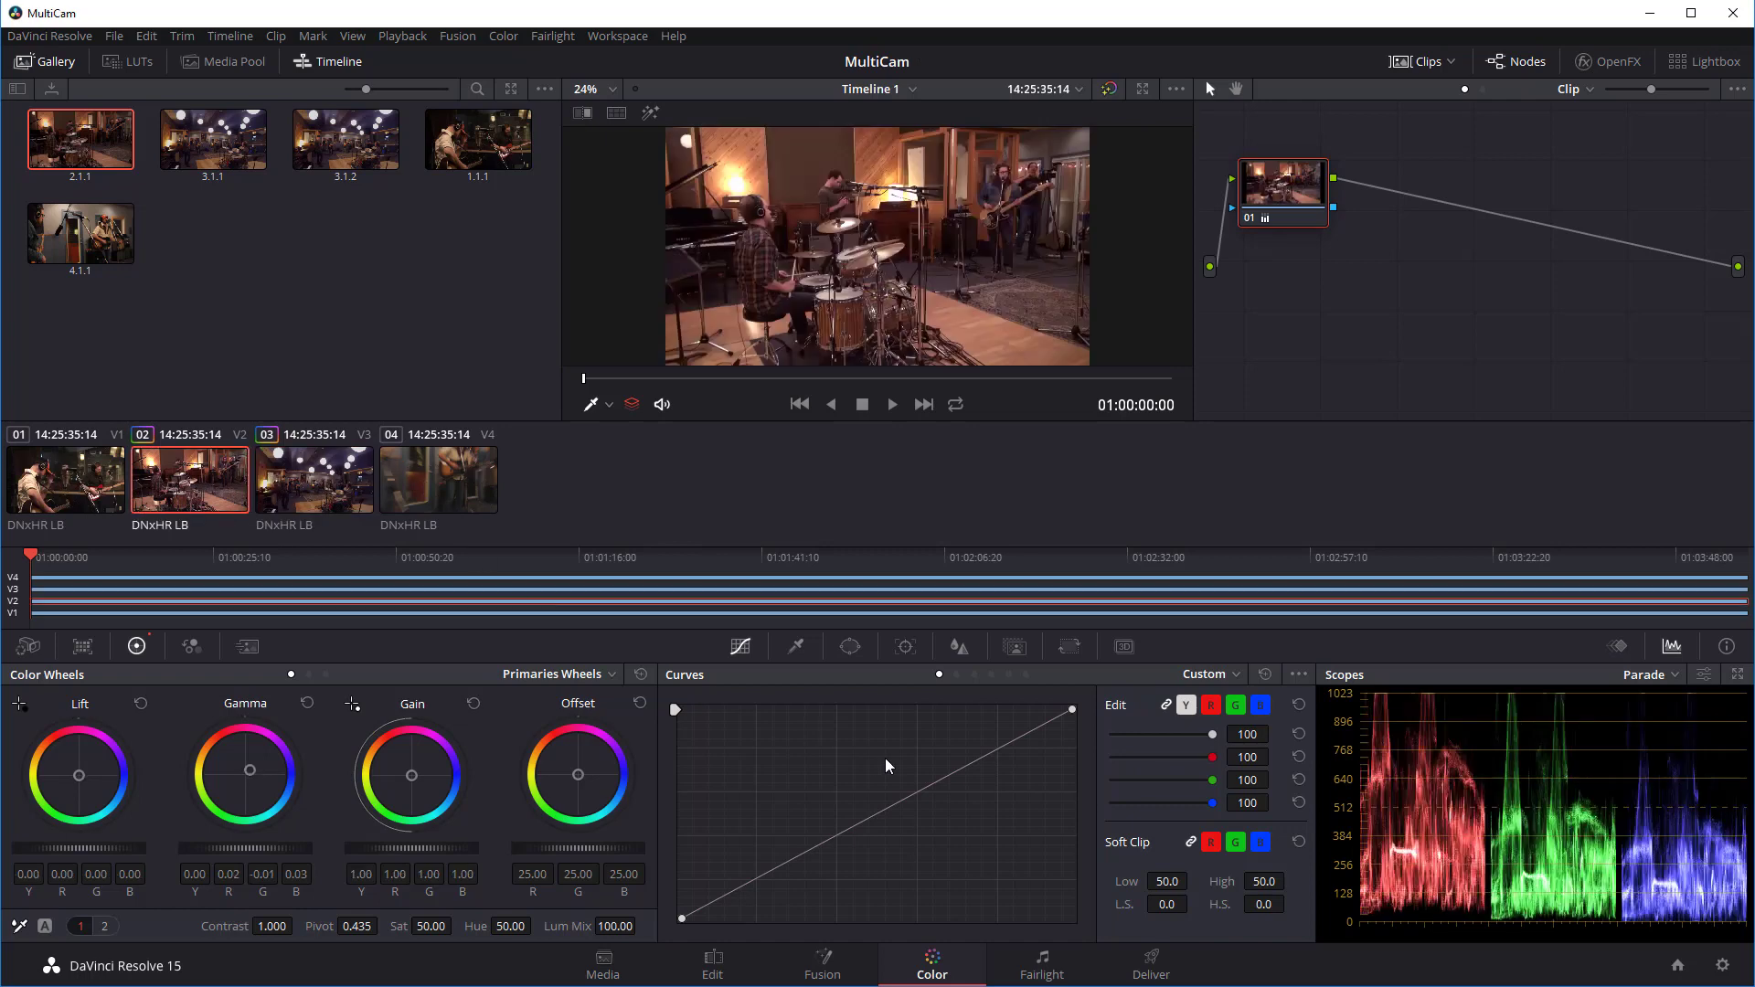
pyautogui.click(713, 962)
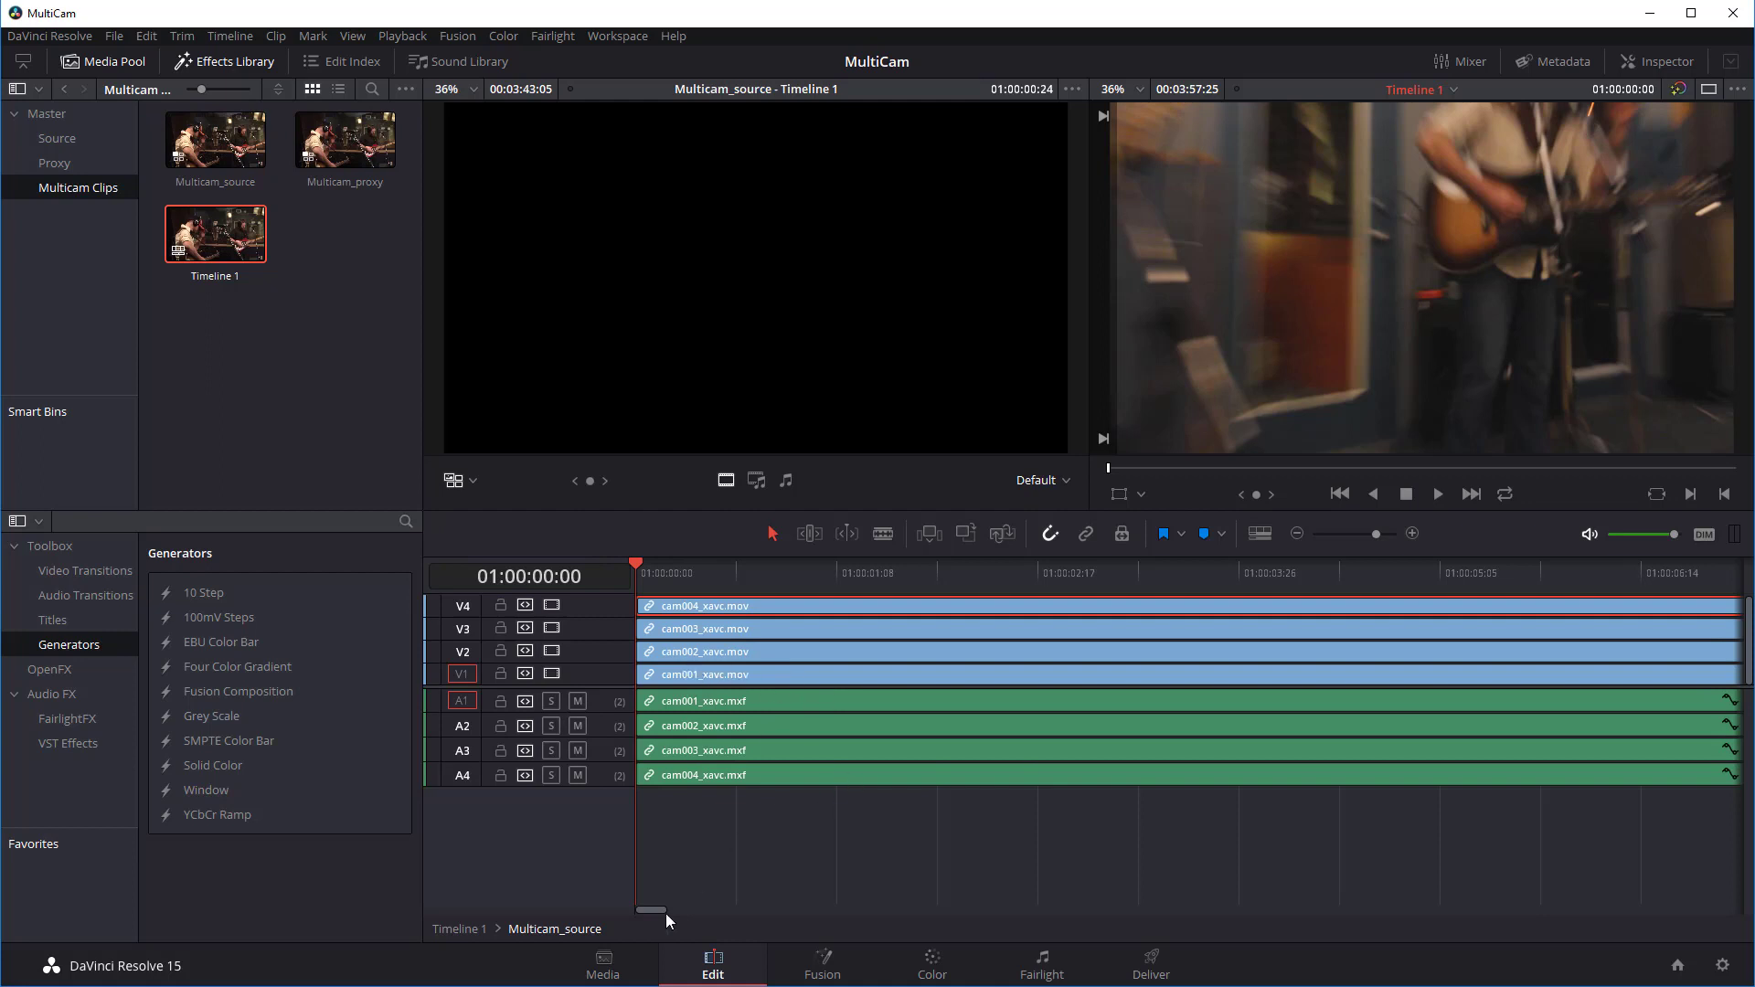
pyautogui.click(452, 928)
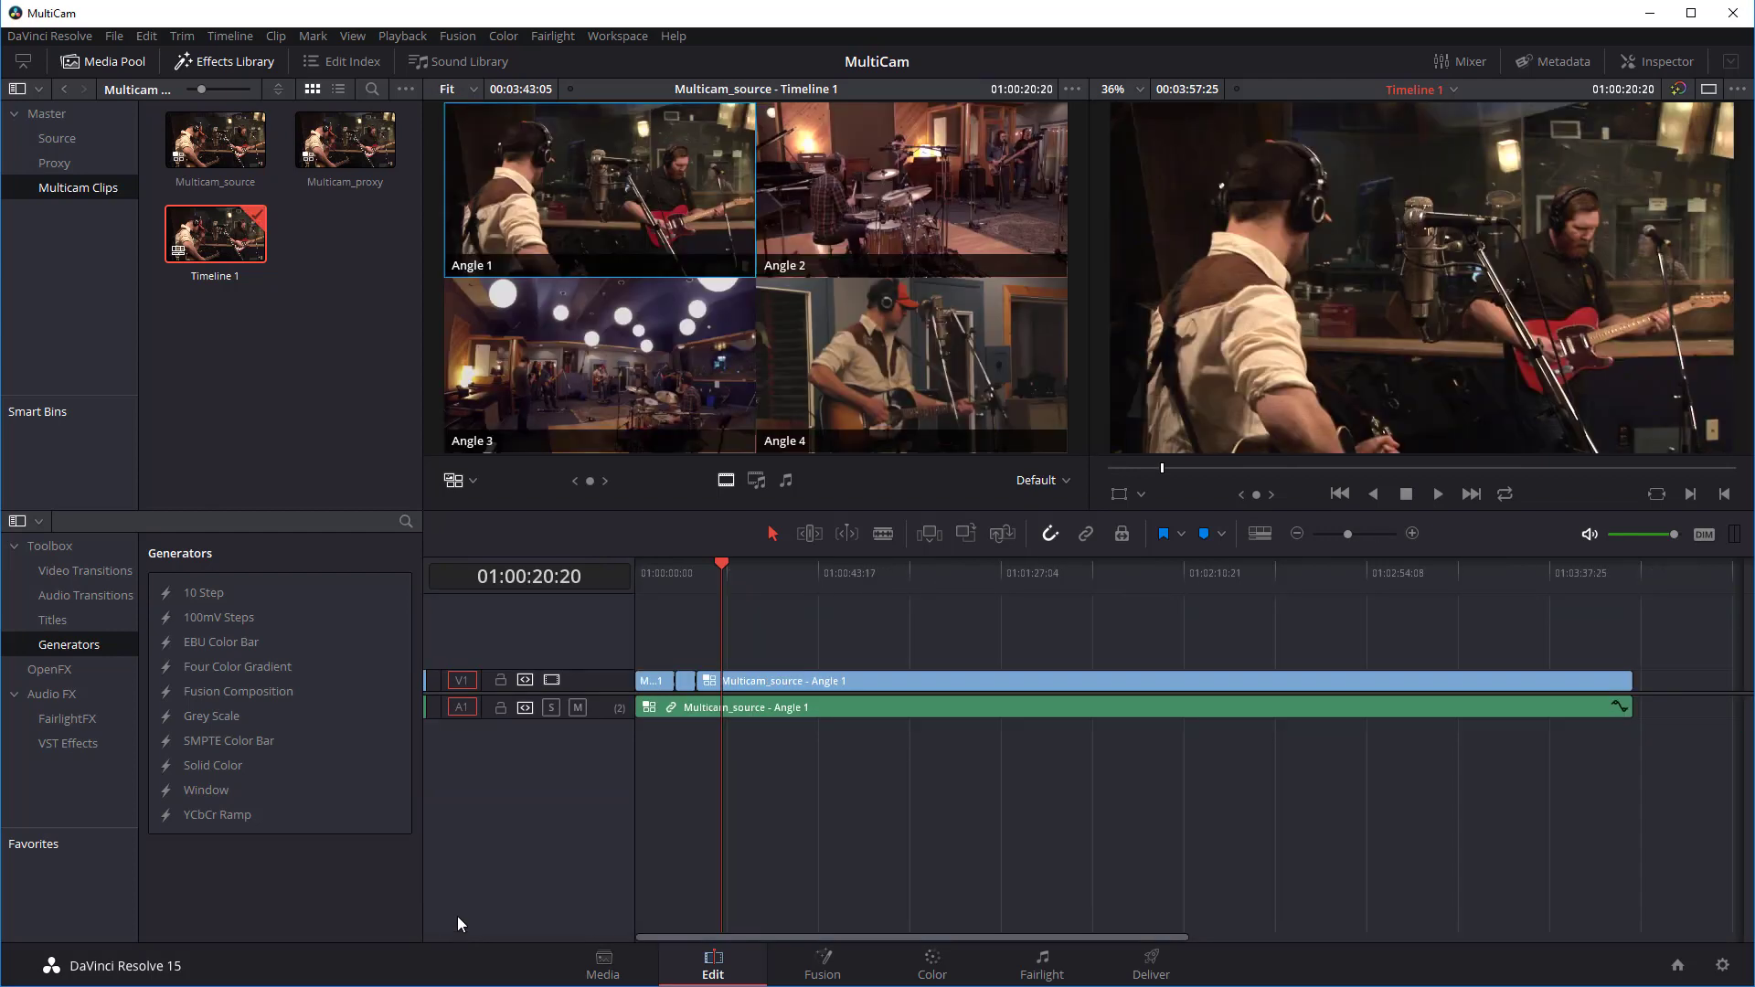
pyautogui.moveTo(725, 561); pyautogui.dragTo(756, 561)
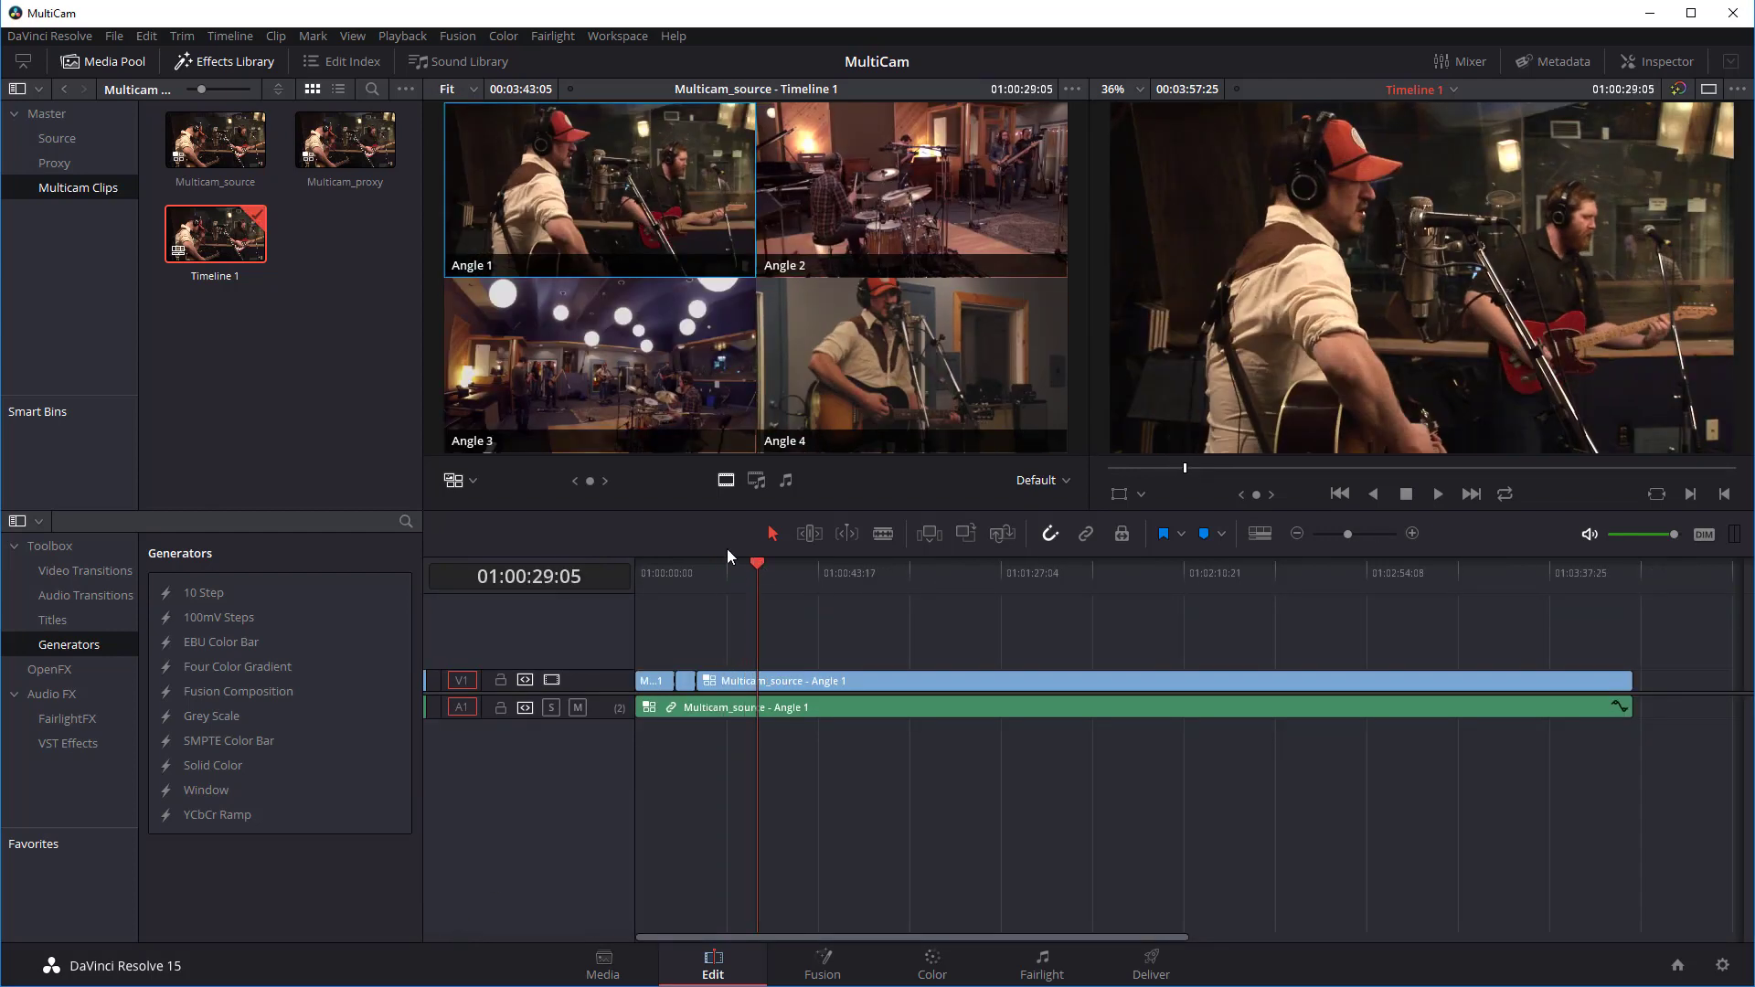
# - Scrub Timeline 1 around the 20 to 30 second range to compare the graded camera angles
pyautogui.click(652, 216)
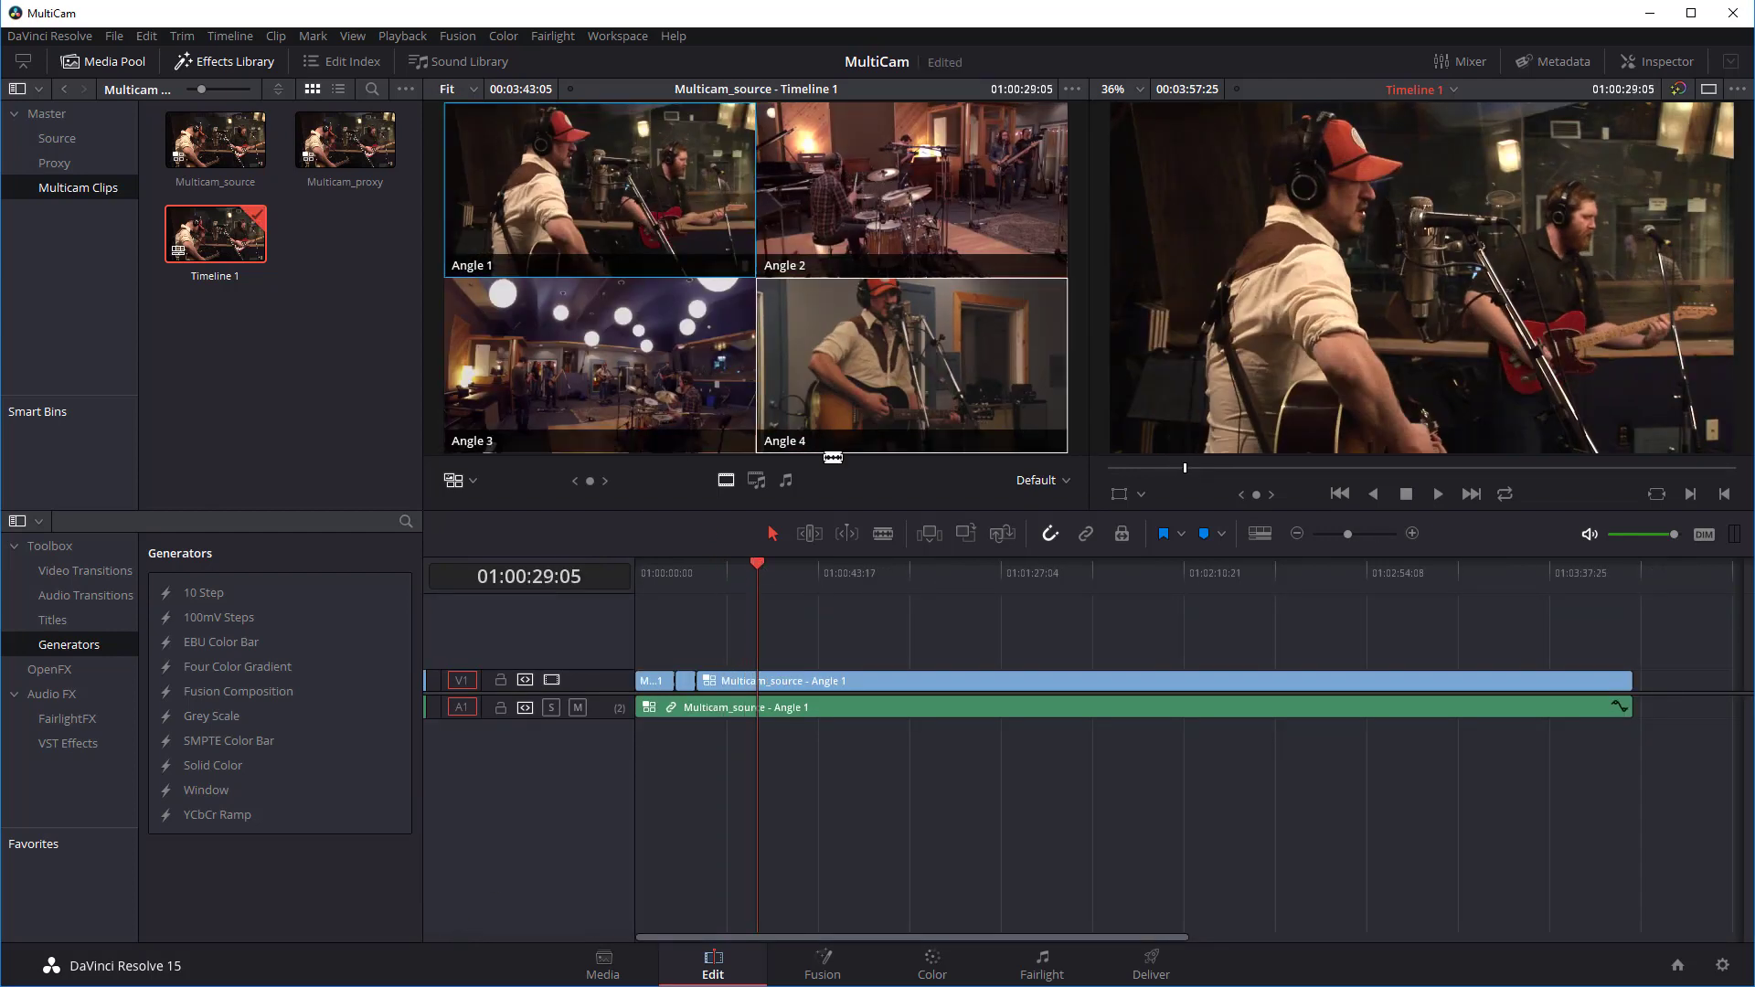
pyautogui.moveTo(759, 566); pyautogui.dragTo(736, 578)
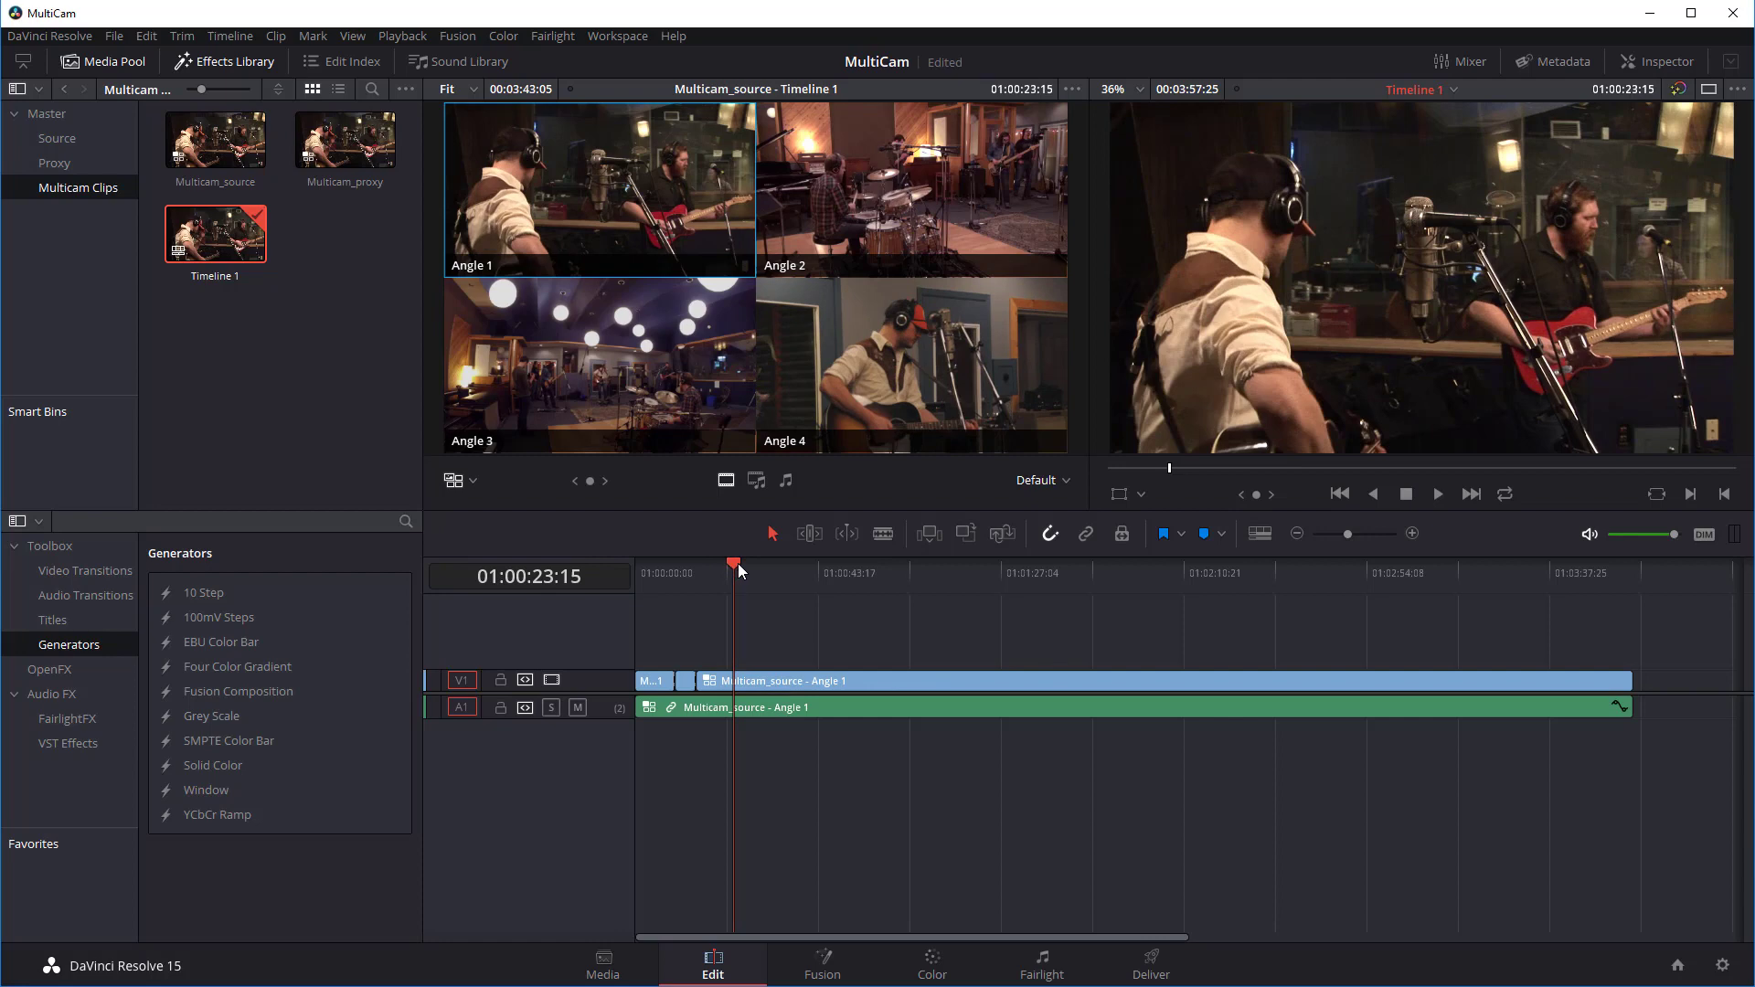
pyautogui.moveTo(732, 562)
pyautogui.mouseDown()
pyautogui.moveTo(726, 579)
pyautogui.moveTo(726, 563)
pyautogui.mouseUp()
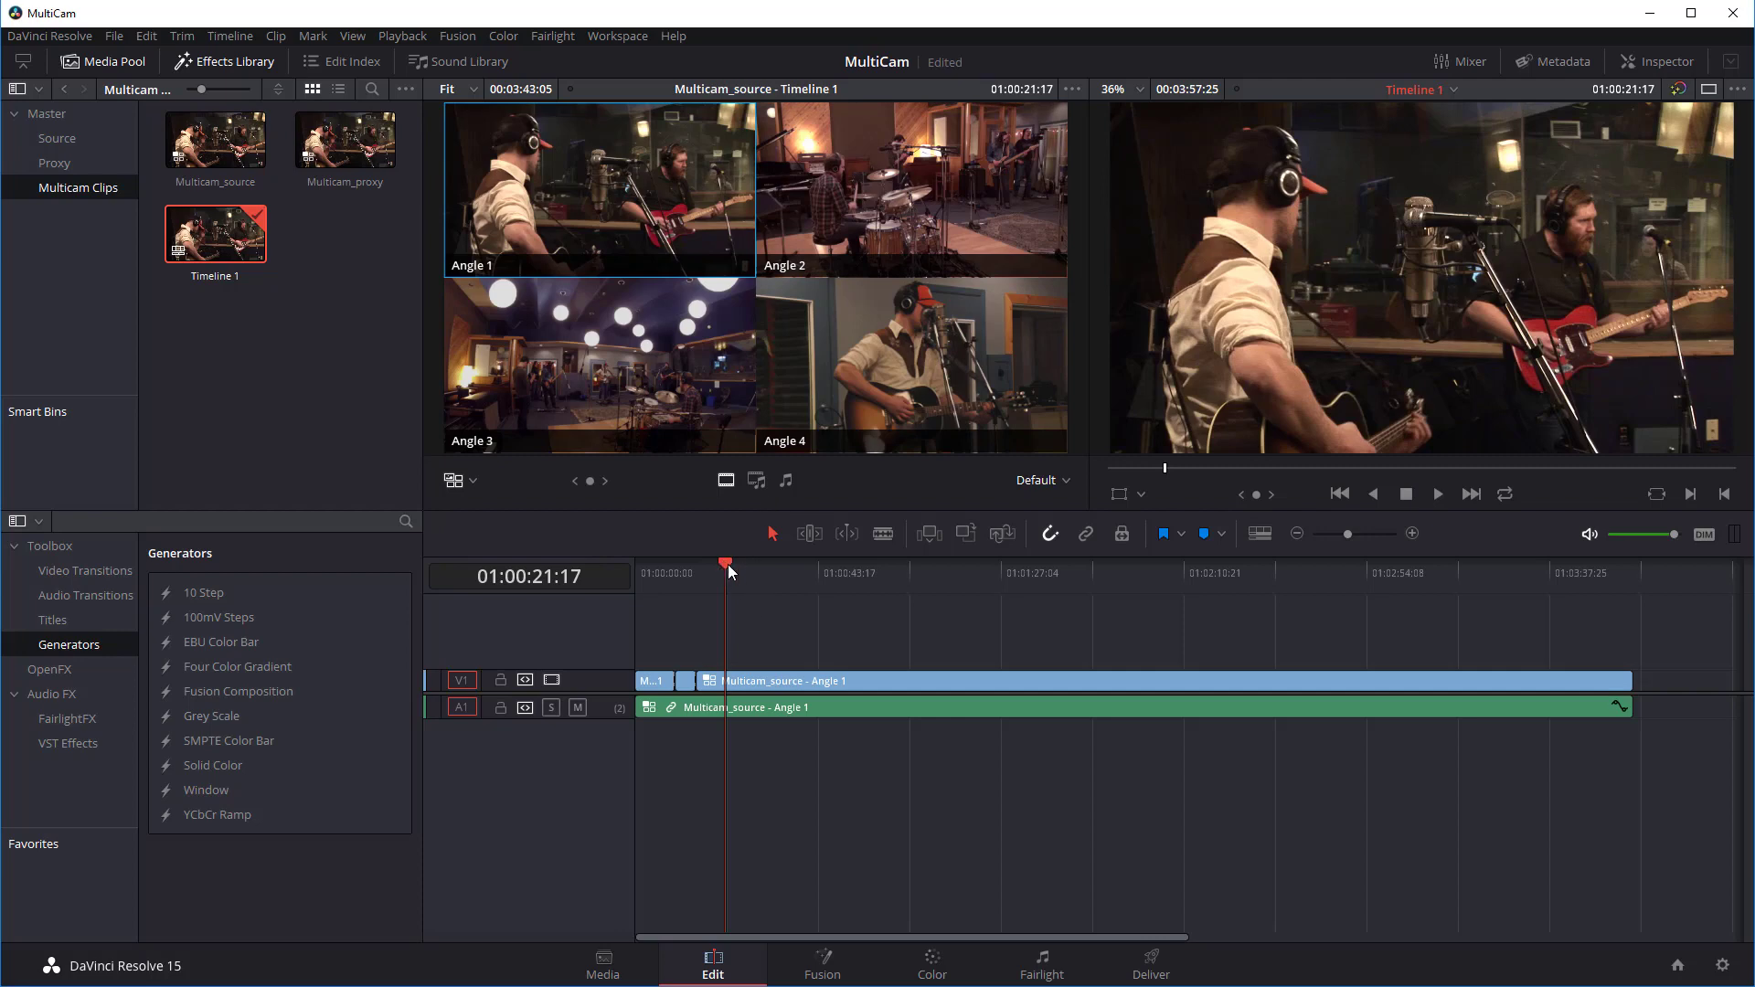
pyautogui.moveTo(728, 570); pyautogui.dragTo(746, 626)
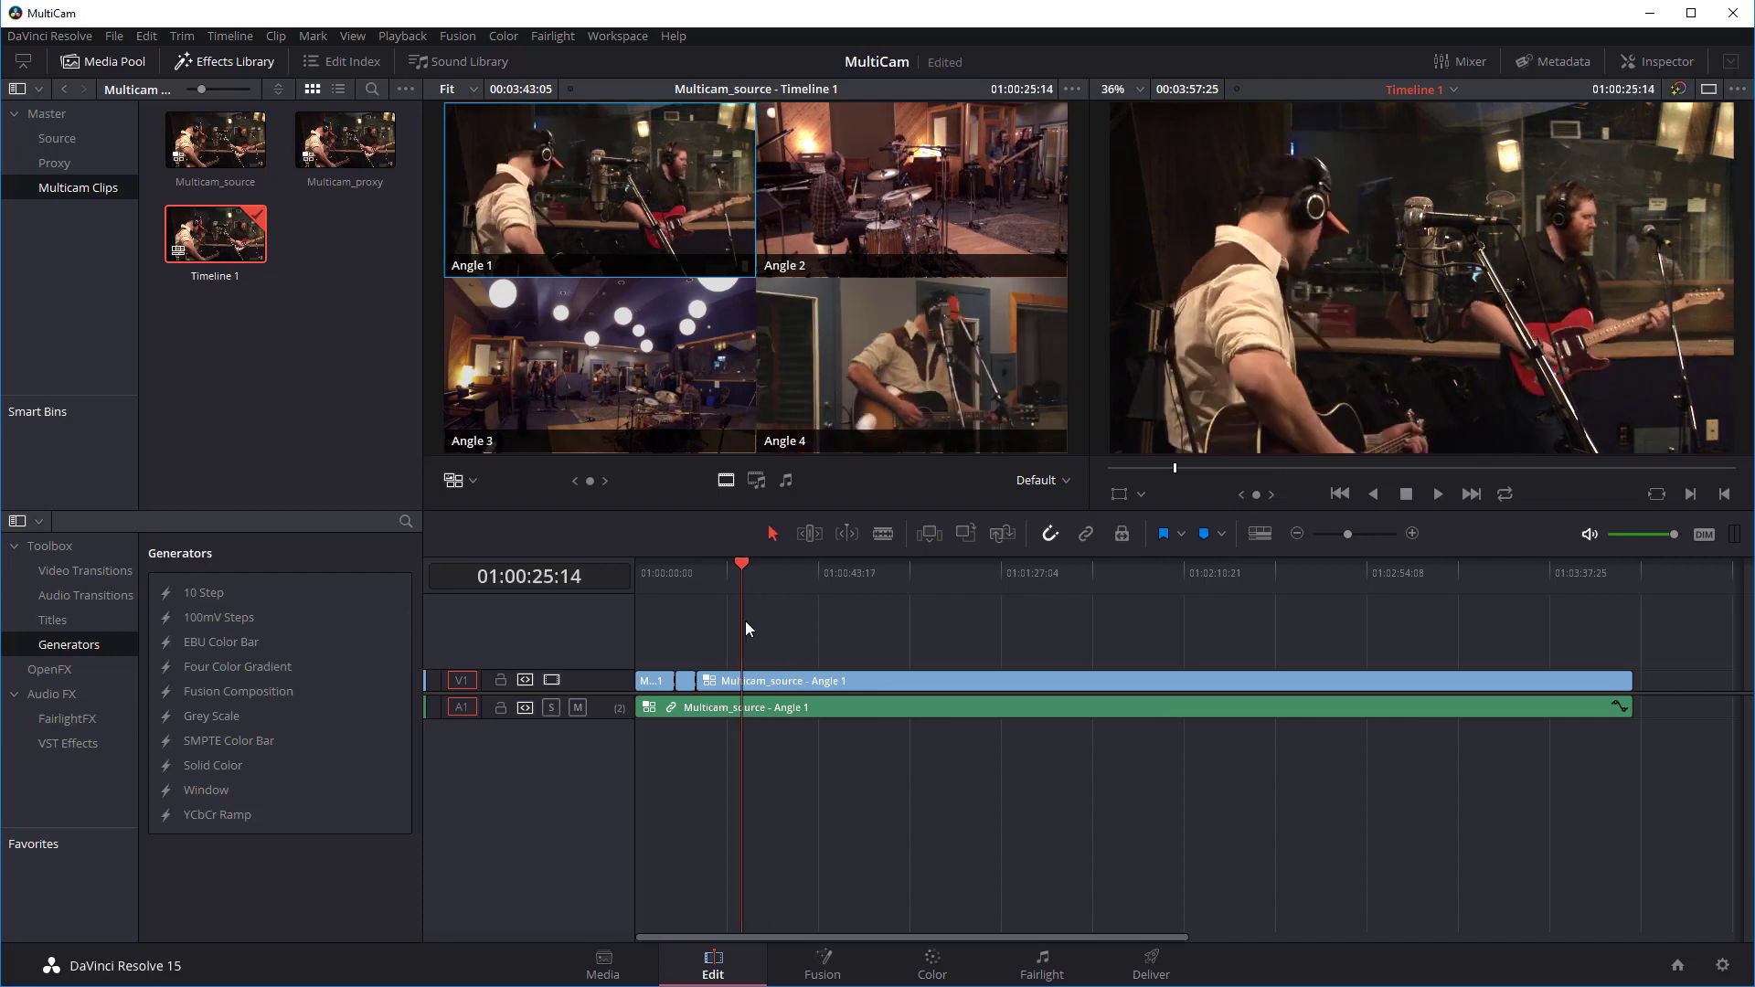
# - Reconform Timeline 1 from bins using only the Source bin, and scrub the timeline to check the angles
pyautogui.rightClick(209, 221)
pyautogui.moveTo(304, 231)
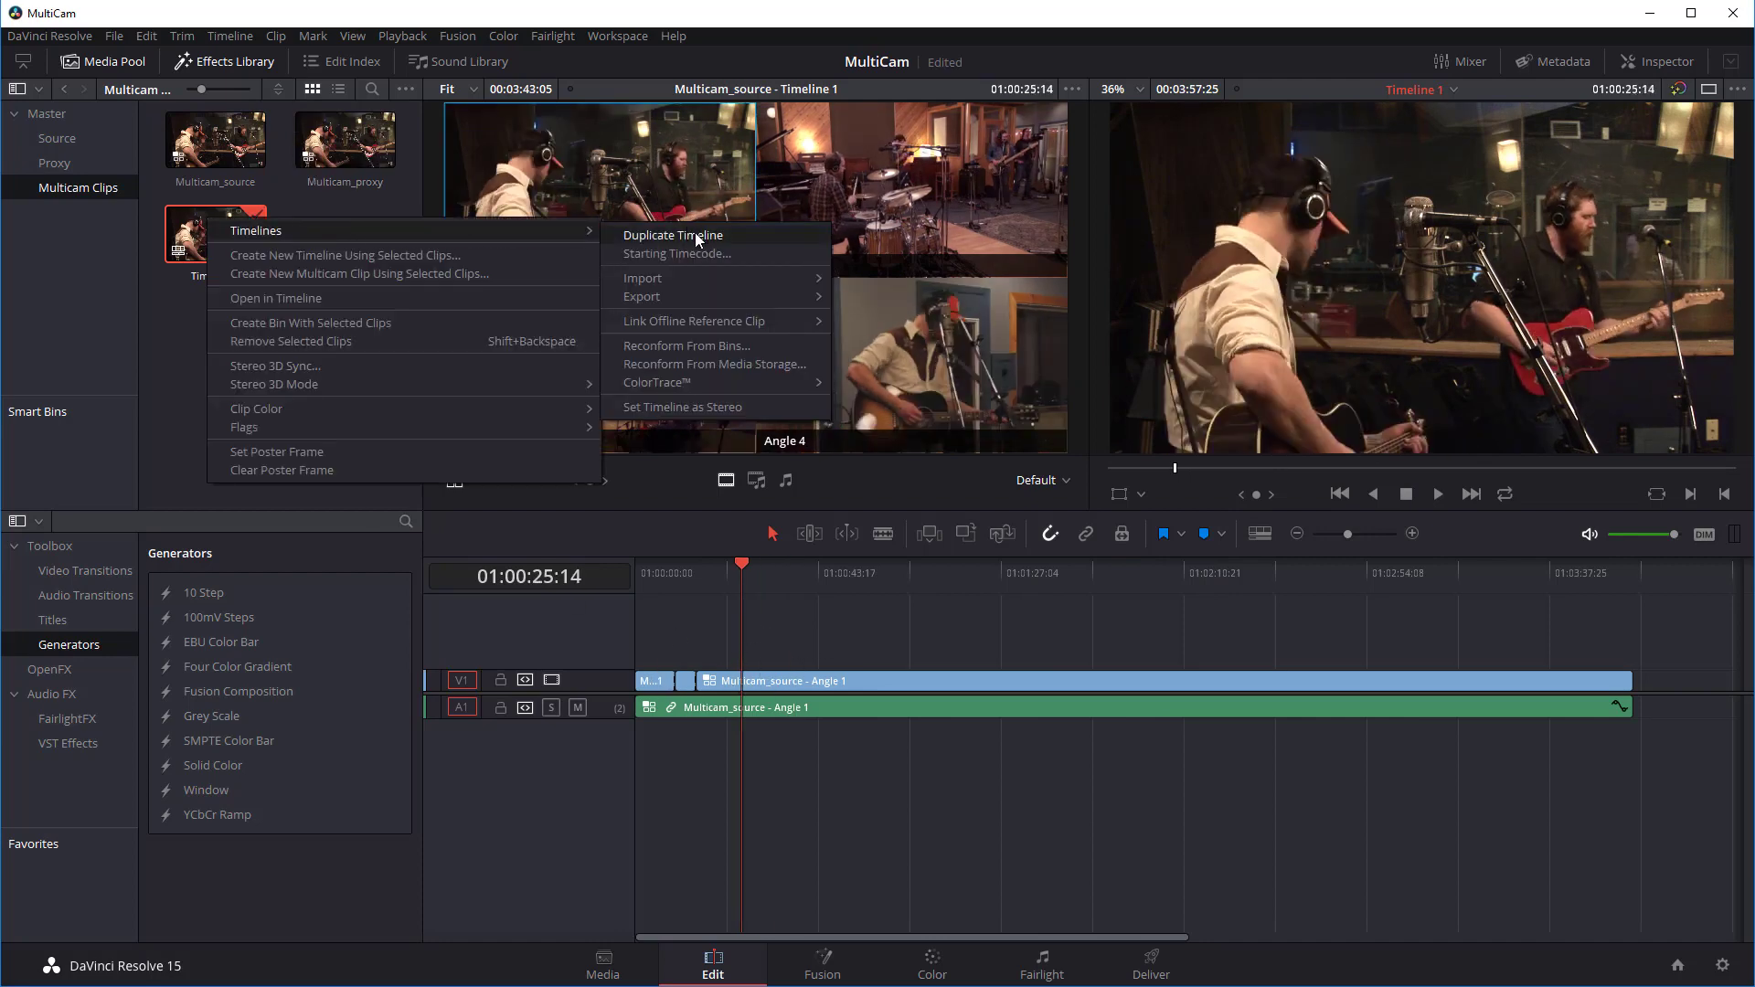
pyautogui.click(693, 347)
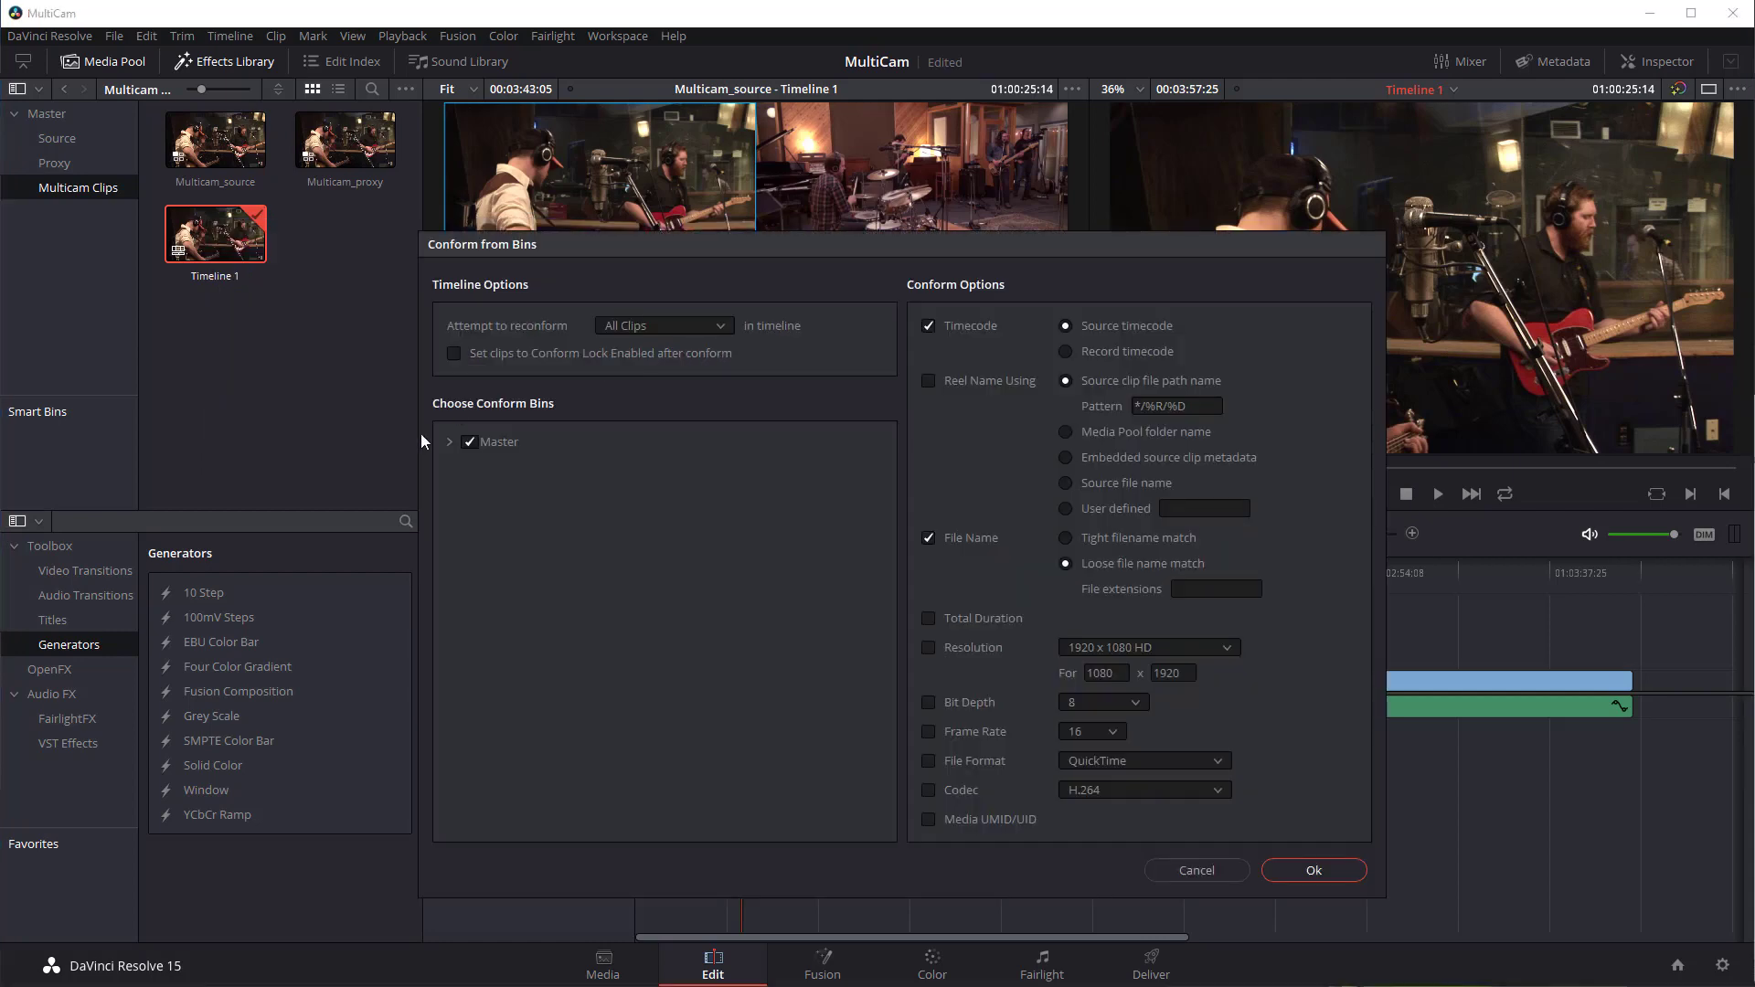
pyautogui.click(449, 442)
pyautogui.click(490, 466)
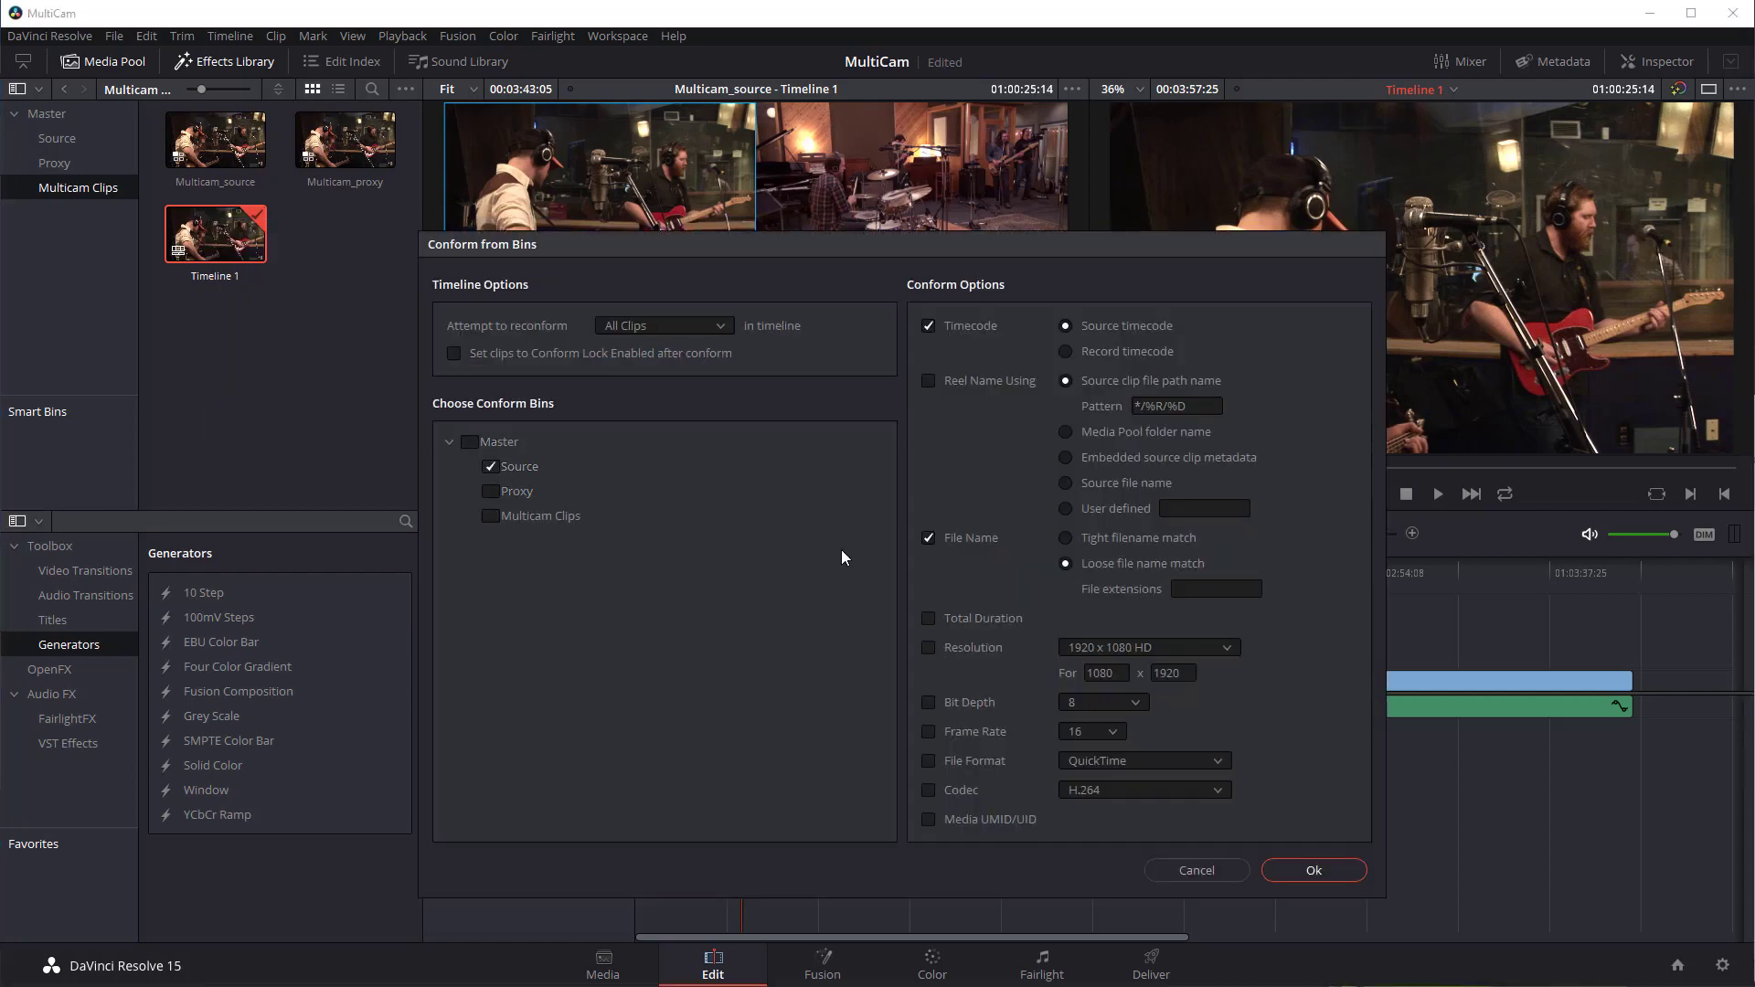
pyautogui.click(1316, 870)
pyautogui.click(1081, 666)
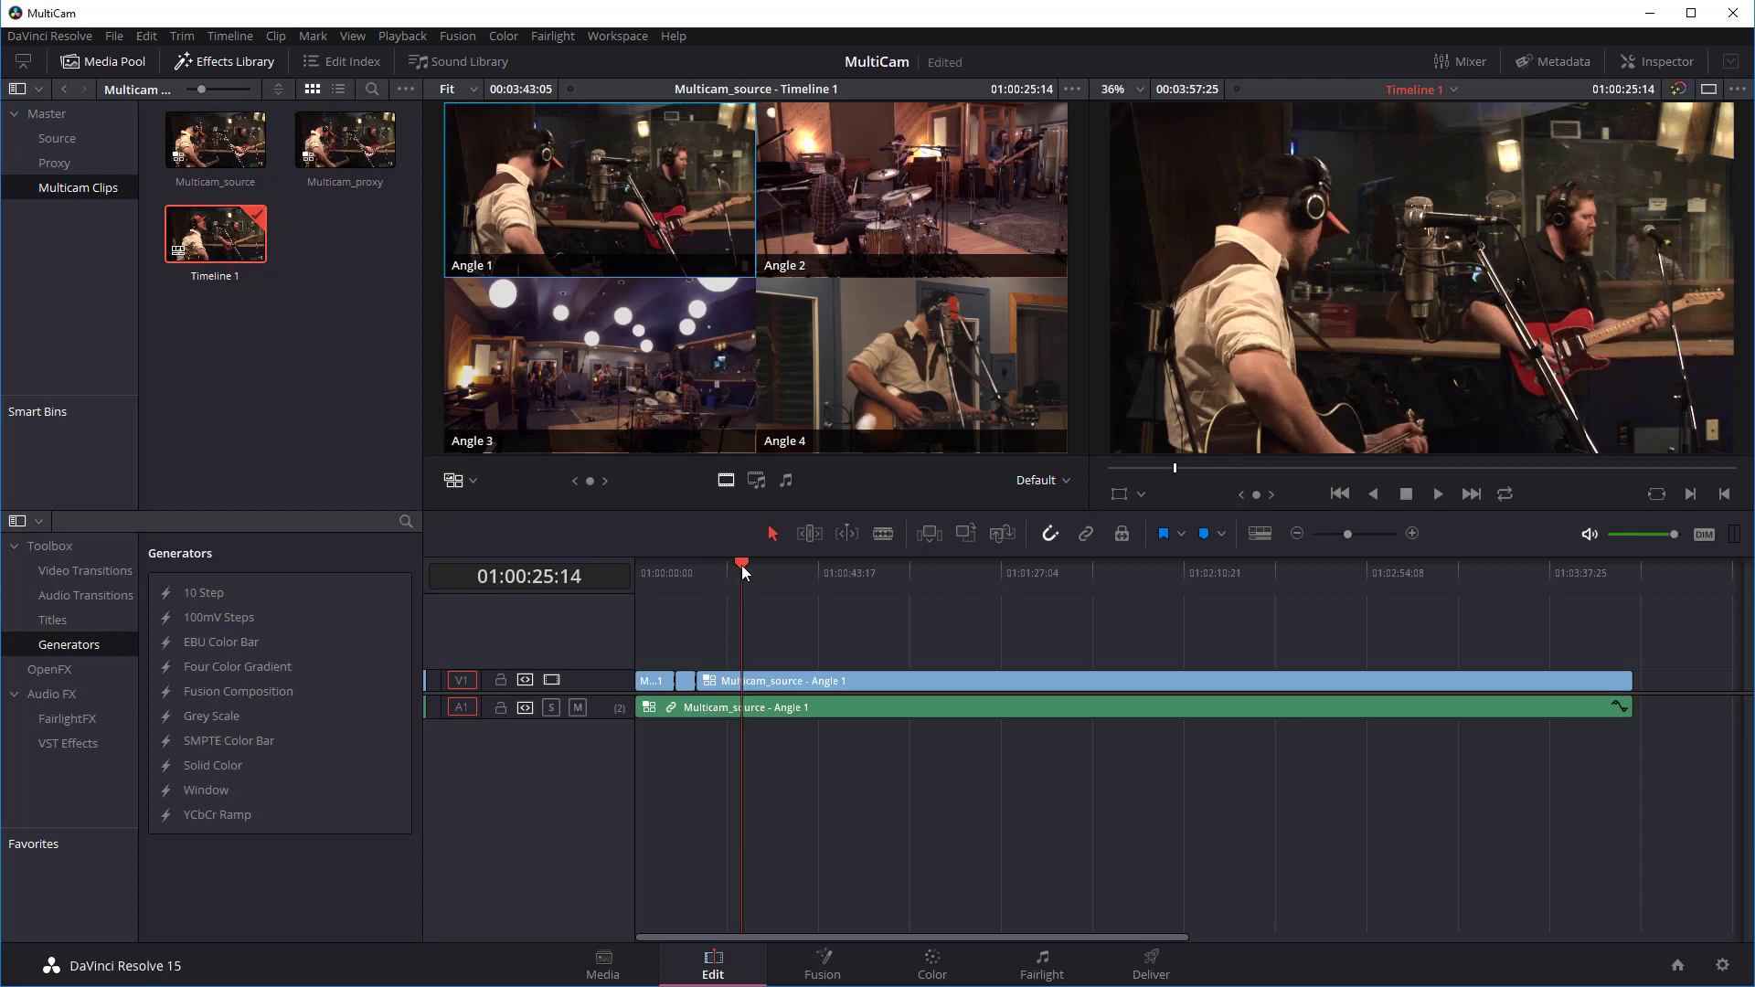
pyautogui.moveTo(742, 565); pyautogui.dragTo(737, 565)
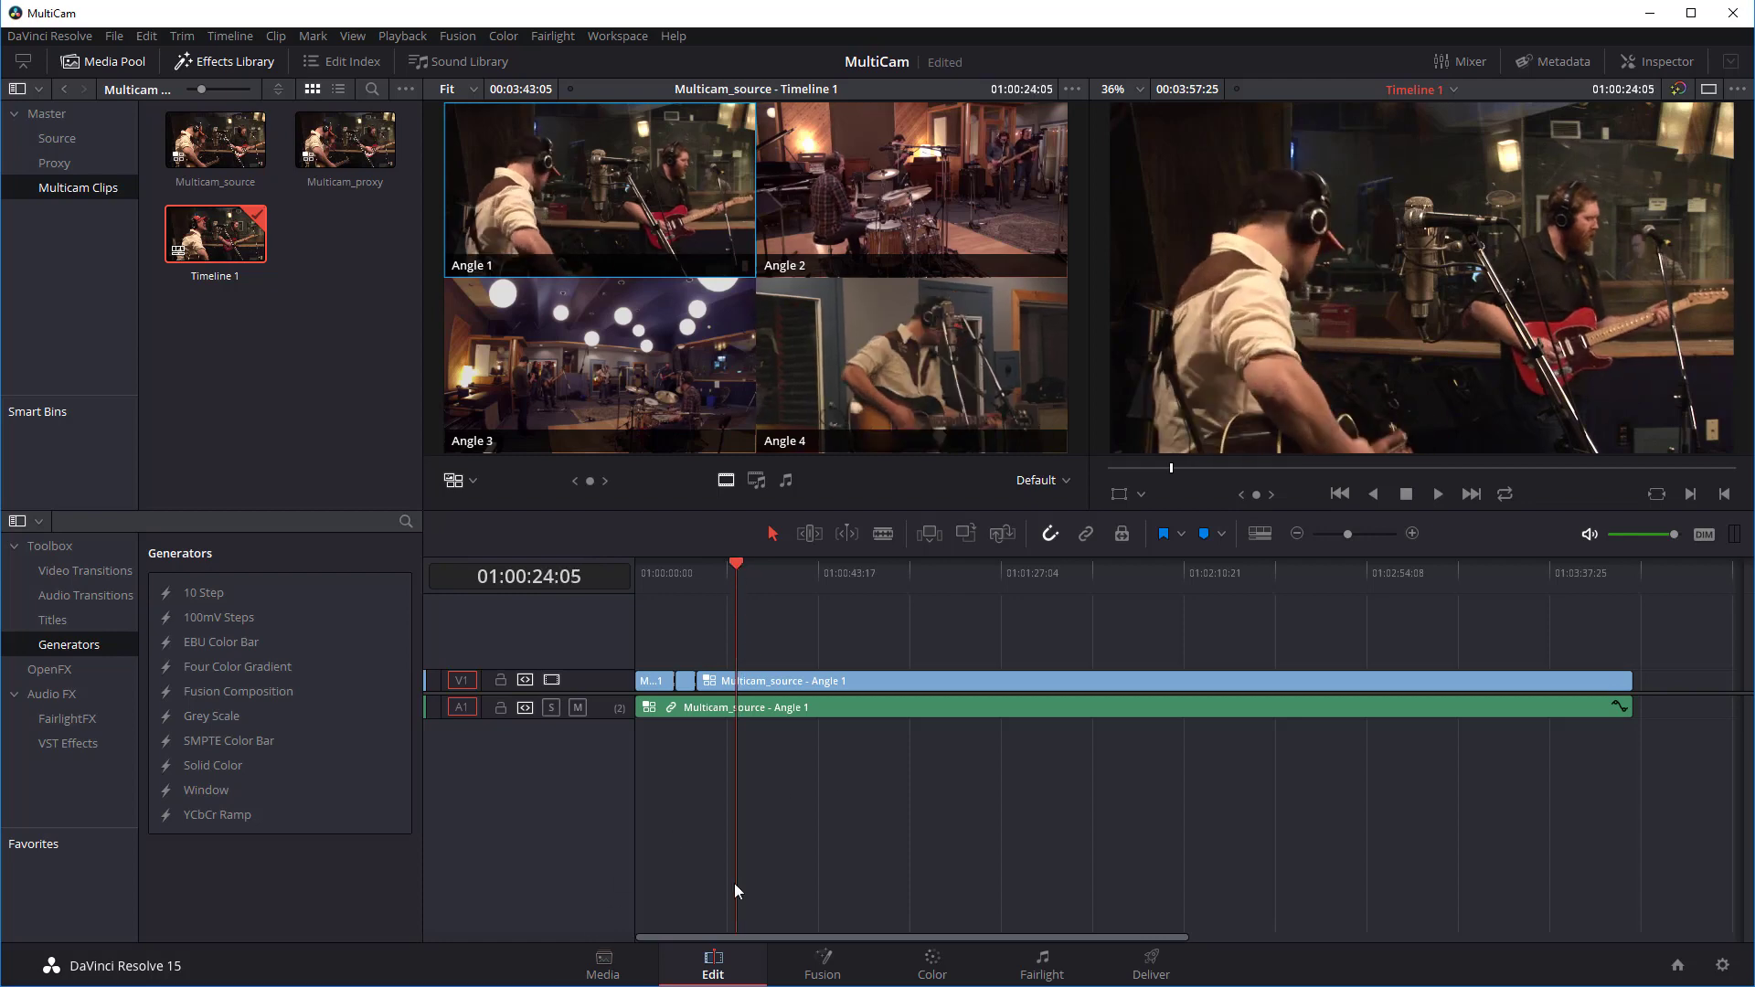
# - Open the last multicam clip on V1 in its own timeline and scrub its stacked camera tracks
pyautogui.click(732, 682)
pyautogui.rightClick(732, 682)
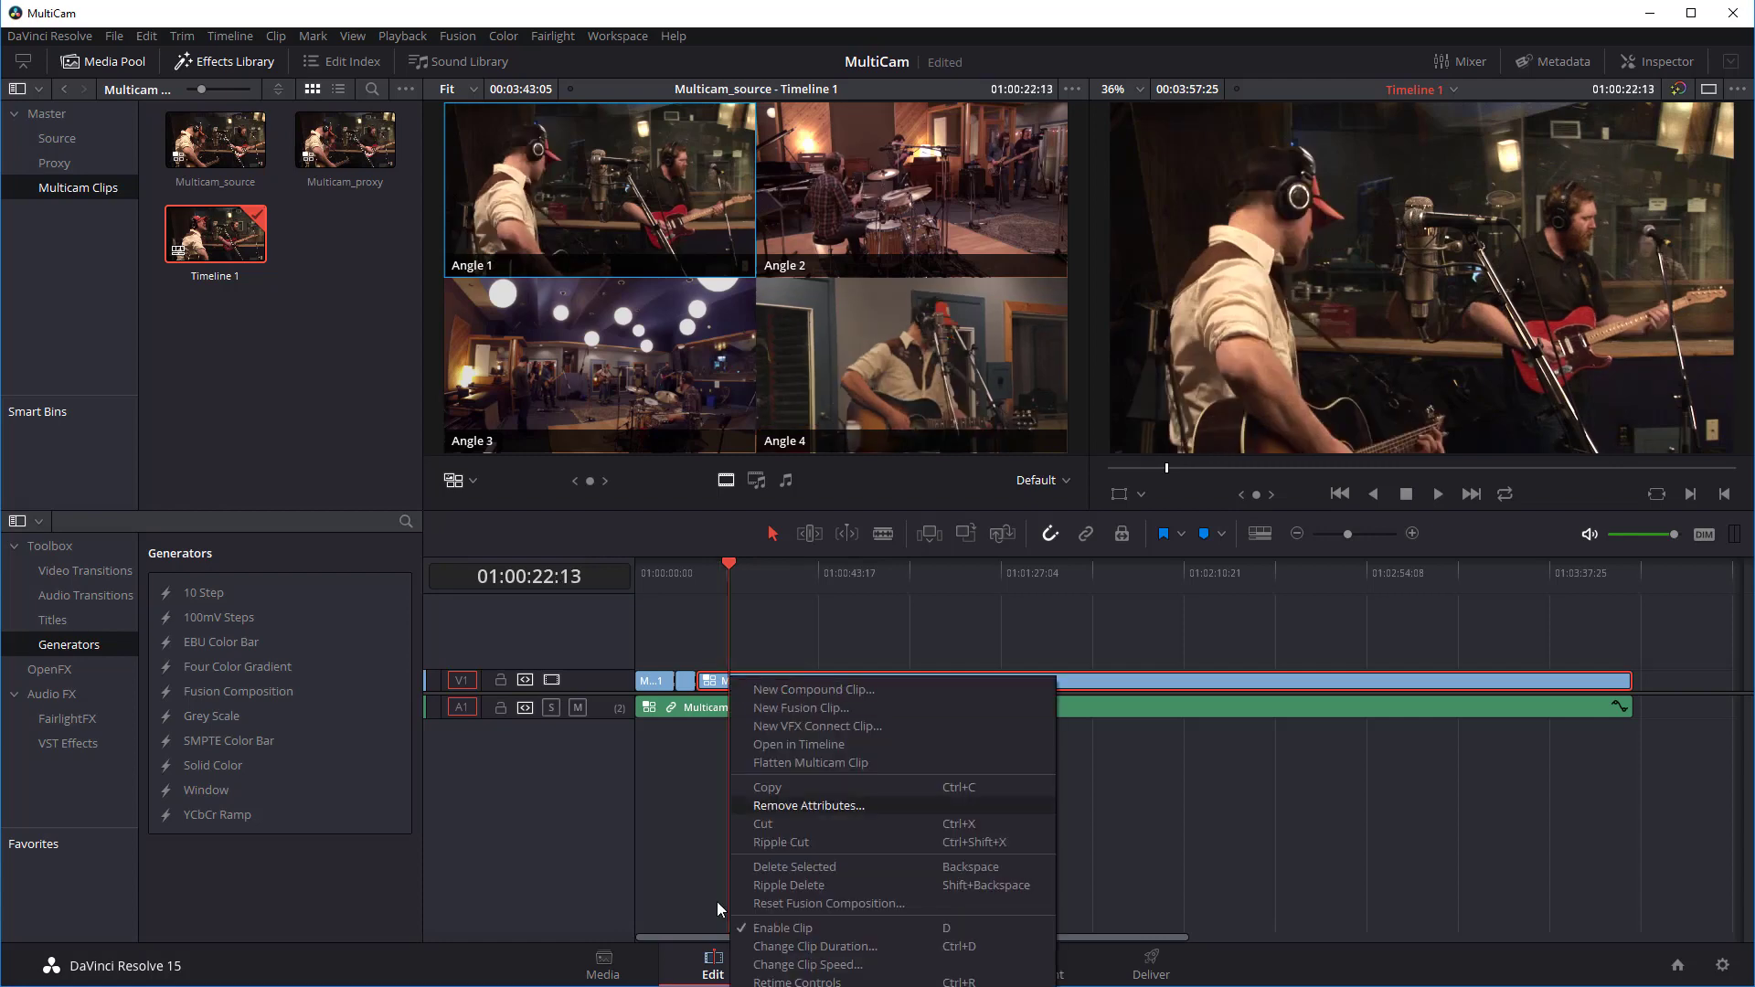
pyautogui.click(784, 746)
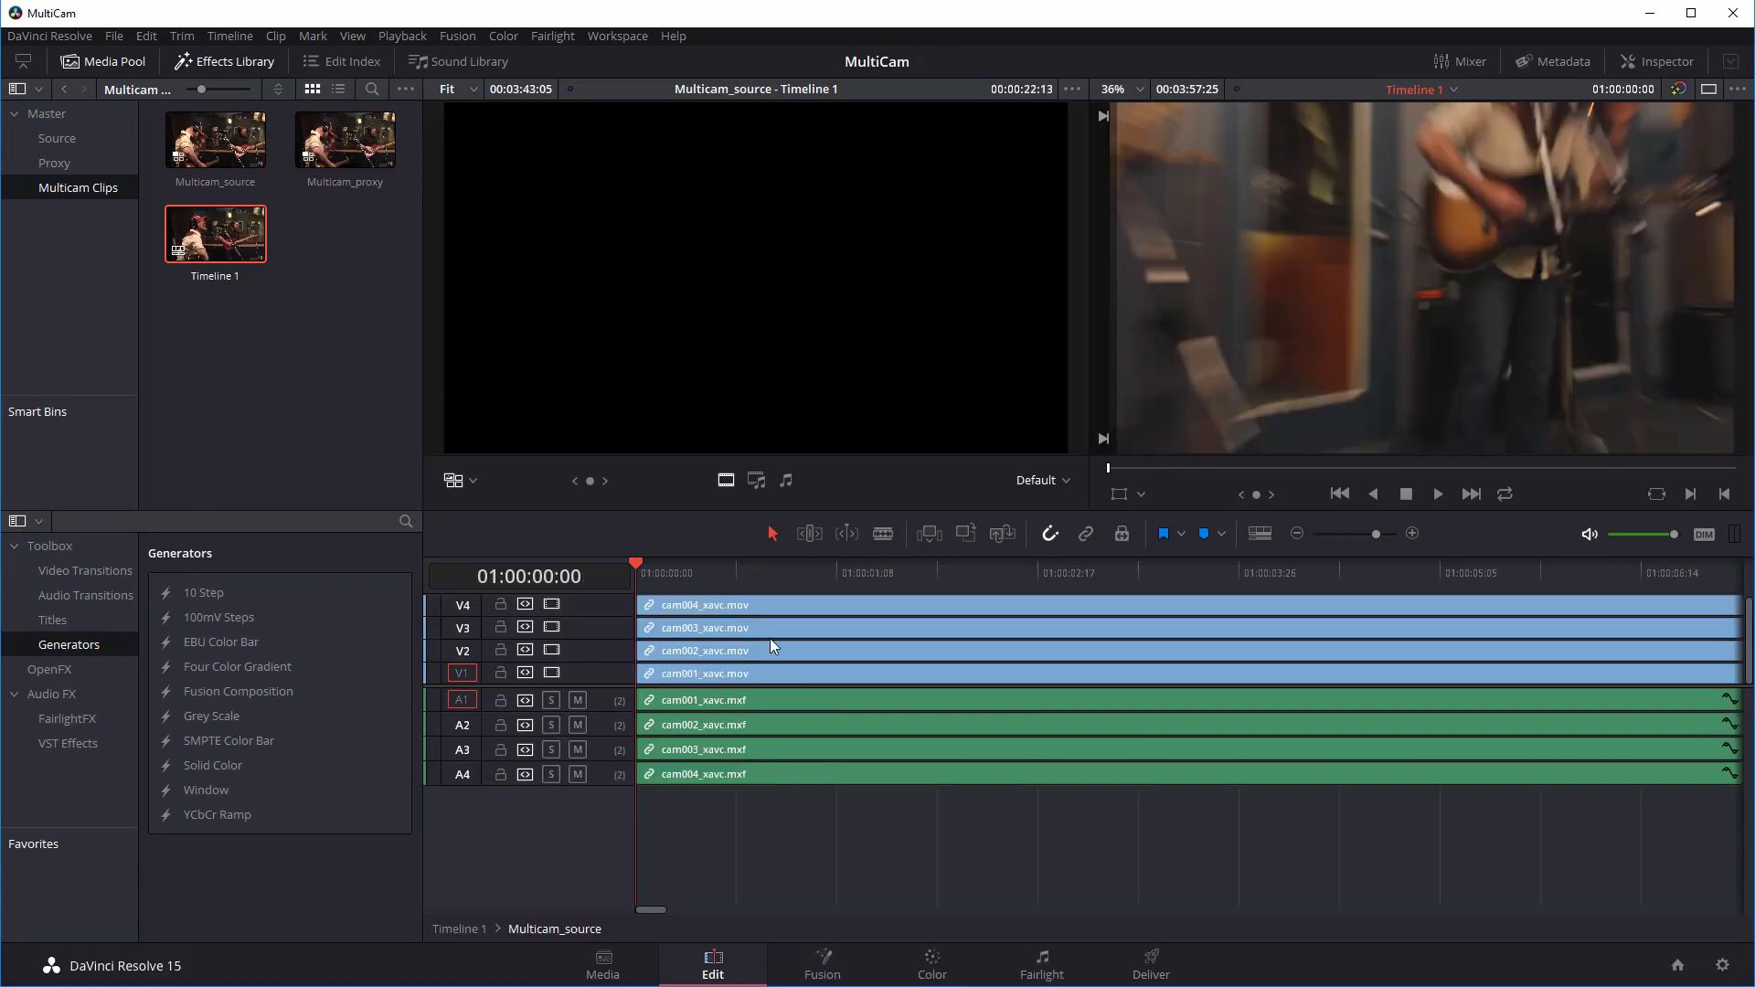
pyautogui.moveTo(645, 582); pyautogui.dragTo(729, 589)
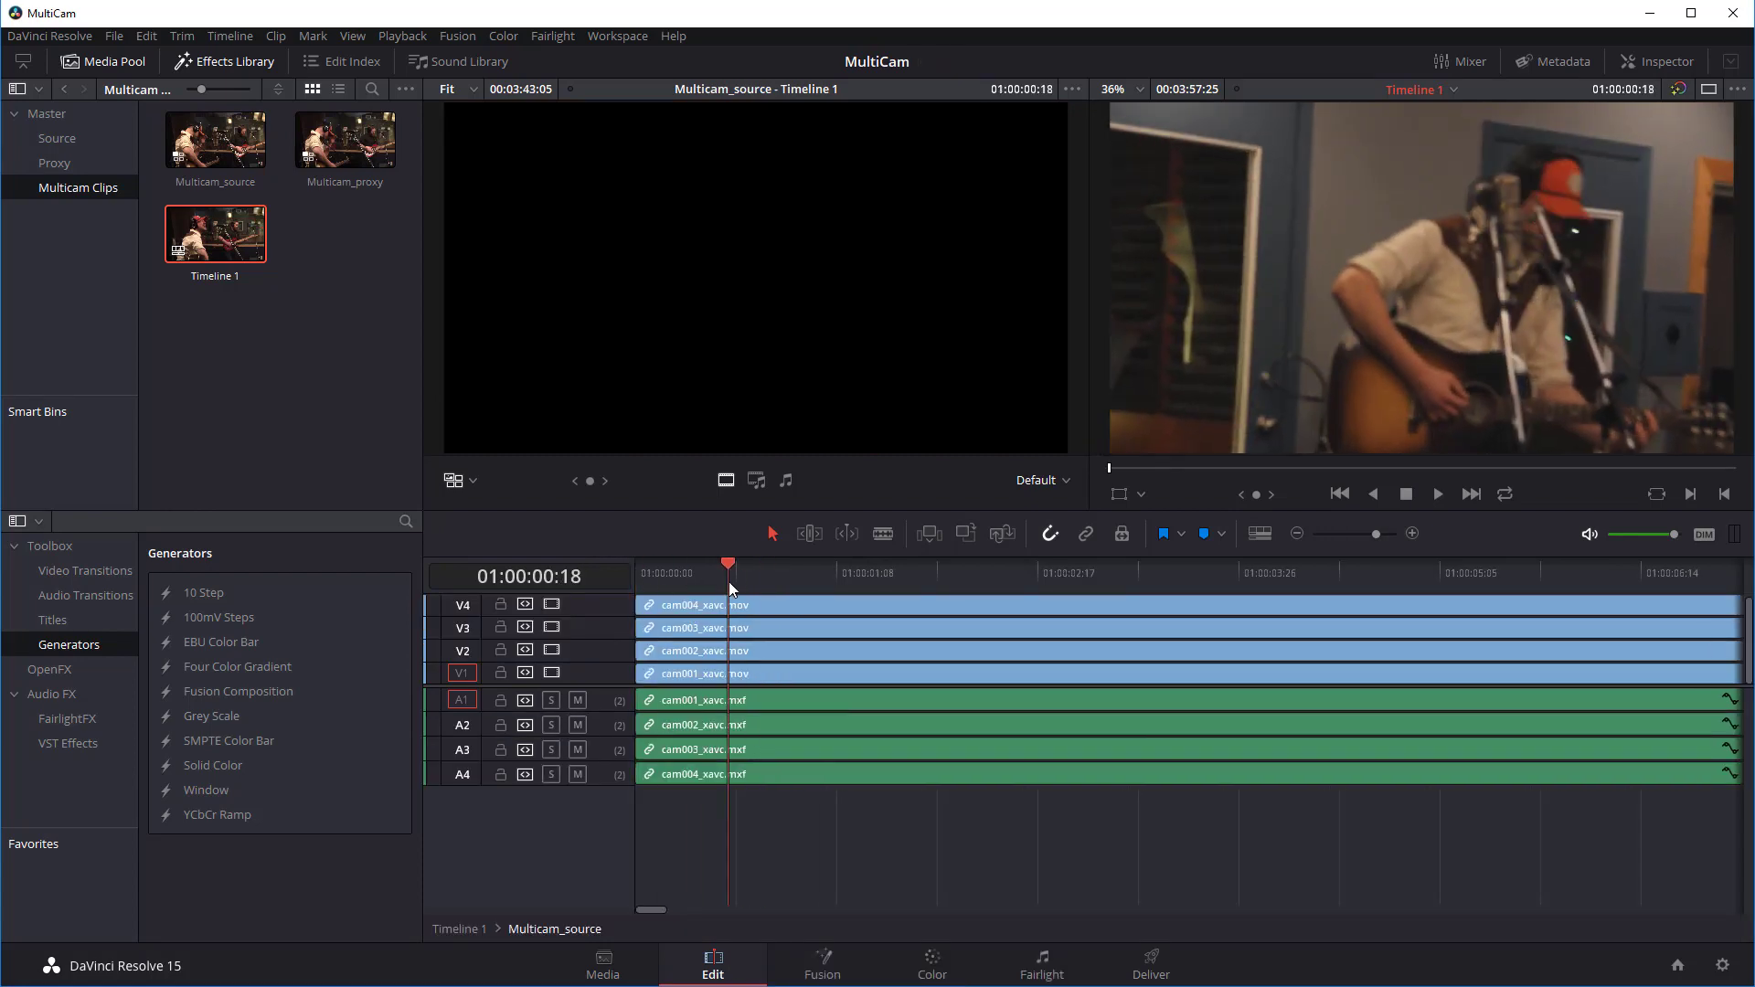
# - With the multicam clip's timeline open, reconform from bins using only the Source bin
pyautogui.rightClick(268, 254)
pyautogui.moveTo(295, 245)
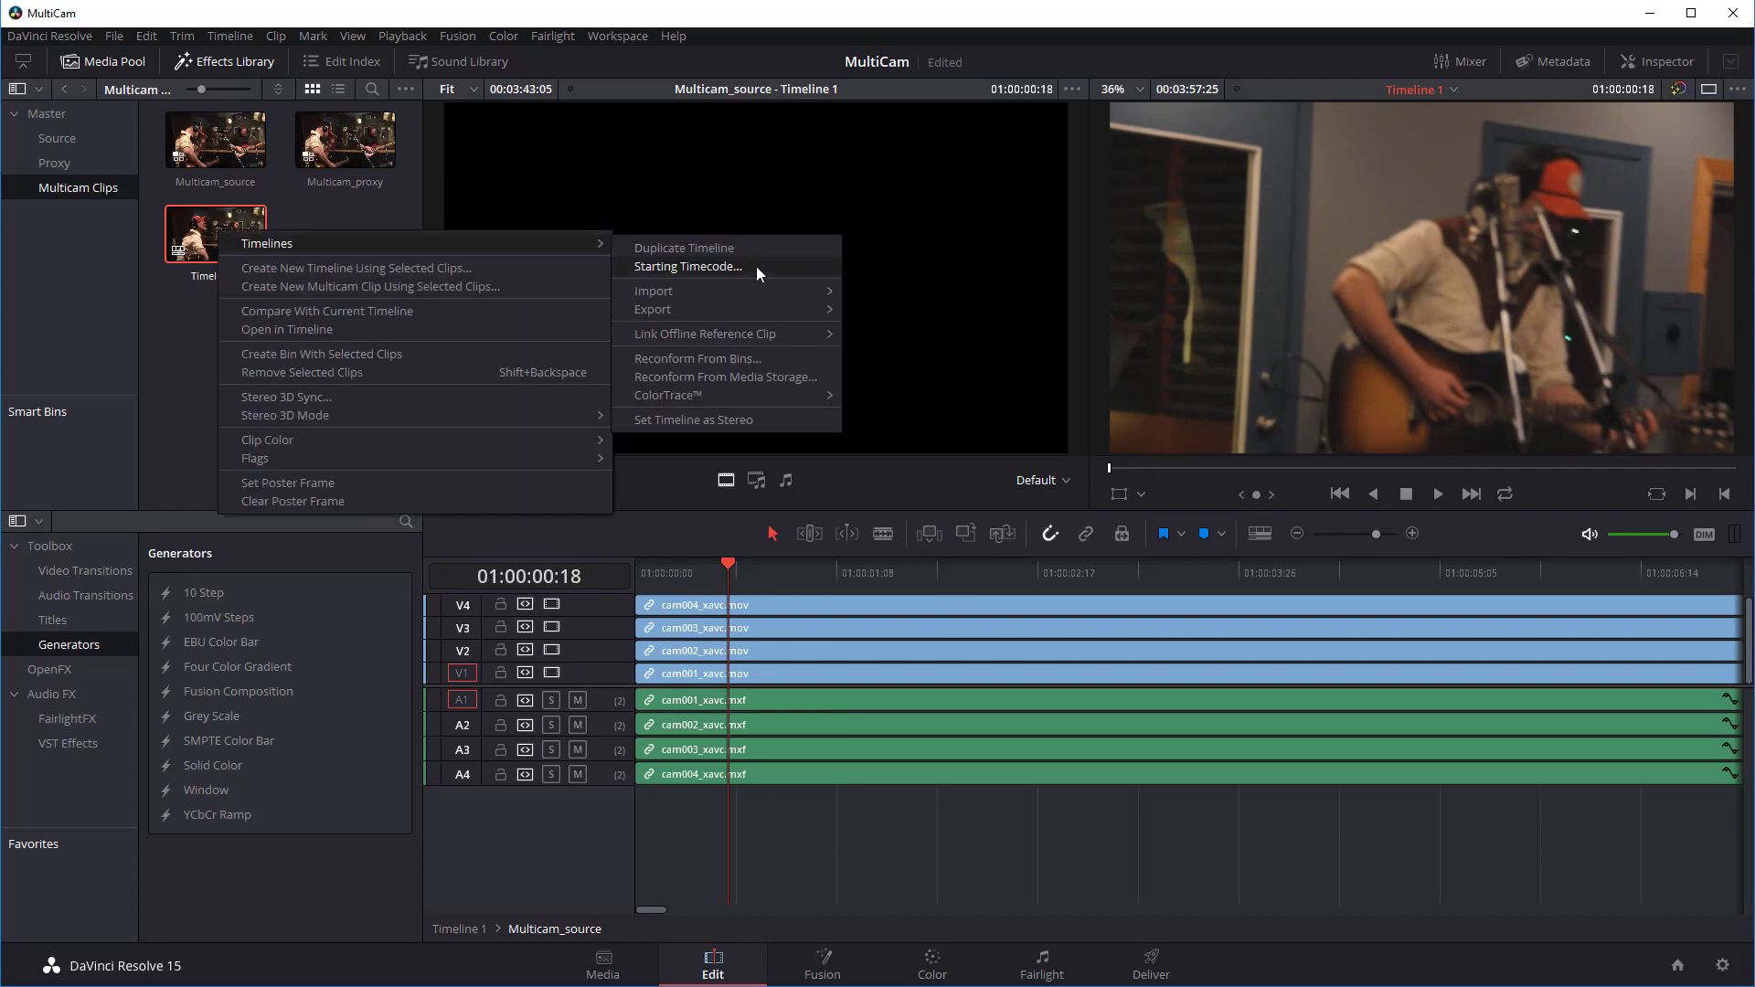
pyautogui.click(715, 358)
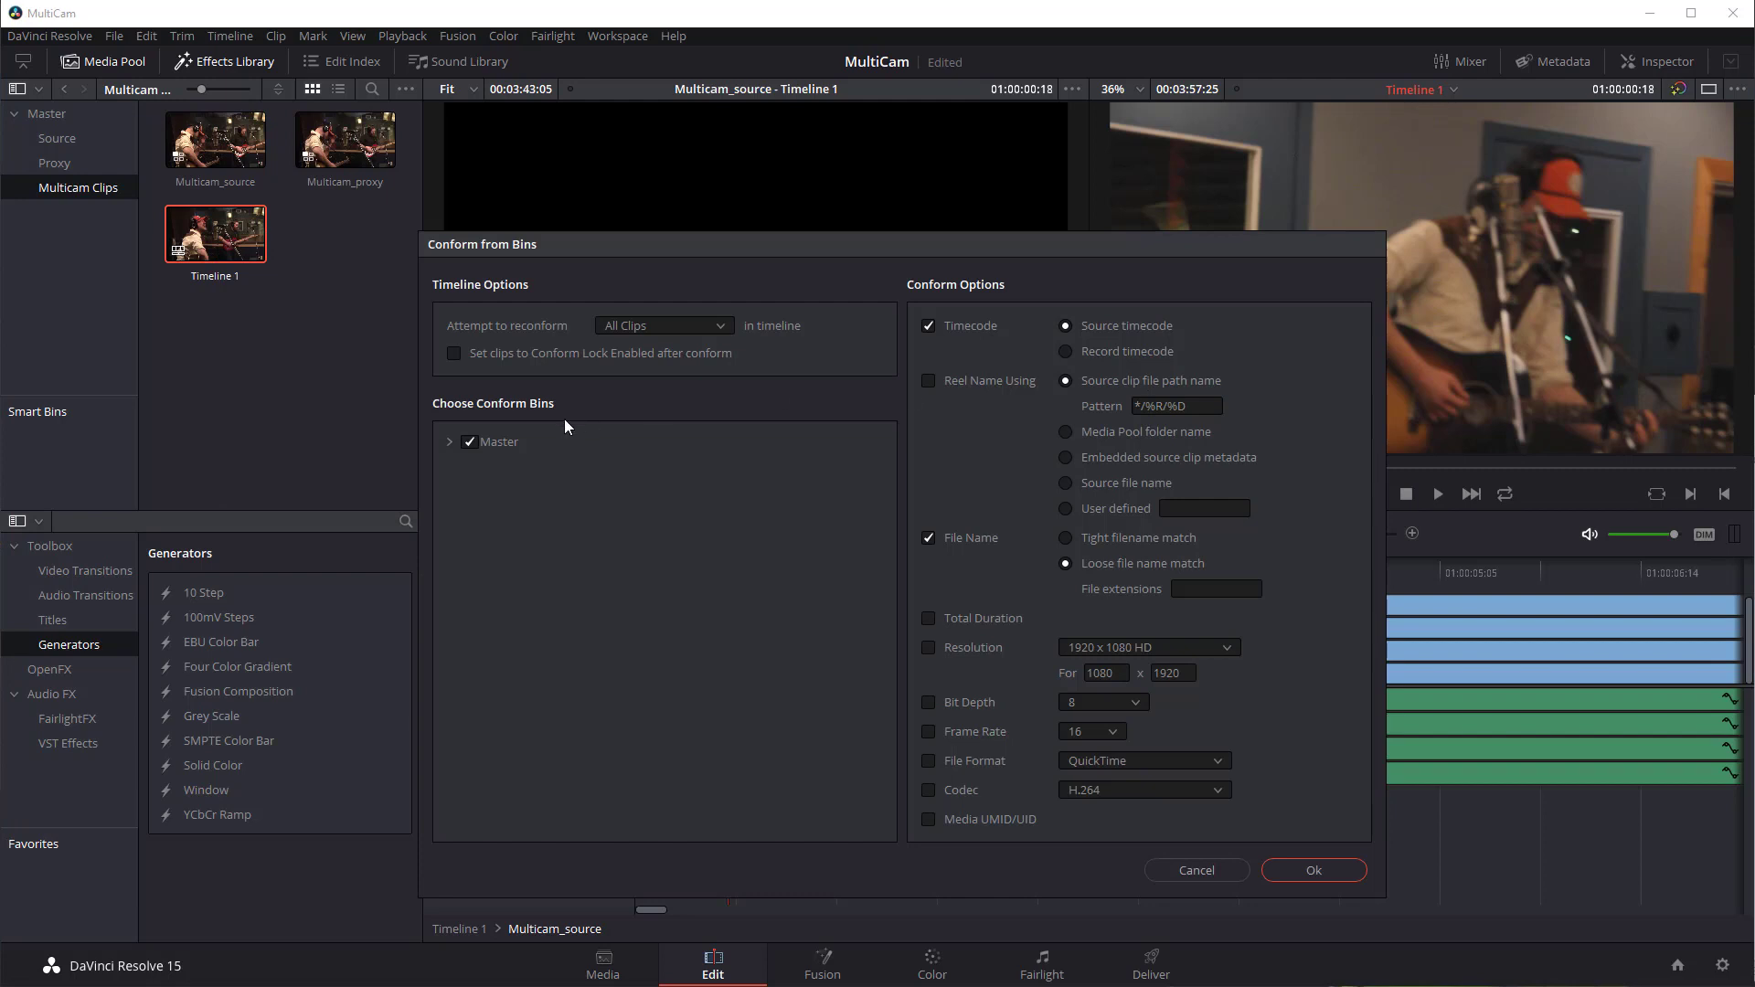
pyautogui.click(450, 441)
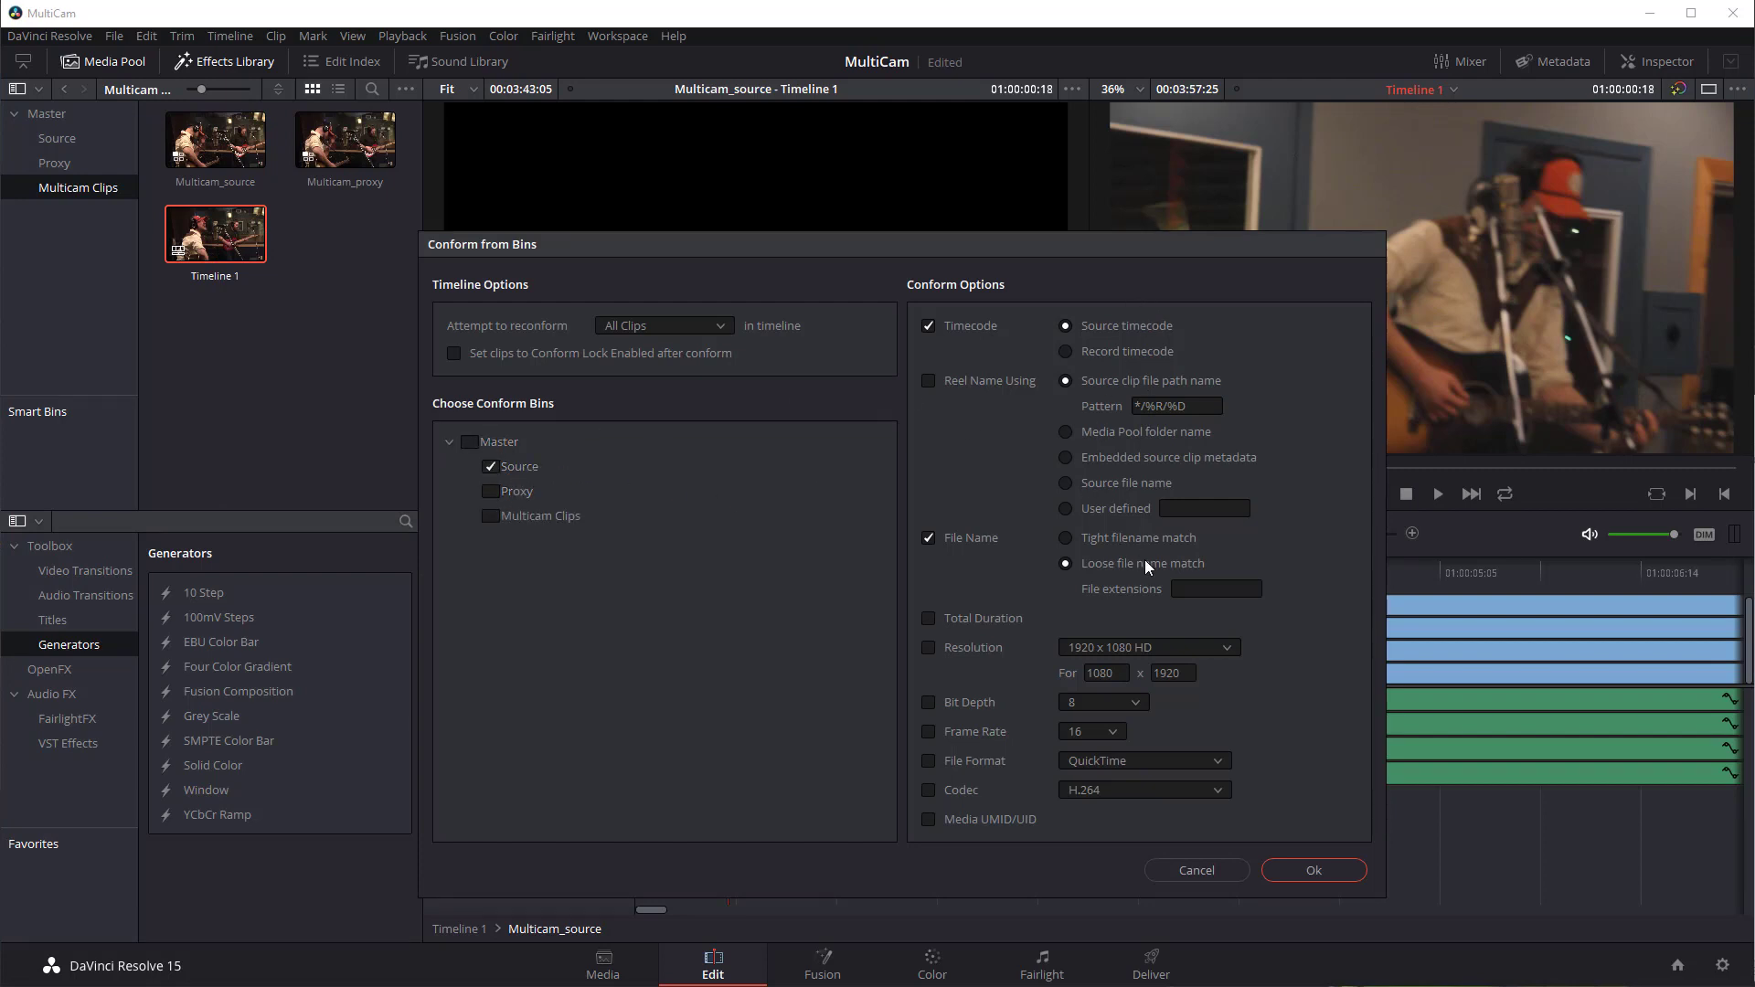
pyautogui.click(1329, 879)
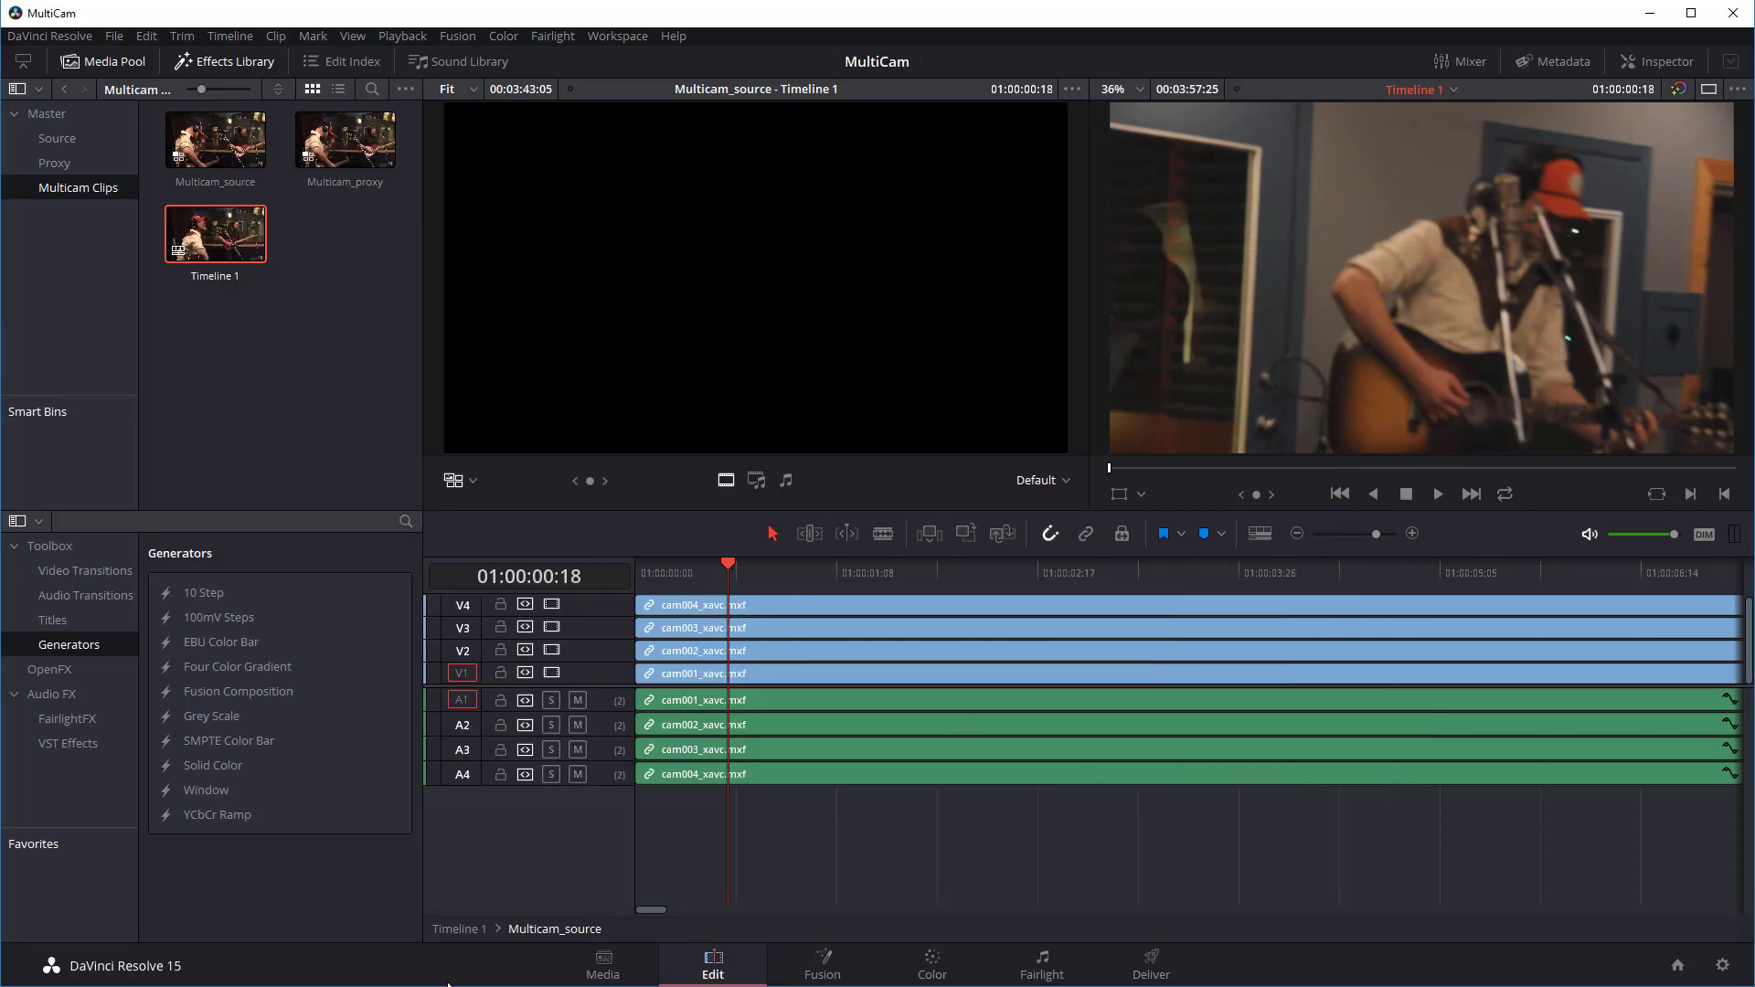
# - Return to Timeline 1 and scrub through it to check the reconformed angles
pyautogui.click(451, 929)
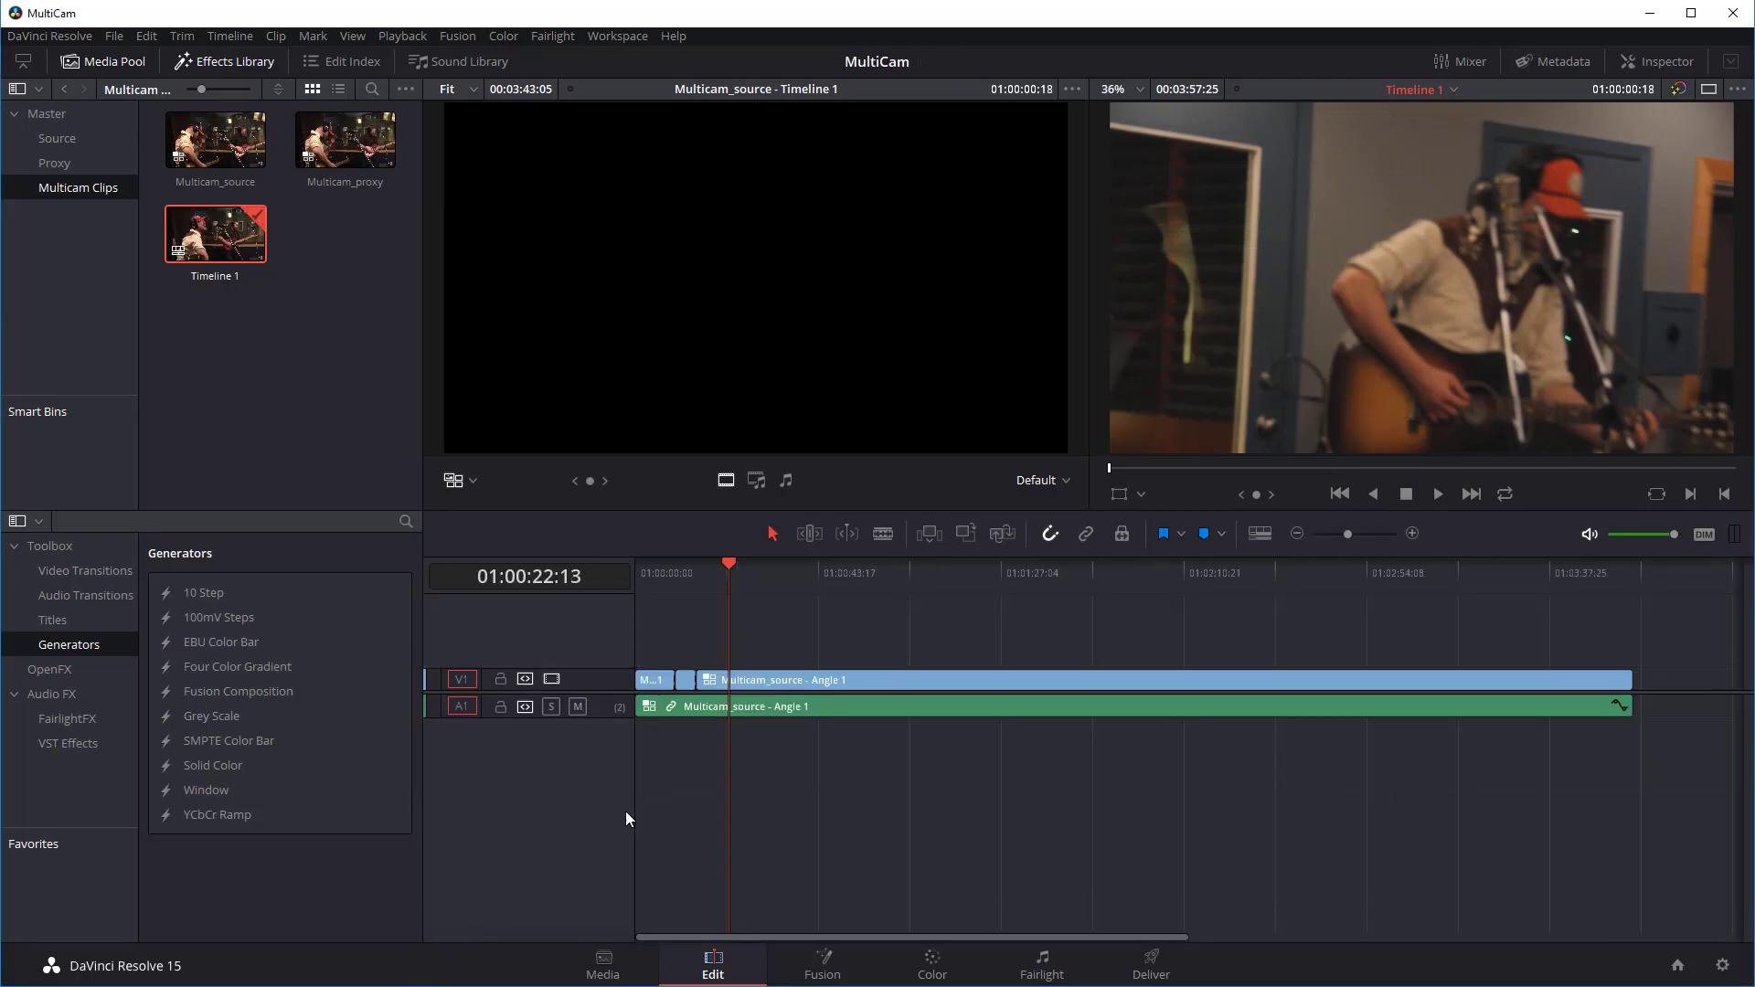
pyautogui.moveTo(730, 567); pyautogui.dragTo(828, 645)
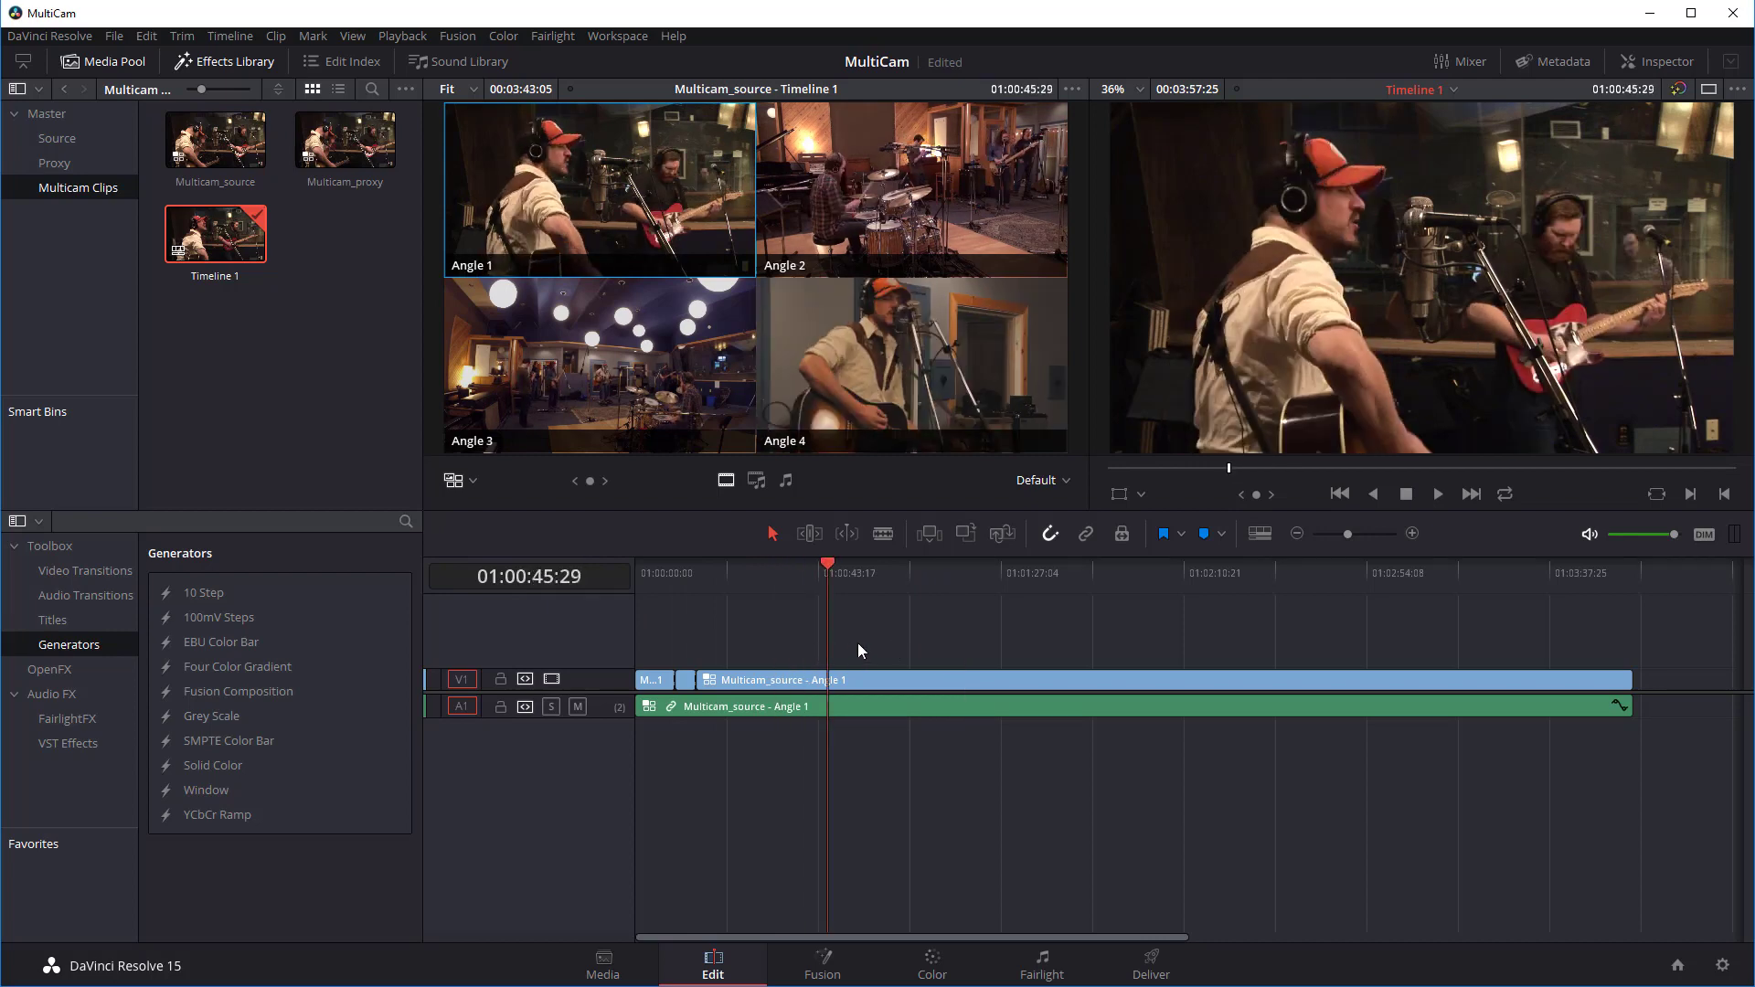
pyautogui.moveTo(825, 562); pyautogui.dragTo(740, 577)
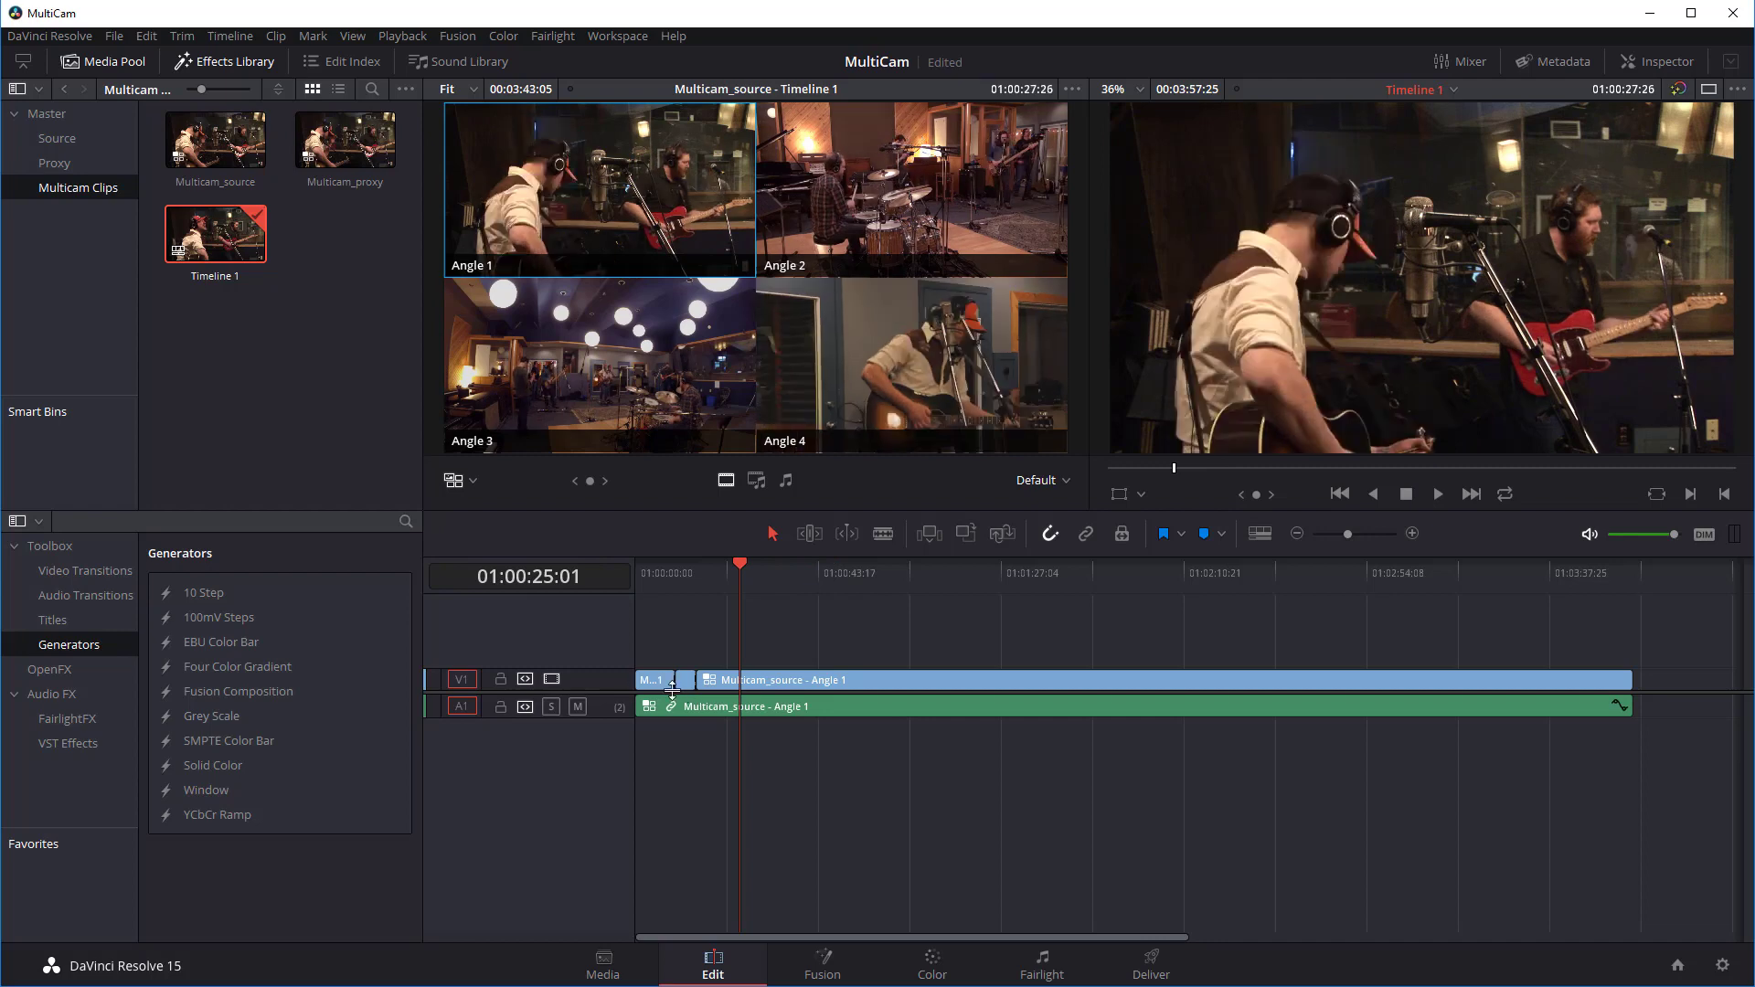
# - Duplicate Timeline 1 and check the list of available timelines in the viewer
pyautogui.rightClick(212, 233)
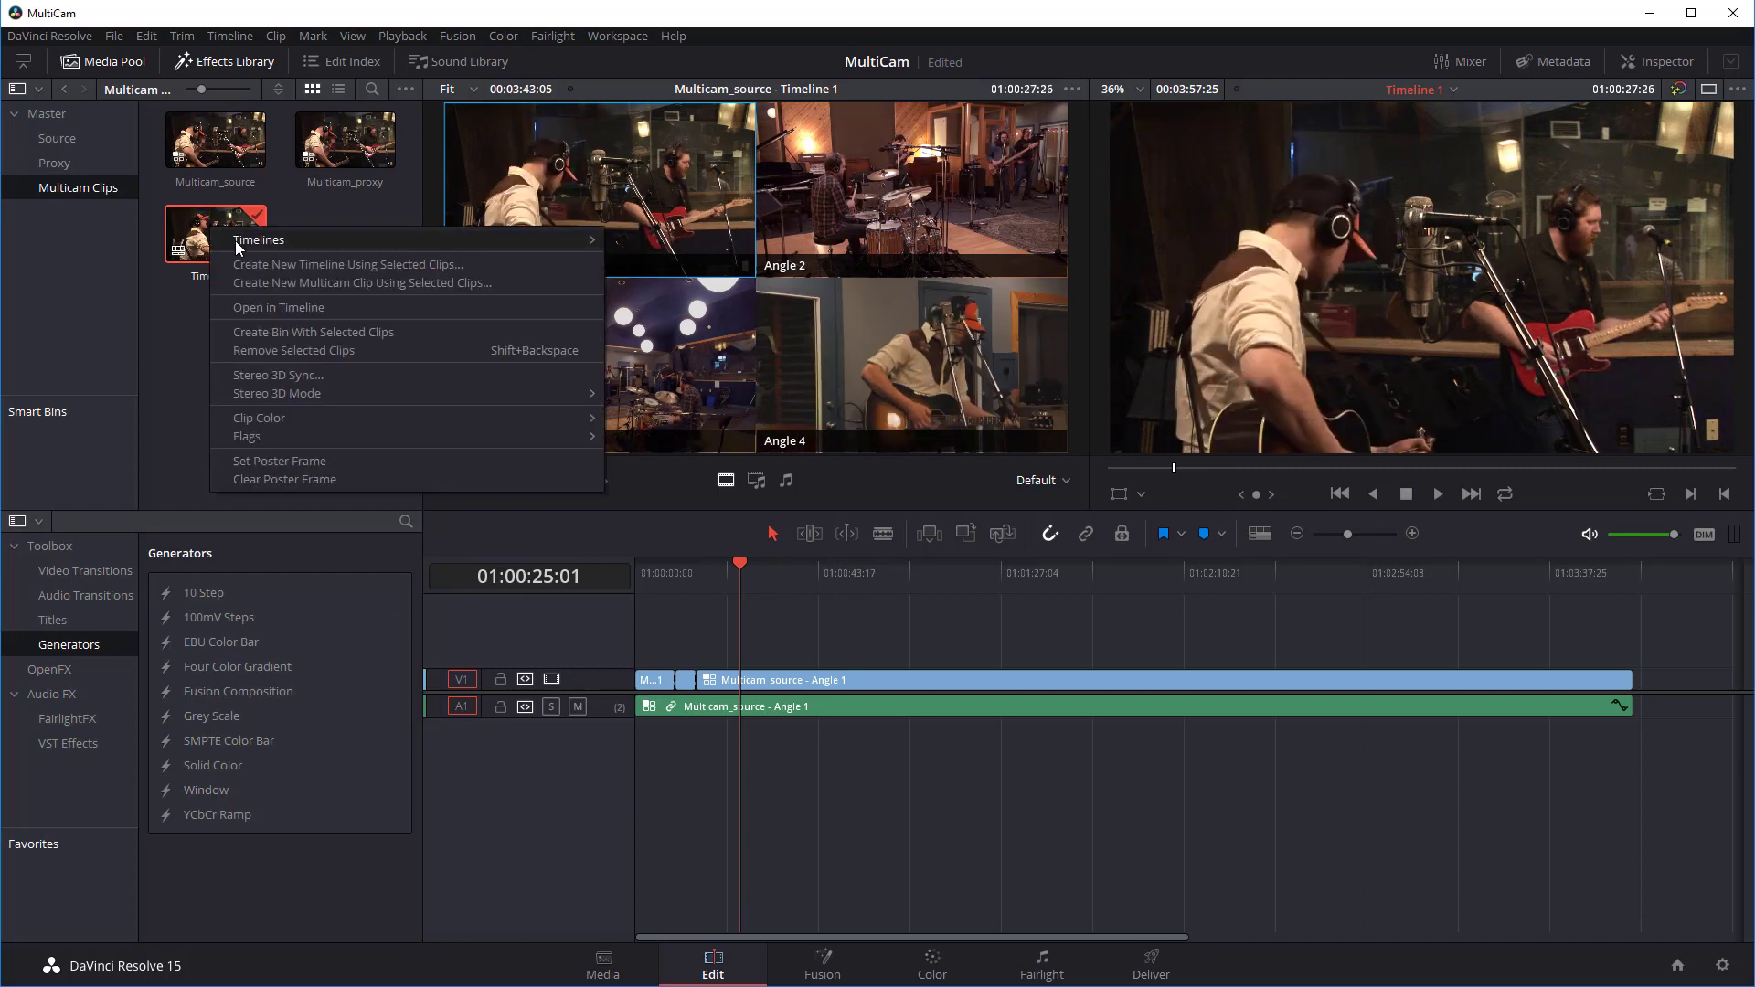
pyautogui.moveTo(239, 239)
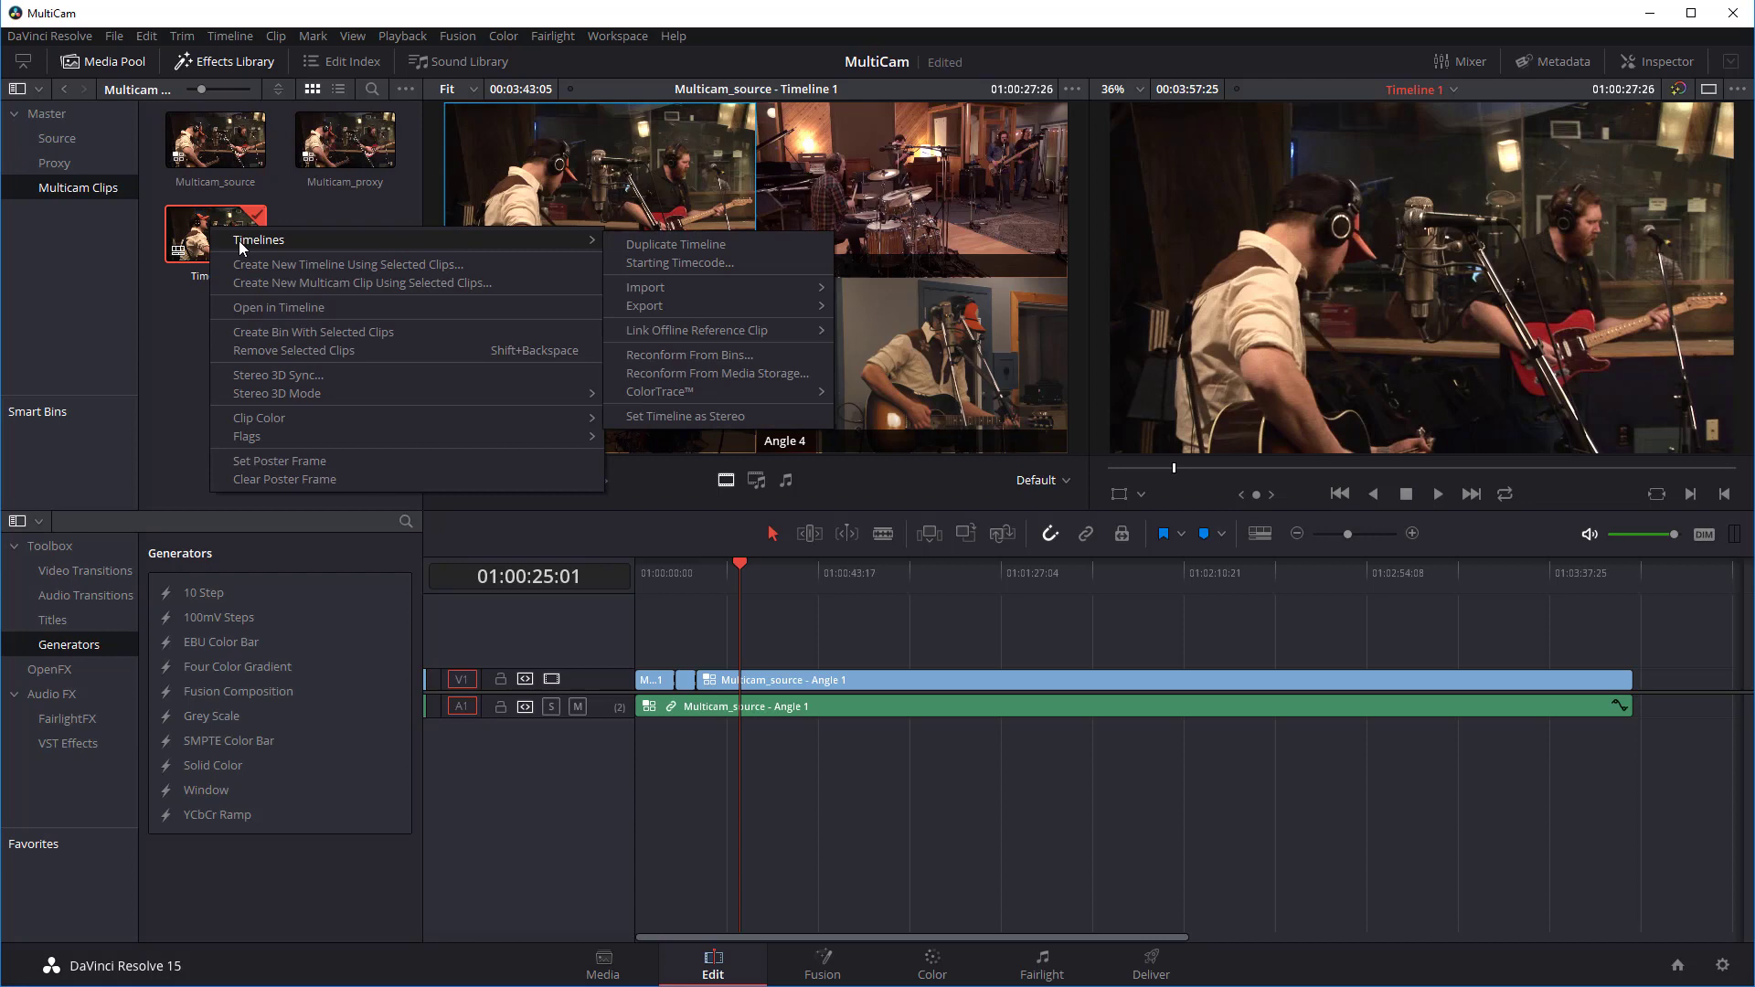
pyautogui.click(671, 245)
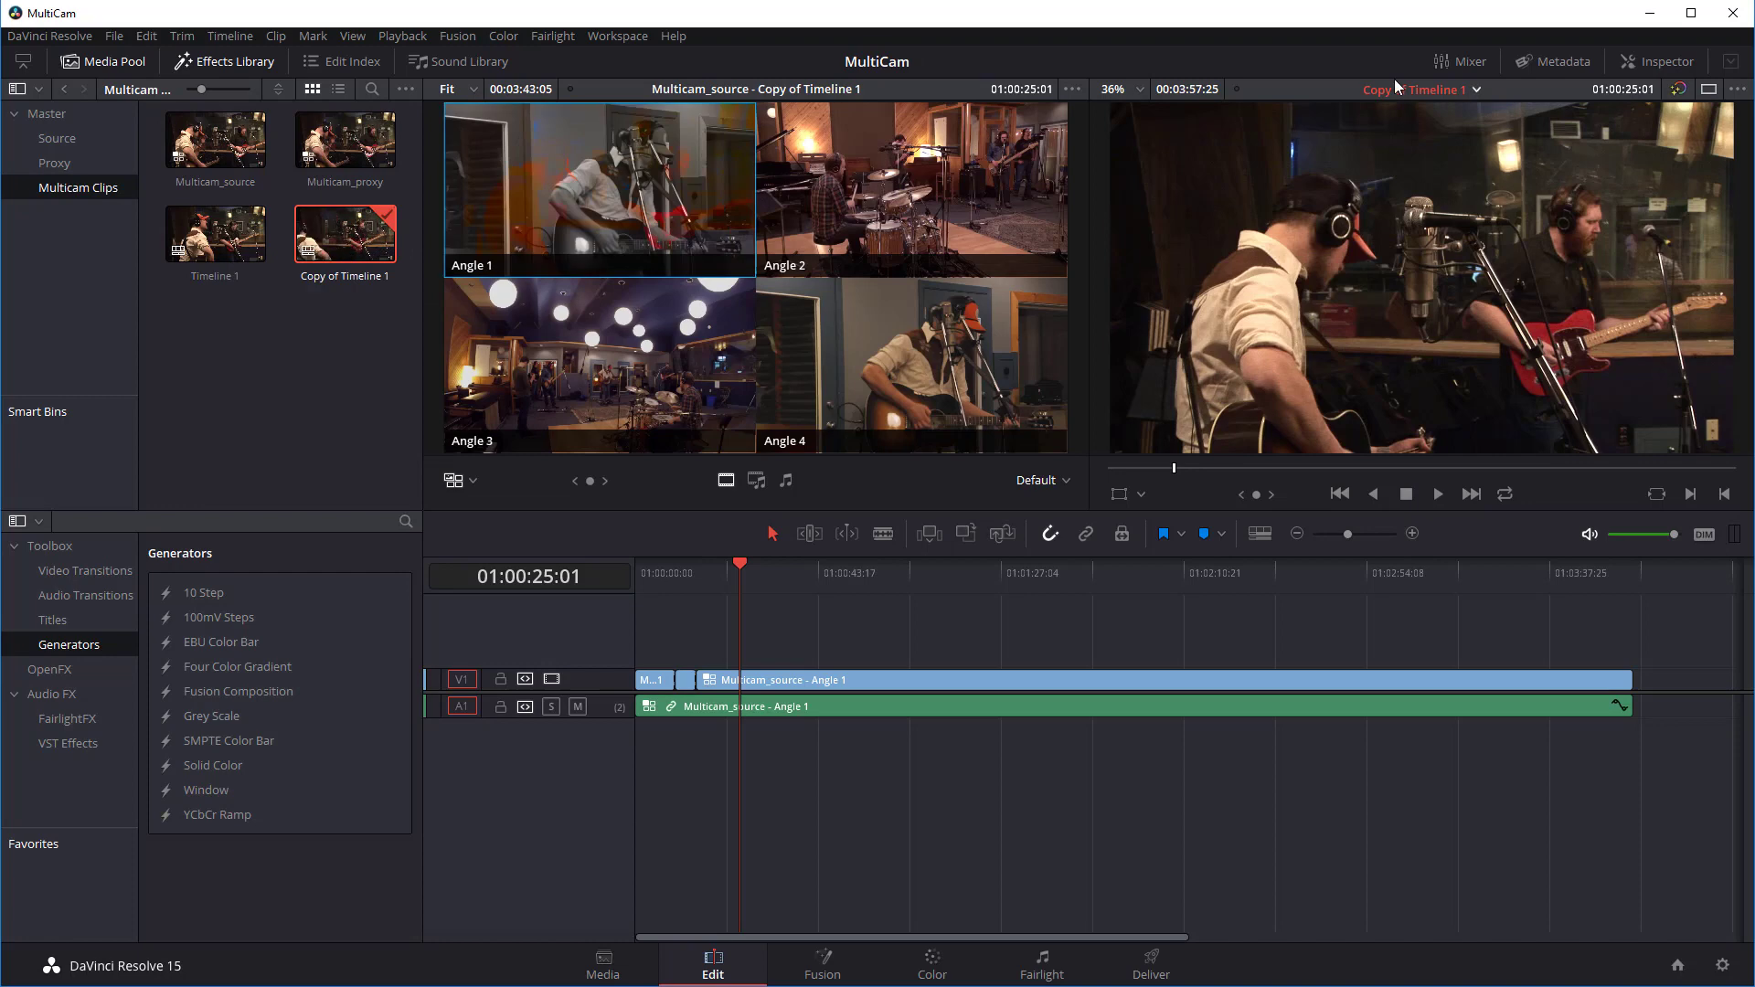
pyautogui.click(1477, 90)
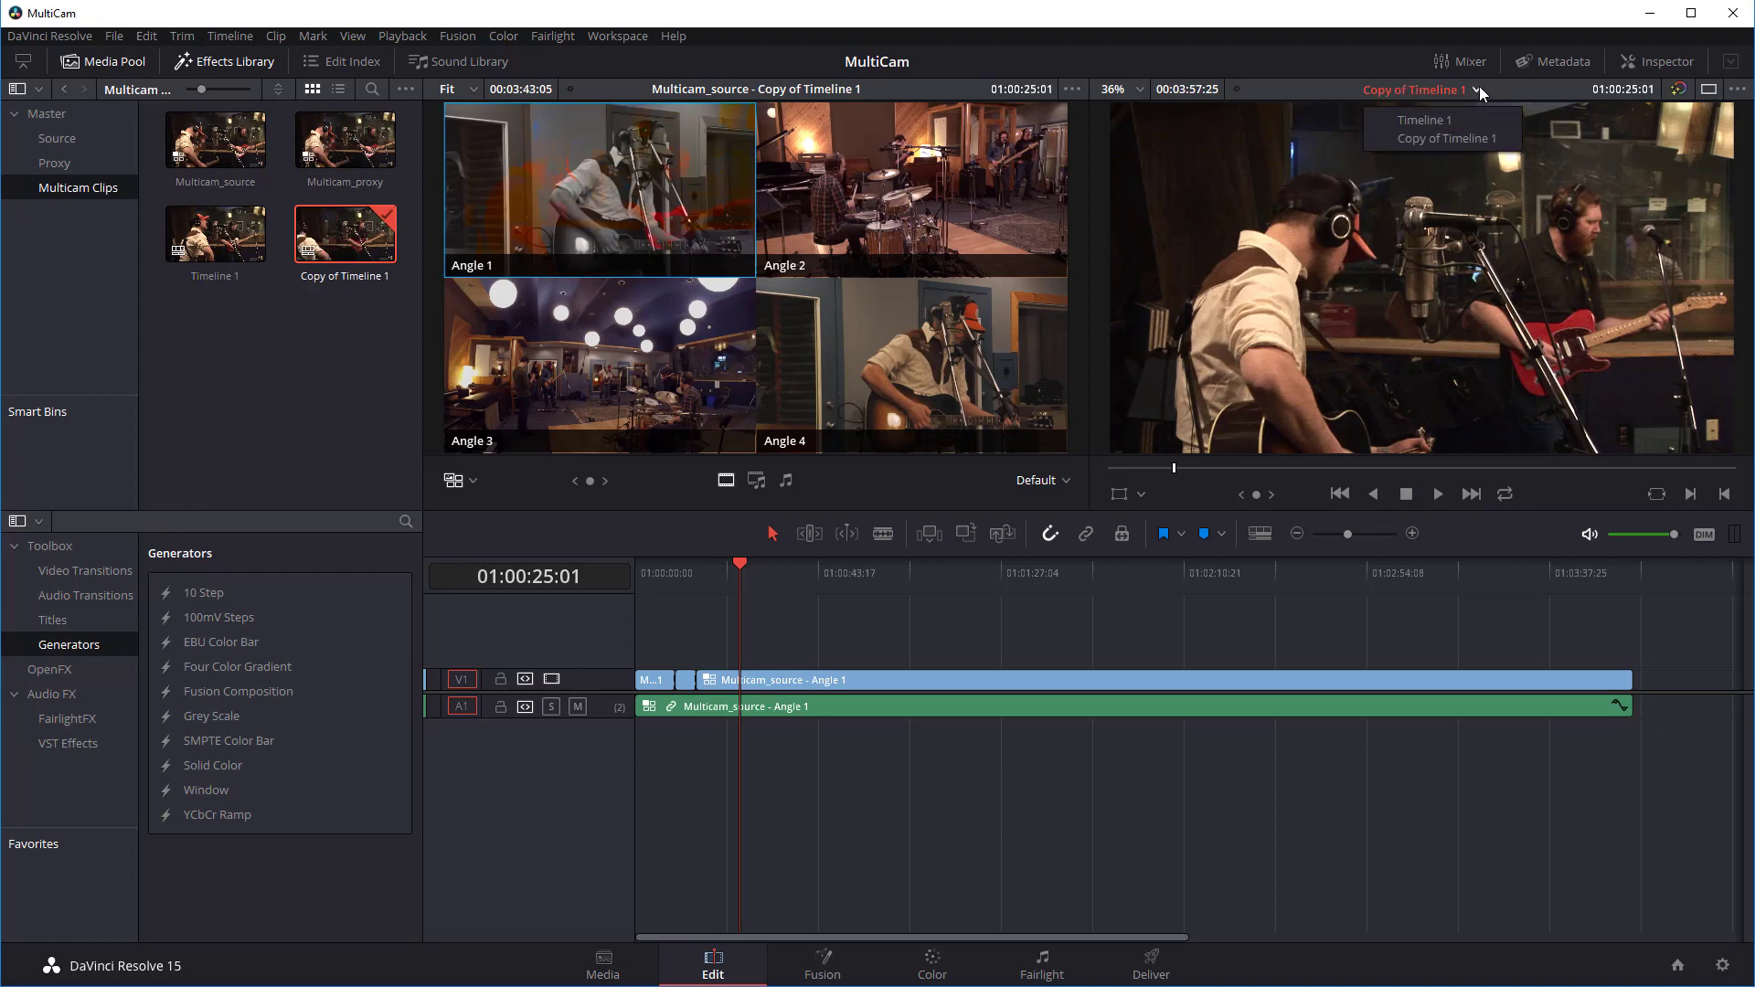
pyautogui.click(1522, 90)
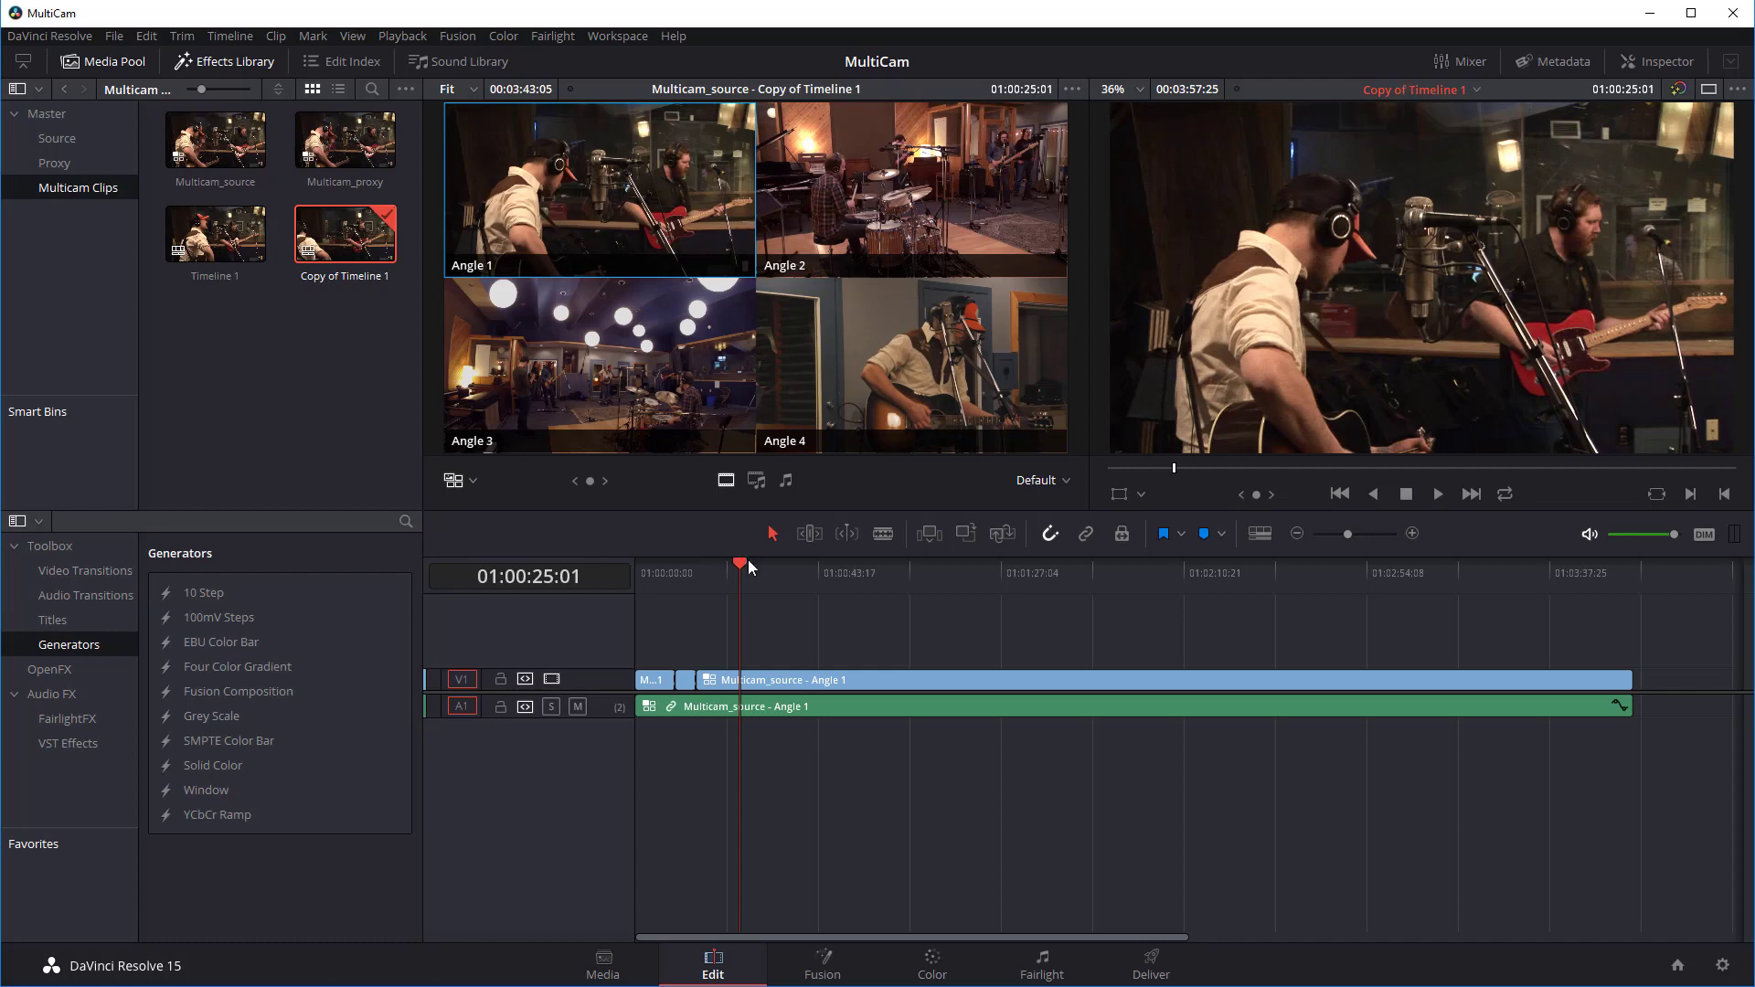
# - Flatten all the multicam clips on V1 of the duplicated timeline
pyautogui.click(737, 681)
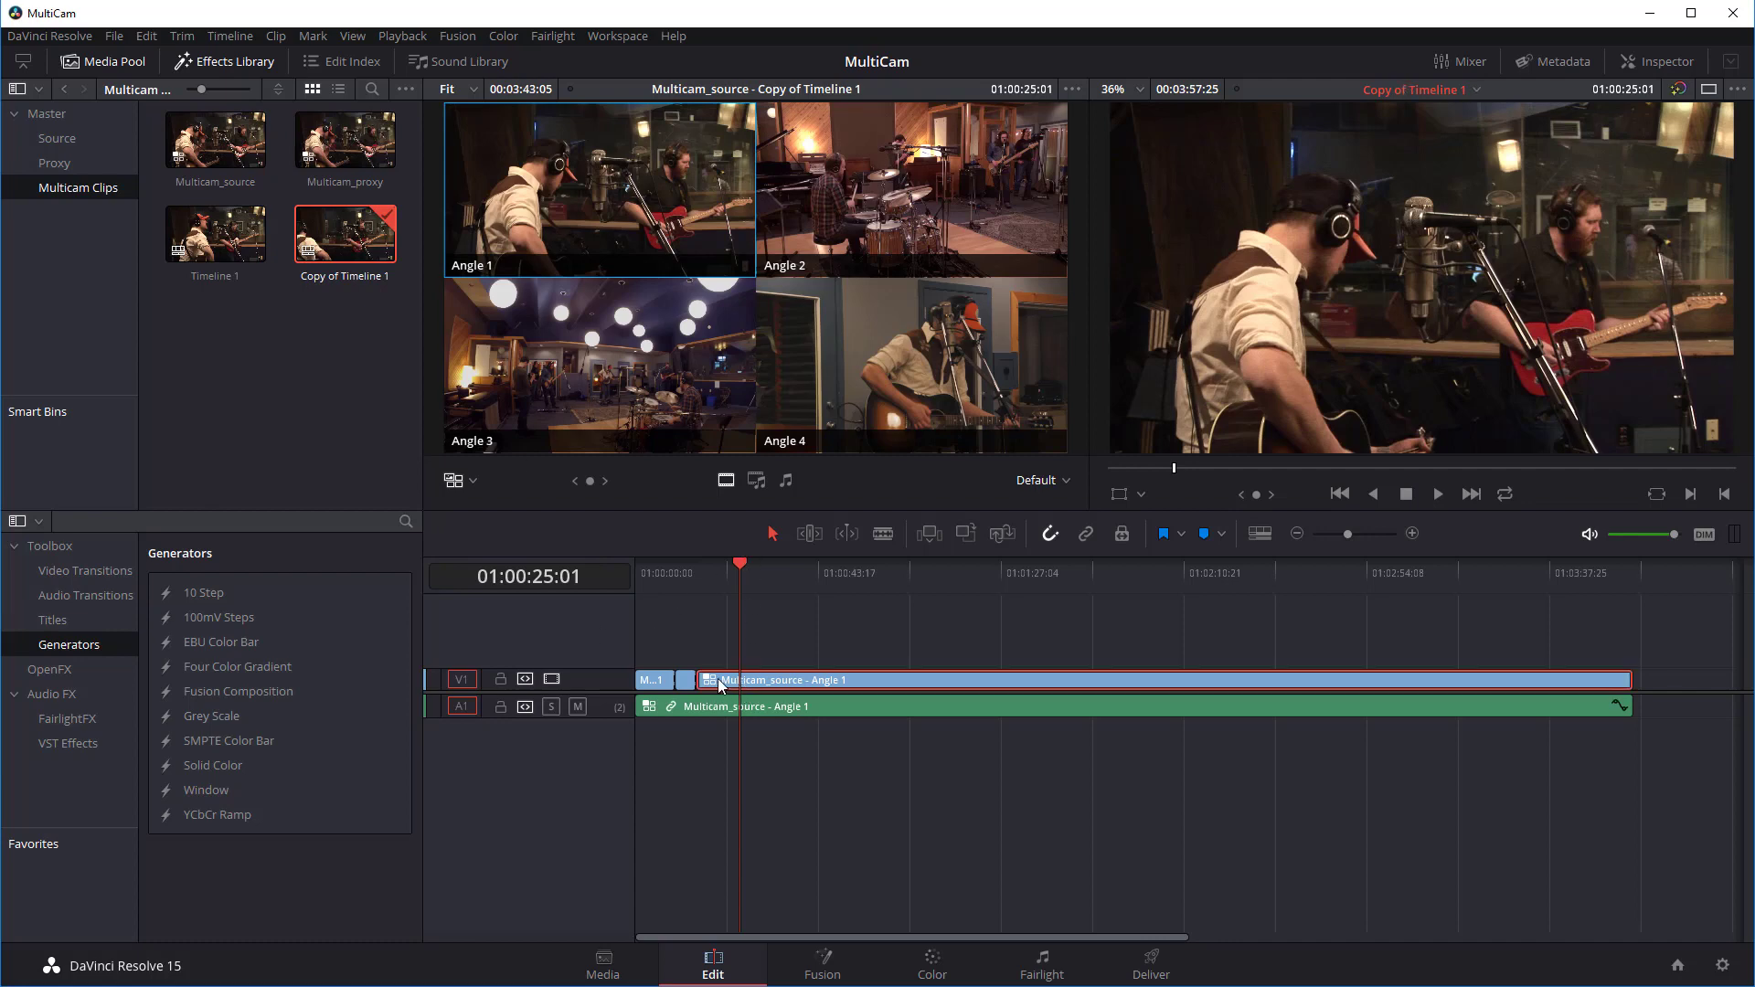
pyautogui.keyDown('shift'); pyautogui.click(656, 682); pyautogui.keyUp('shift')
pyautogui.rightClick(763, 682)
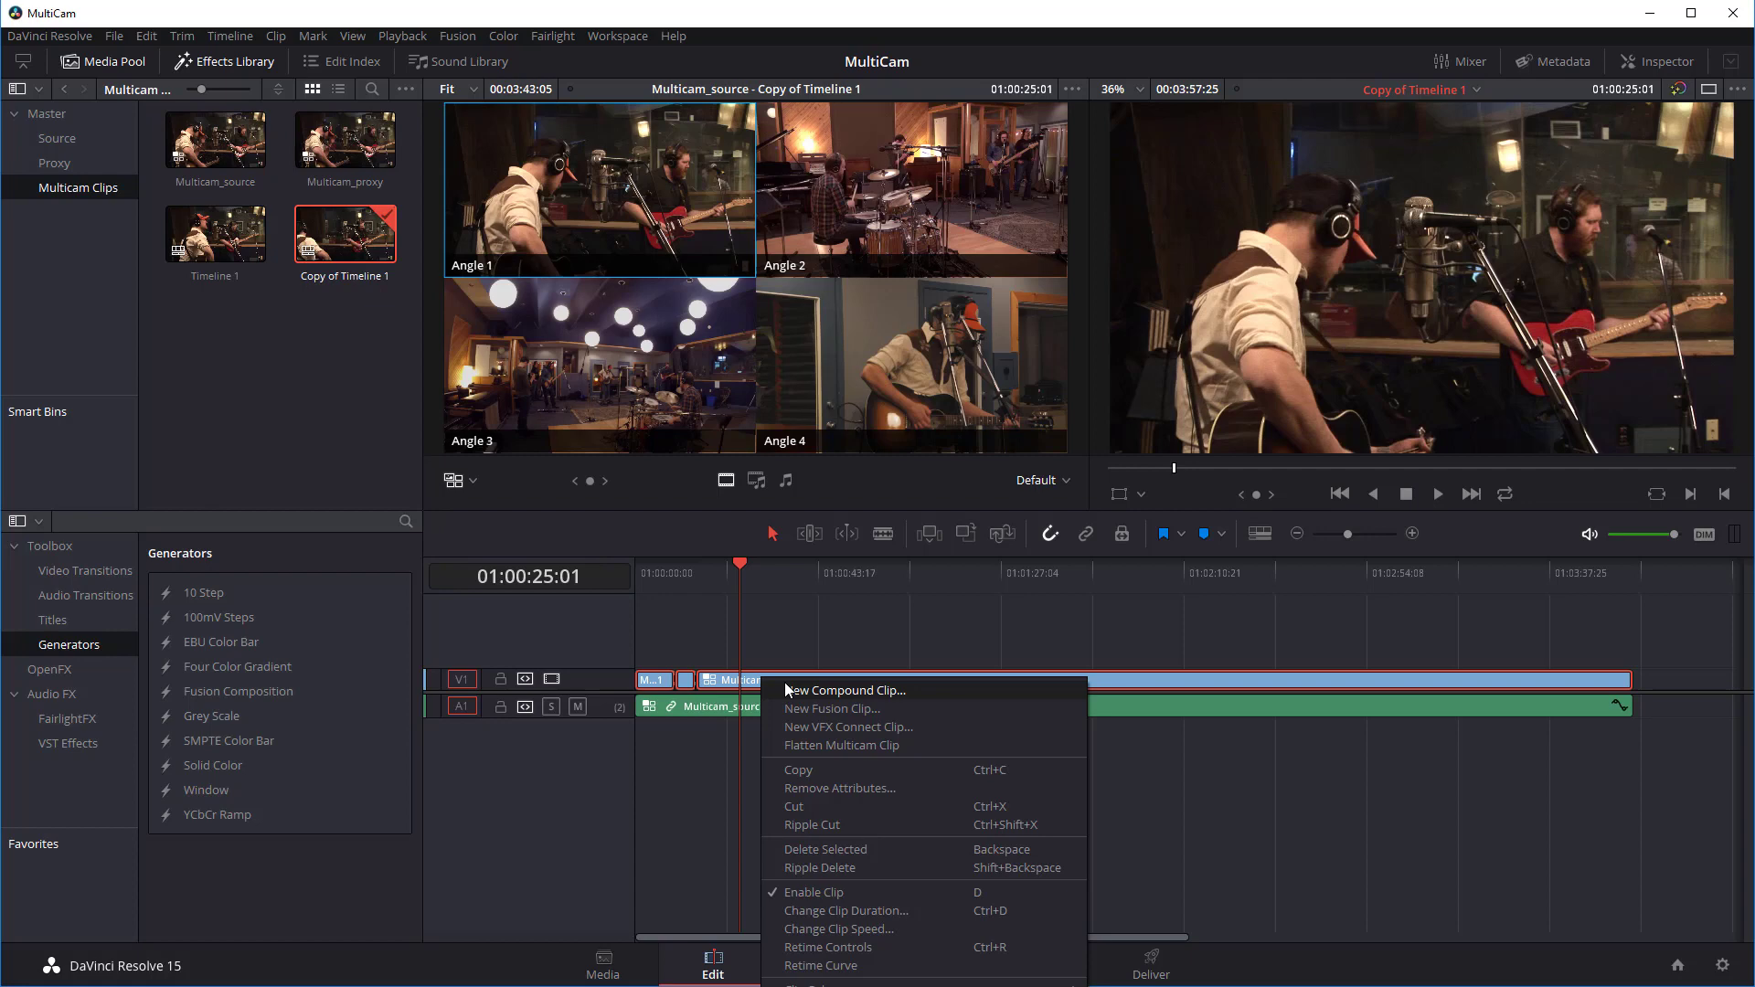
pyautogui.click(837, 743)
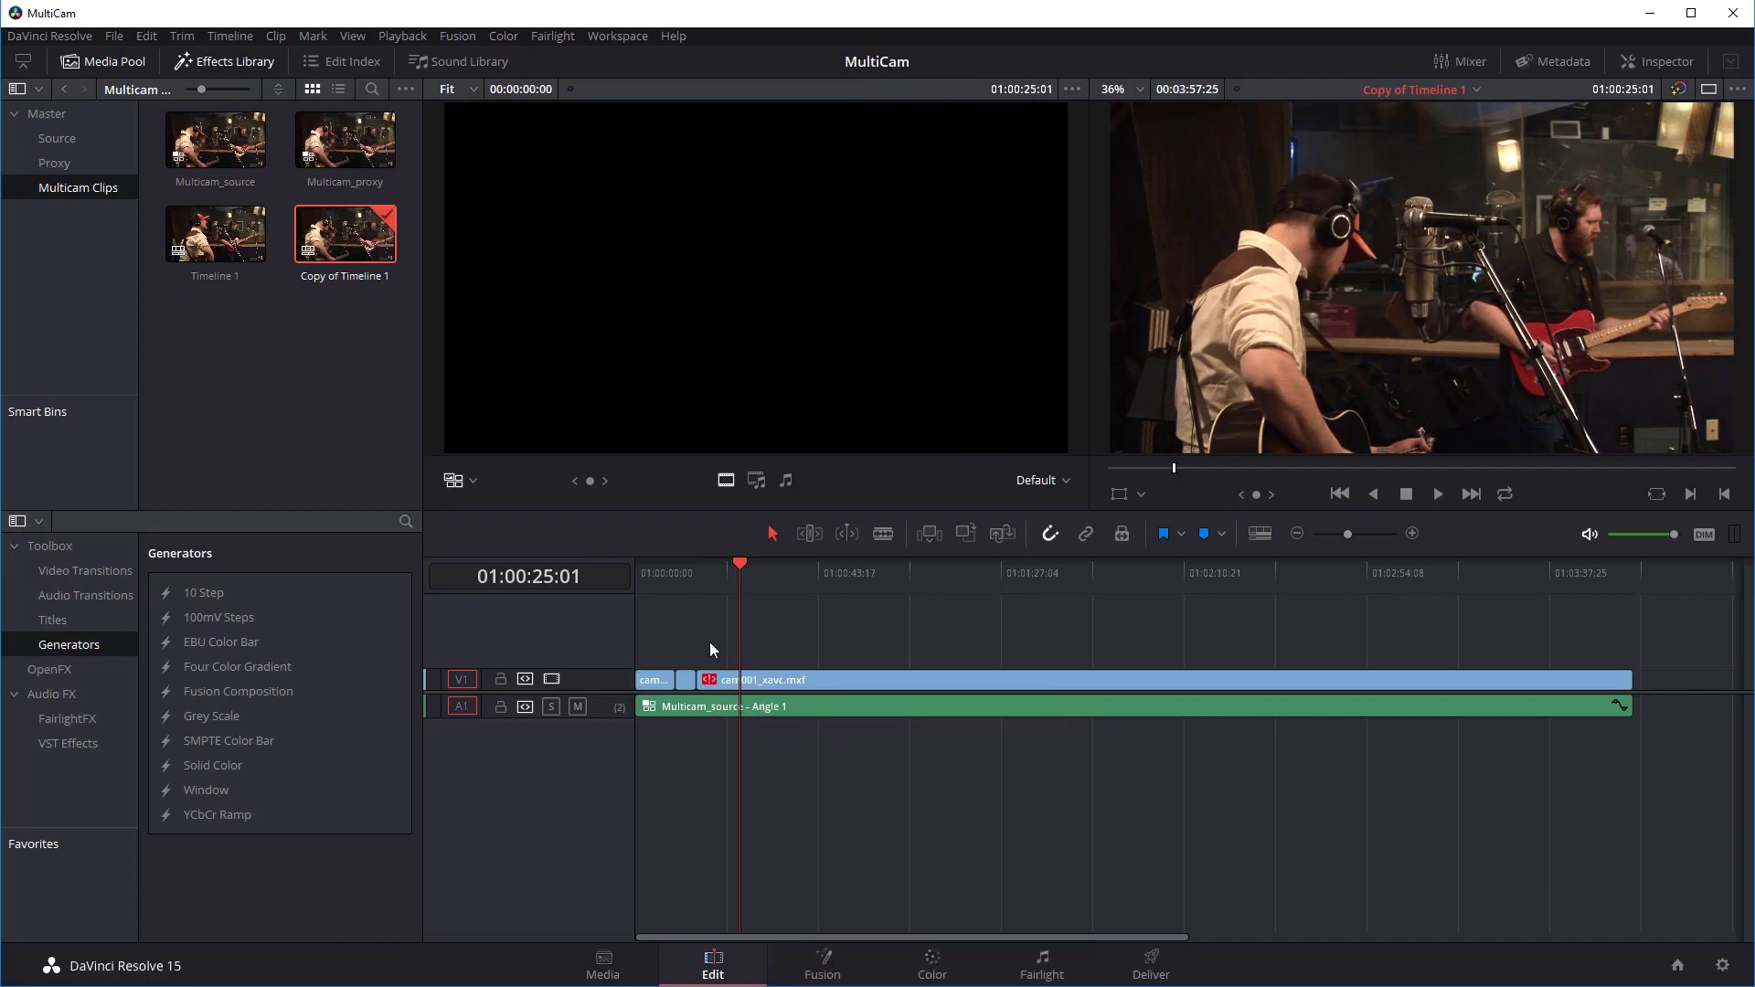
# - Scrub the flattened timeline across its cuts to check the individual camera clips
pyautogui.click(737, 569)
pyautogui.moveTo(739, 569); pyautogui.dragTo(659, 579)
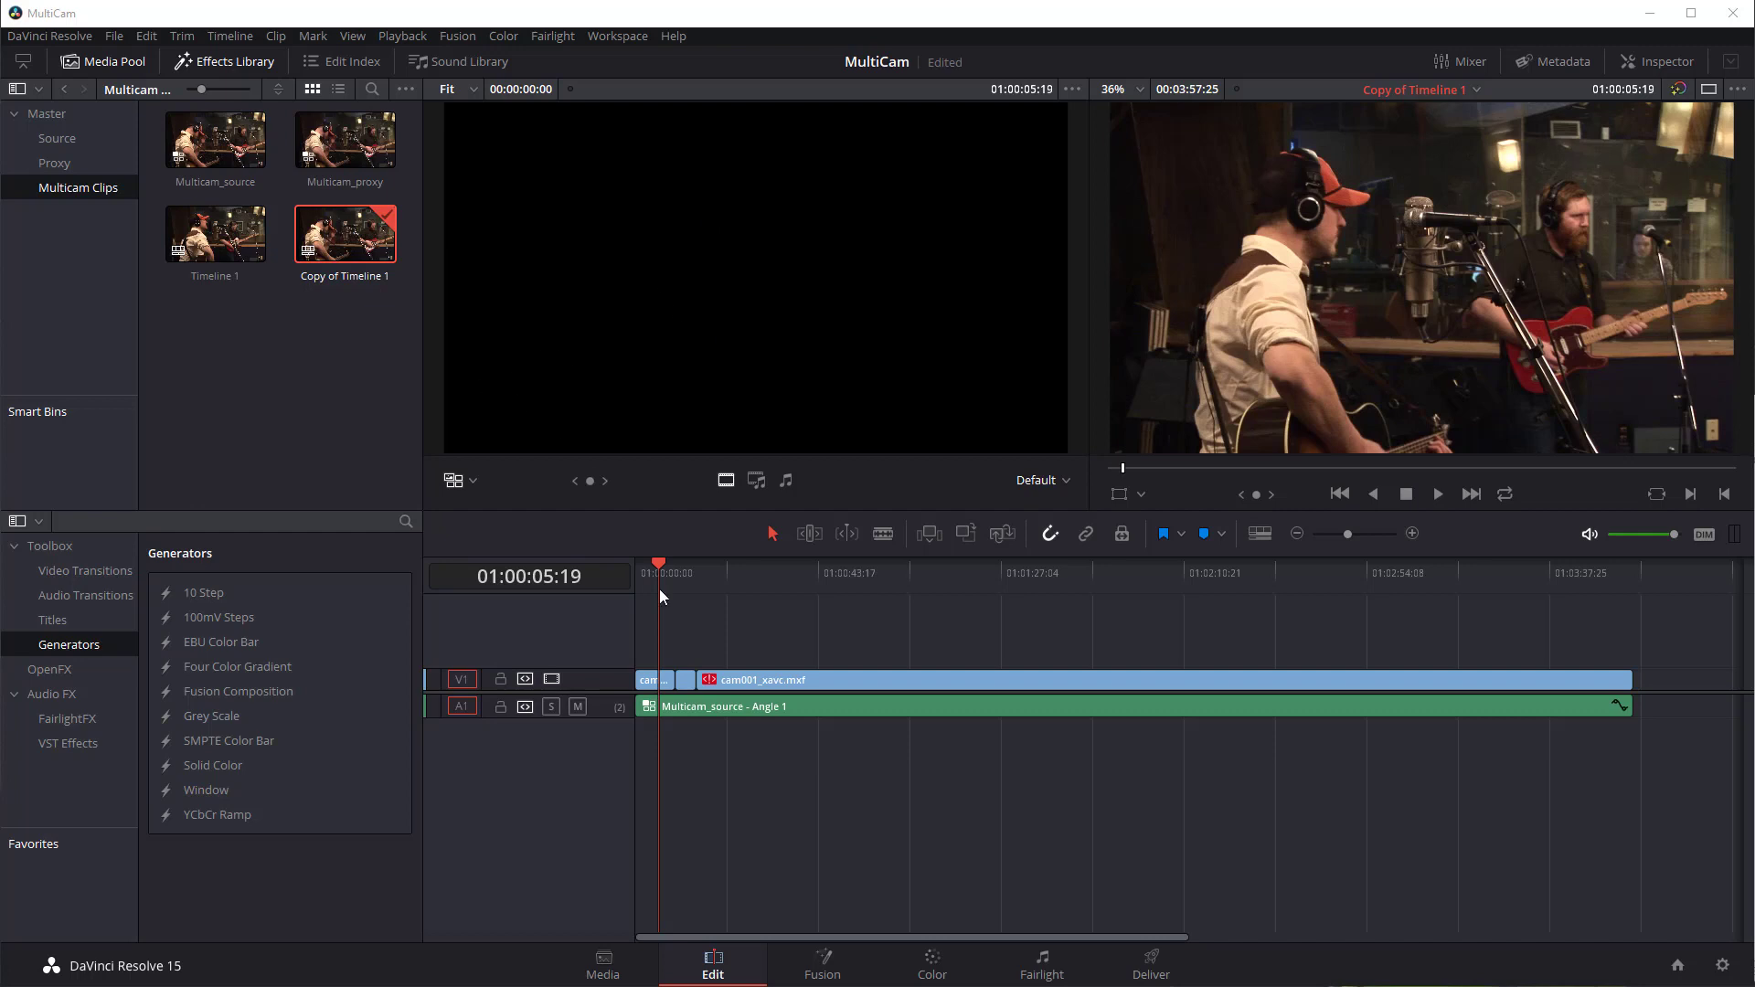
pyautogui.moveTo(658, 562); pyautogui.dragTo(782, 599)
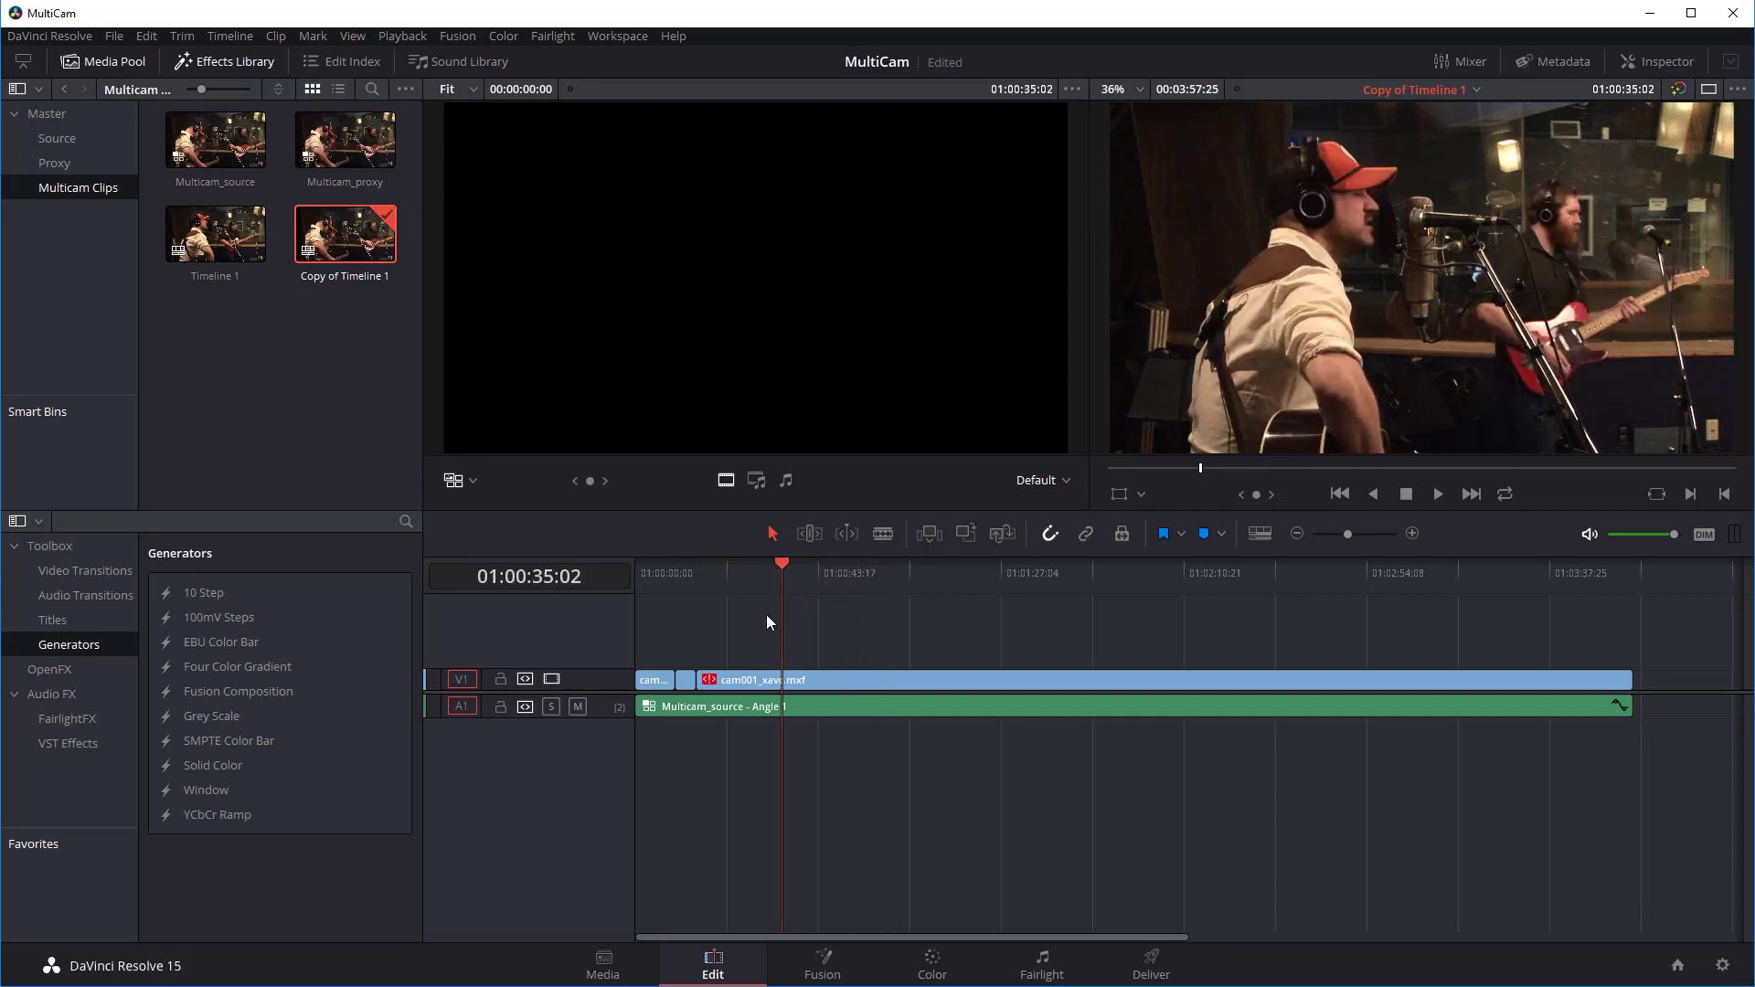
# - Locate the last flattened clip, cam001_xavc.mxf, in the media pool
pyautogui.rightClick(747, 678)
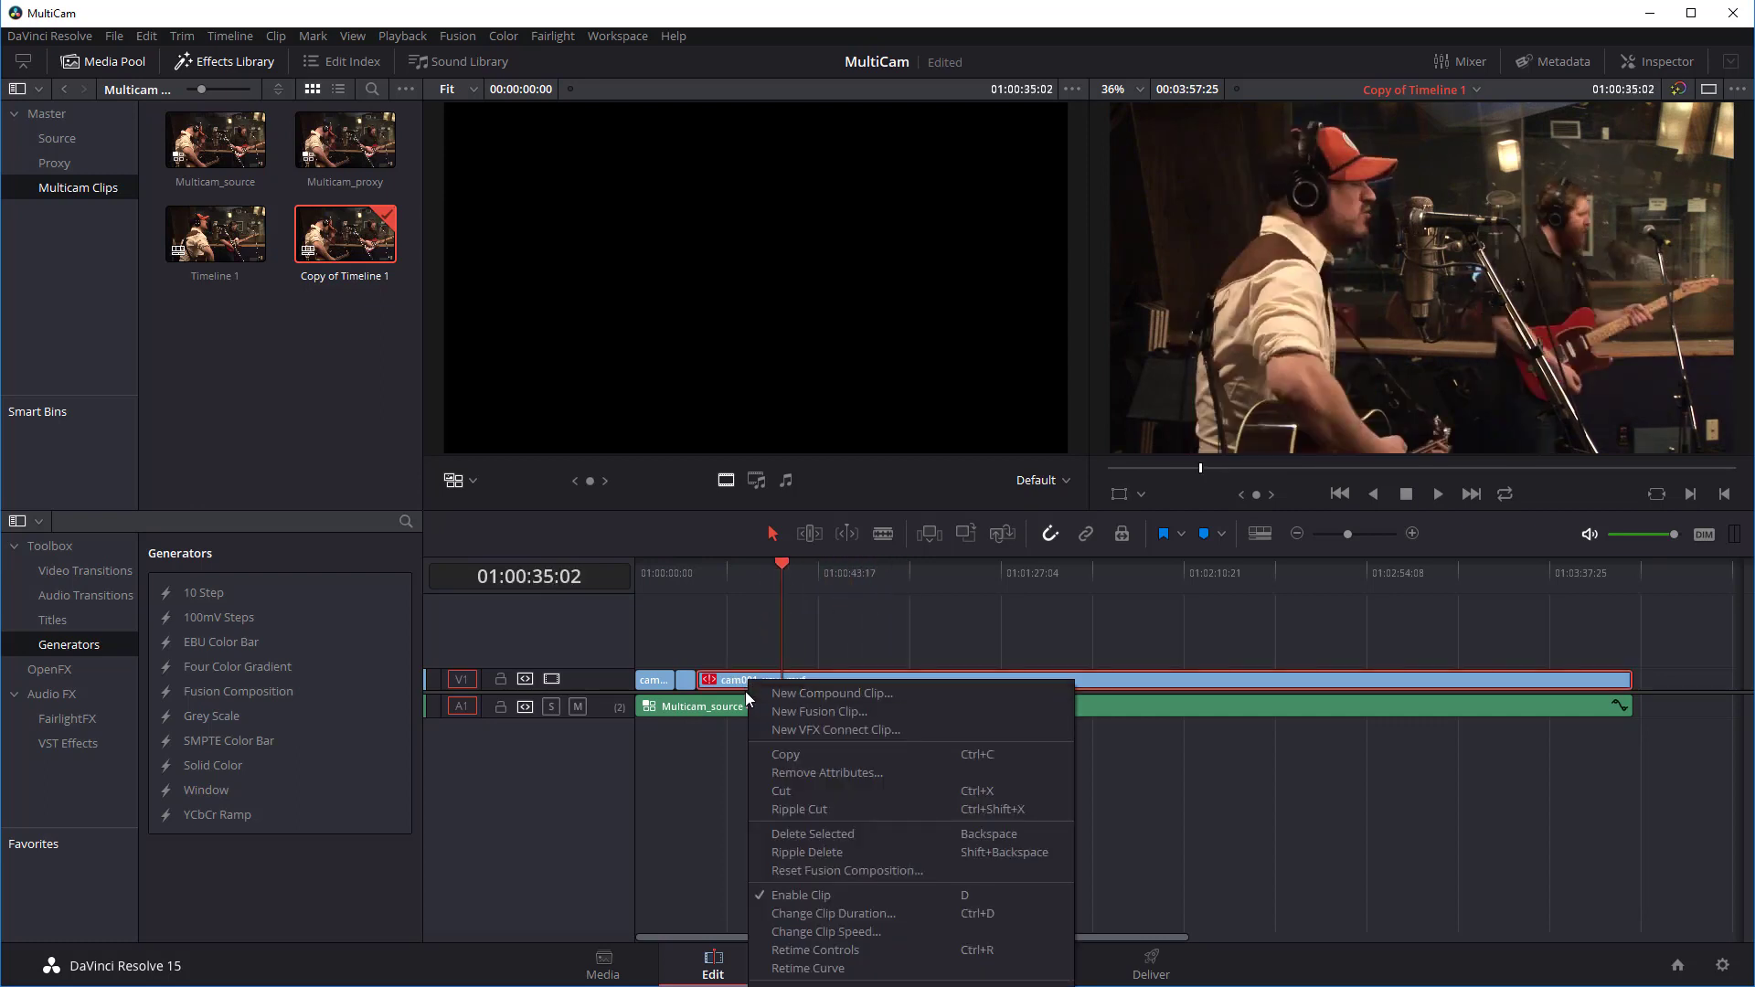
pyautogui.hotkey('alt', 'f')
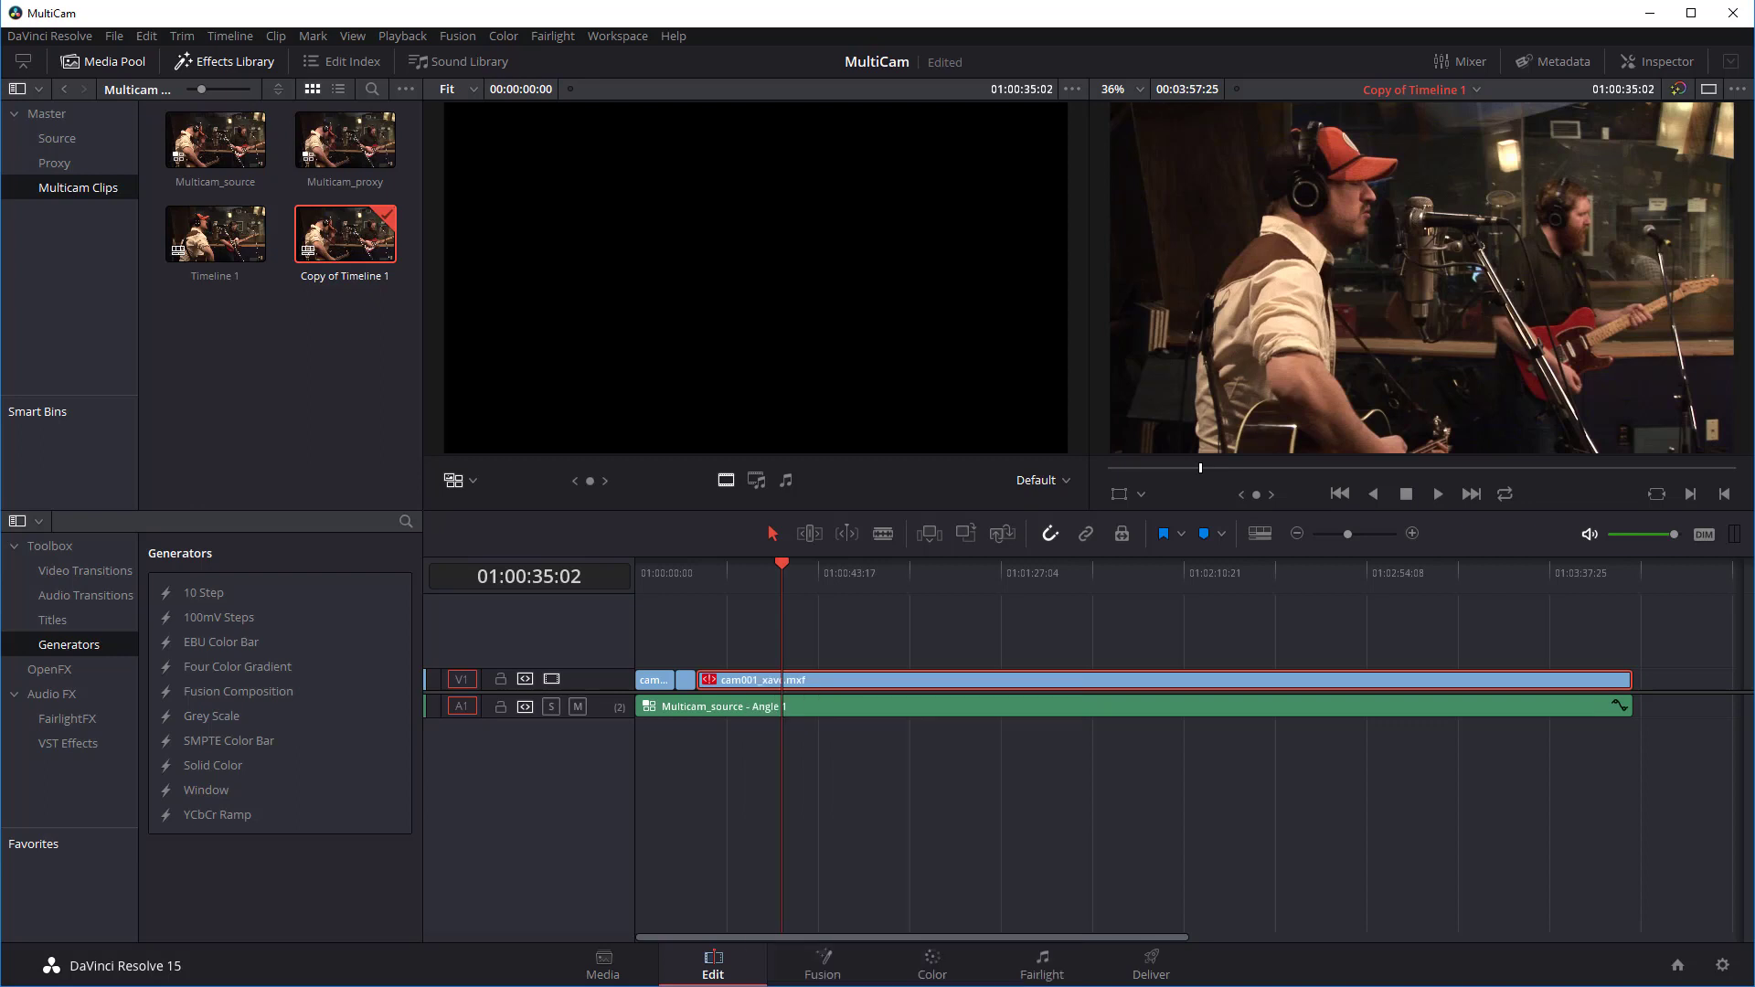
pyautogui.doubleClick(228, 148)
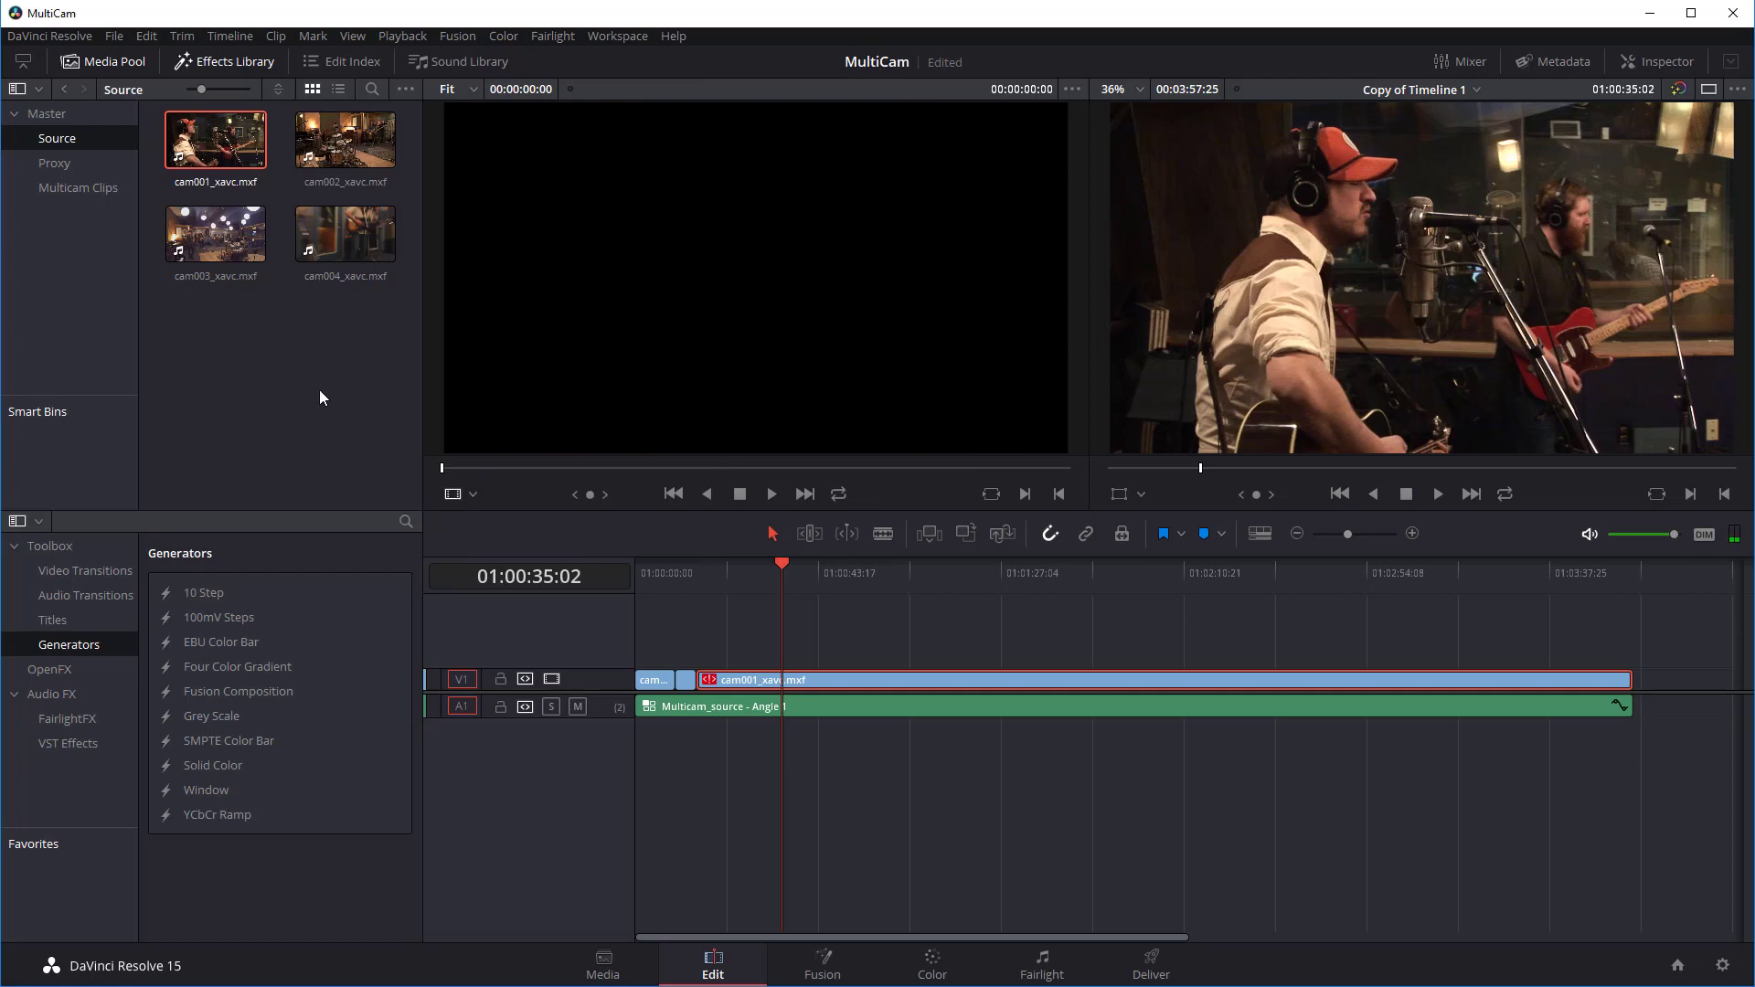
# - Scrub back to about five seconds and load Multicam_proxy from the Multicam Clips bin into the source viewer
pyautogui.moveTo(783, 561); pyautogui.dragTo(658, 591)
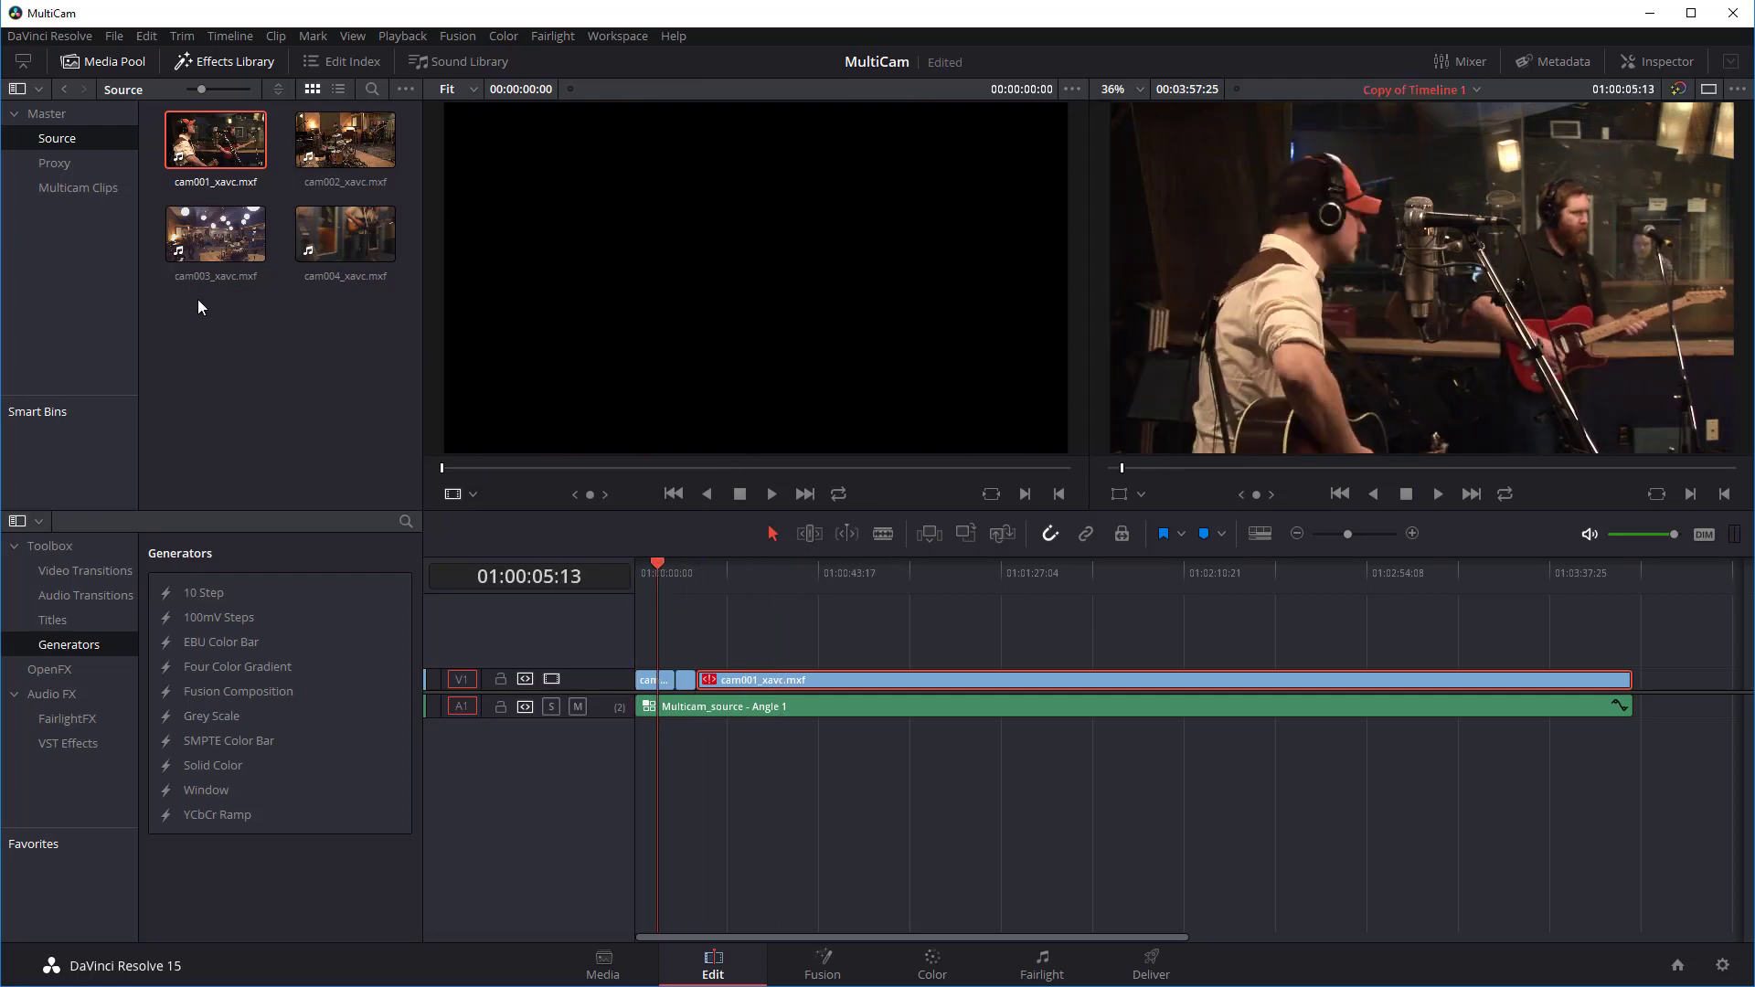
pyautogui.click(86, 190)
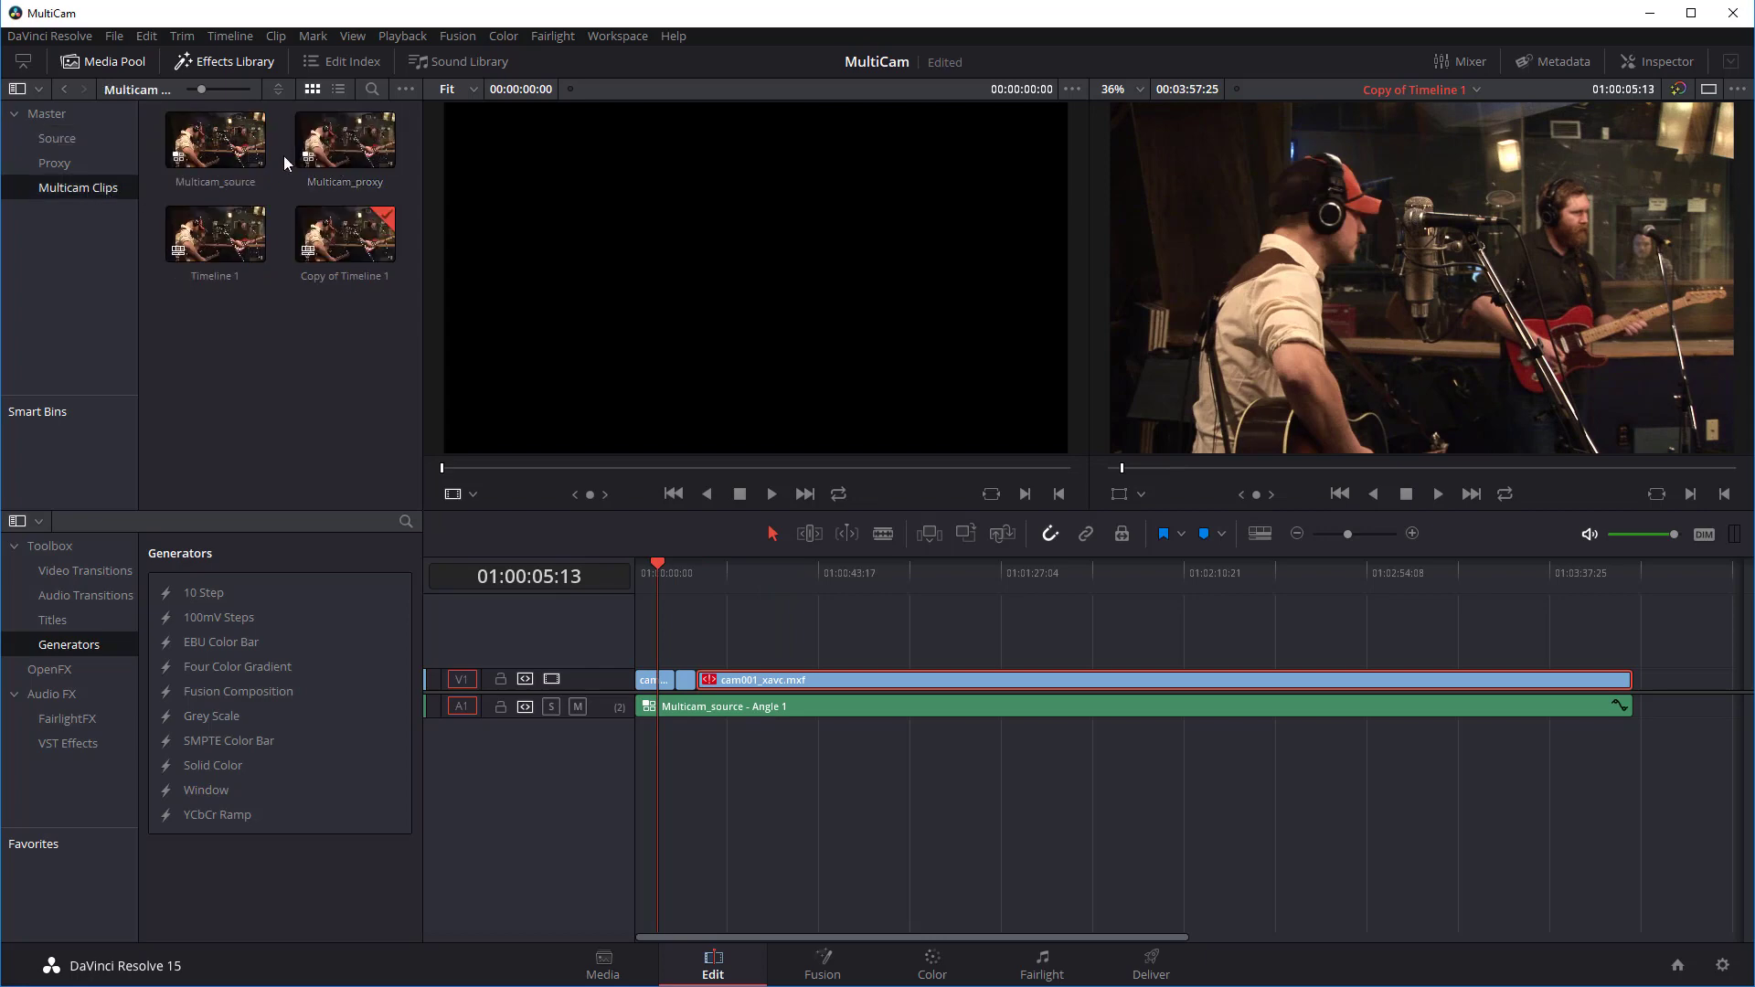
pyautogui.click(339, 156)
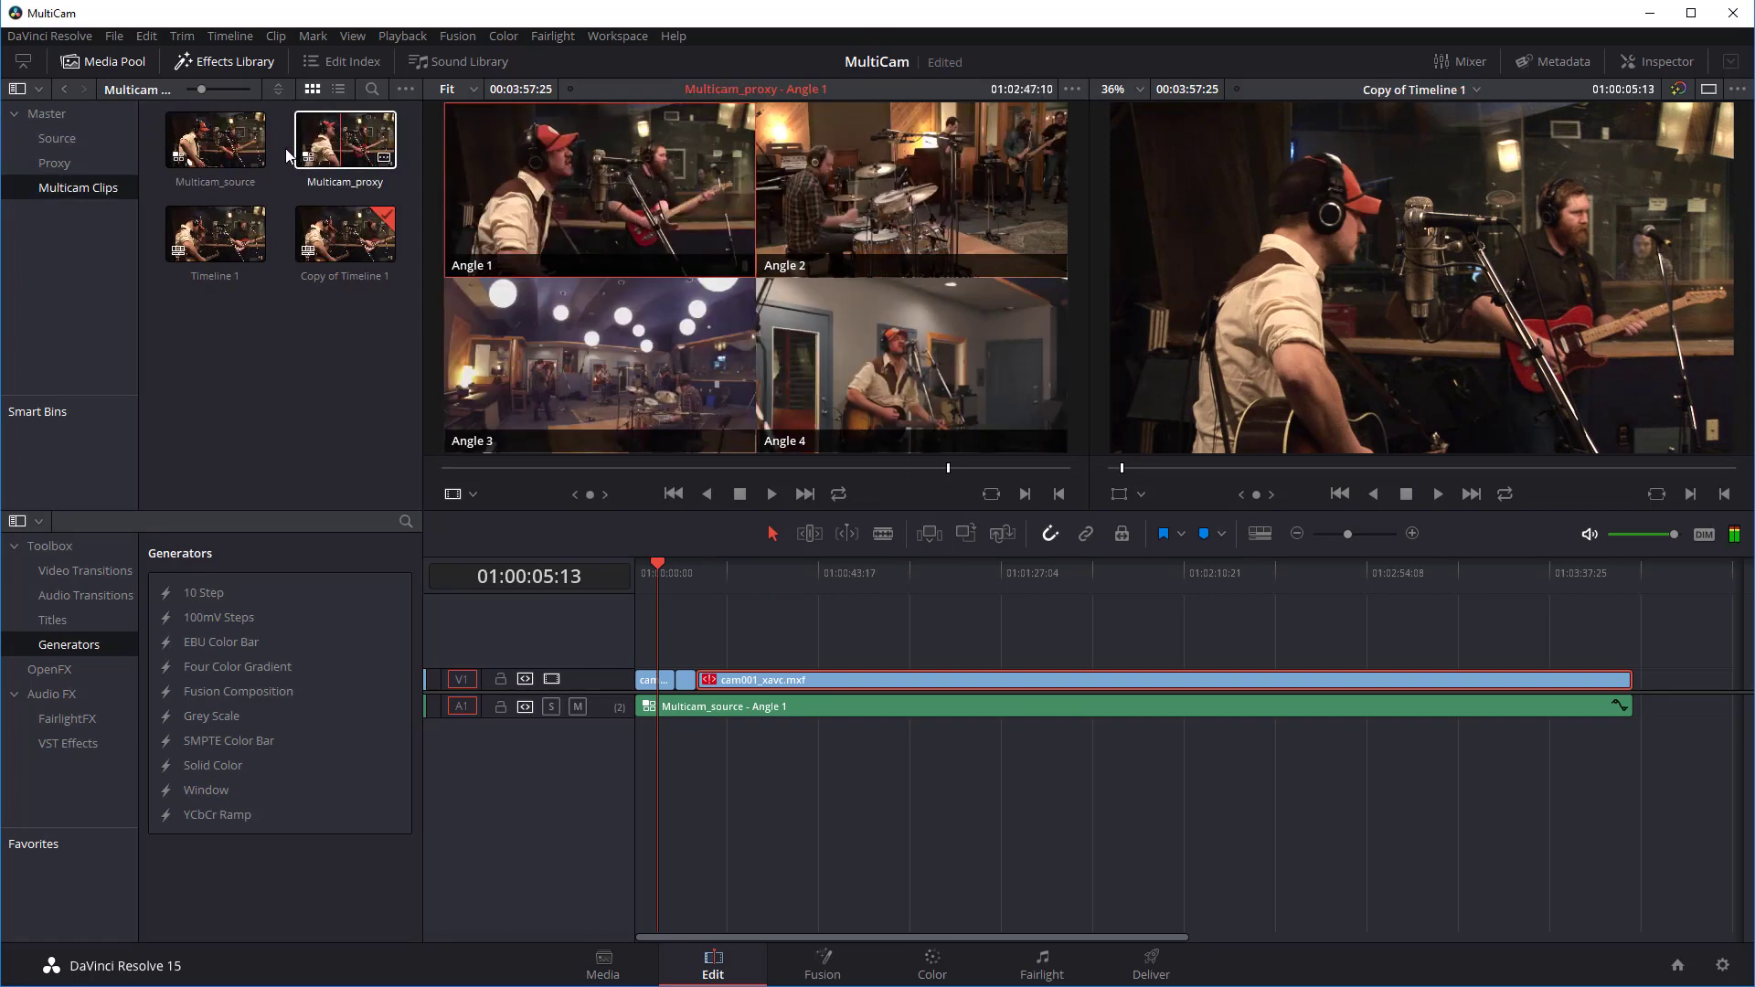
# - Load the Multicam_proxy clip from the Multicam Clips bin into the source viewer and skim through its angles
pyautogui.click(222, 153)
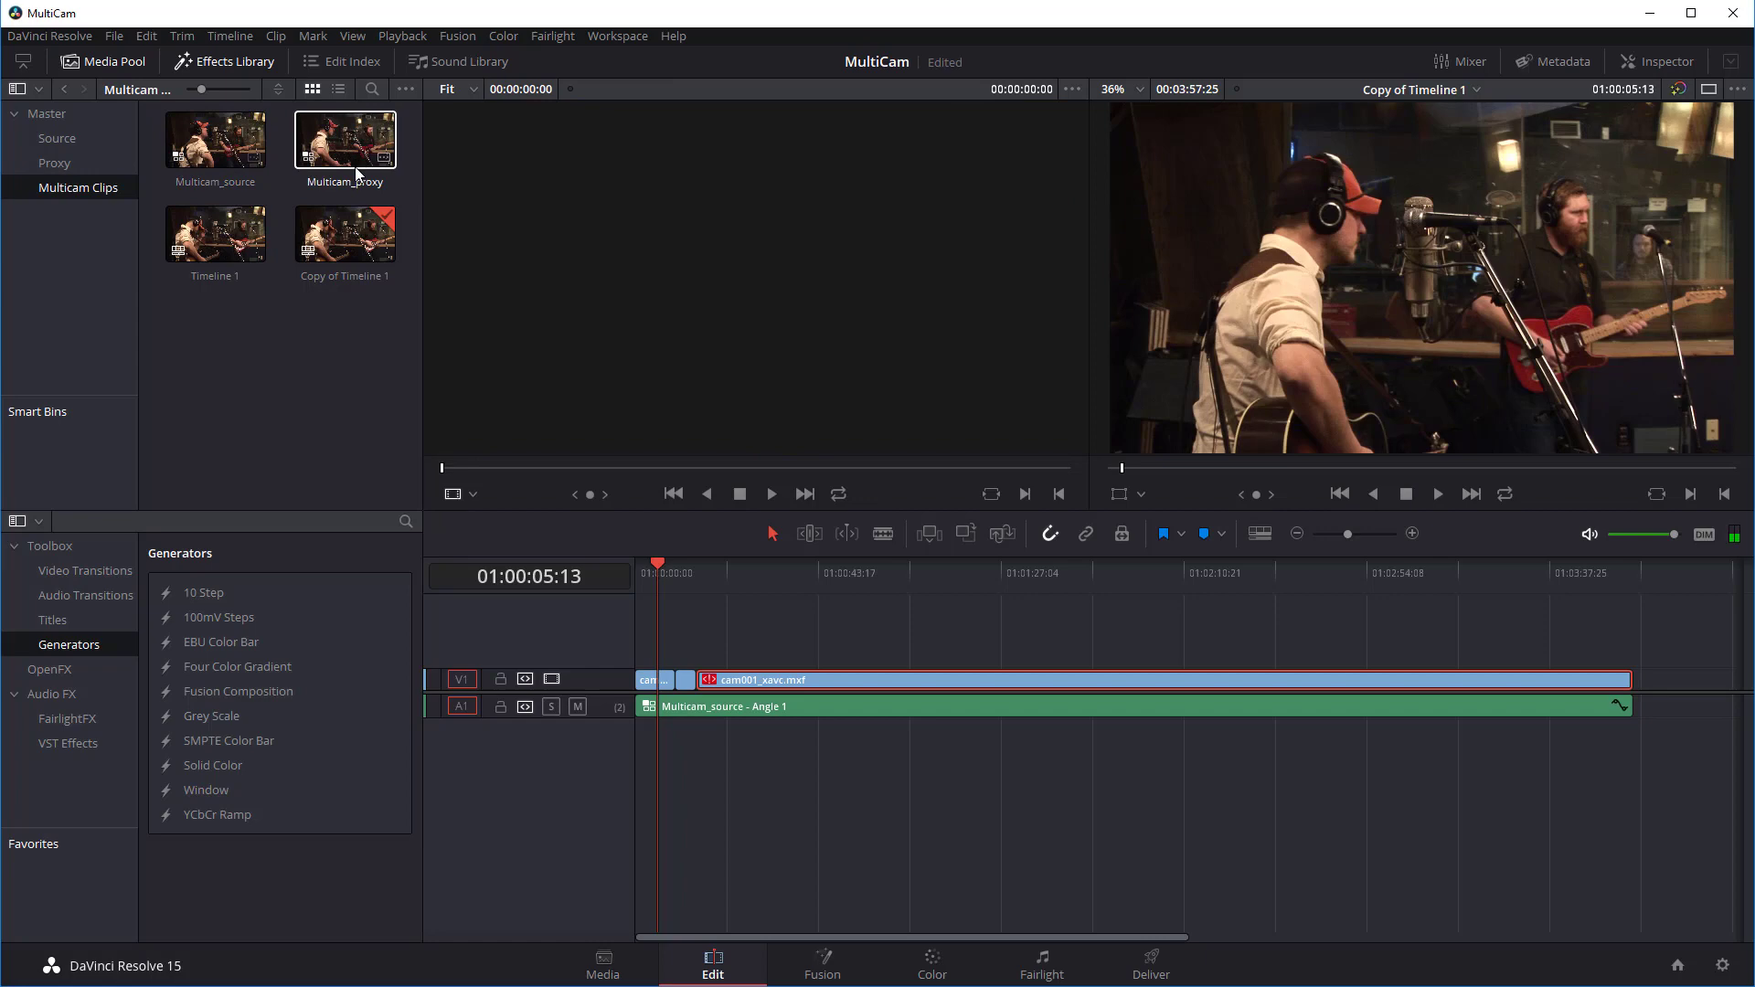
pyautogui.doubleClick(358, 171)
pyautogui.click(215, 235)
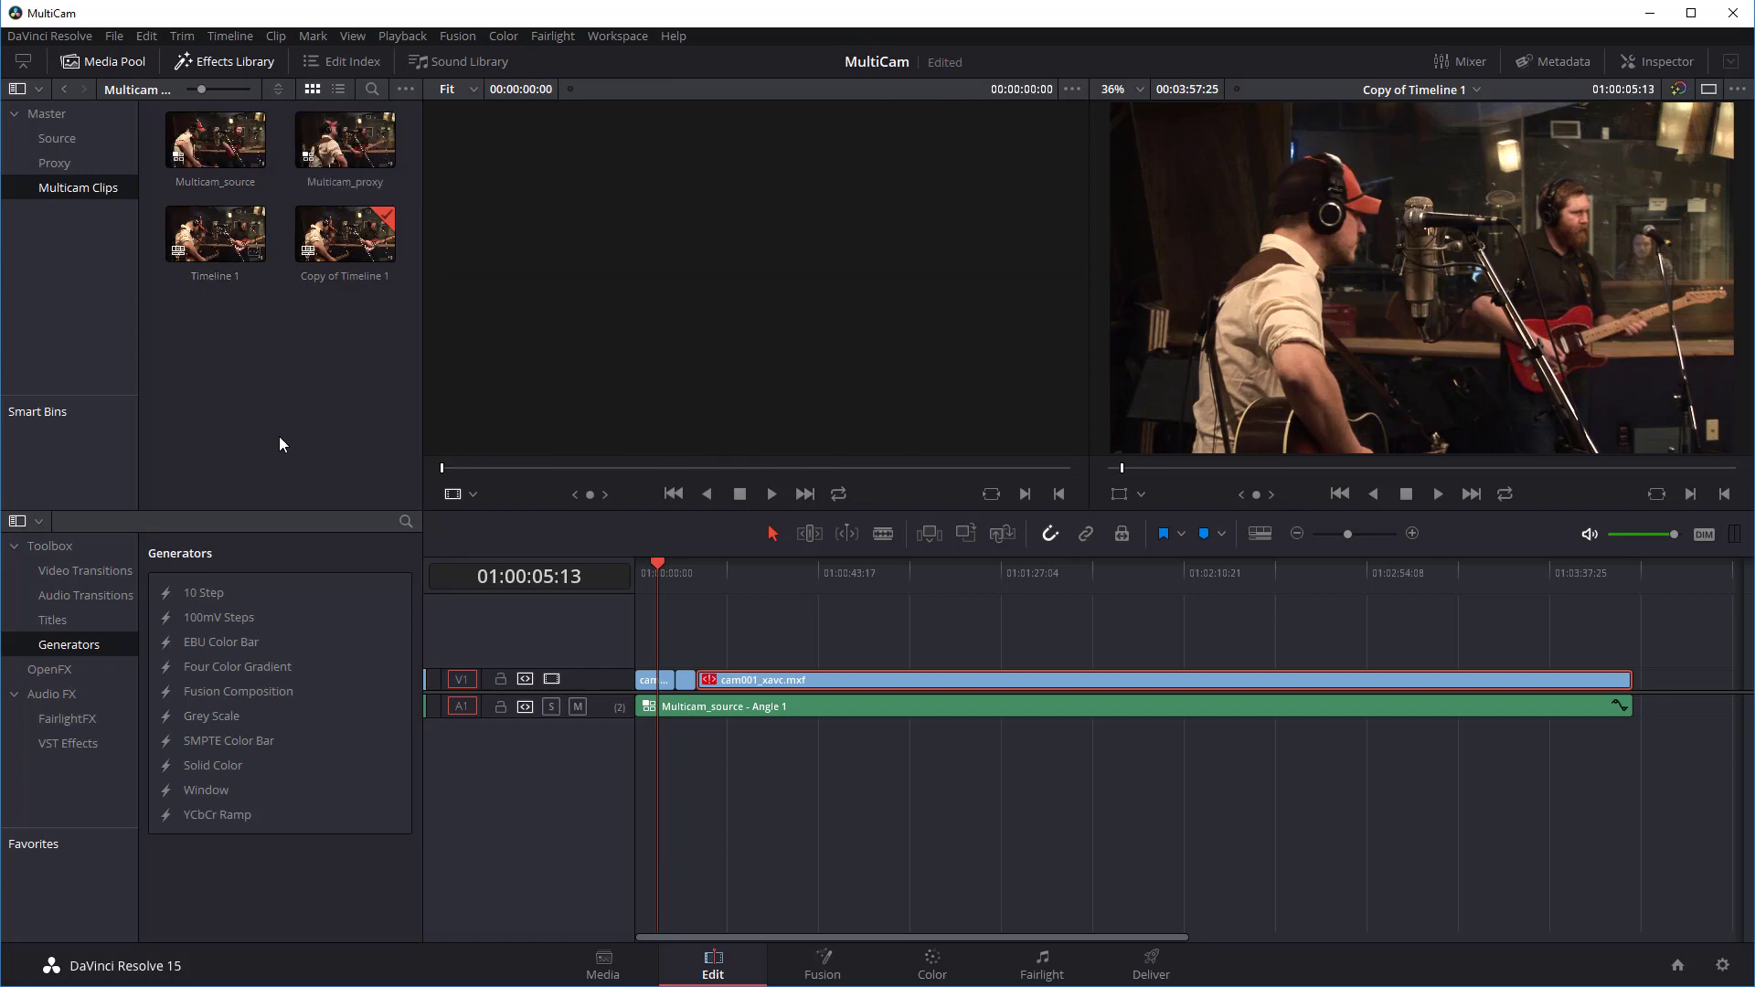
pyautogui.doubleClick(362, 152)
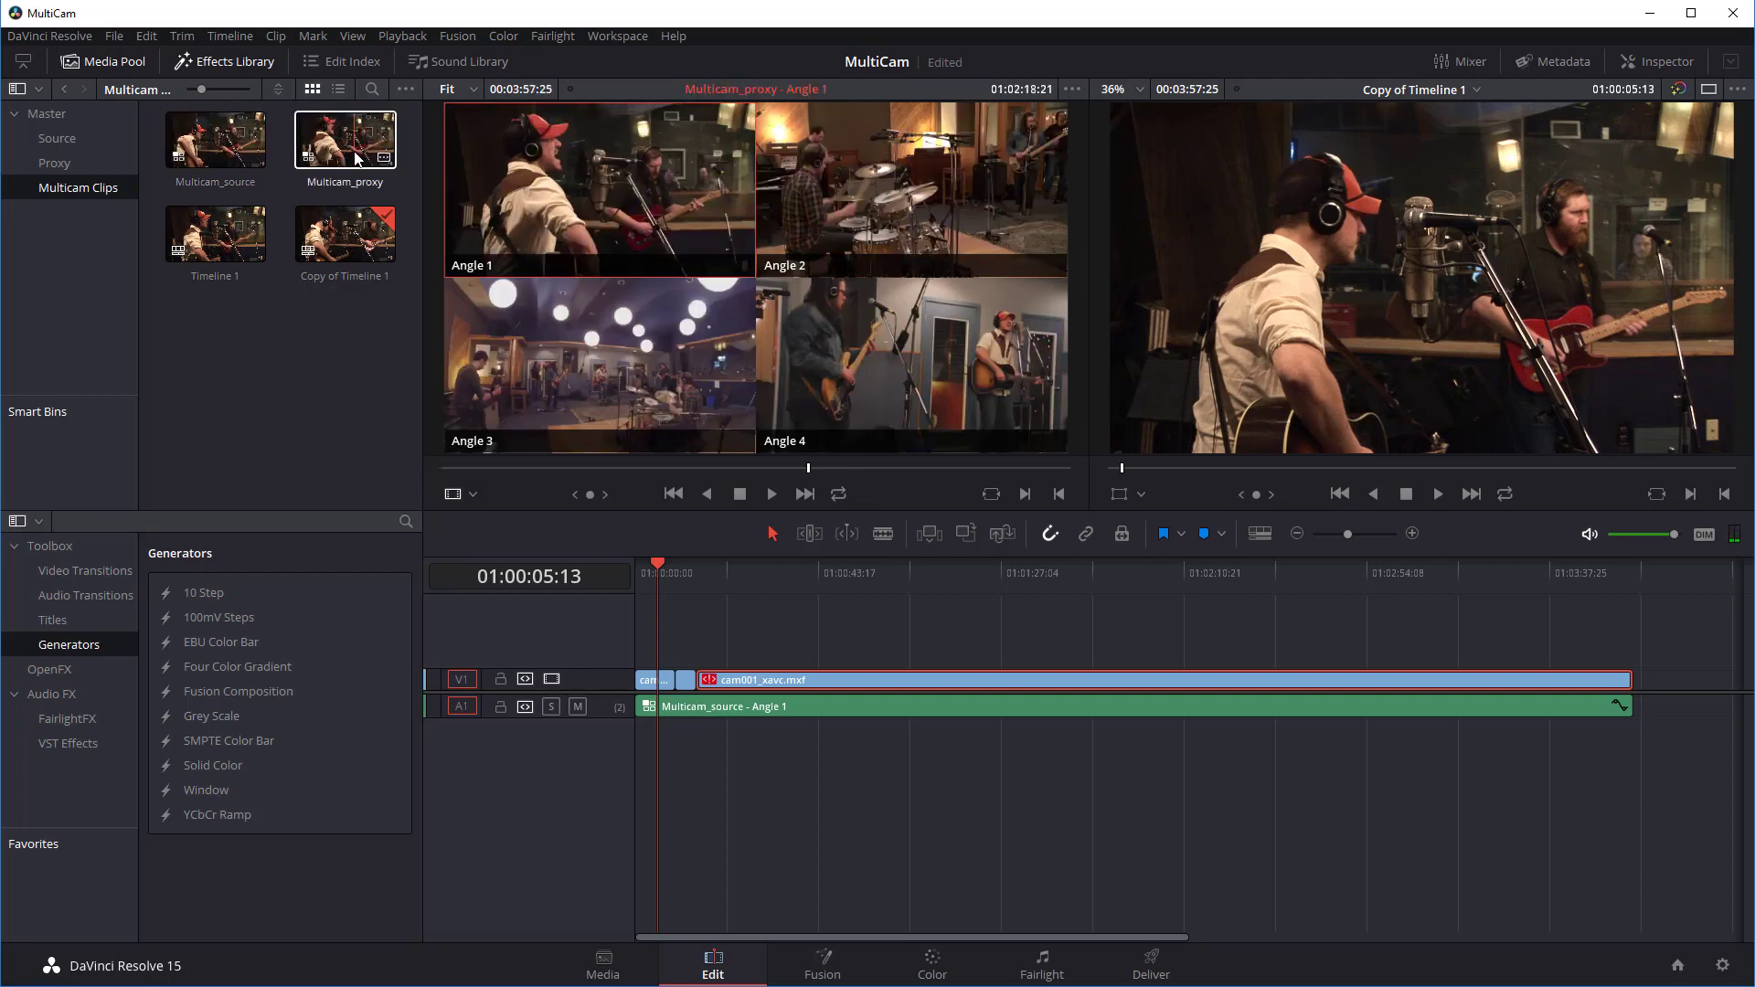
pyautogui.click(332, 441)
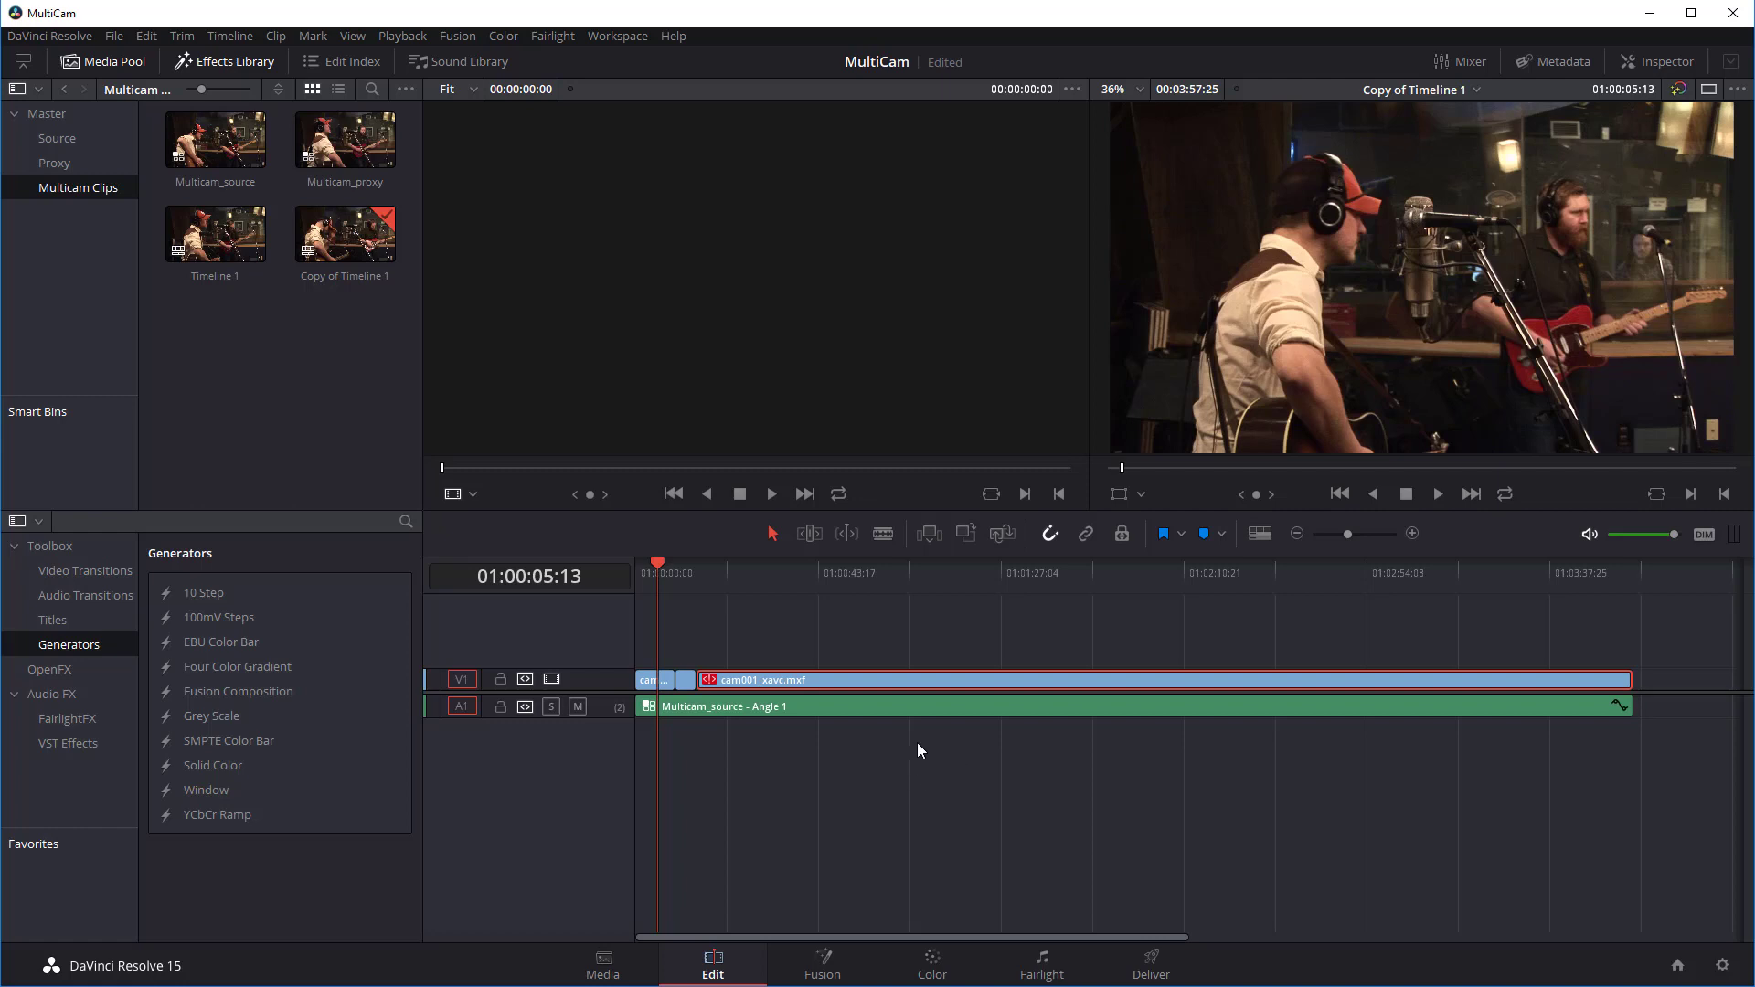
# - Open Timeline 1 from the Multicam Clips bin and select its last multicam clip on V1
pyautogui.doubleClick(238, 227)
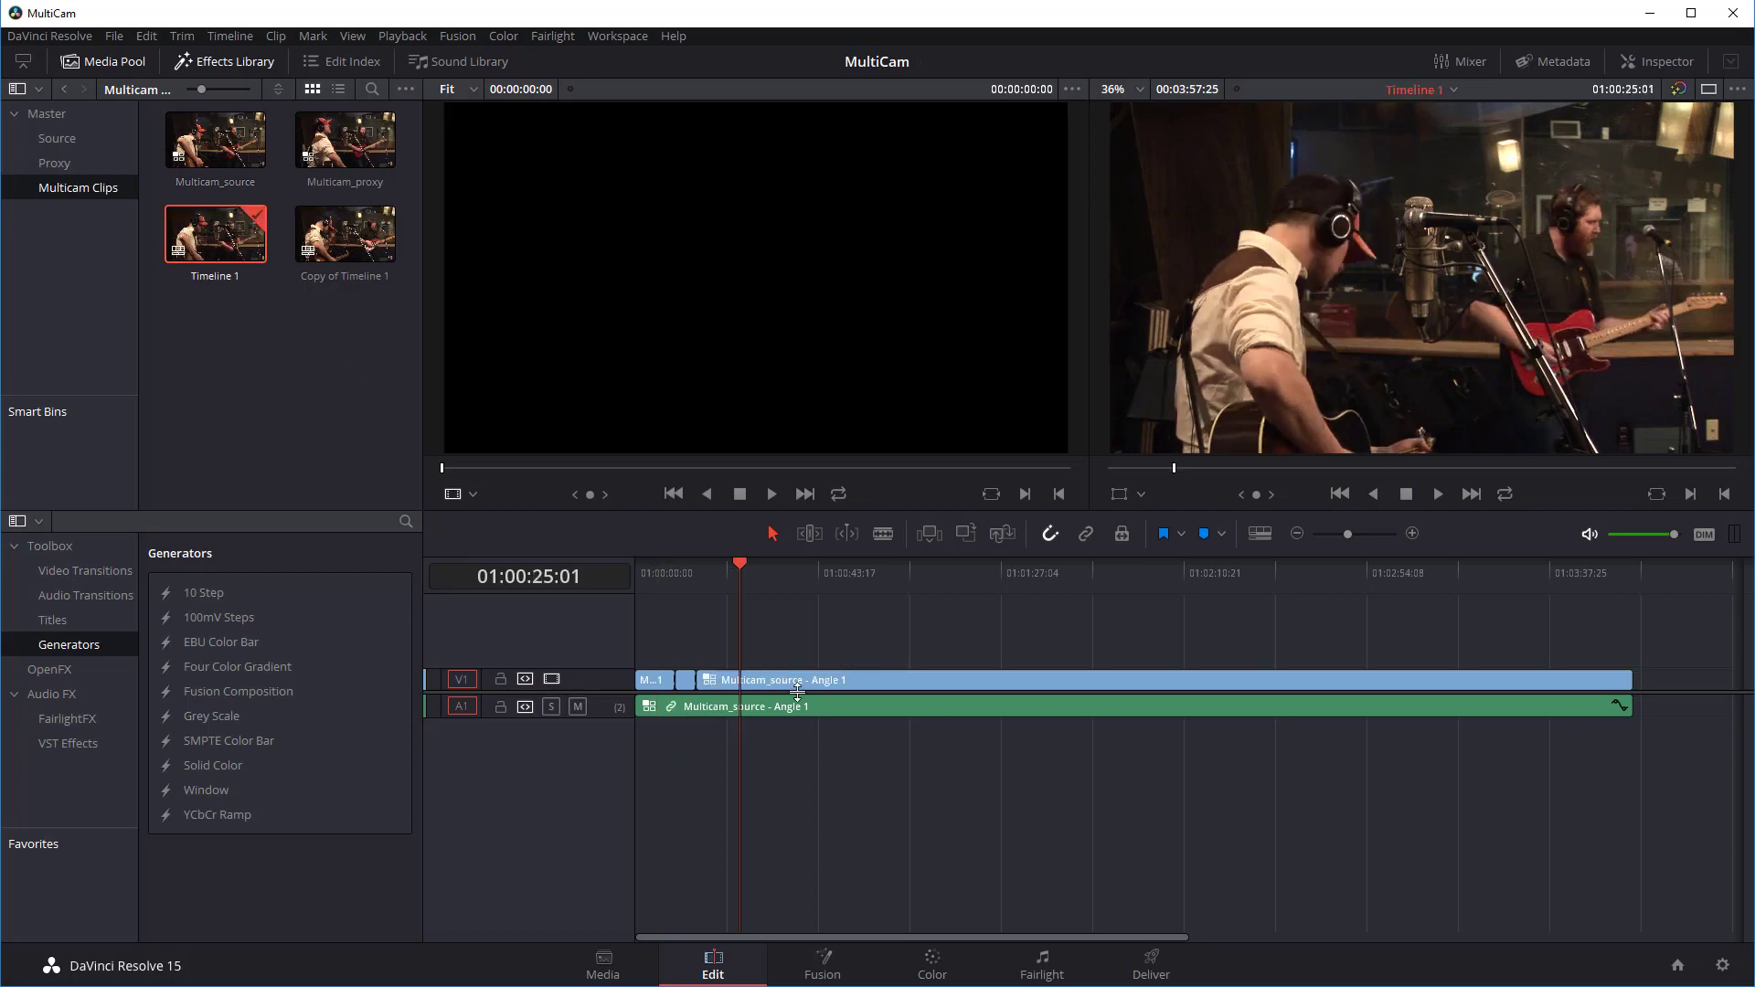
pyautogui.click(770, 686)
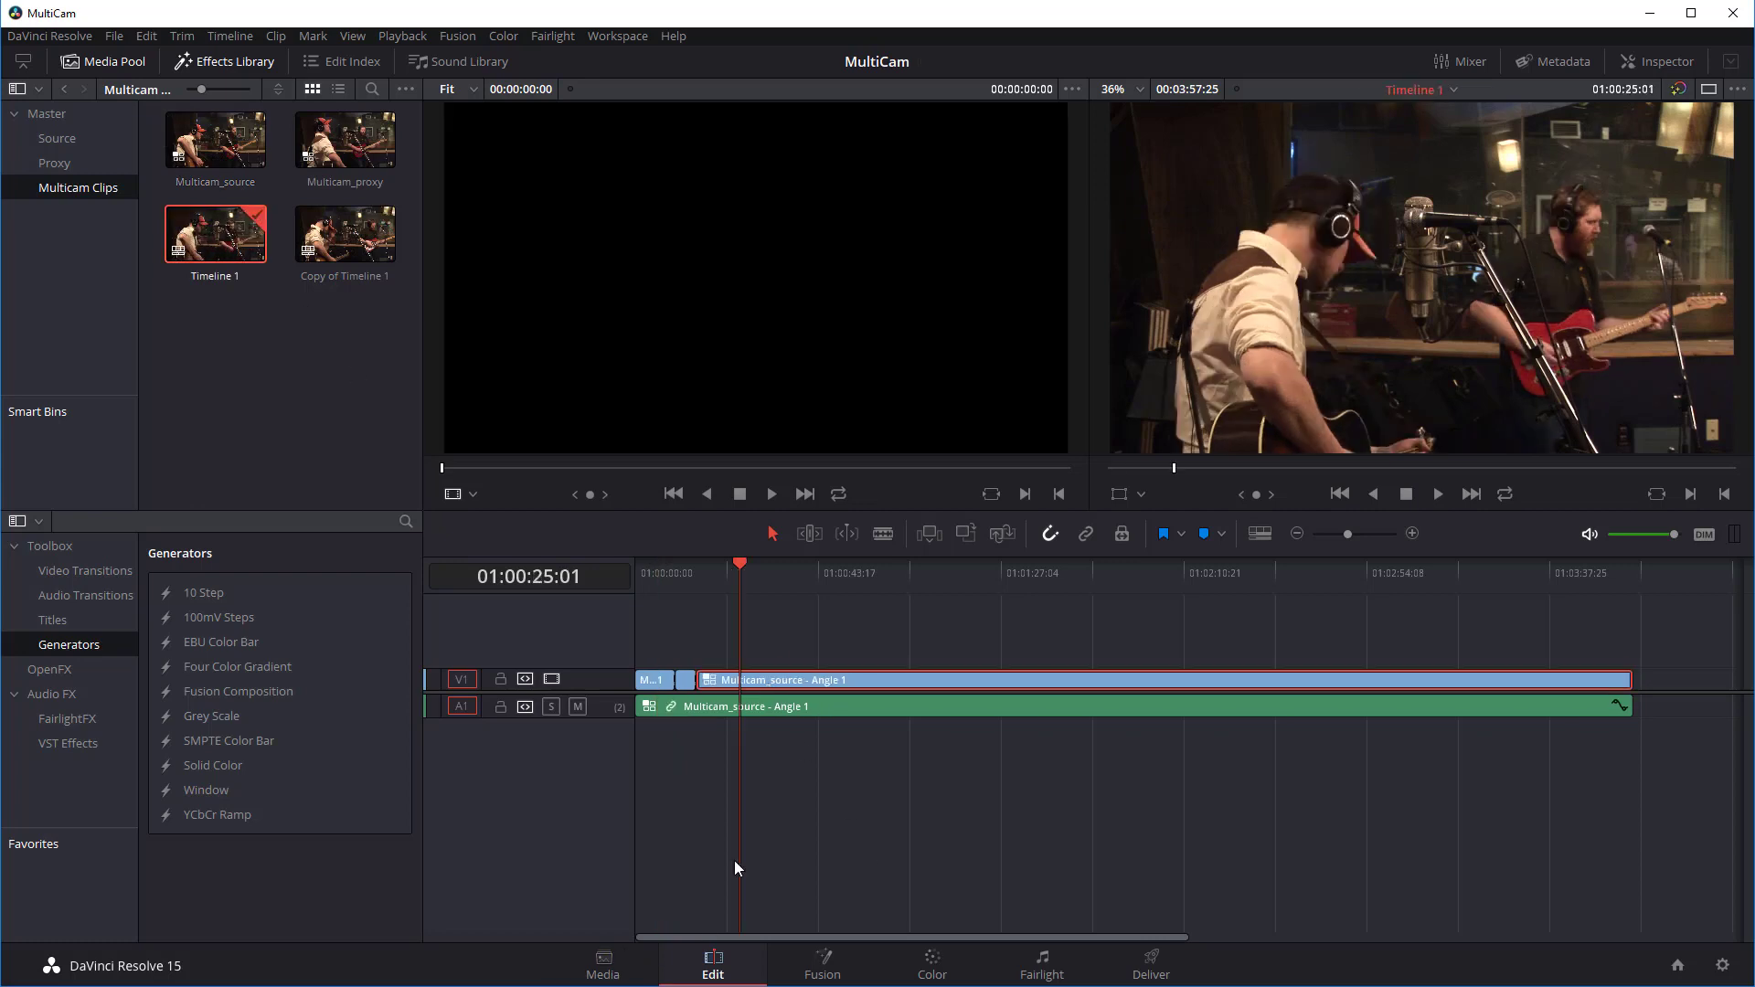
pyautogui.rightClick(212, 245)
pyautogui.moveTo(283, 252)
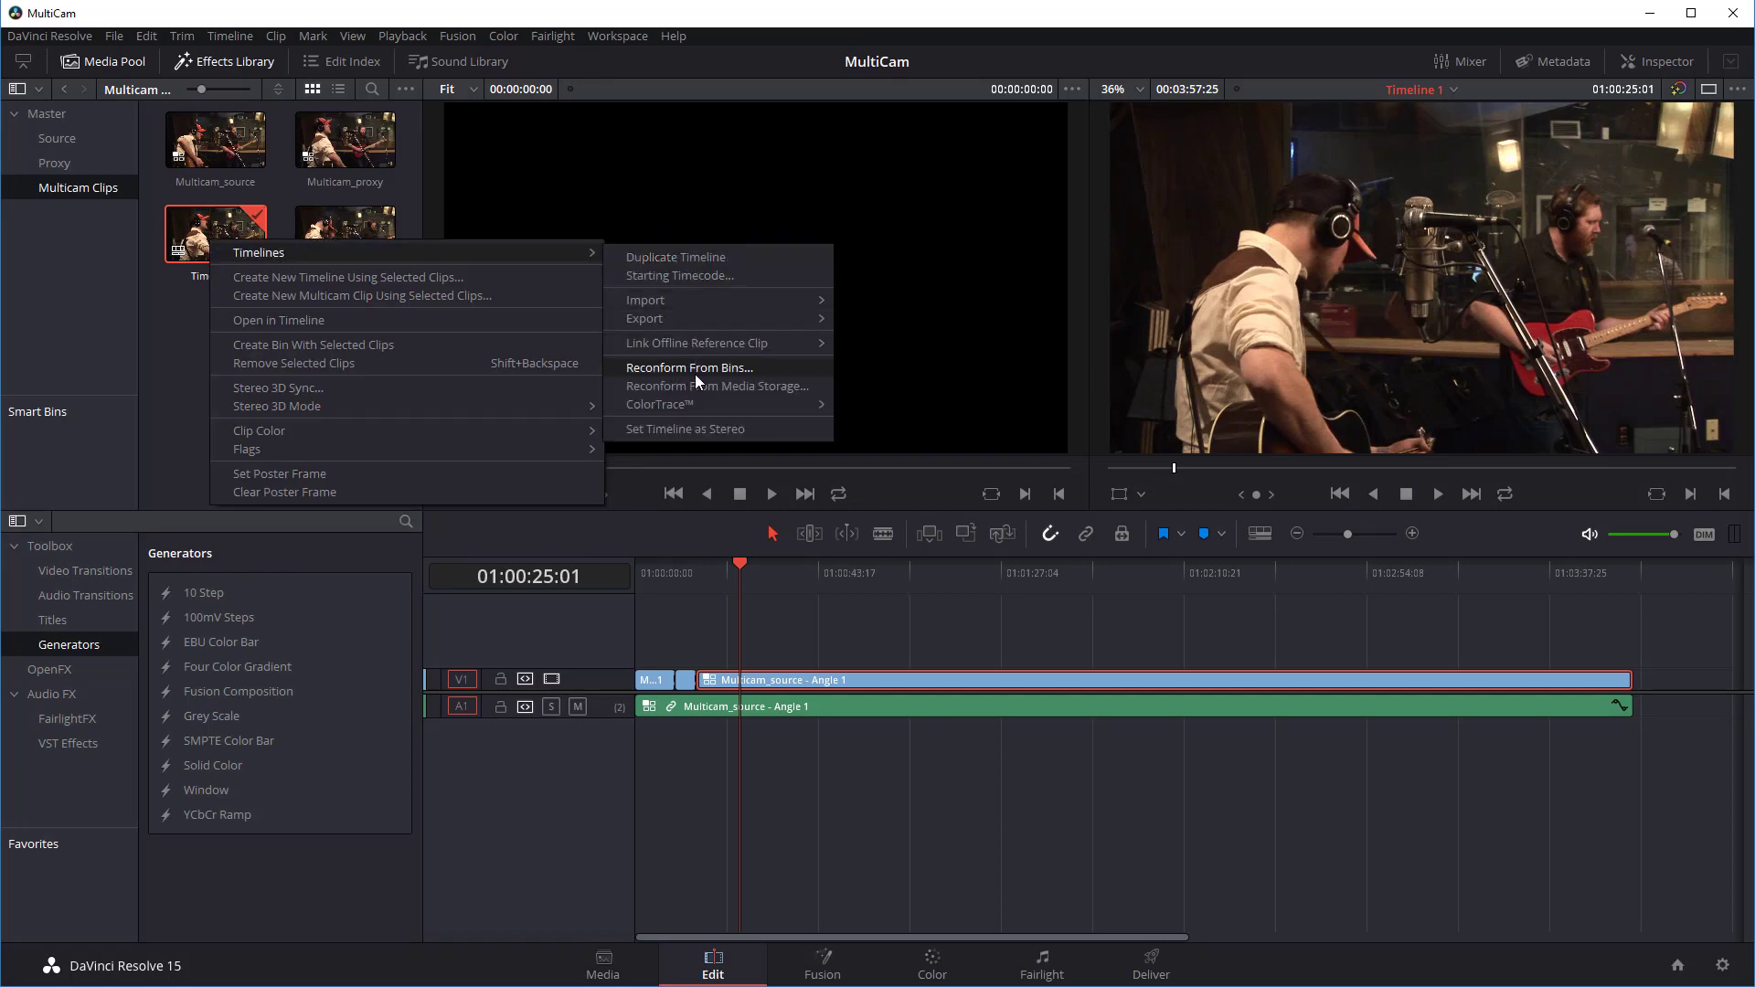
pyautogui.click(177, 295)
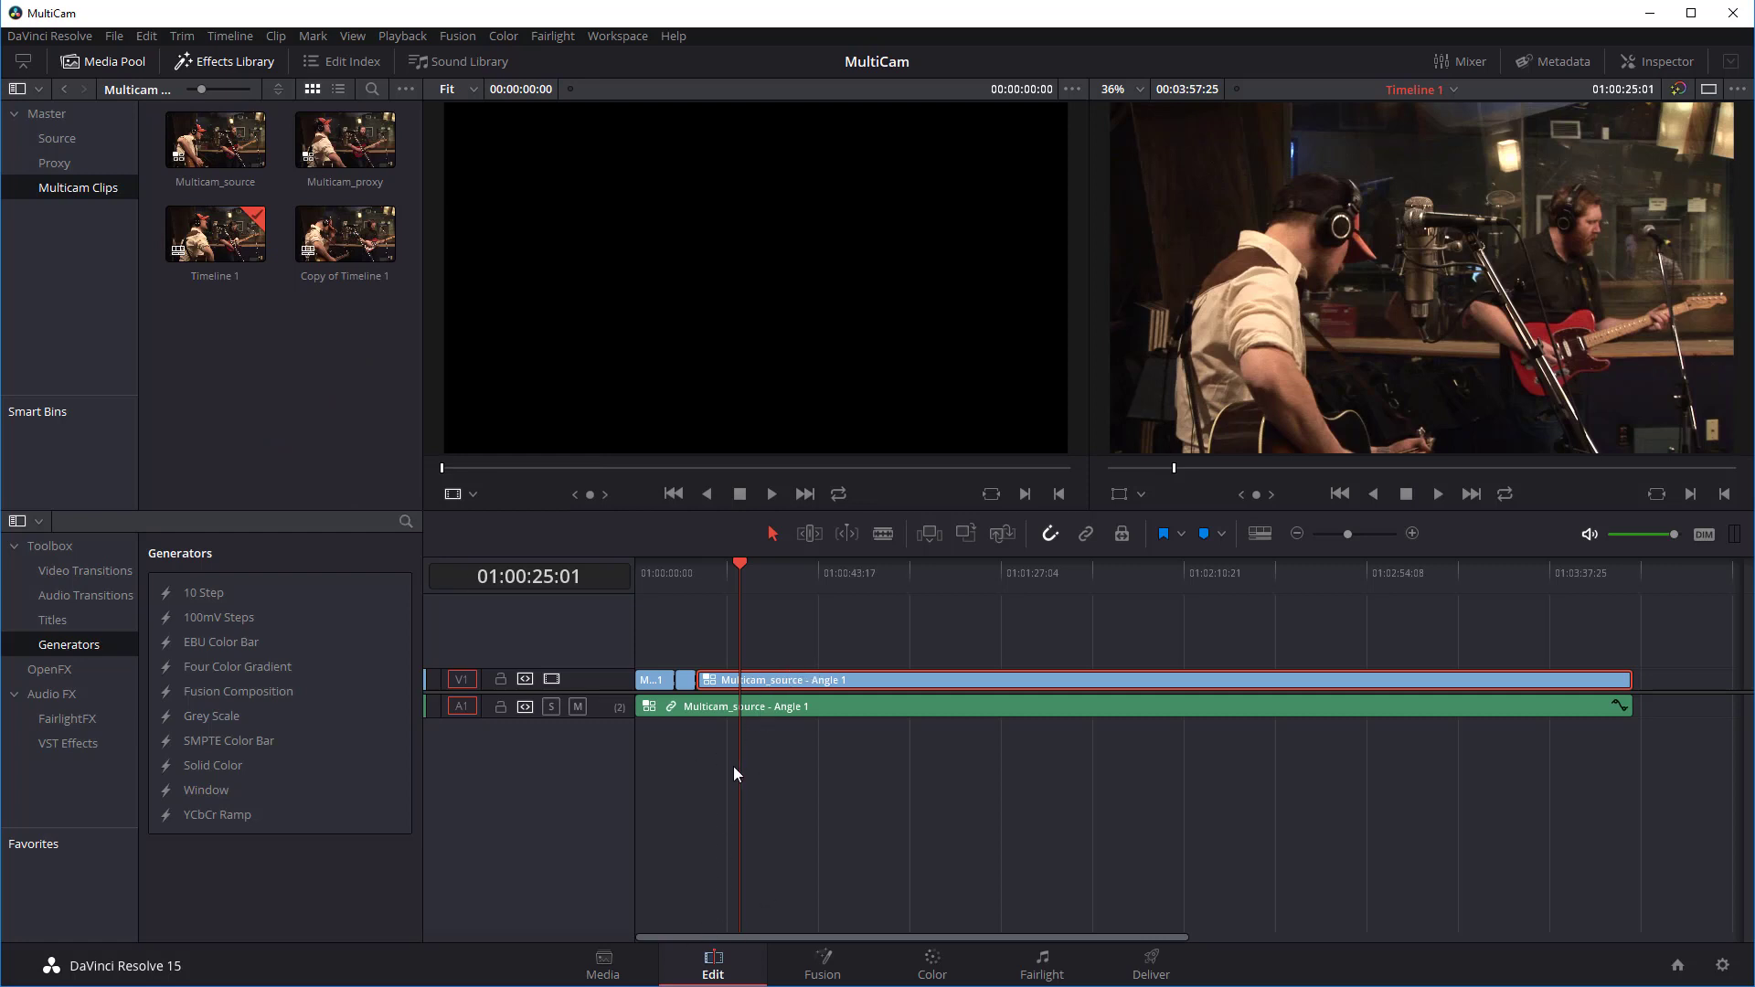
# - Open the last multicam clip on V1 in its own timeline and reconform Timeline 1 using only the Proxy bin
pyautogui.rightClick(726, 680)
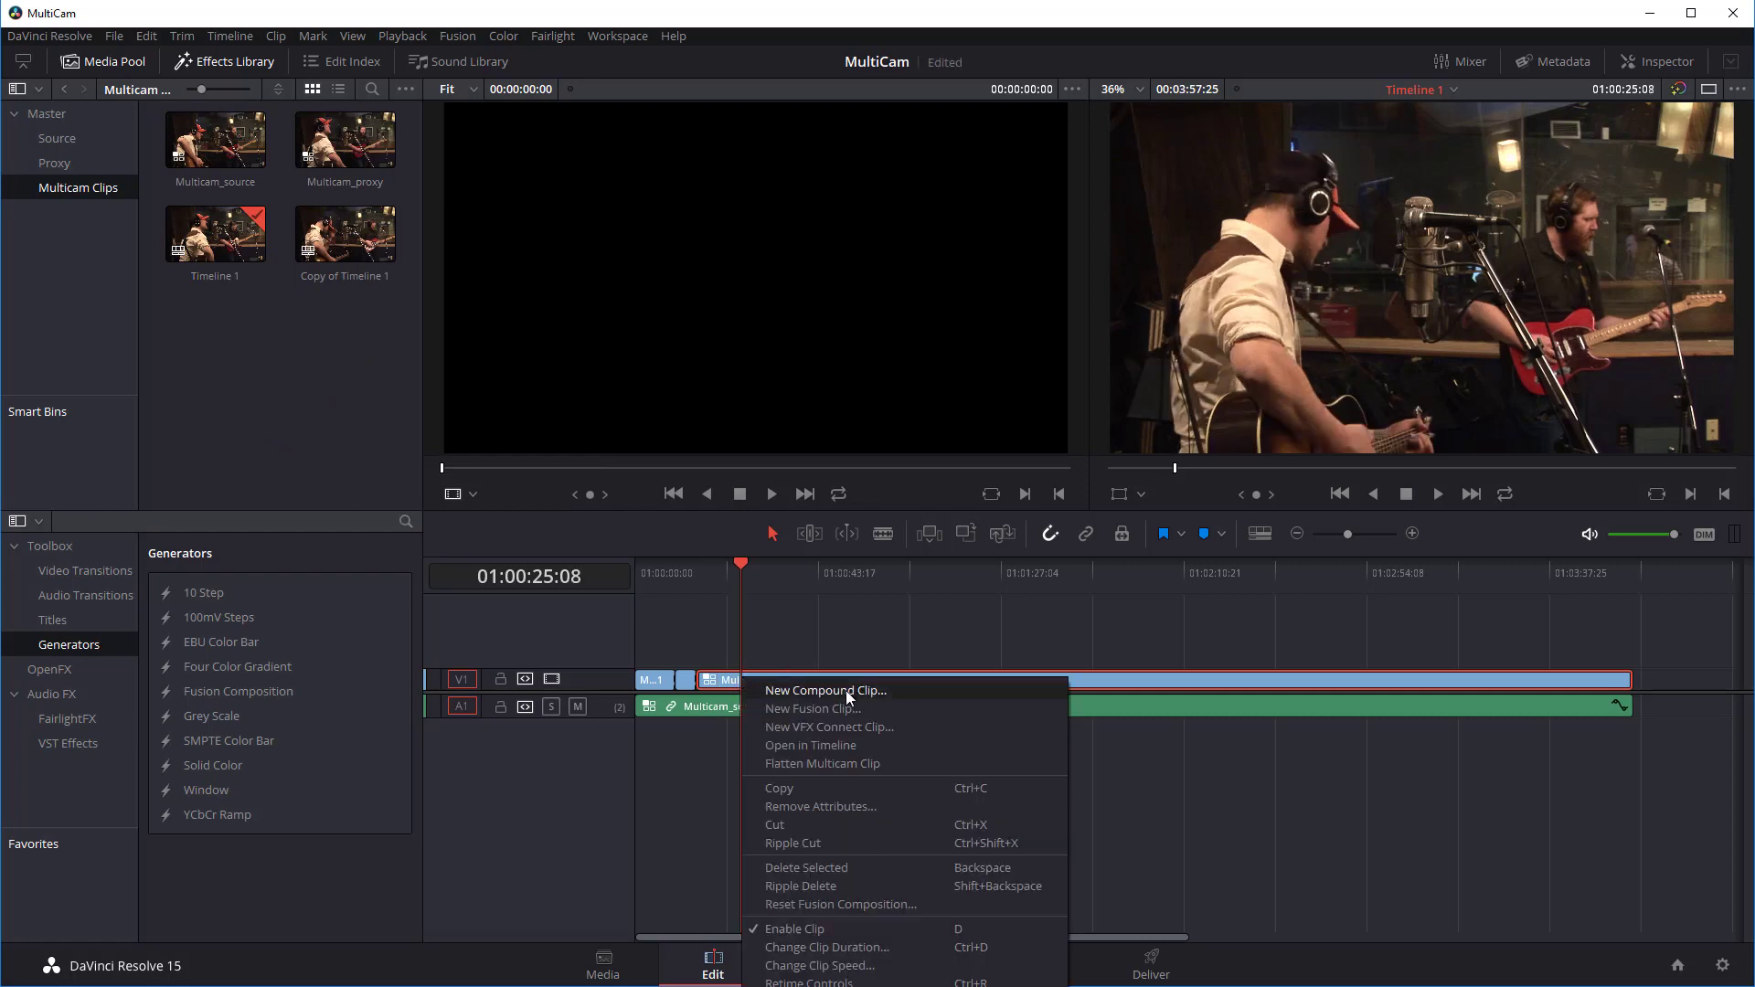
pyautogui.click(818, 748)
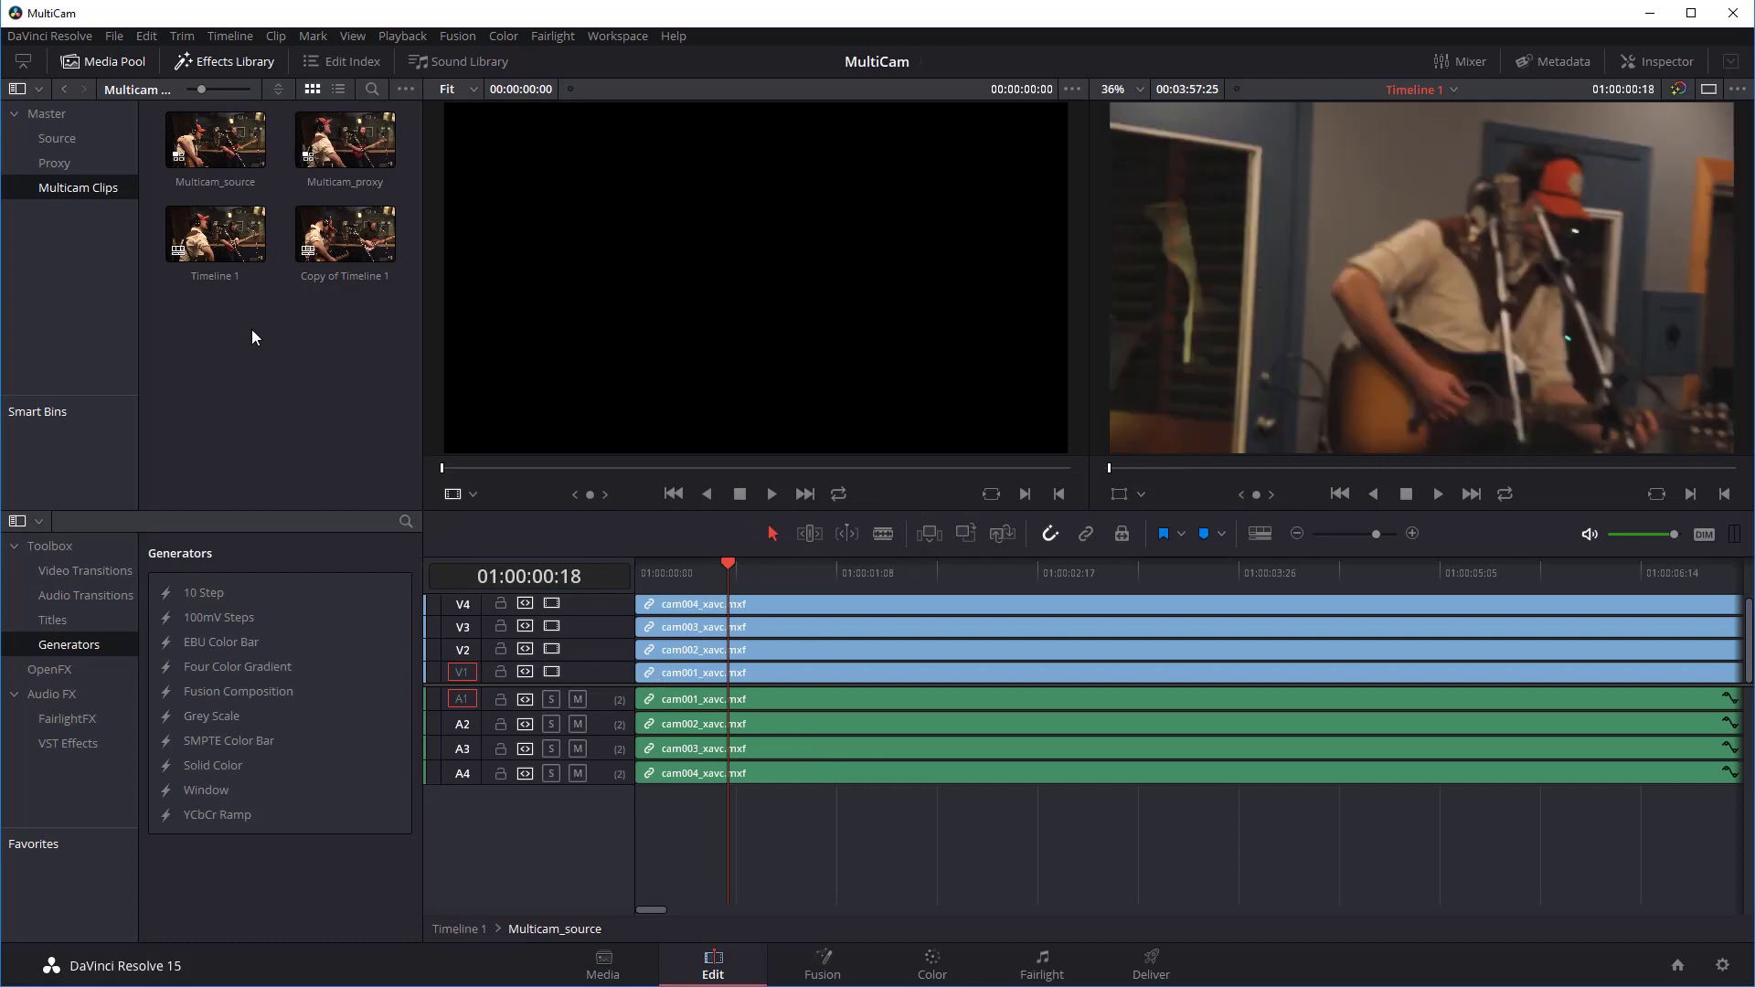
pyautogui.rightClick(221, 252)
pyautogui.moveTo(300, 266)
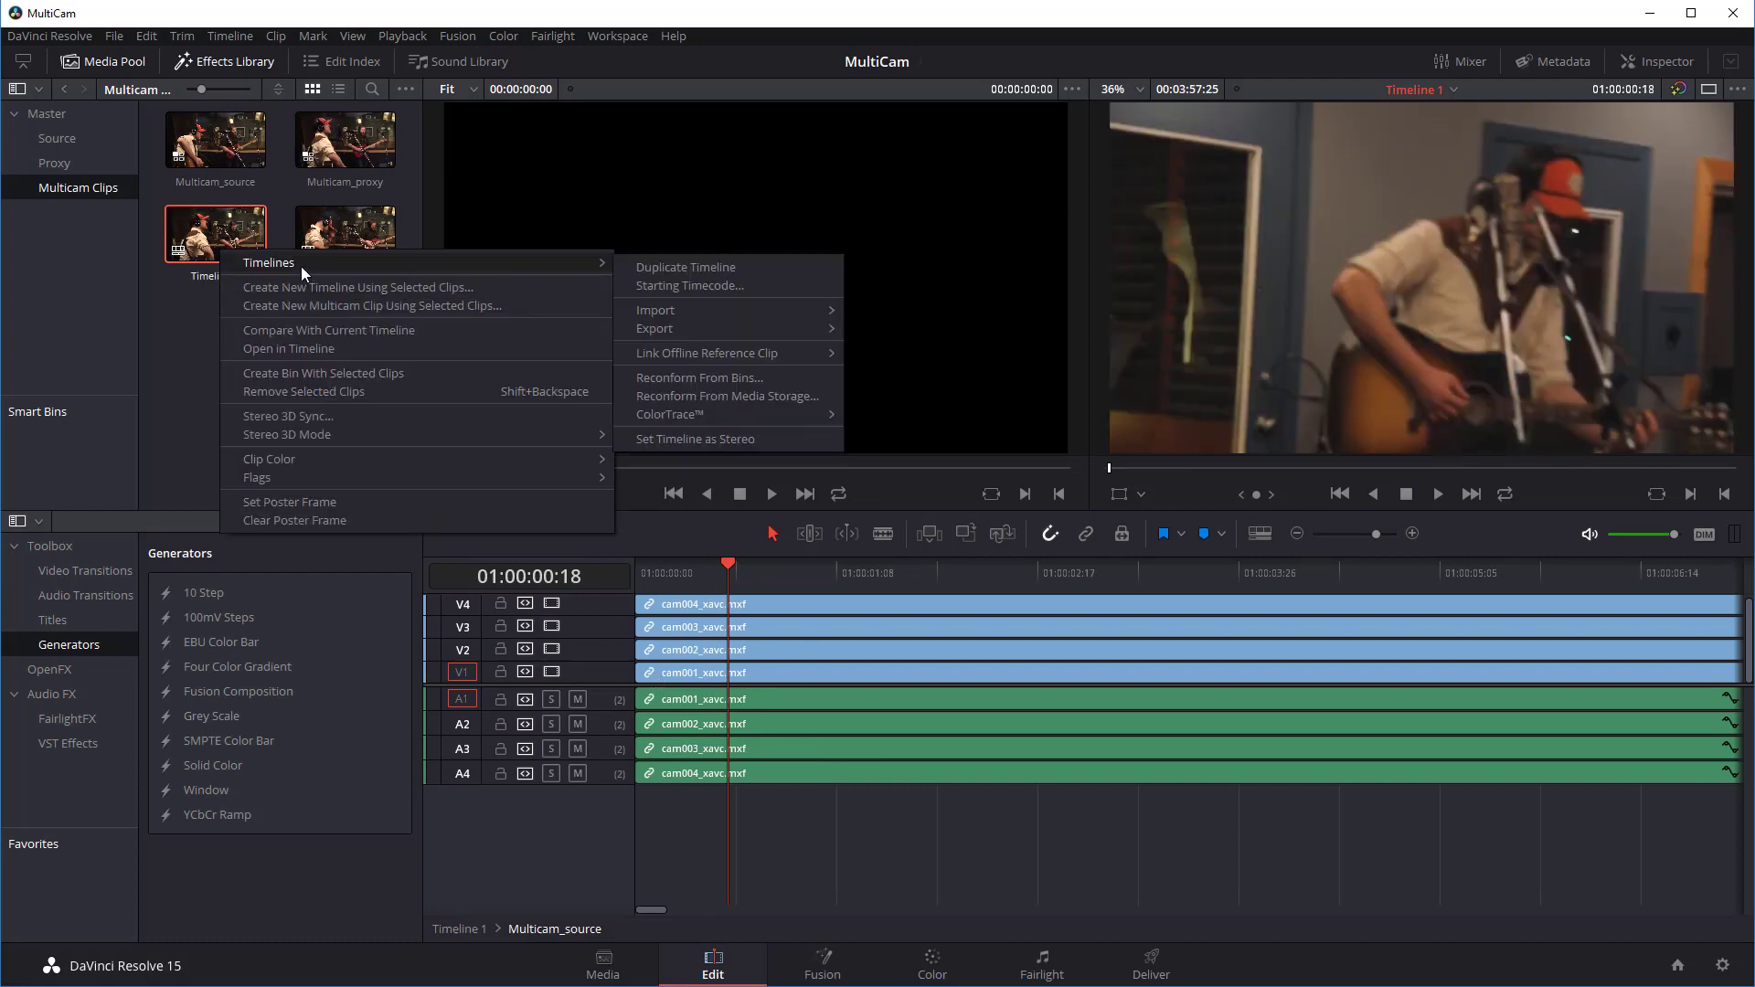
pyautogui.click(683, 377)
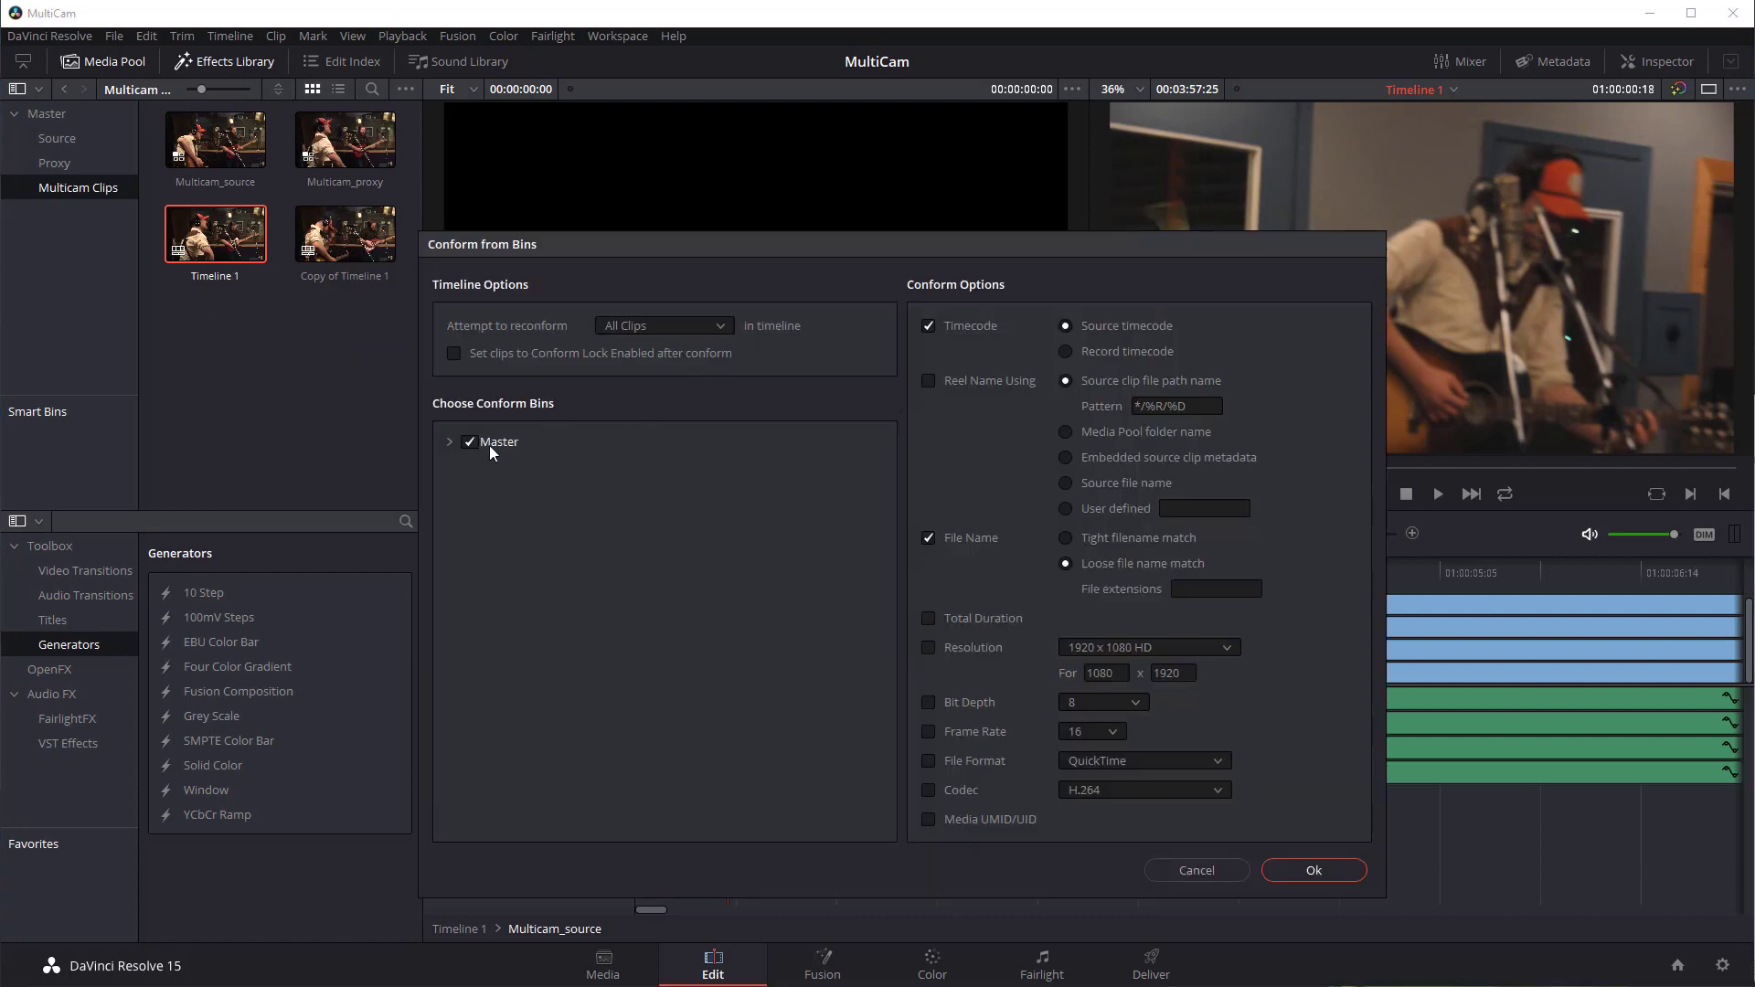
pyautogui.click(450, 442)
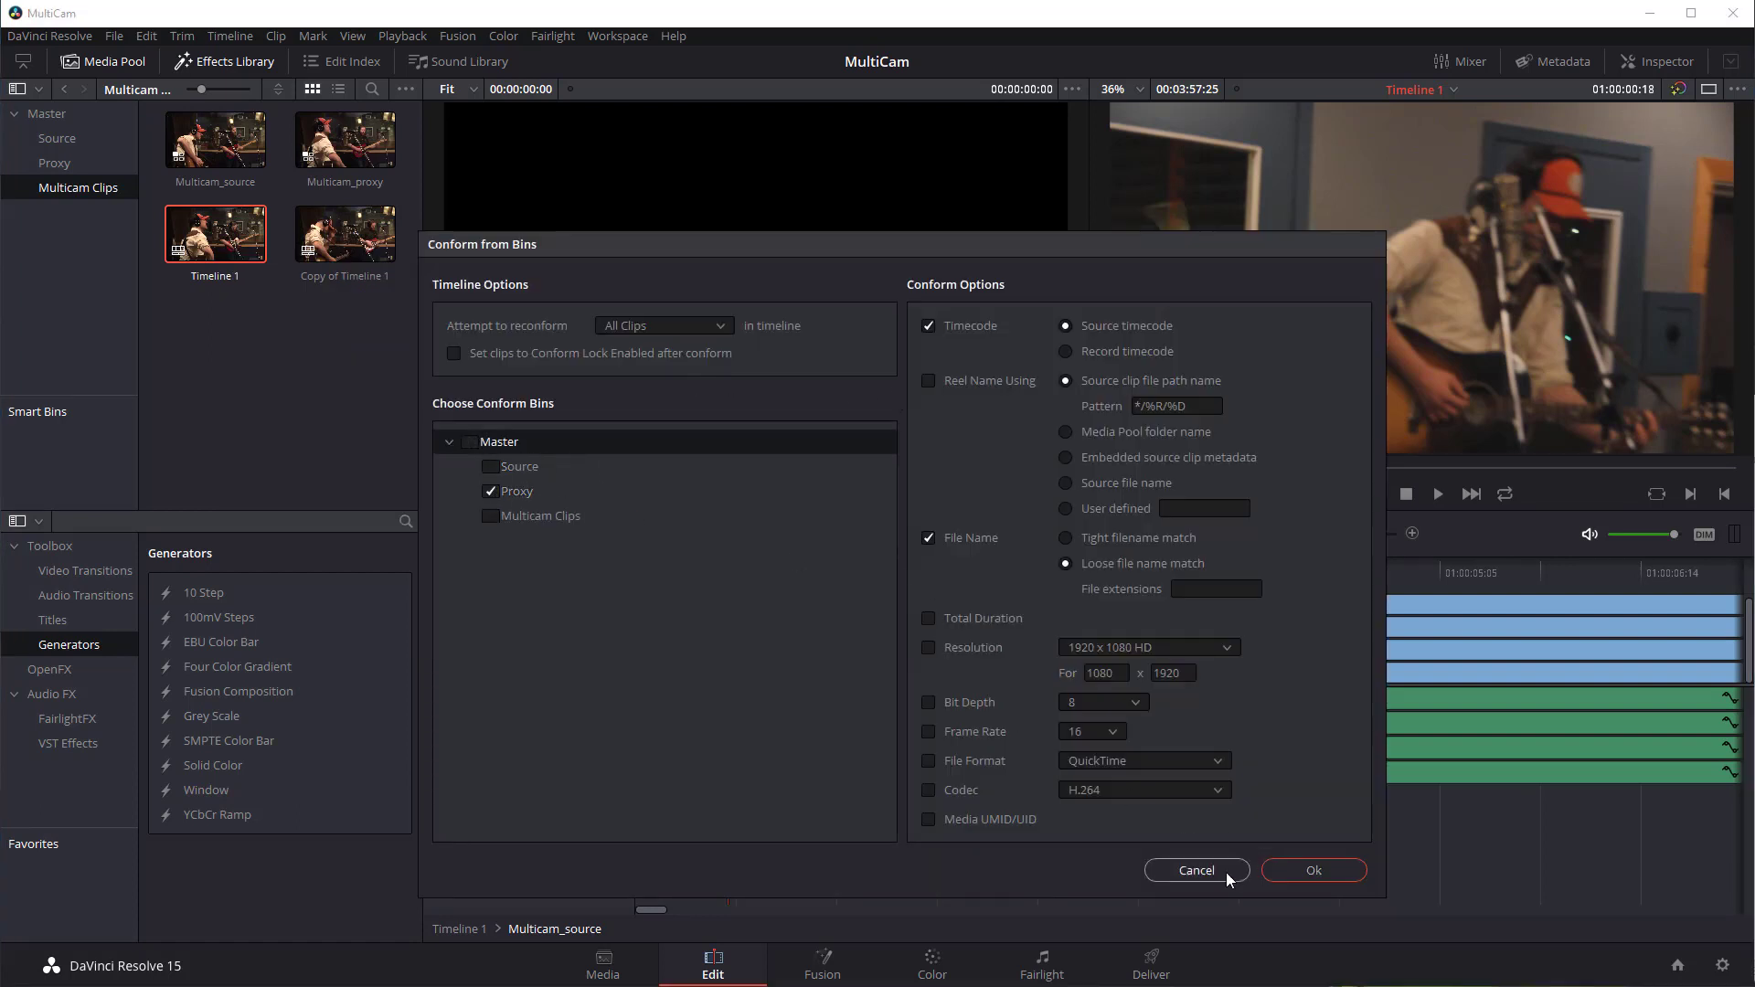
pyautogui.click(1316, 874)
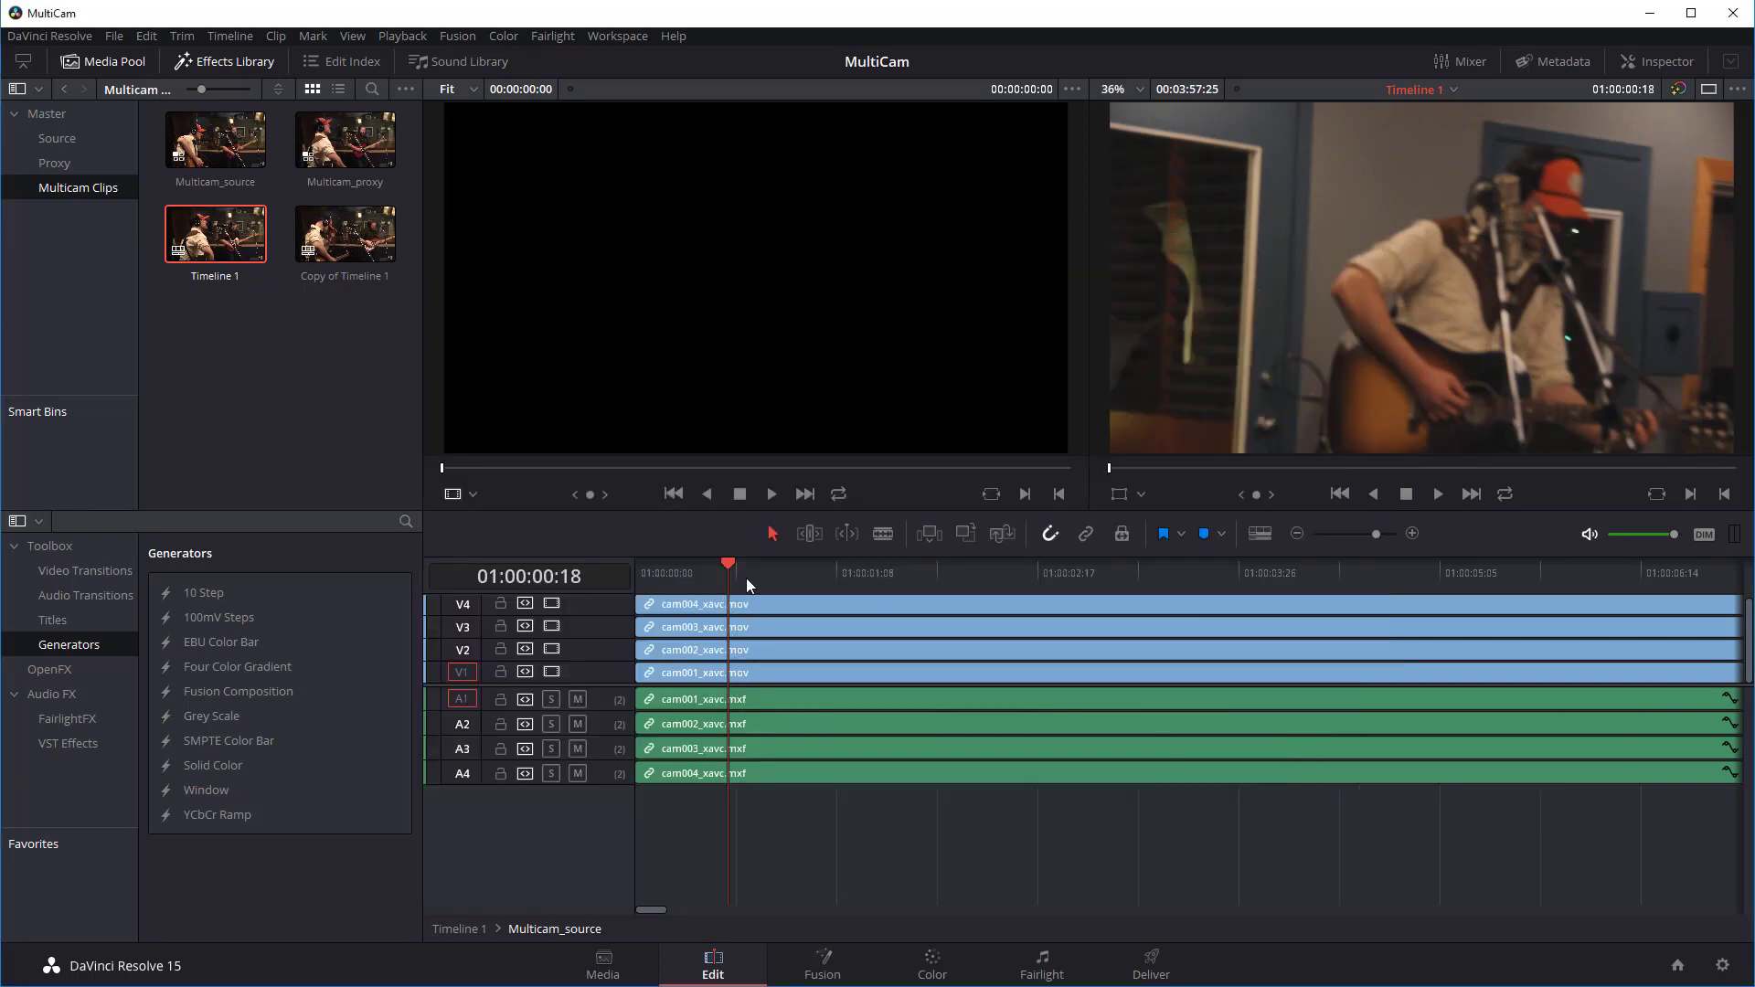
# - Return to Timeline 1 and scrub to about 38 seconds with the source viewer in Multicam mode to check the angles
pyautogui.moveTo(724, 569); pyautogui.dragTo(713, 568)
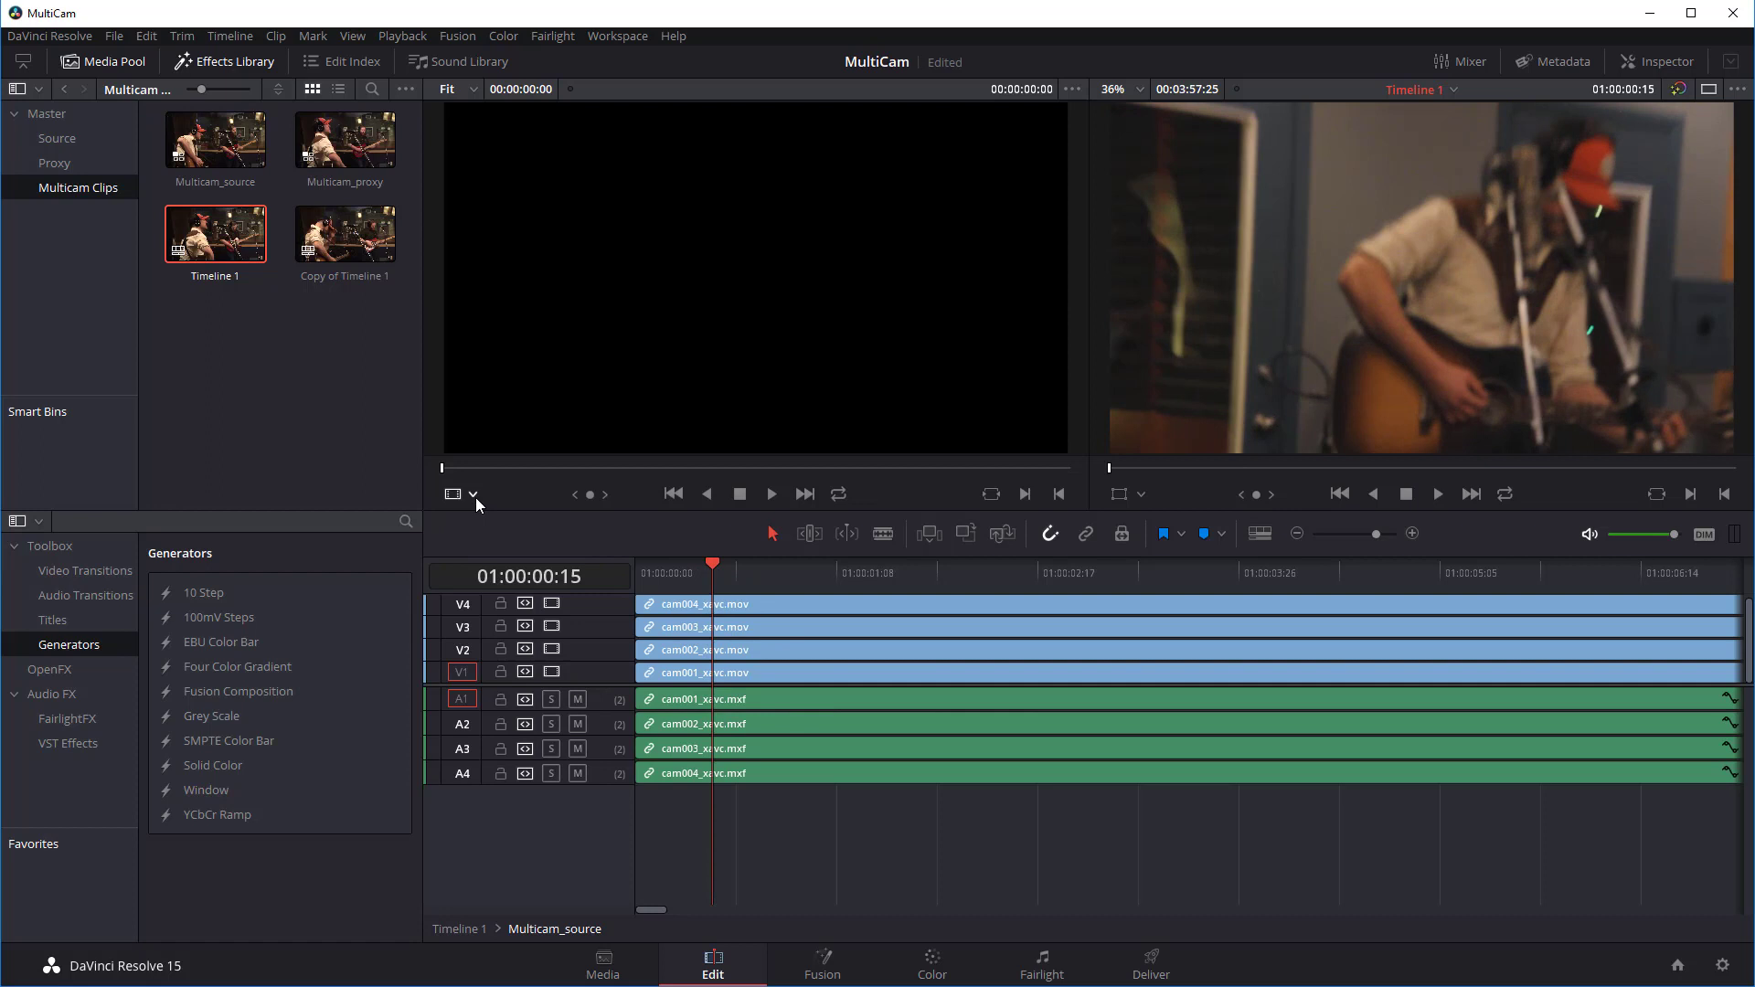
pyautogui.click(454, 927)
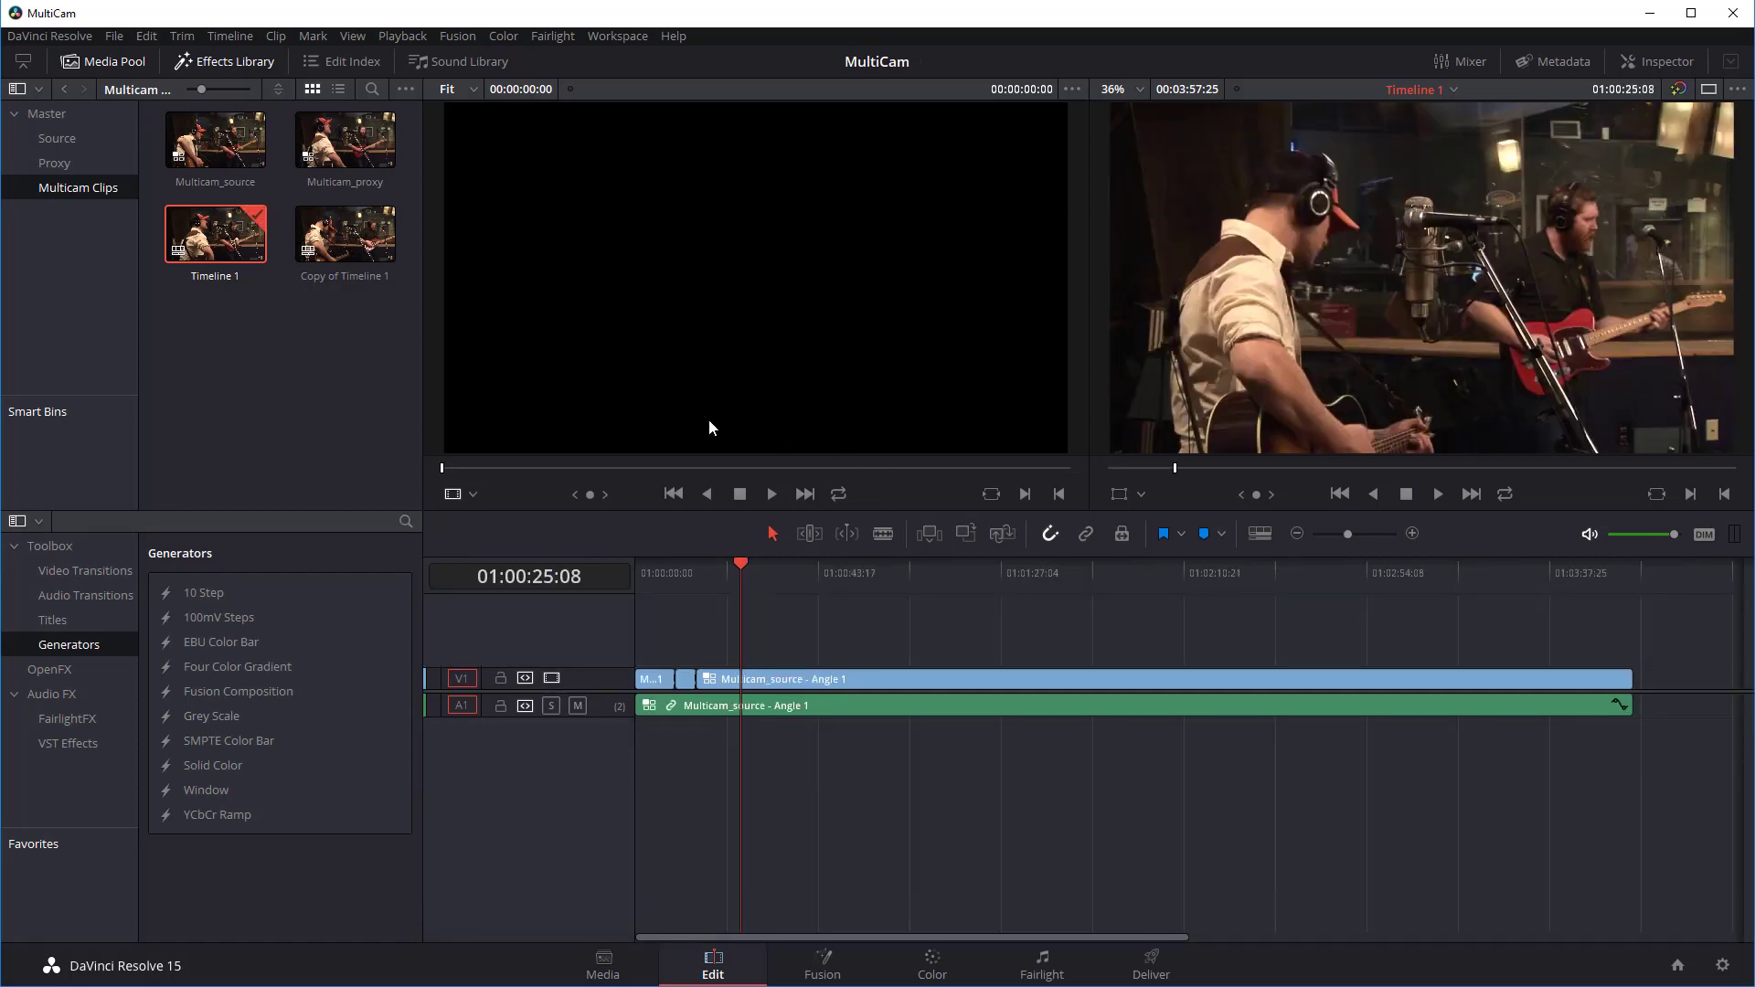
pyautogui.click(476, 494)
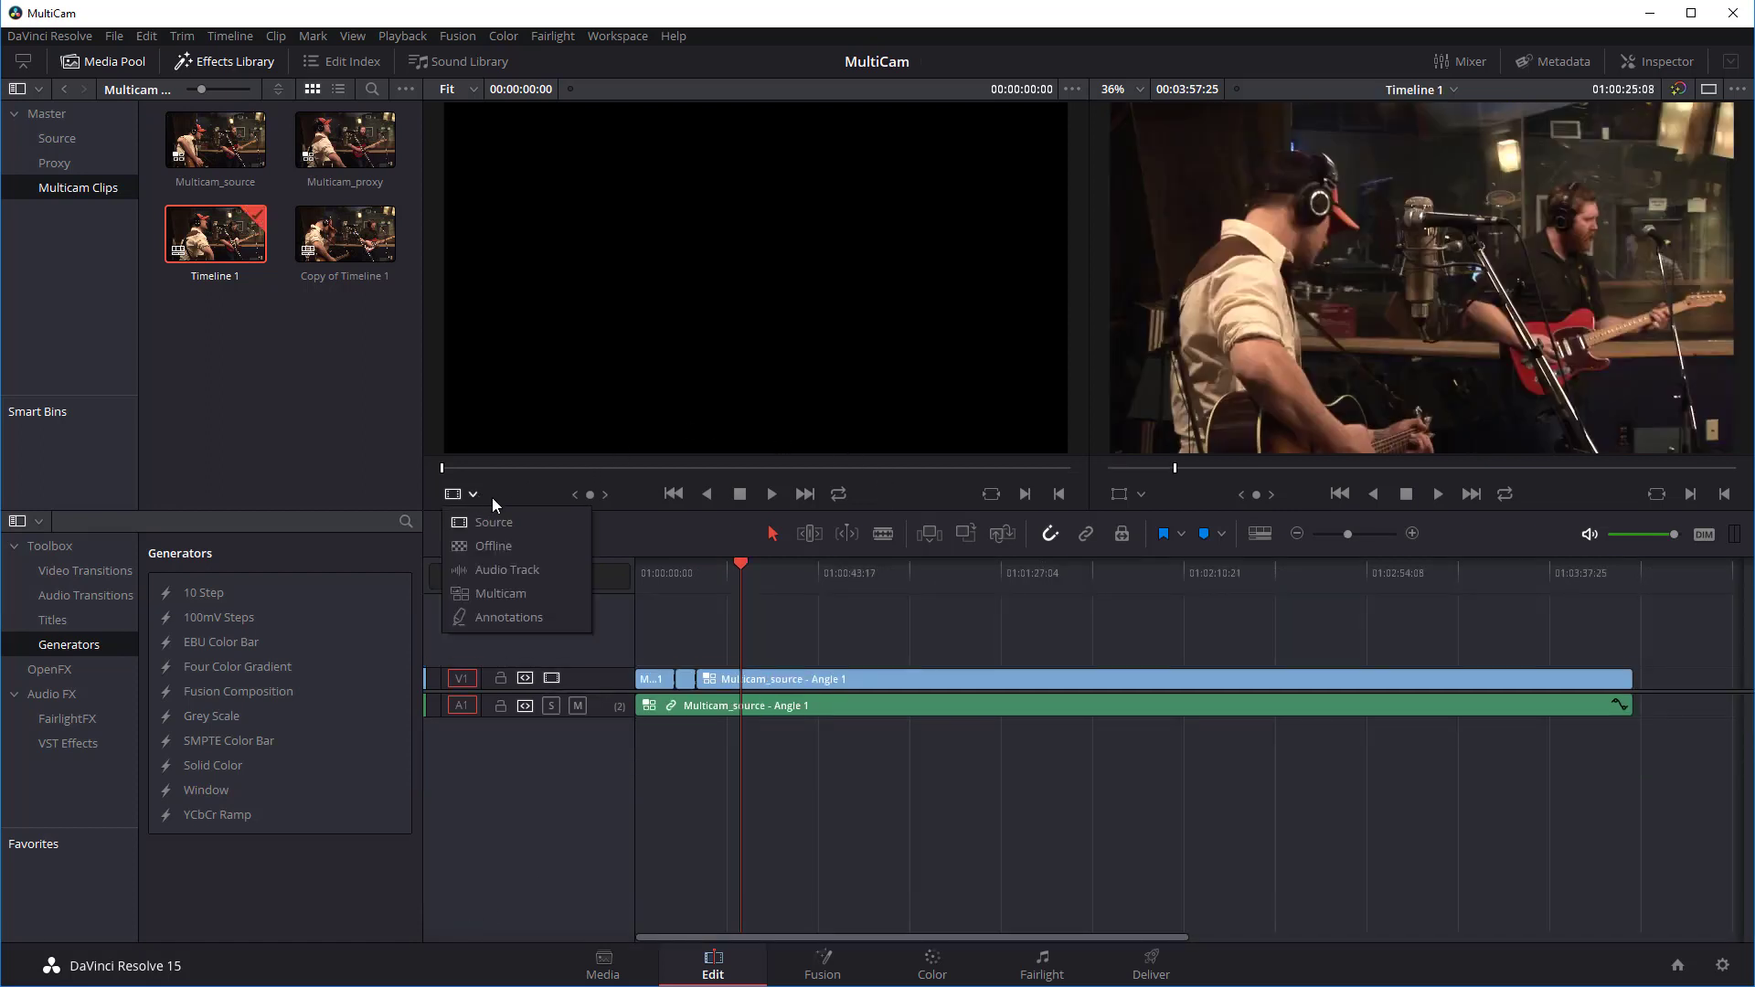
pyautogui.click(511, 590)
pyautogui.moveTo(743, 564); pyautogui.dragTo(1025, 709)
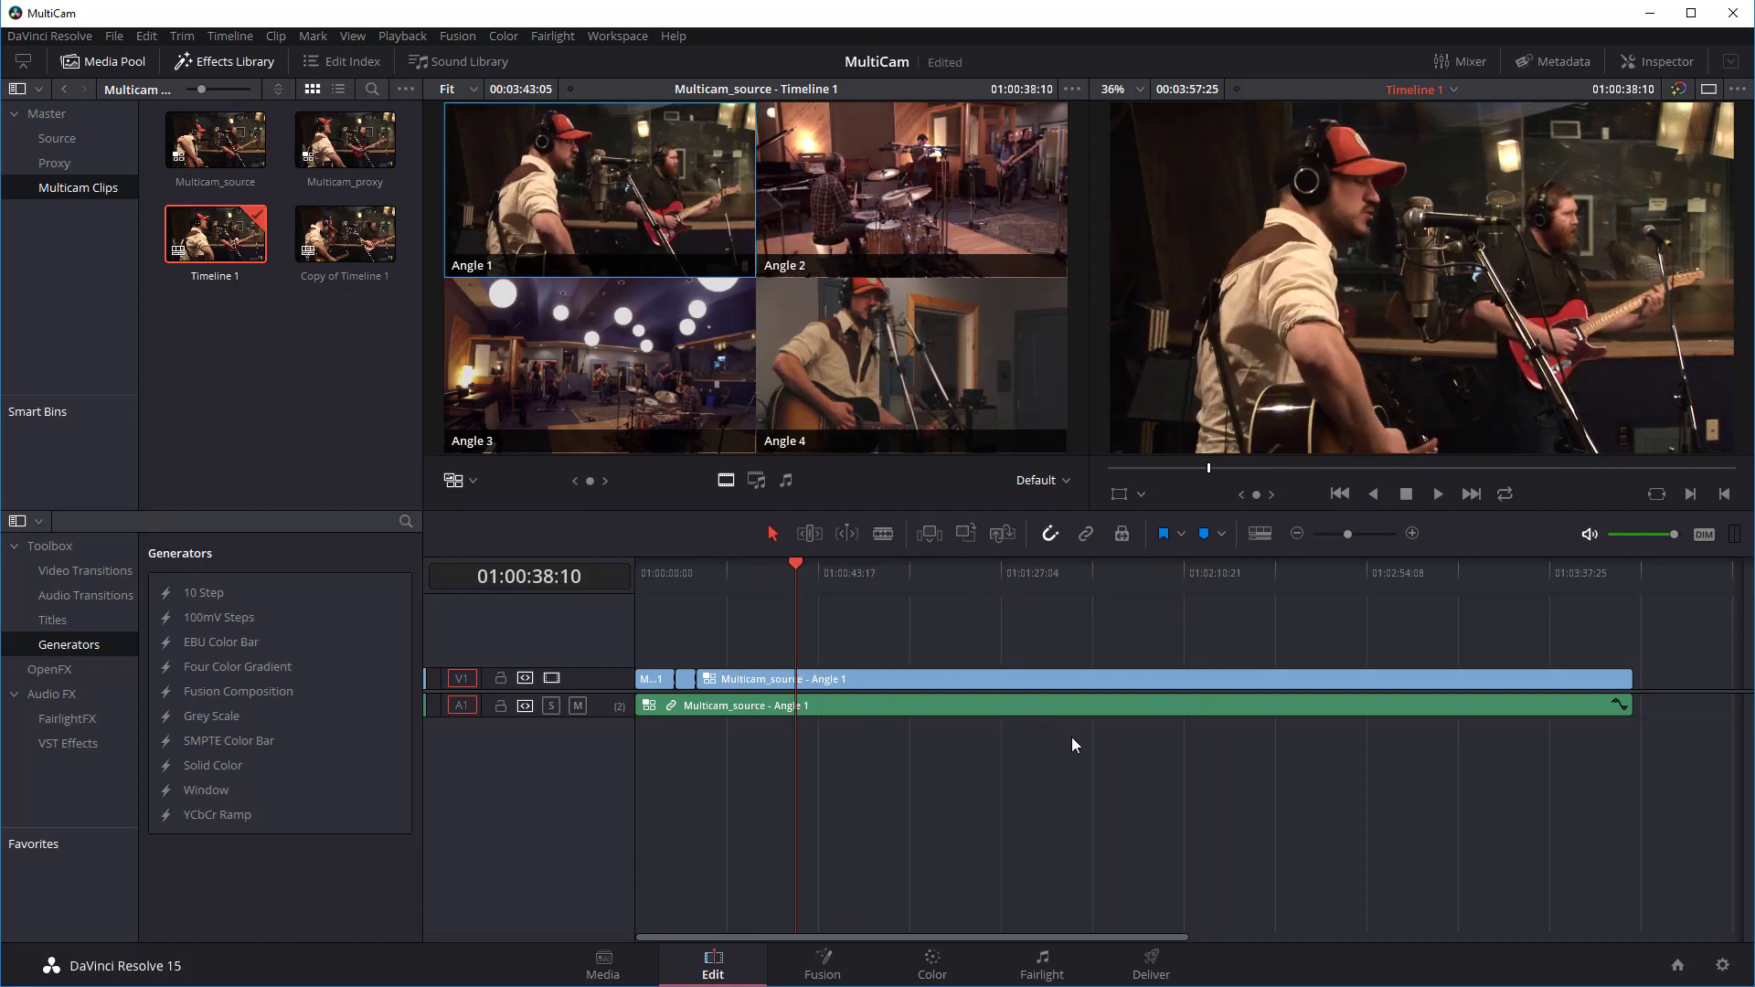